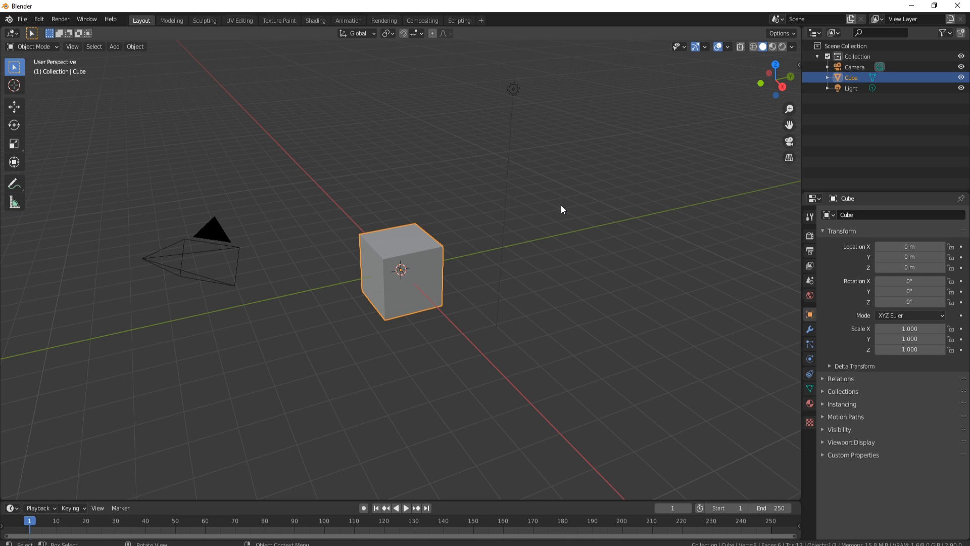
Delete the default camera and light from the scene
left_click(216, 239)
key("Delete")
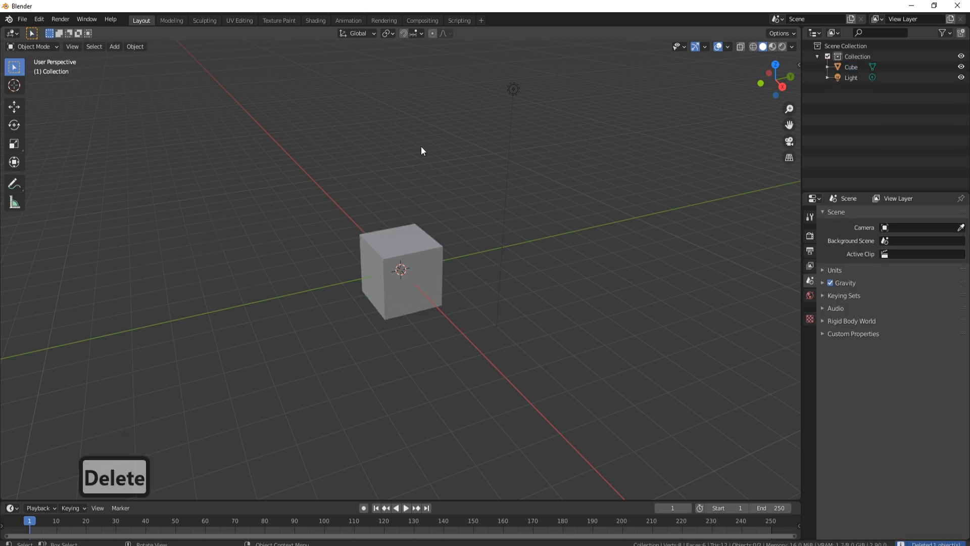
left_click(515, 99)
key("Delete")
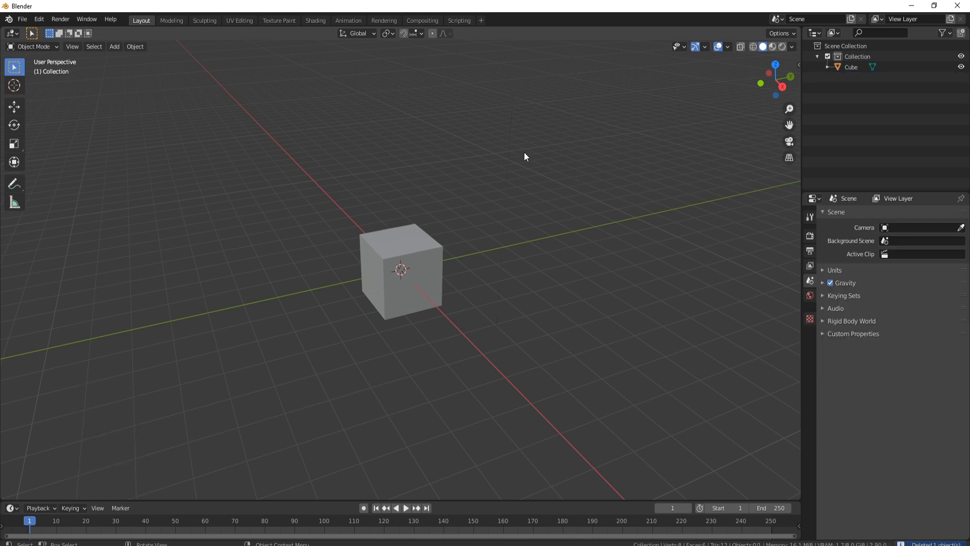
Scale the default cube up uniformly to about 1.53 on all axes
left_click(425, 251)
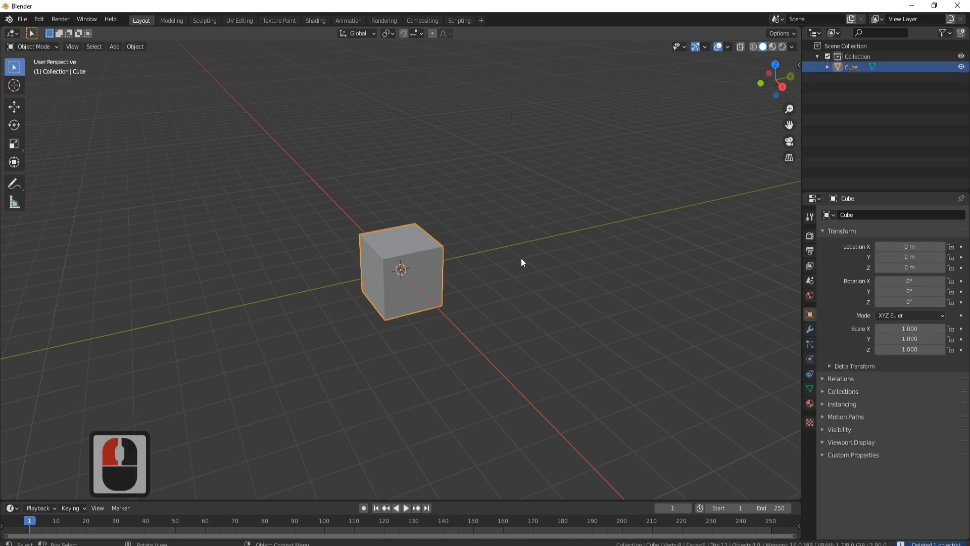
middle_click_drag(349, 277, 363, 262)
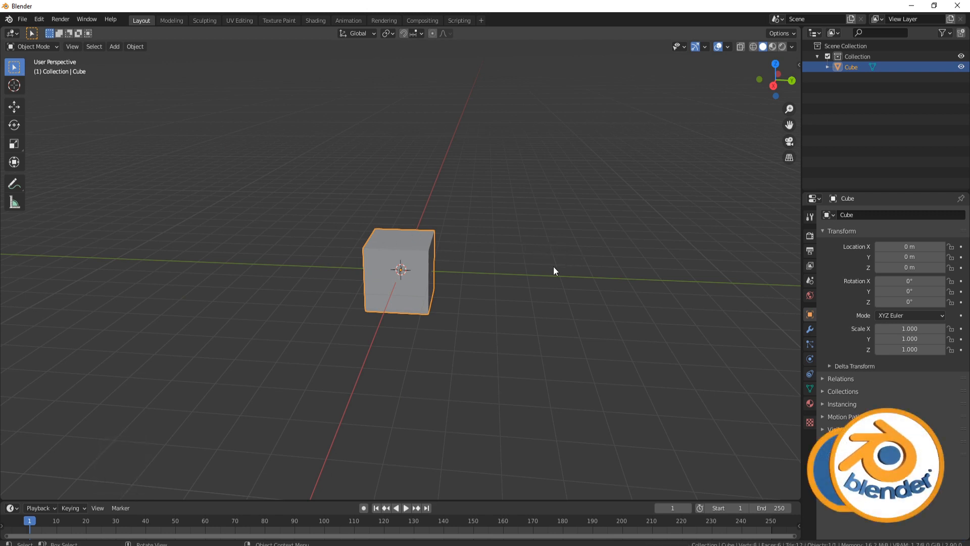
key("s")
left_click(625, 277)
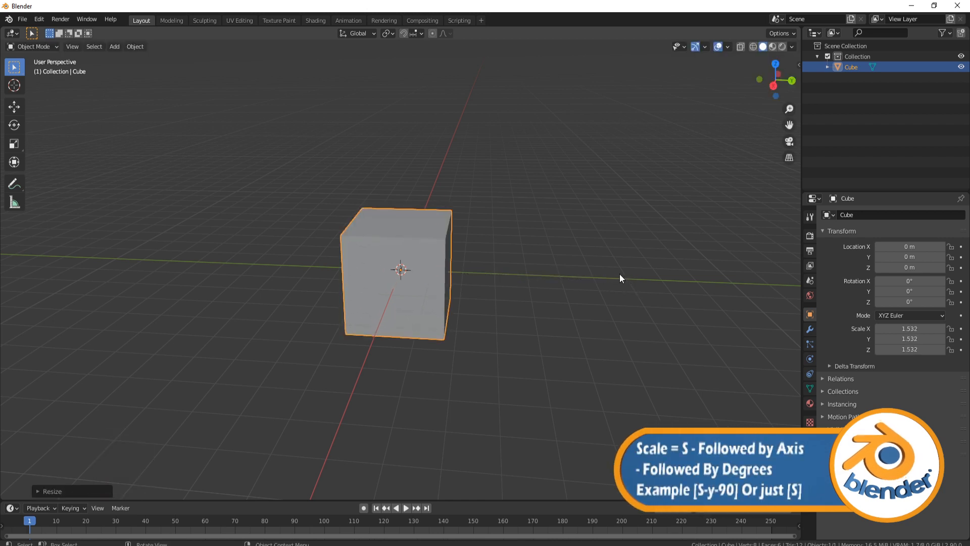
Stretch the cube along the Y axis to a scale of about 3.83
key("s")
key("x")
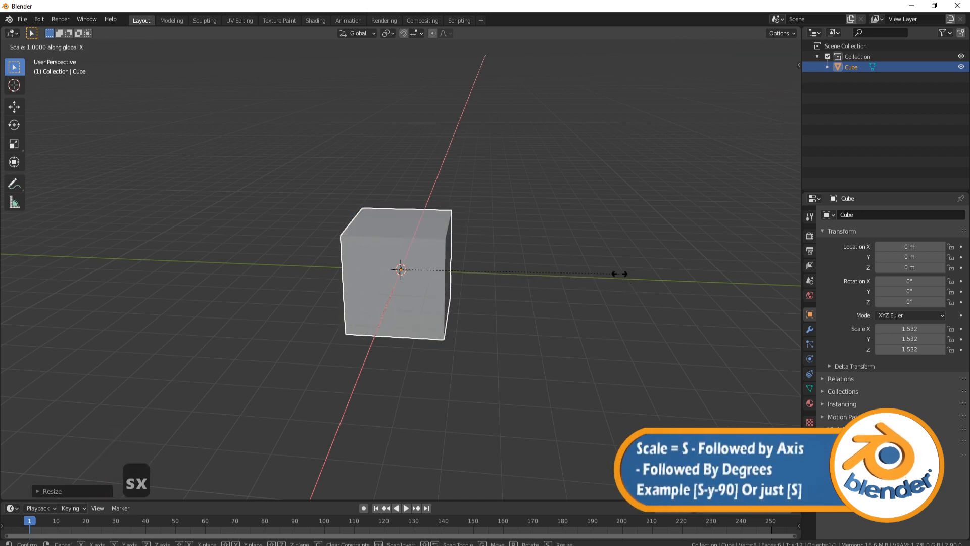
key("y")
left_click(199, 297)
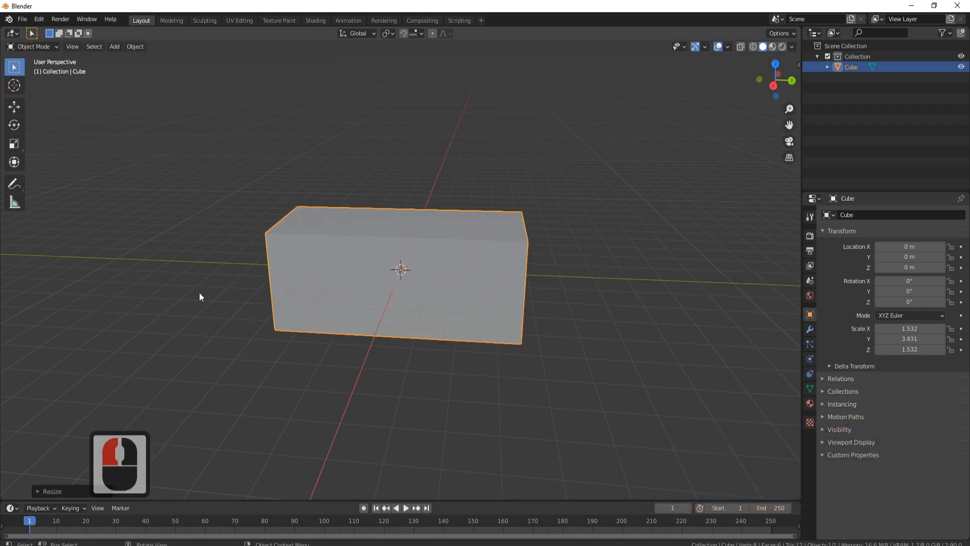
Widen the box along the X axis to a scale of about 2.07
middle_click_drag(551, 216, 556, 306)
middle_click_drag(380, 257, 581, 234)
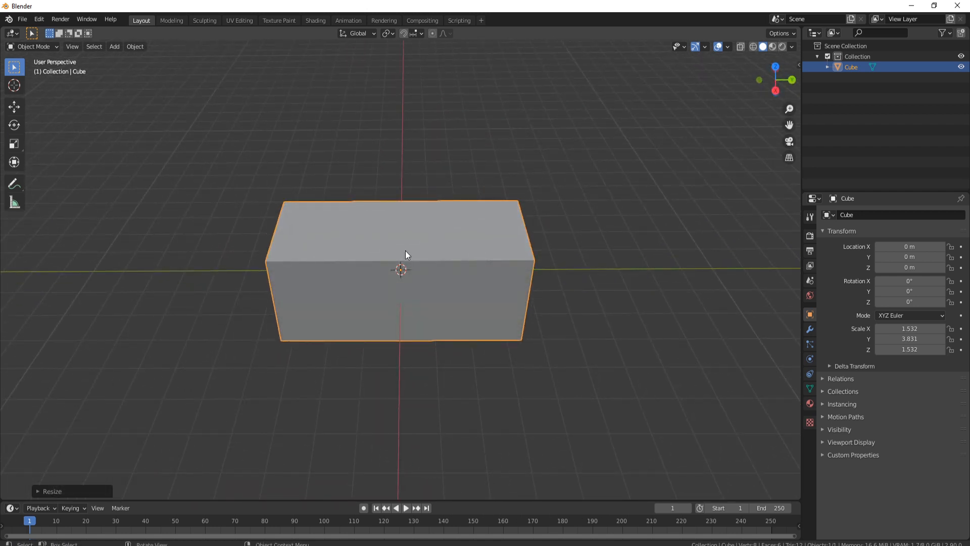
middle_click_drag(619, 221, 478, 273)
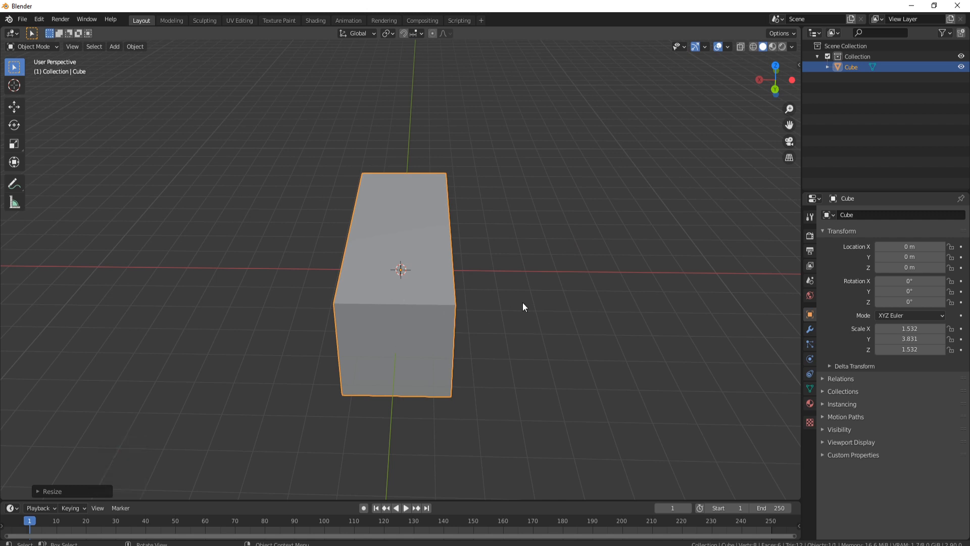
key("s")
key("x")
left_click(566, 311)
In Edit Mode with face selection, scale the box's top face down uniformly so the sides slope inward
middle_click_drag(460, 284, 364, 186)
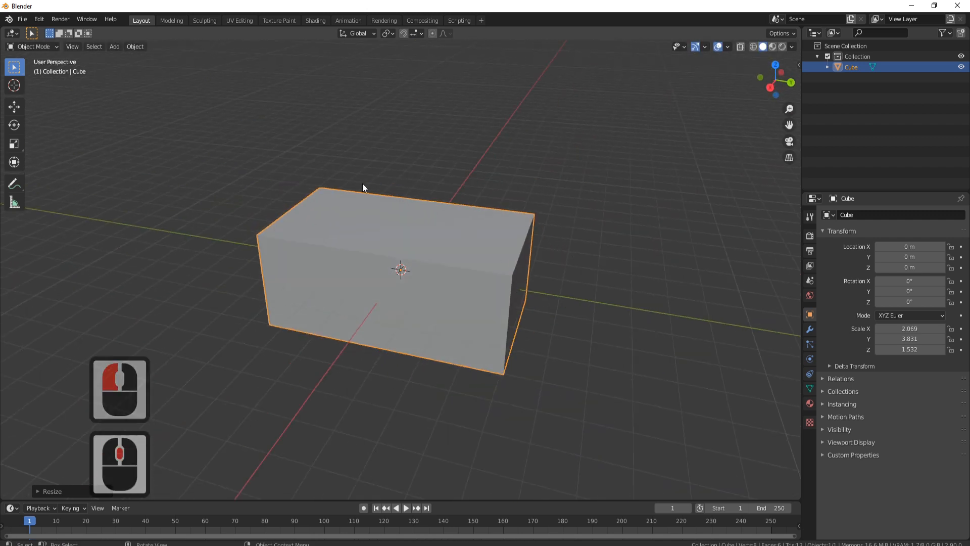
middle_click_drag(444, 256, 417, 177)
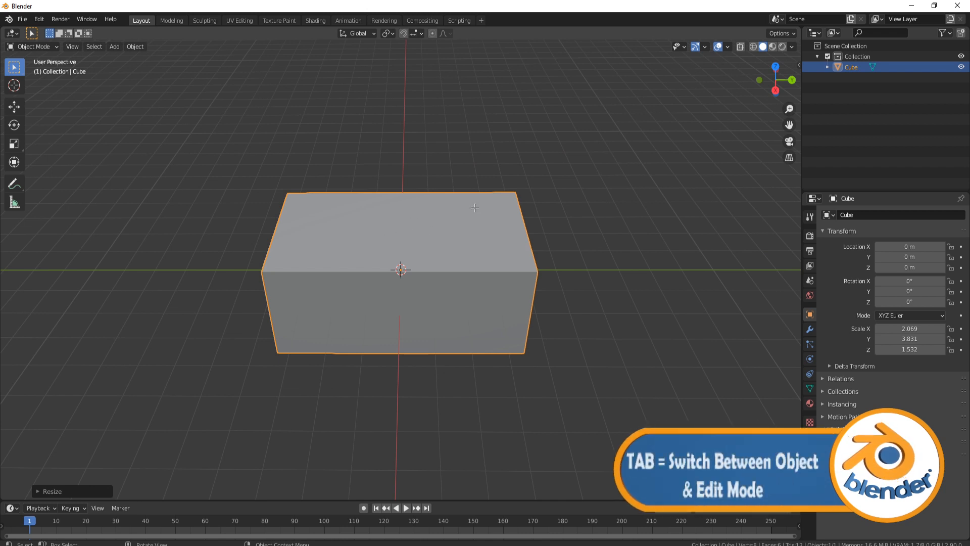
key("Tab")
left_click(87, 46)
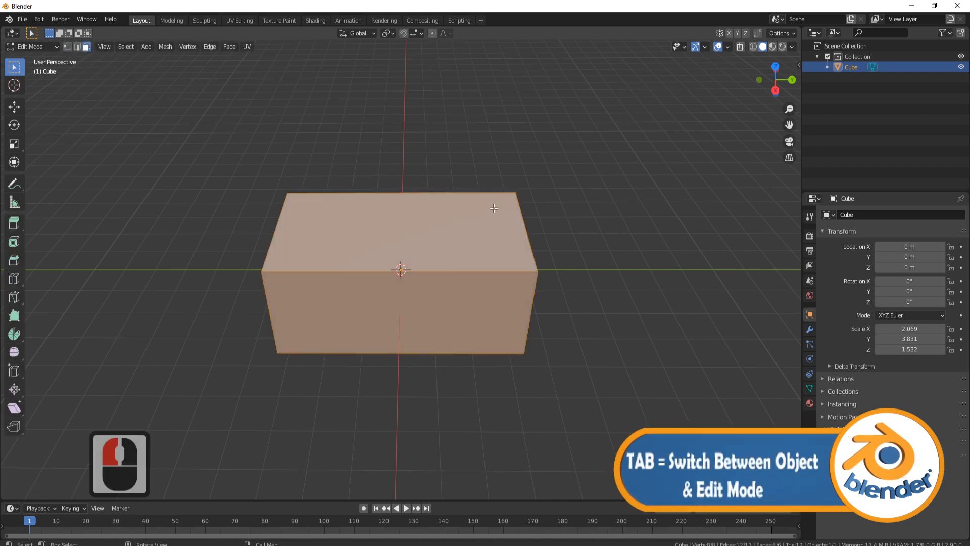
left_click(495, 208)
key("s")
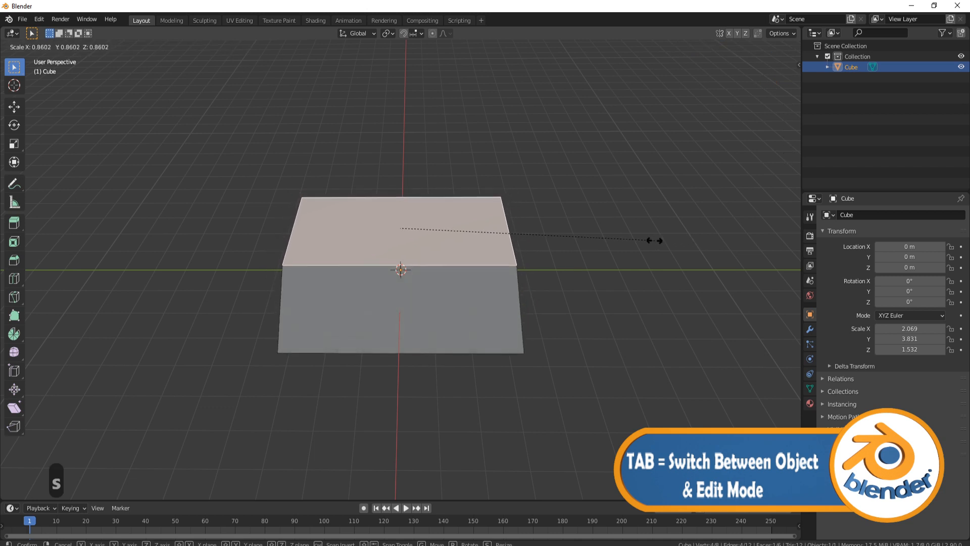
left_click(526, 228)
Scale the top face down along the X axis to form a narrow ridge
middle_click_drag(557, 213, 399, 256)
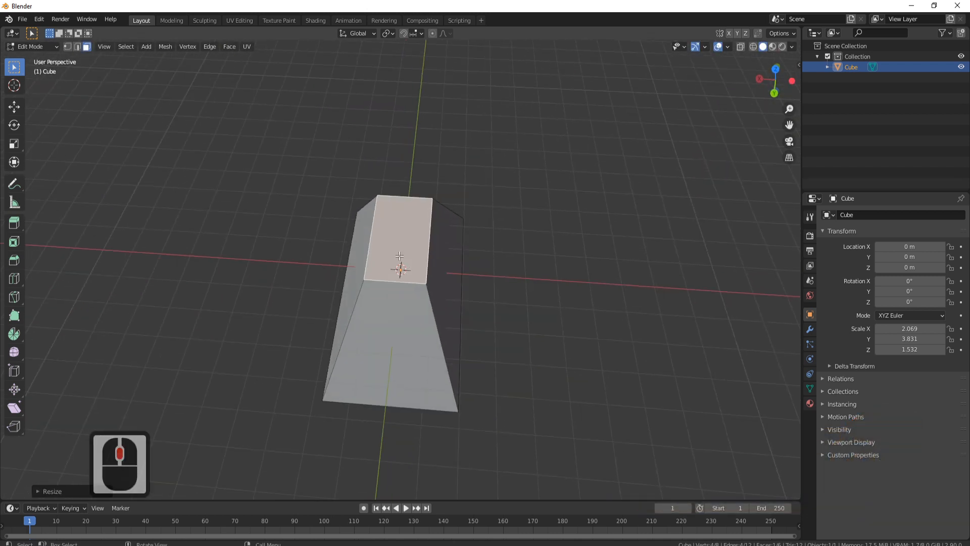
middle_click_drag(487, 258, 304, 216)
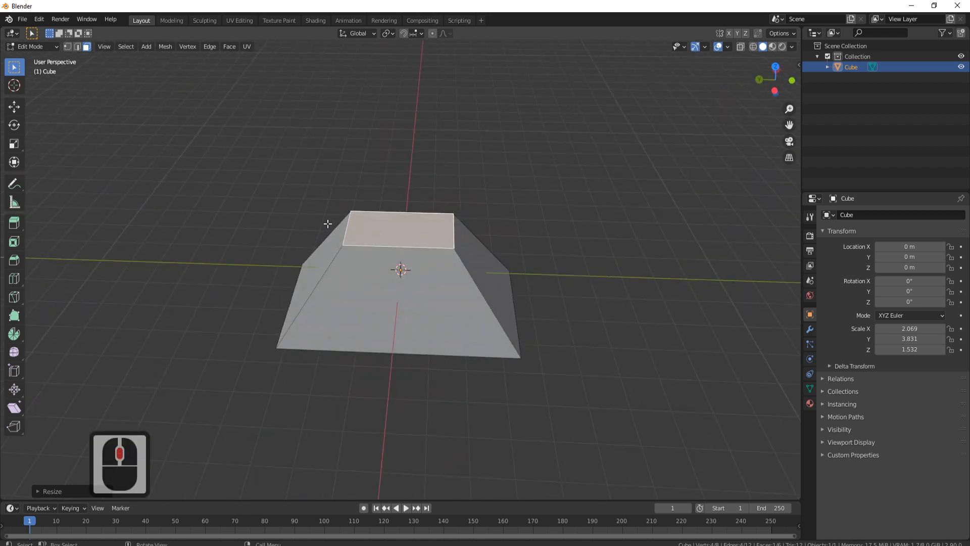
middle_click_drag(490, 258, 394, 235)
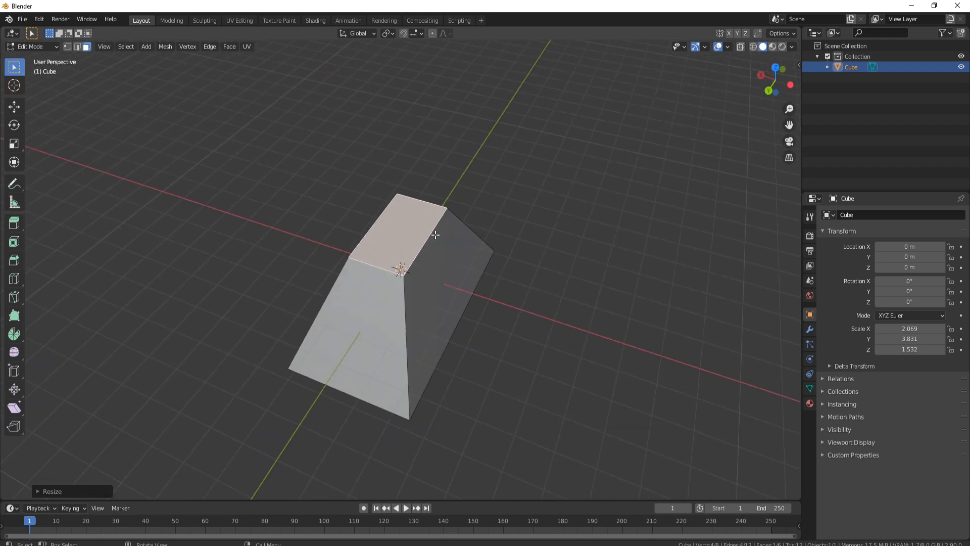
middle_click_drag(414, 257, 415, 220)
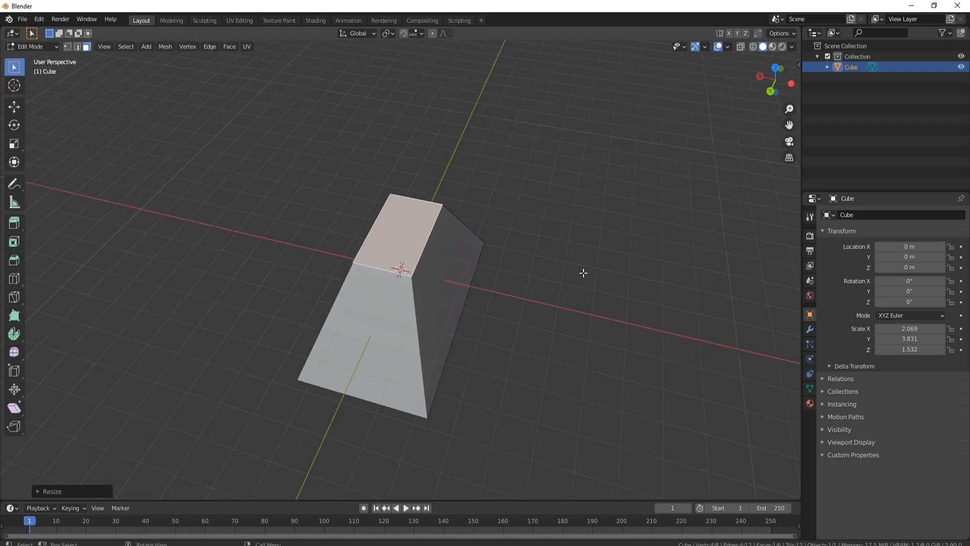
key("s")
key("x")
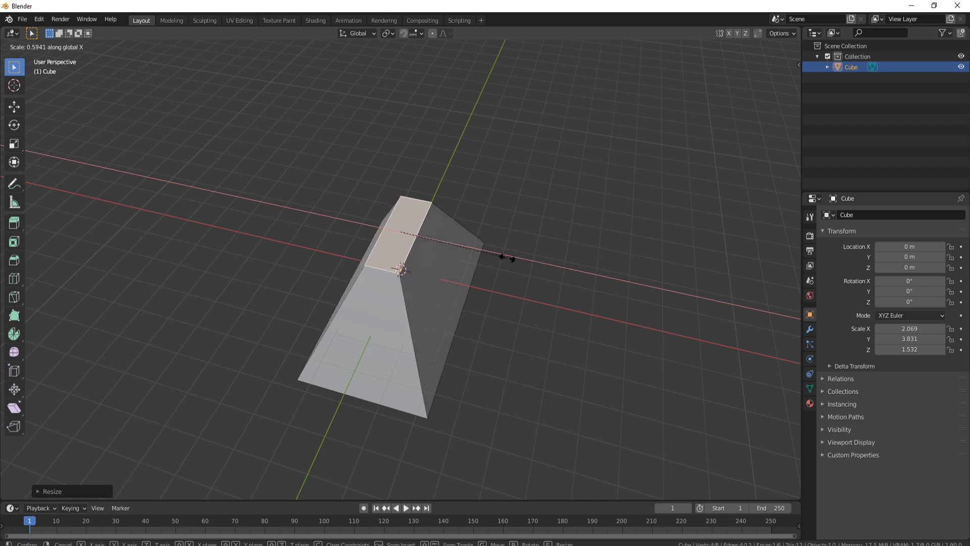
left_click(453, 247)
Add six evenly spaced horizontal edge loops around the sloped sides of the roof shape
mouse_move(453, 247)
middle_mouse_down()
mouse_move(541, 229)
mouse_move(460, 236)
middle_mouse_up()
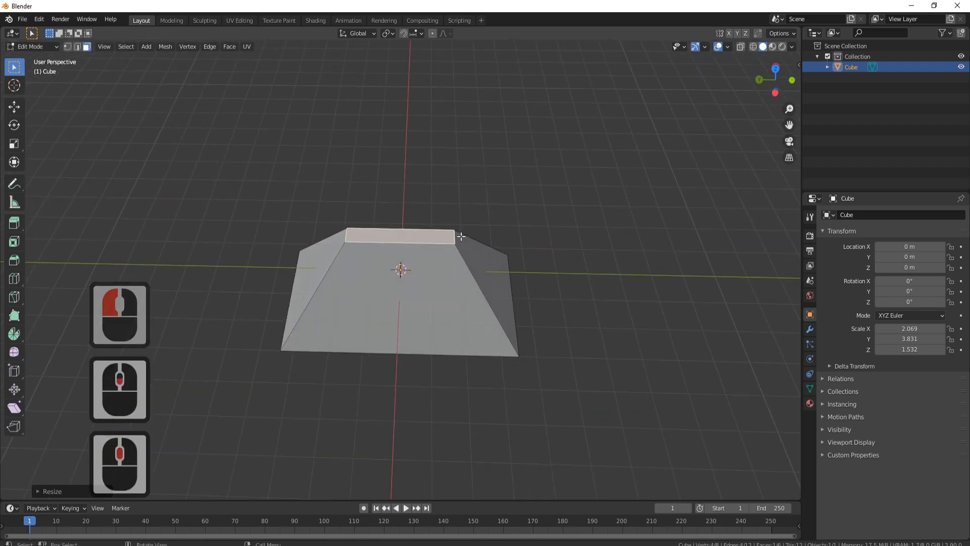
middle_click_drag(349, 204, 336, 258)
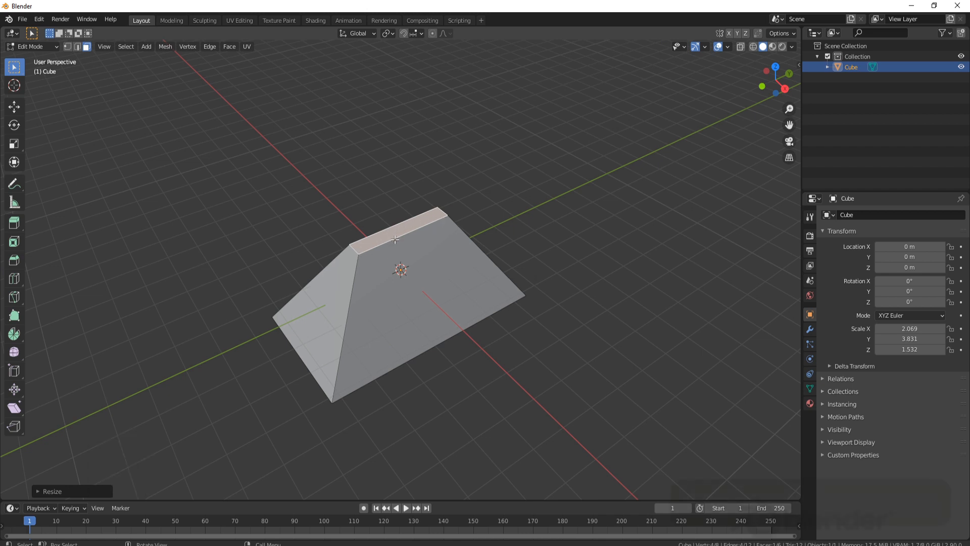
middle_click_drag(383, 249, 453, 319)
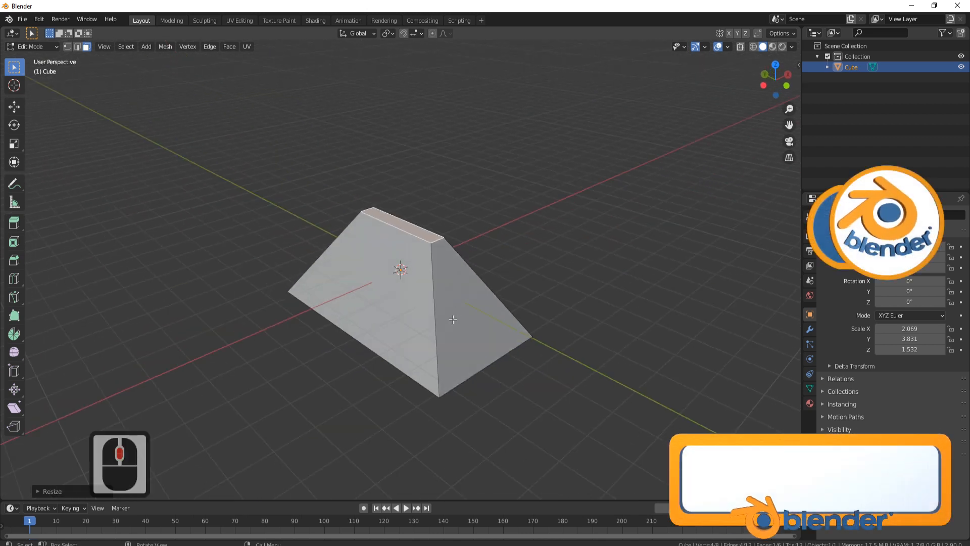
key("ctrl+r")
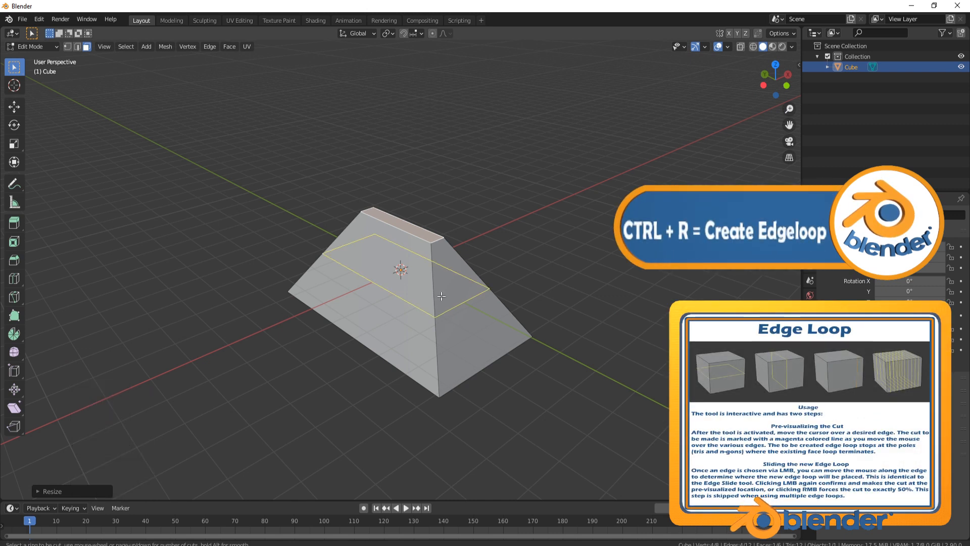
scroll(441, 296, "up", 4)
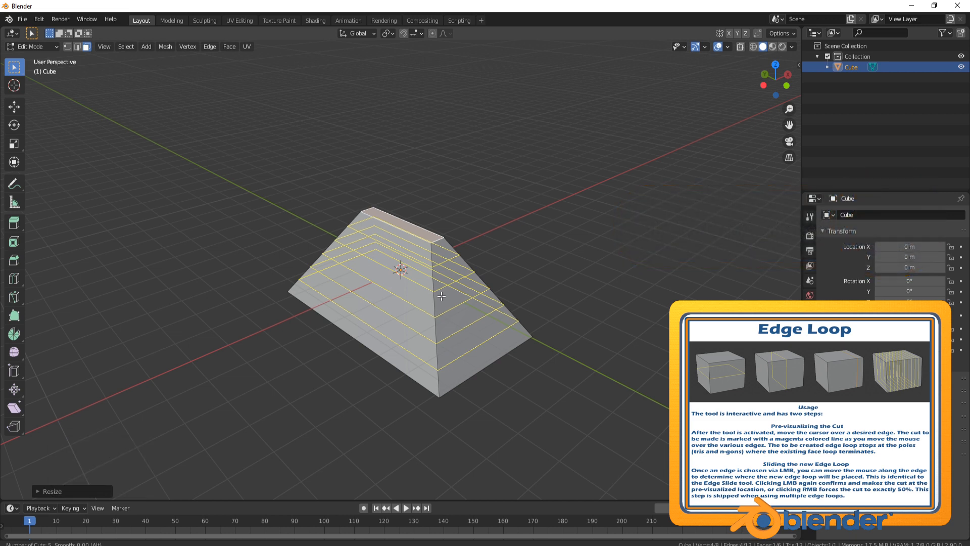
scroll(442, 296, "up", 1)
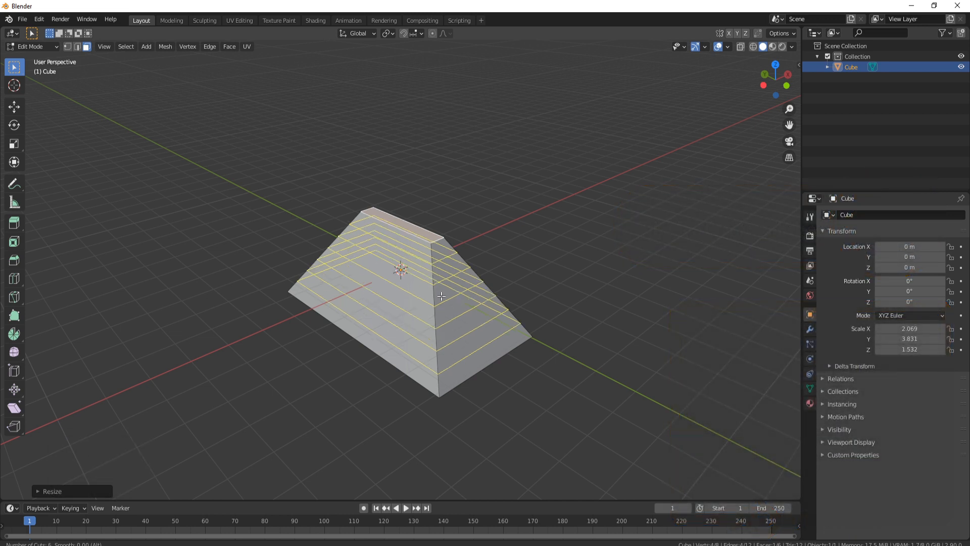
left_click(442, 296)
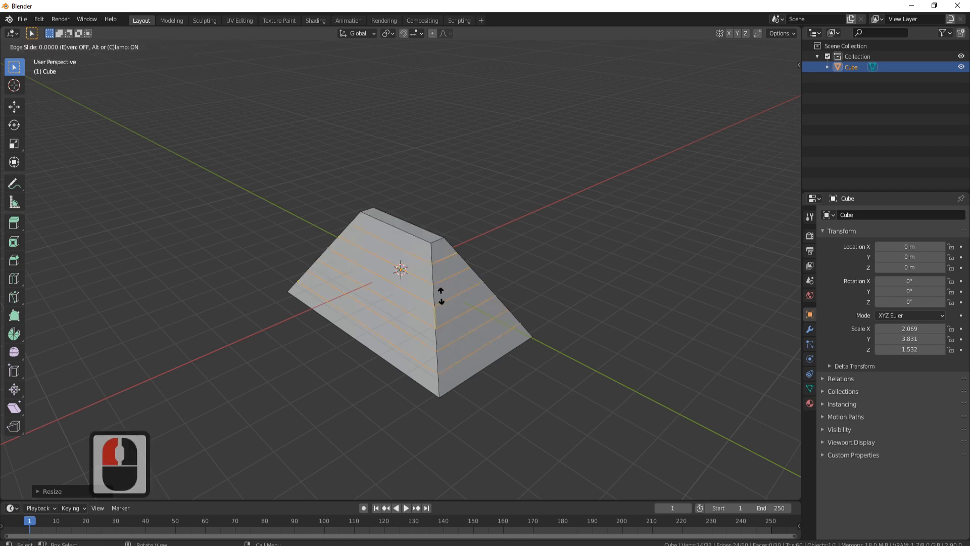
Delete the bottom face of the roof shape using face selection and the Faces delete option
middle_click_drag(535, 301, 427, 195)
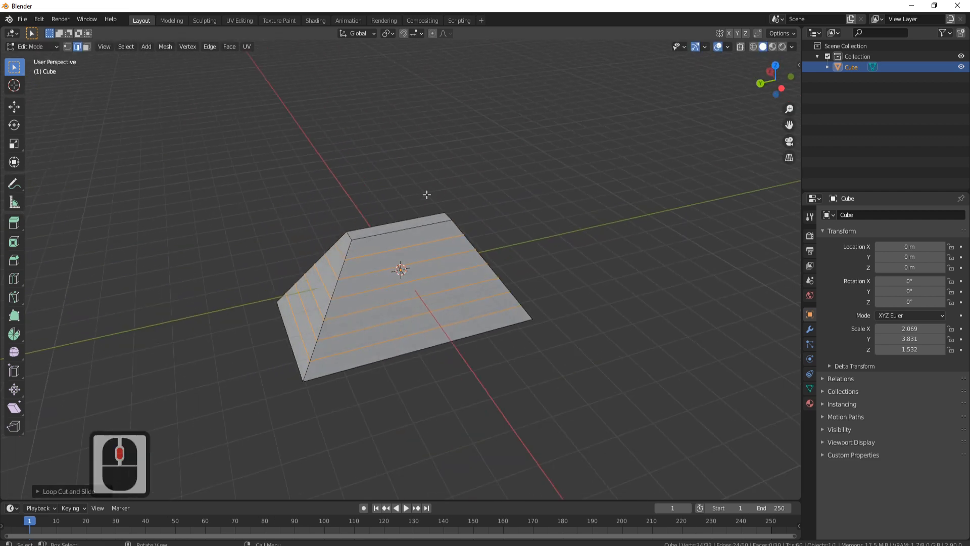
middle_click_drag(483, 294, 449, 278)
middle_click_drag(605, 268, 423, 254)
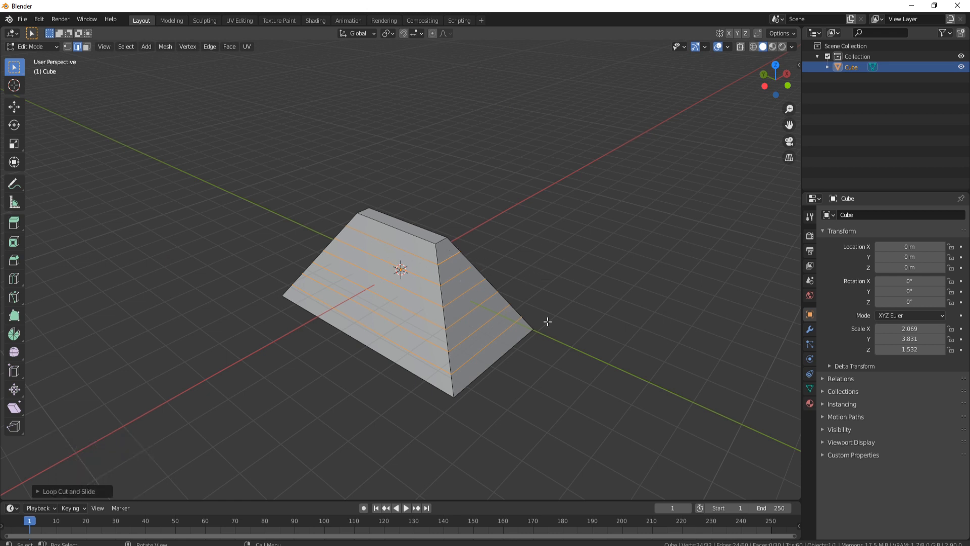
middle_click_drag(533, 286, 445, 267)
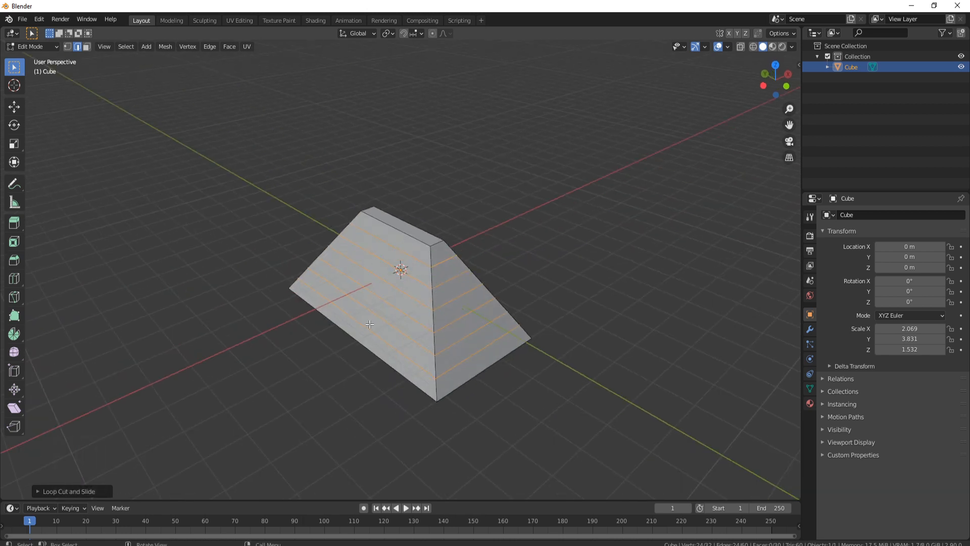
left_click(86, 47)
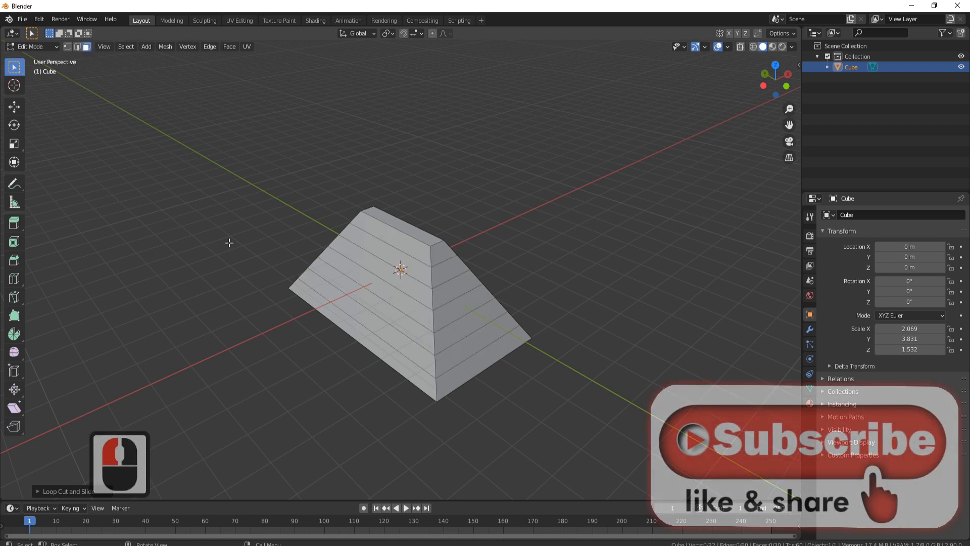
middle_click_drag(297, 221, 323, 169)
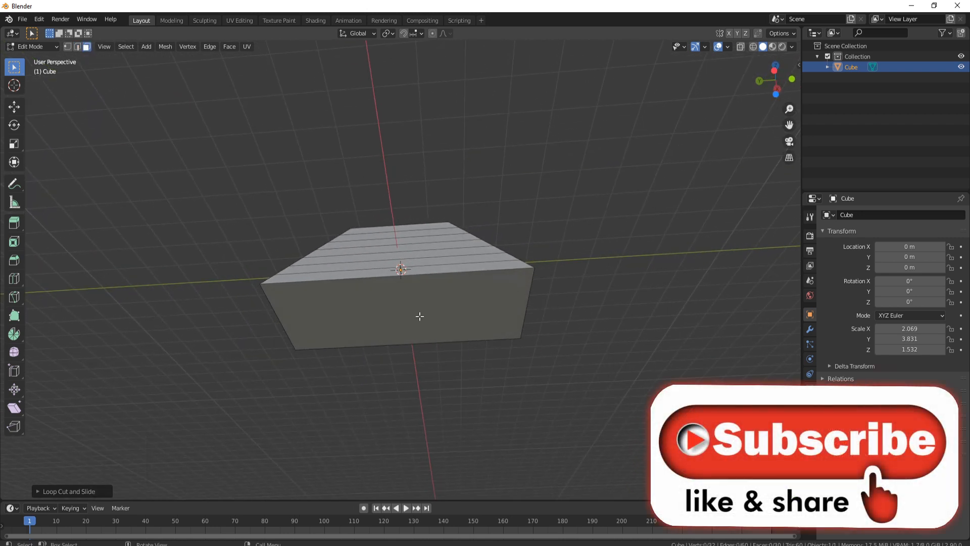
left_click(435, 303)
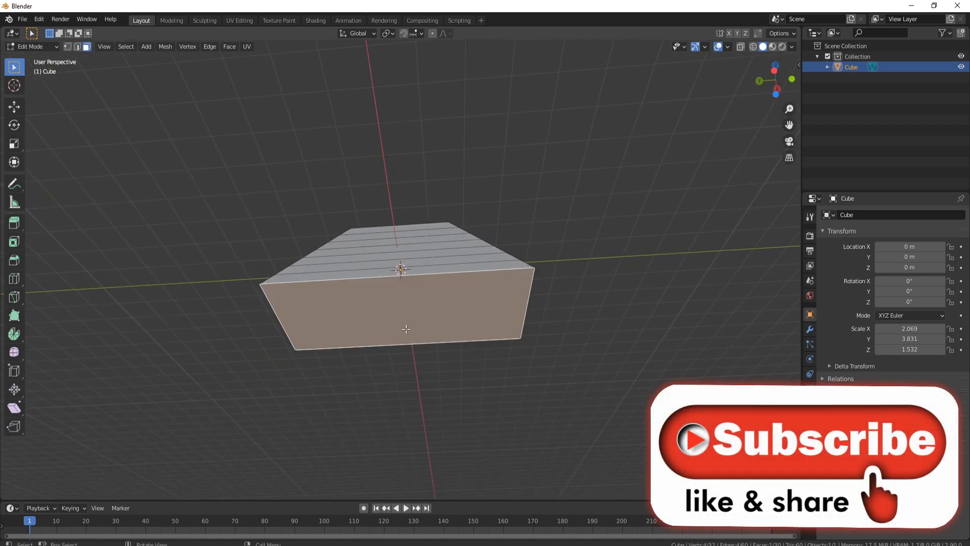
key("Delete")
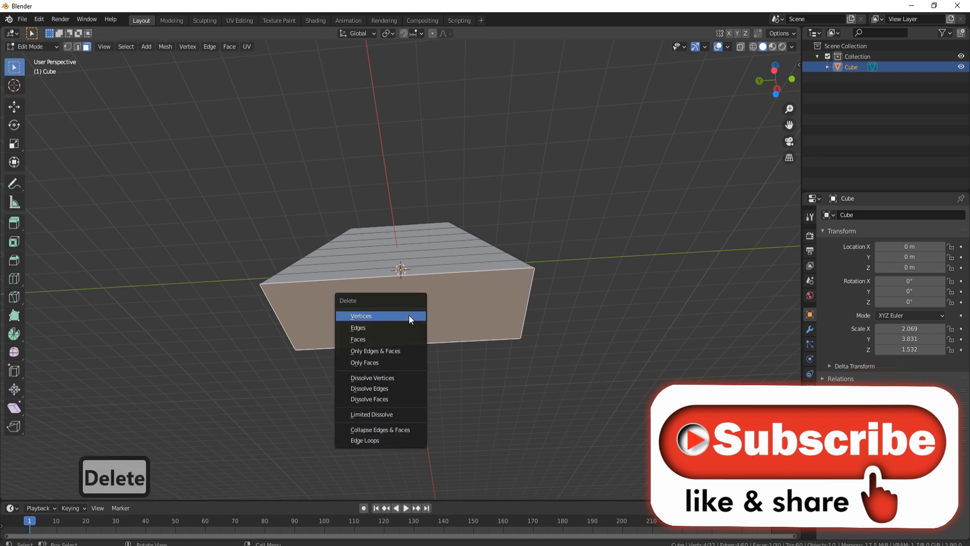
left_click(389, 339)
middle_click_drag(523, 291, 318, 219)
middle_click_drag(495, 271, 449, 147)
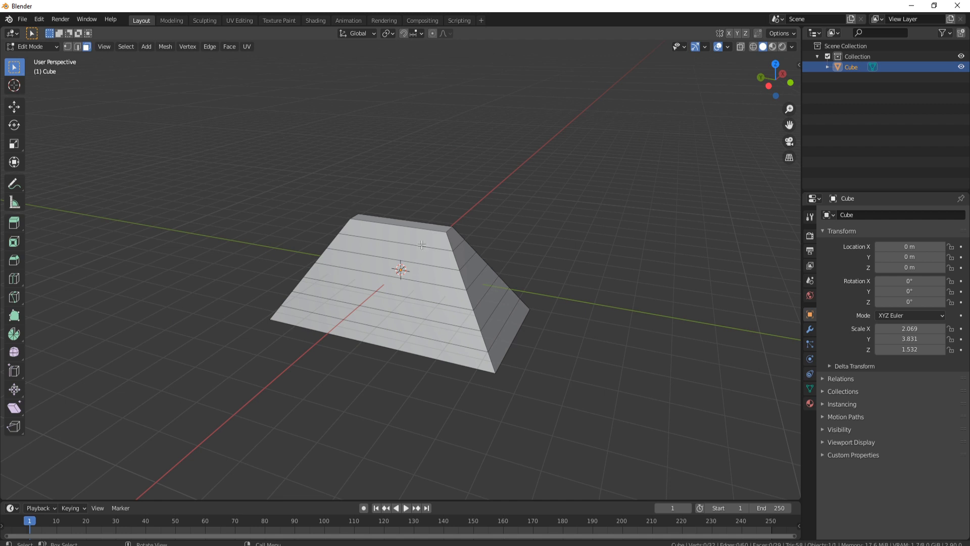
middle_click_drag(421, 244, 449, 192)
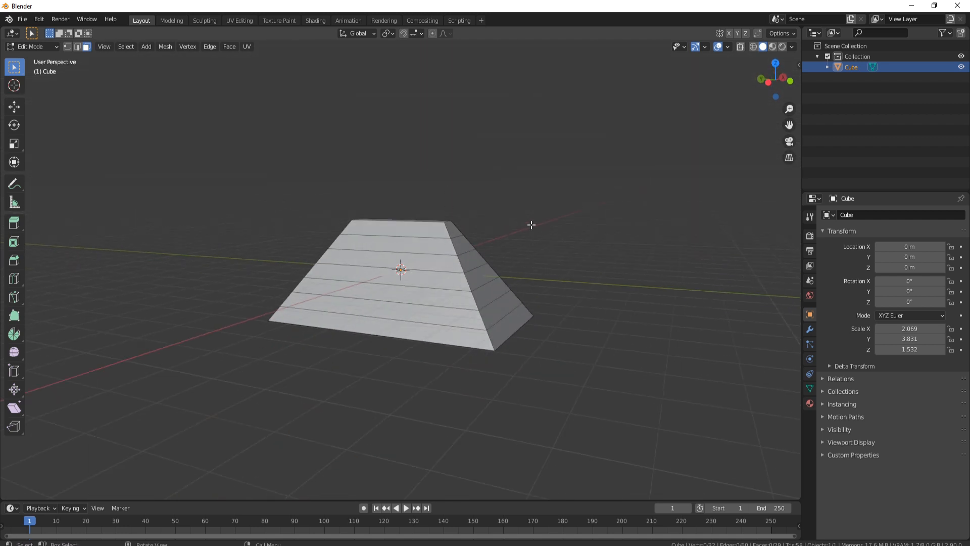
middle_click_drag(532, 225, 435, 261)
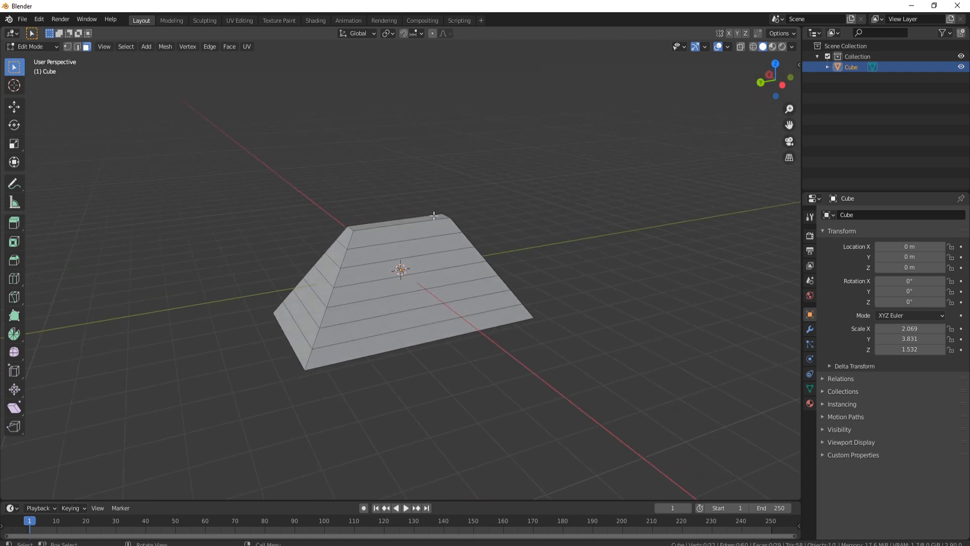
Snap the 3D cursor to the roof shape's narrow top face, then return to Object Mode
scroll(407, 187, "up", 3)
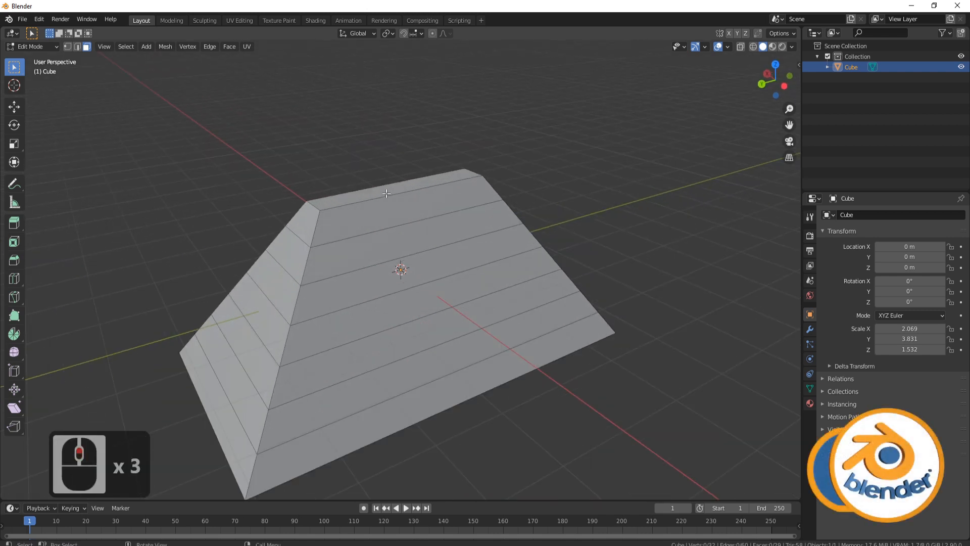
left_click(389, 192)
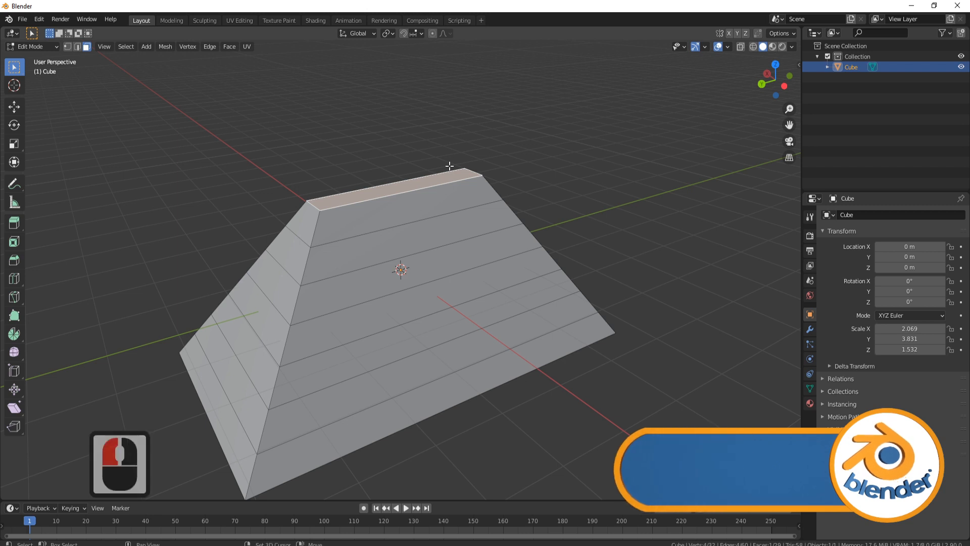
key("shift+s")
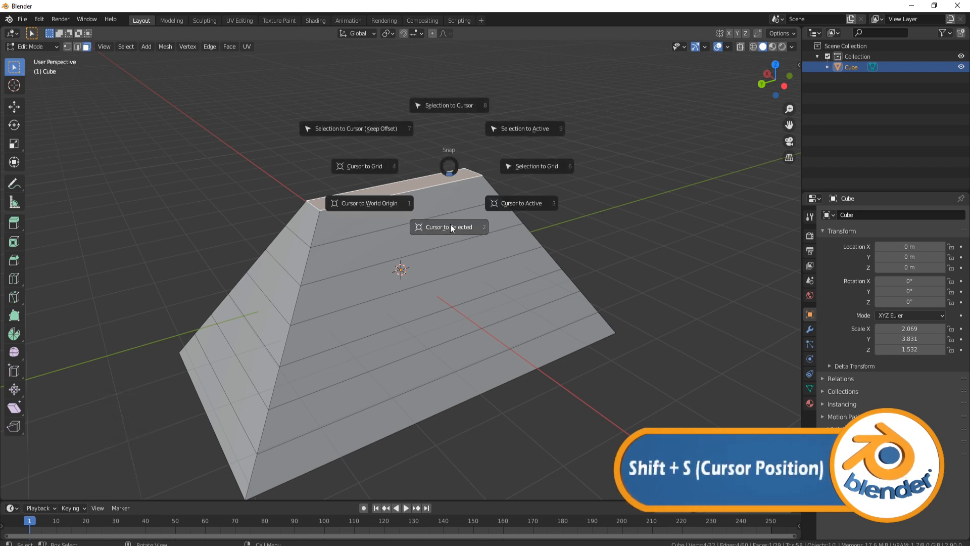
left_click(451, 227)
key("Tab")
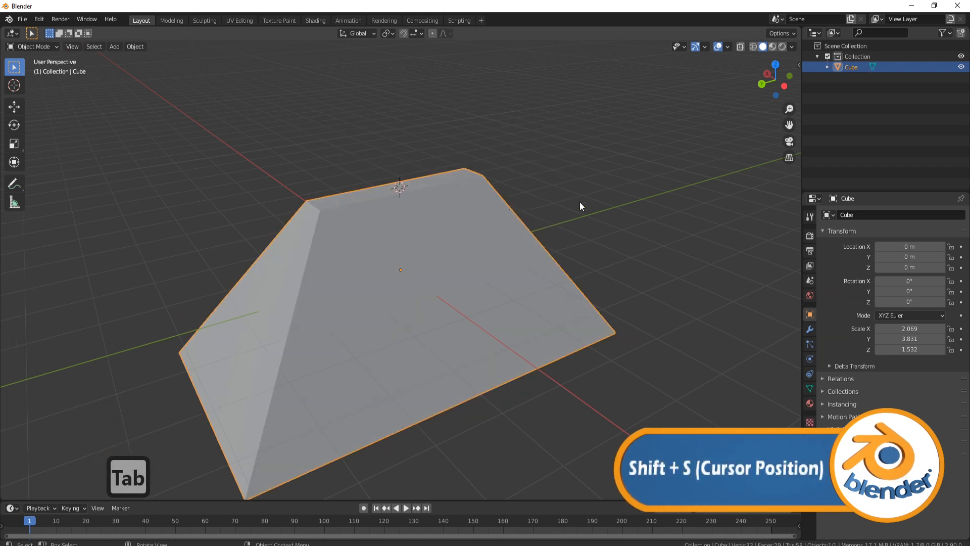
Add a mesh cylinder at the 3D cursor and set its vertex count to 20
middle_click_drag(580, 202, 544, 189)
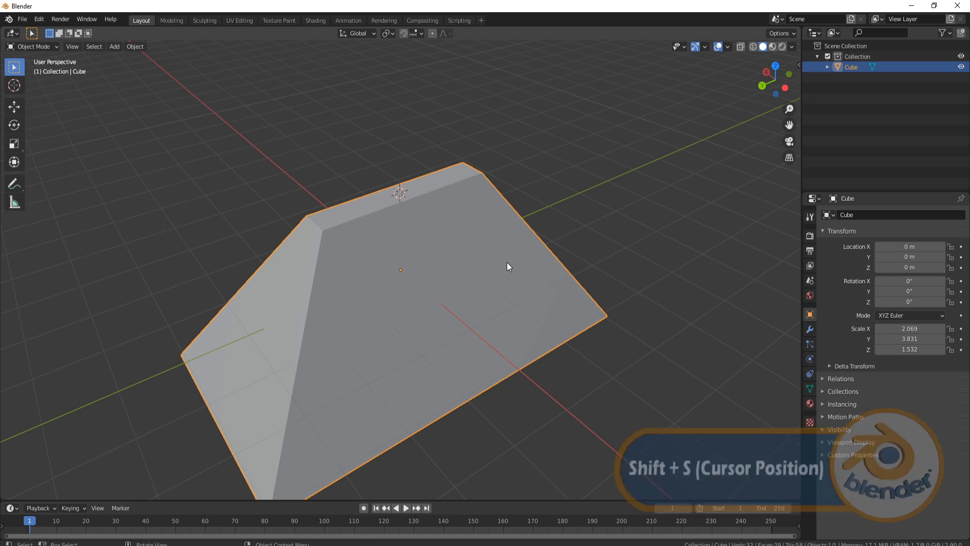
middle_click_drag(492, 260, 403, 188)
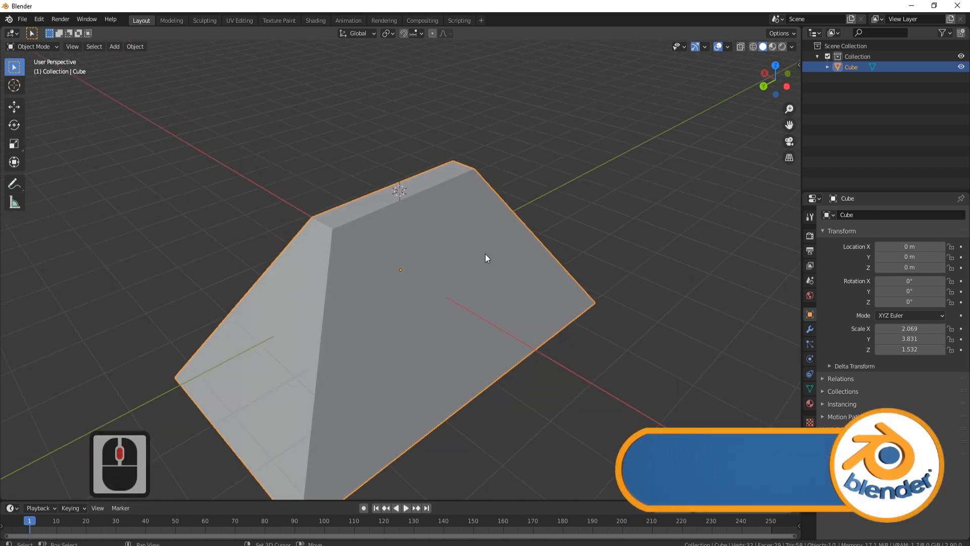
key("shift+a")
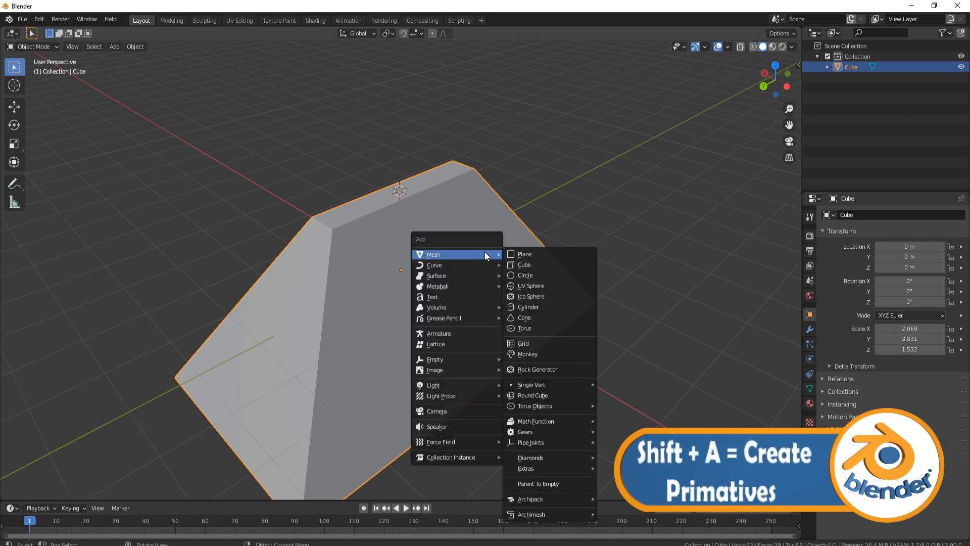
left_click(530, 307)
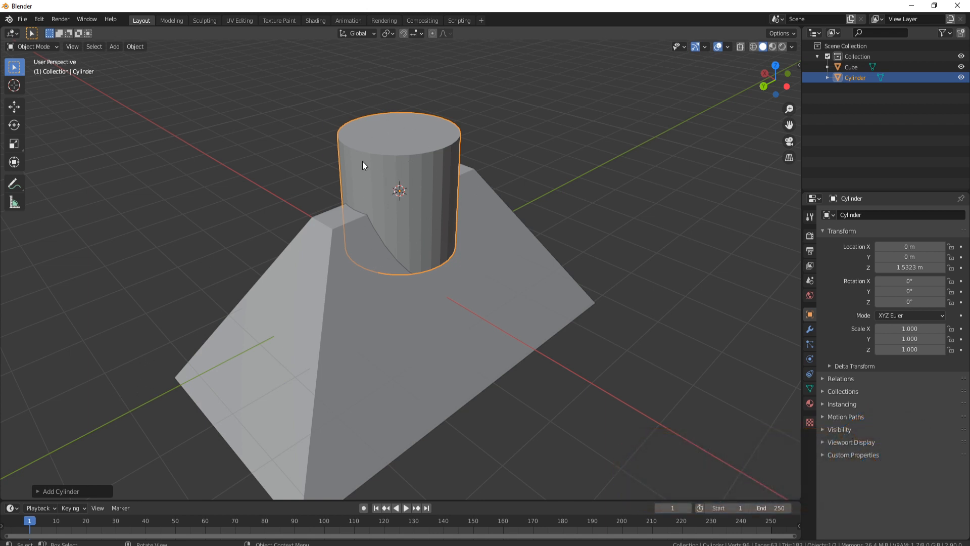
left_click(39, 490)
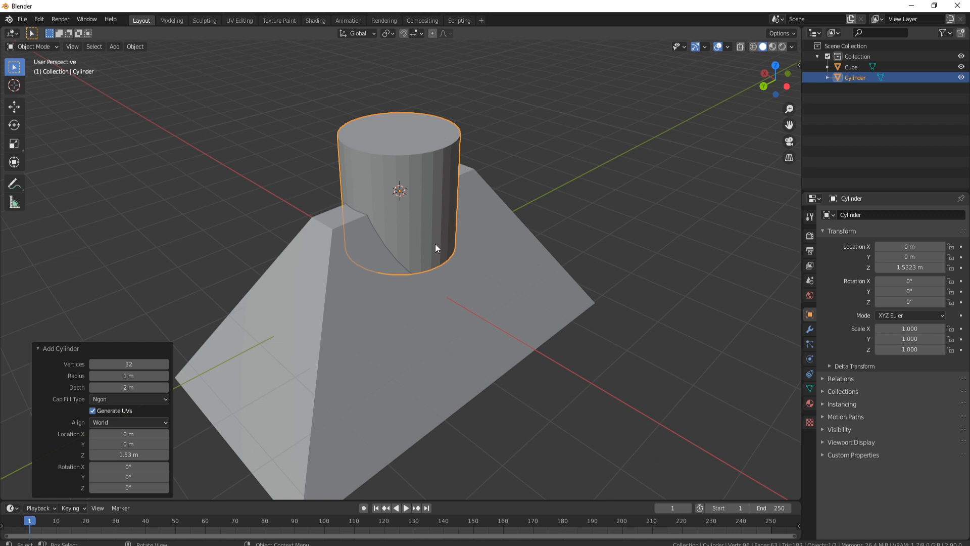
left_click(113, 364)
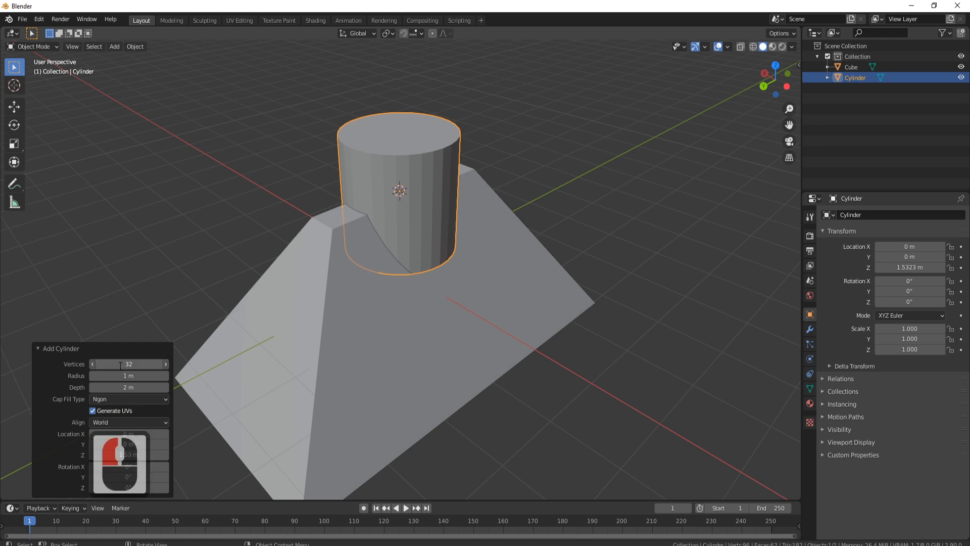
key("Return")
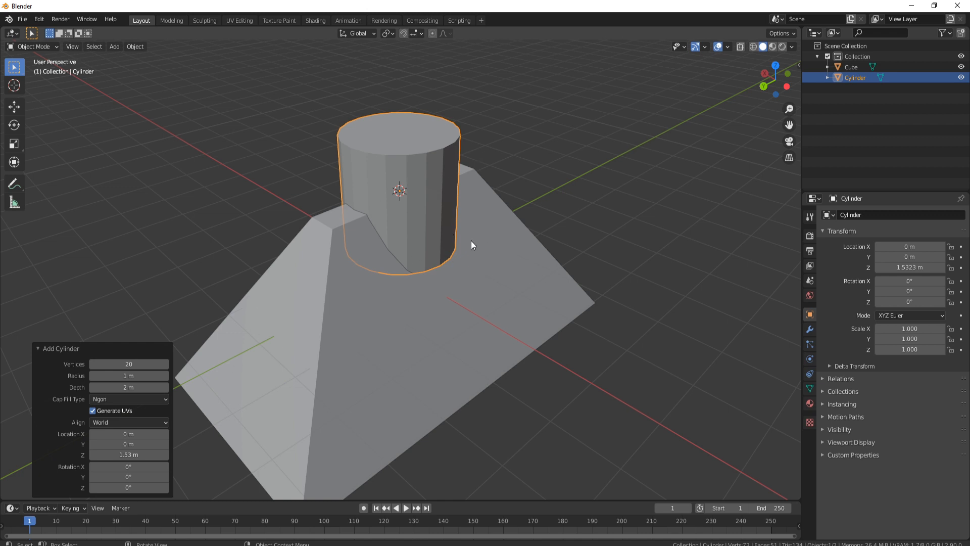
Scale the cylinder uniformly to about 0.186 and move it along X to about -0.37 m, beside the ridge
key("s")
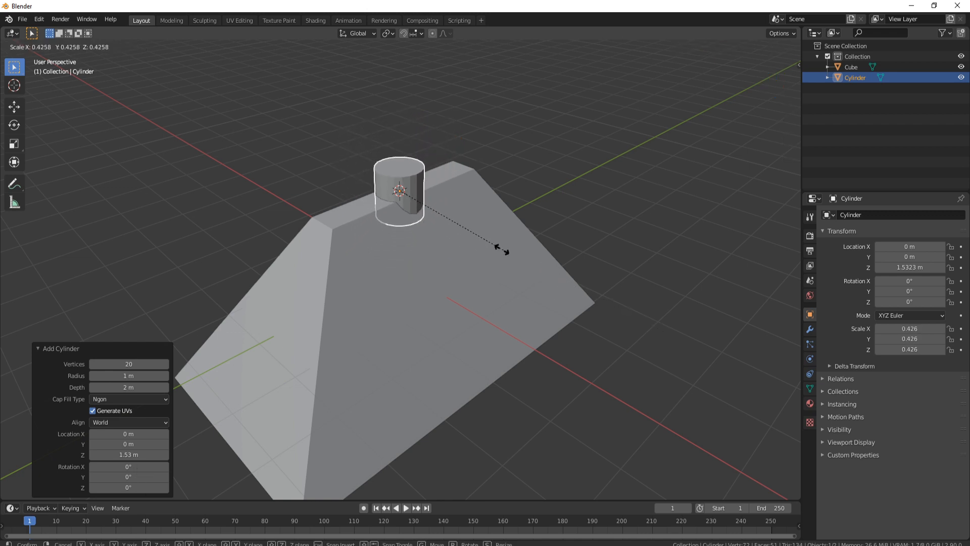
left_click(406, 200)
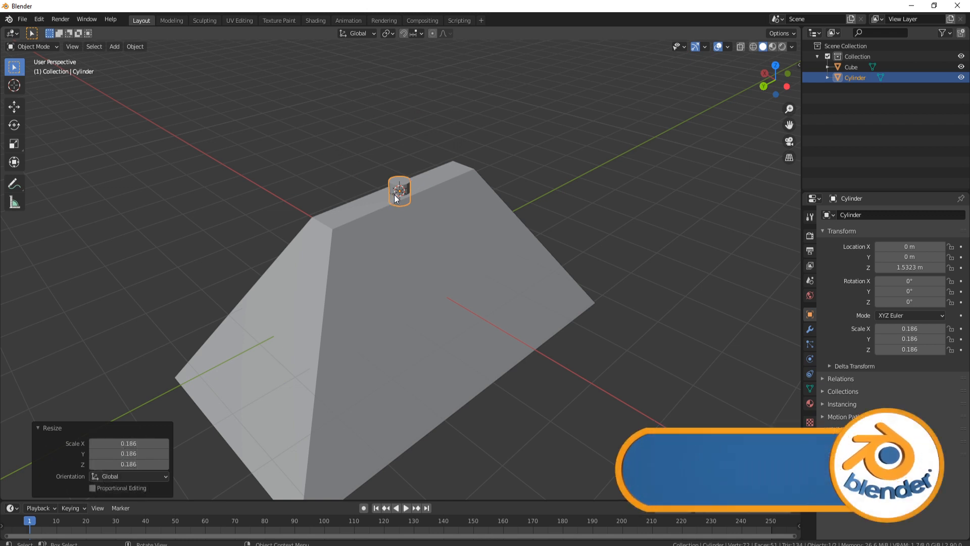
key("shift+space")
left_click(371, 217)
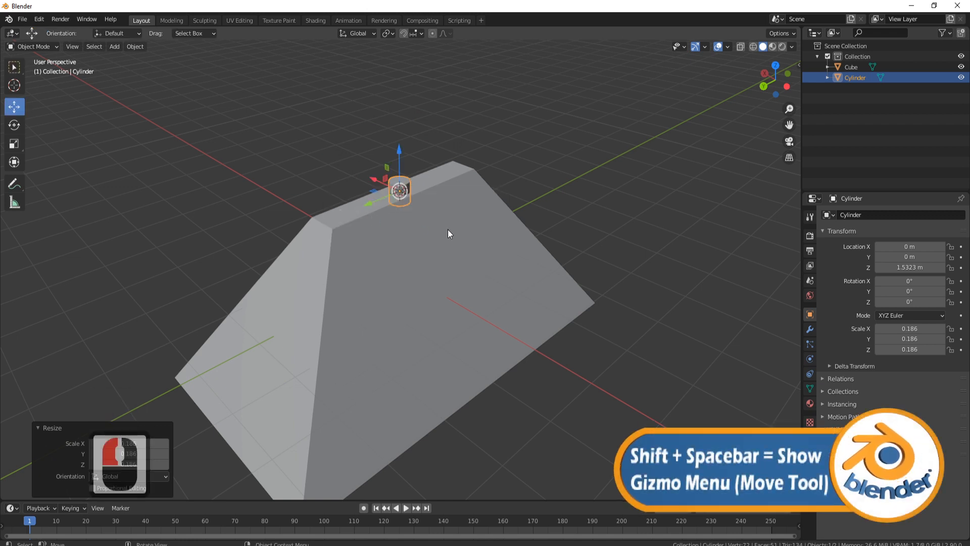
left_click_drag(380, 180, 395, 188)
Shrink the cylinder at the ridge edge uniformly to a scale of about 0.112
middle_click_drag(395, 188, 507, 240)
scroll(507, 240, "up", 4)
middle_click_drag(542, 212, 388, 146, "shift")
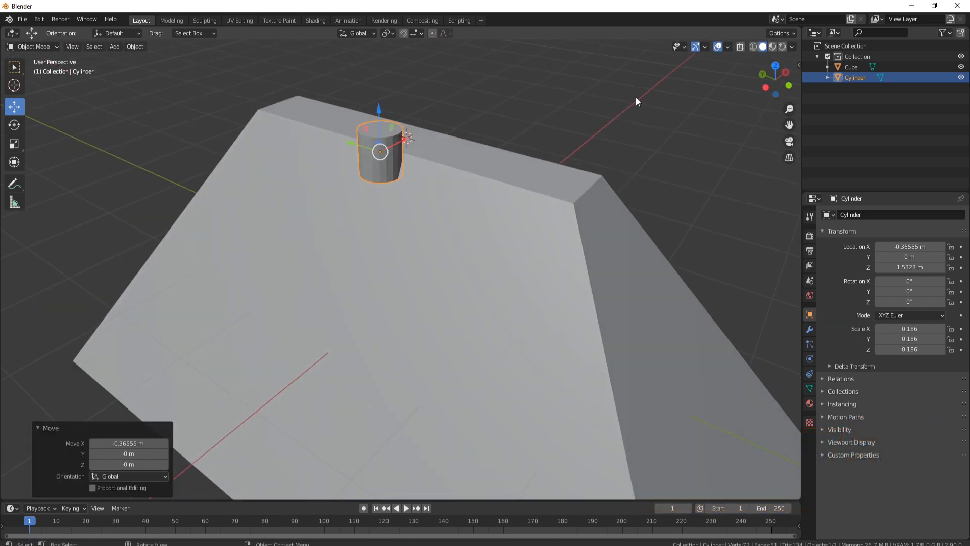
key("s")
left_click(545, 113)
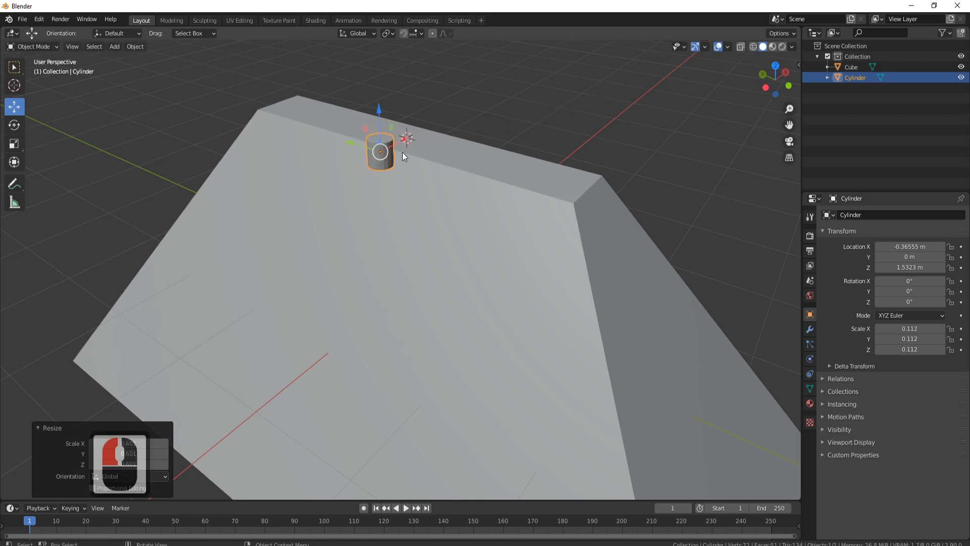
Switch to the back orthographic view and scale the cylinder uniformly down to about 0.099
middle_click_drag(402, 152, 446, 186)
middle_click_drag(416, 256, 362, 226)
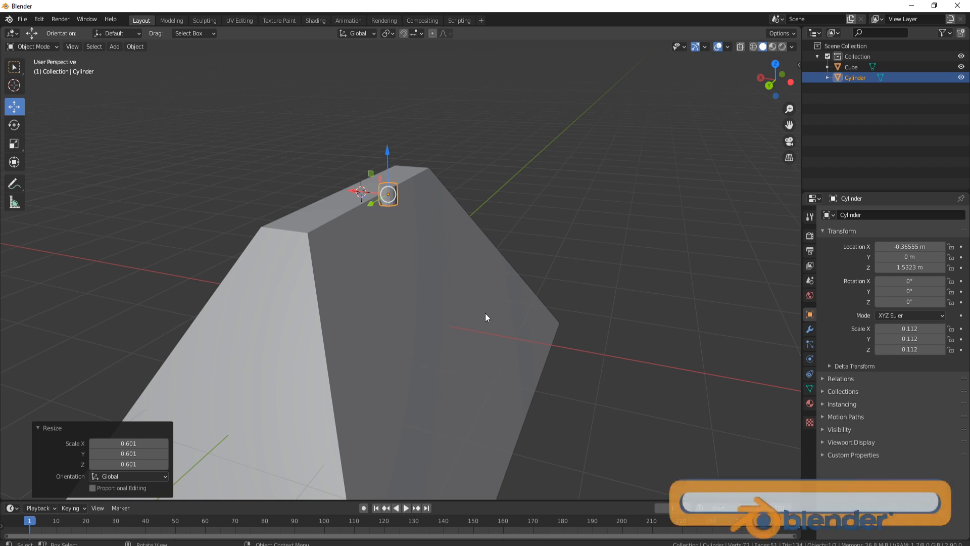
middle_click_drag(424, 238, 441, 257)
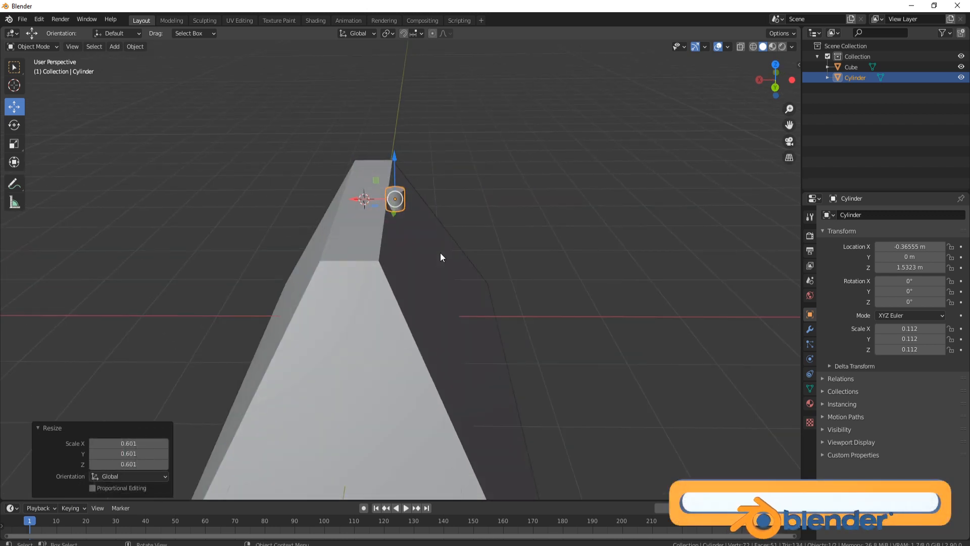
key("KP_3")
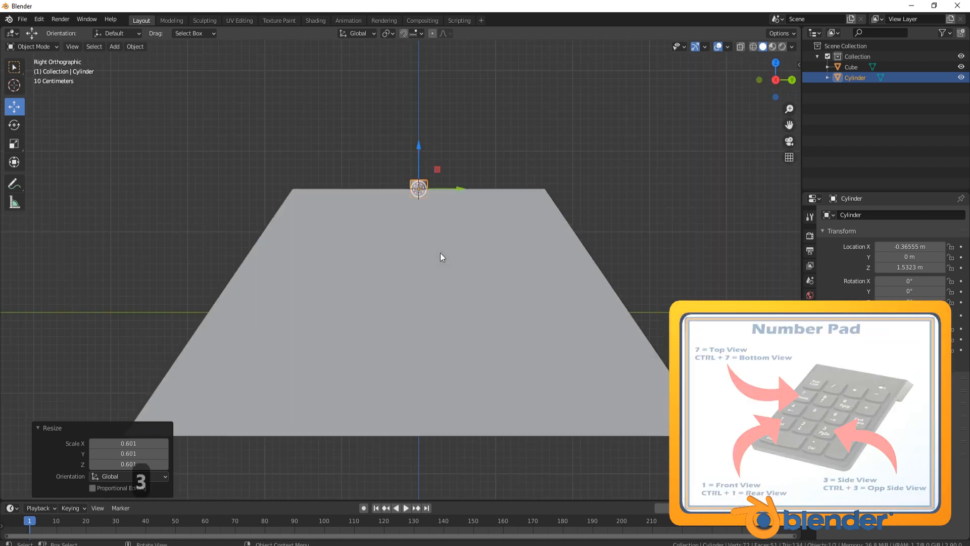
key("KP_1")
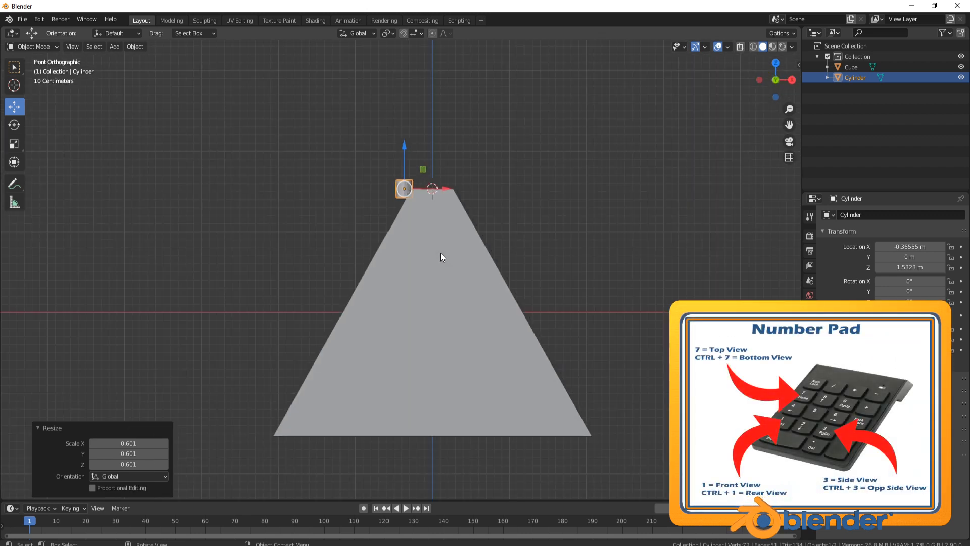
key("ctrl+KP_1")
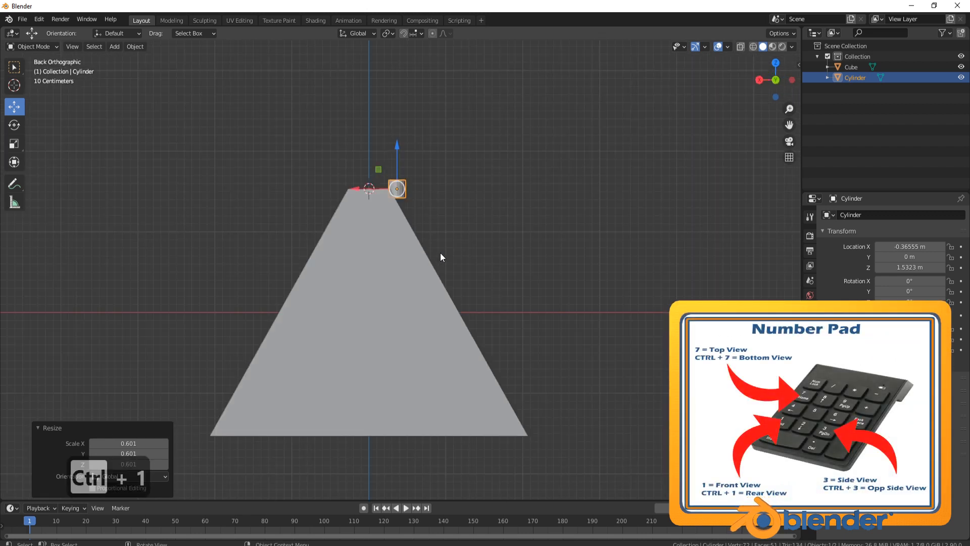
scroll(429, 217, "up", 3)
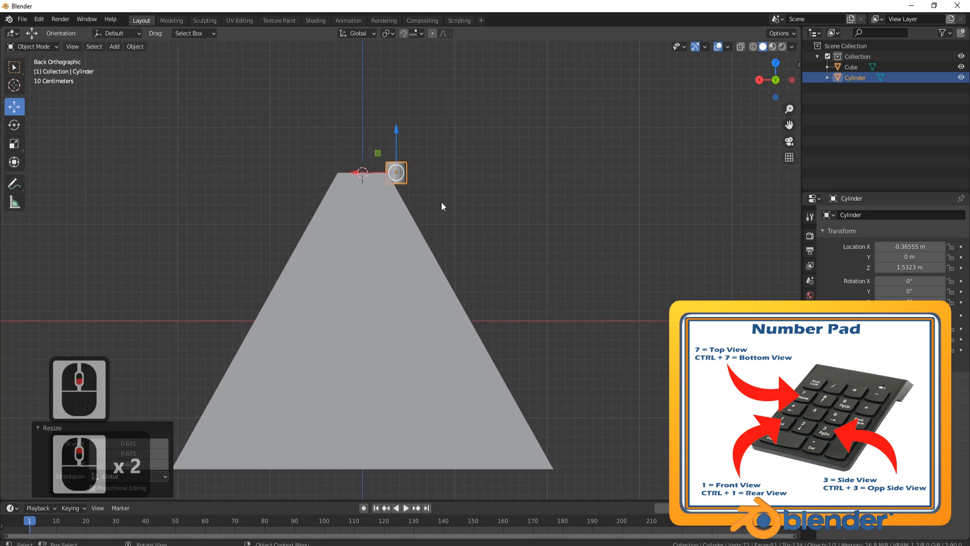
middle_click_drag(414, 210, 429, 211, "shift")
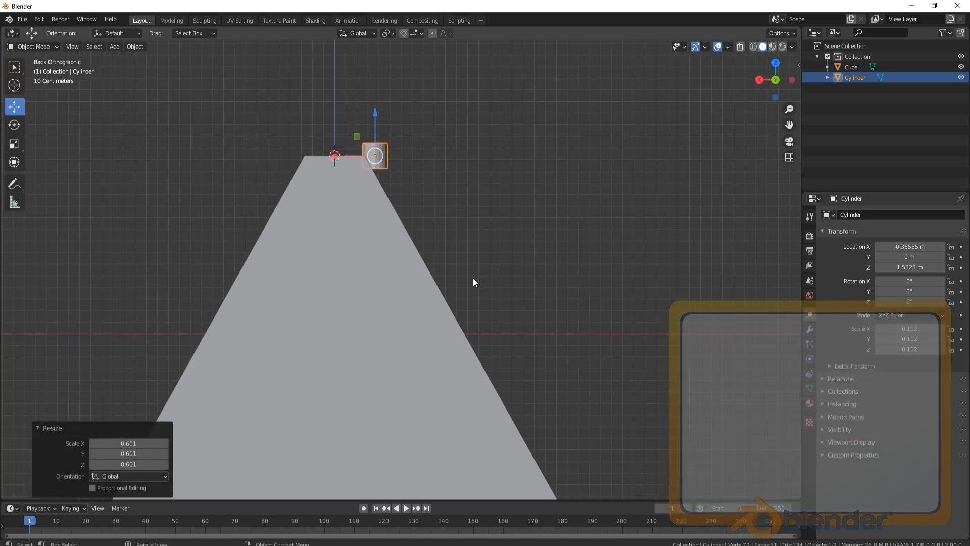
key("s")
left_click(456, 259)
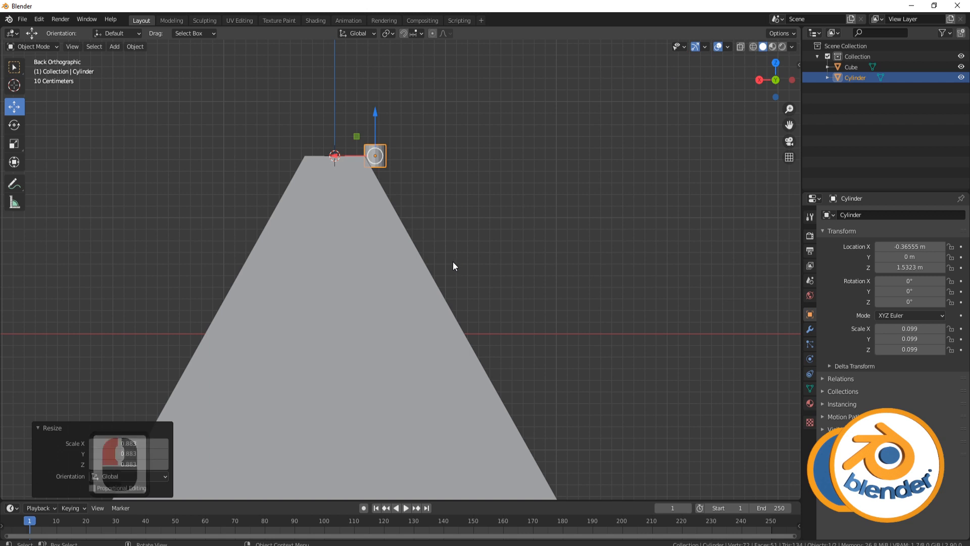
Rotate the cylinder 36° about the global Y axis to tilt it toward the roof slope
key("r")
key("y")
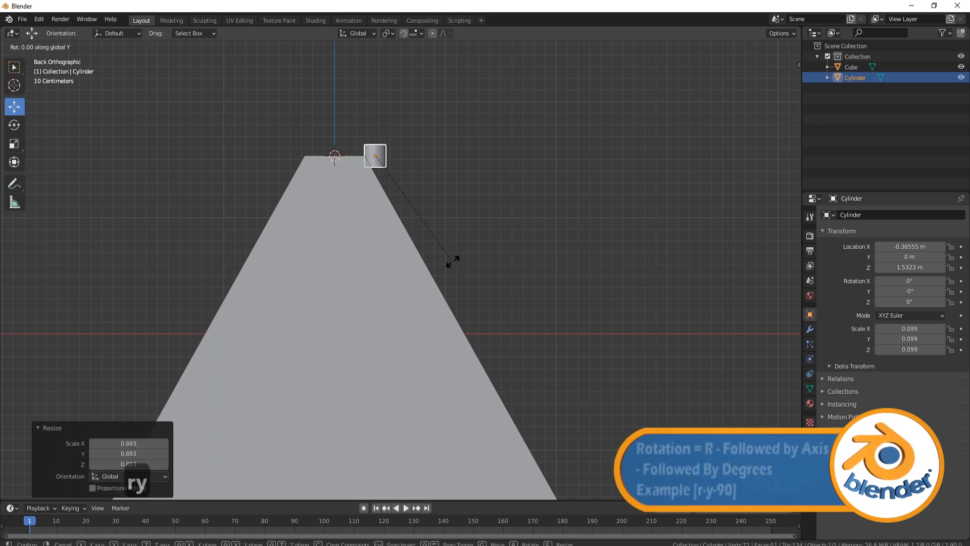
left_click(503, 195)
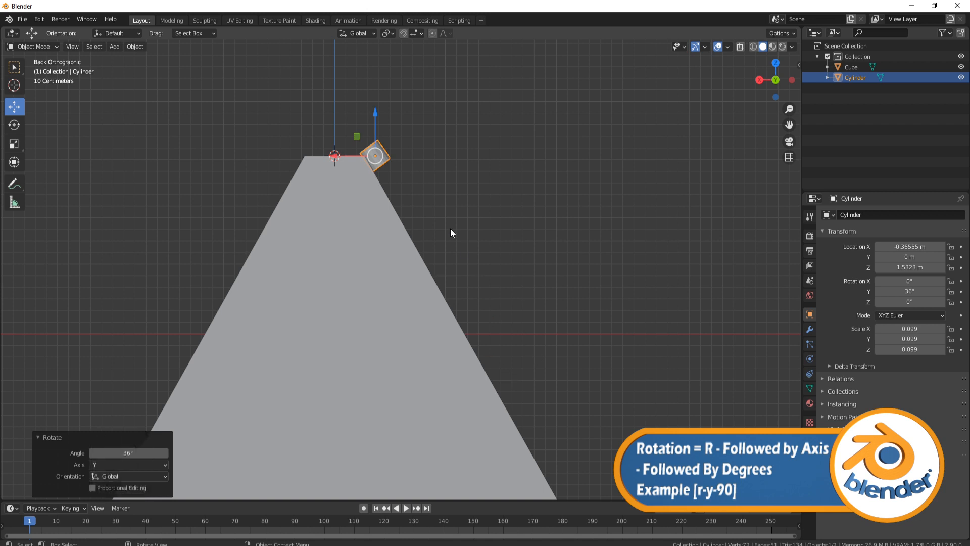
In Edit Mode, select the cylinder's lower end face and set the transform orientation to Normal
middle_click_drag(452, 233, 419, 212)
key("Tab")
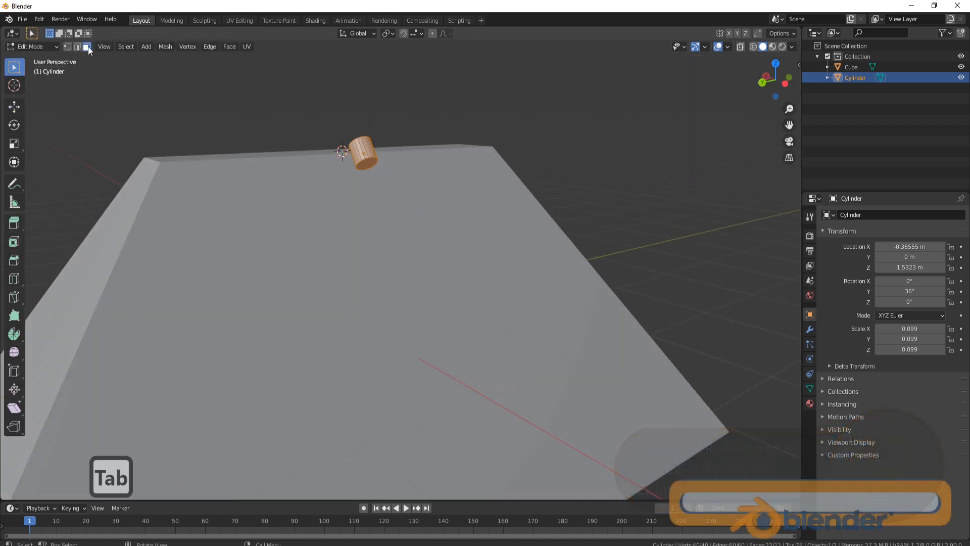
left_click(366, 160)
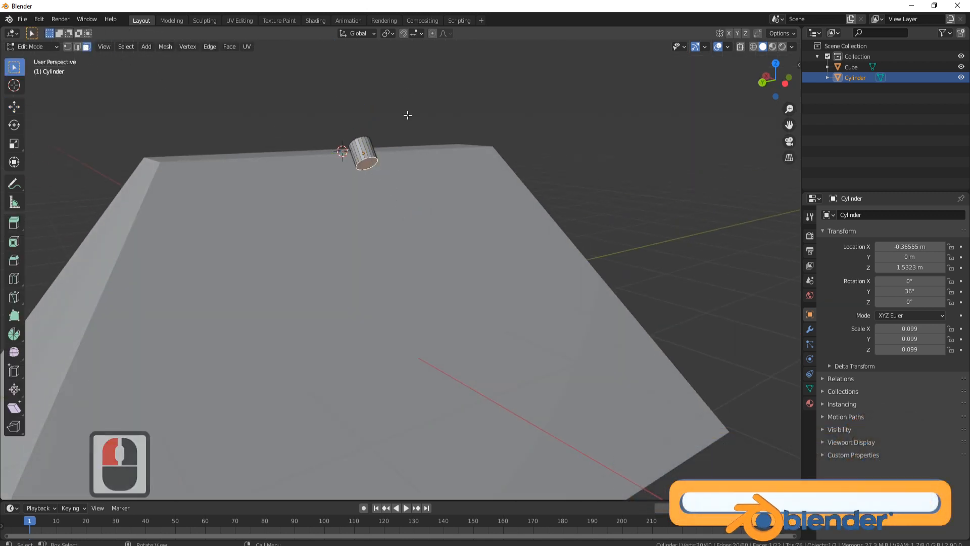
left_click(360, 33)
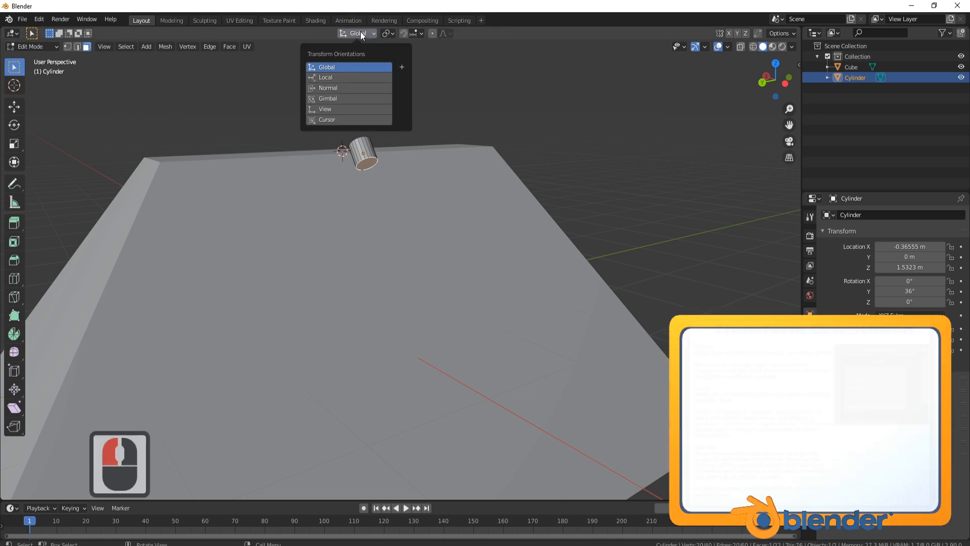
left_click(332, 89)
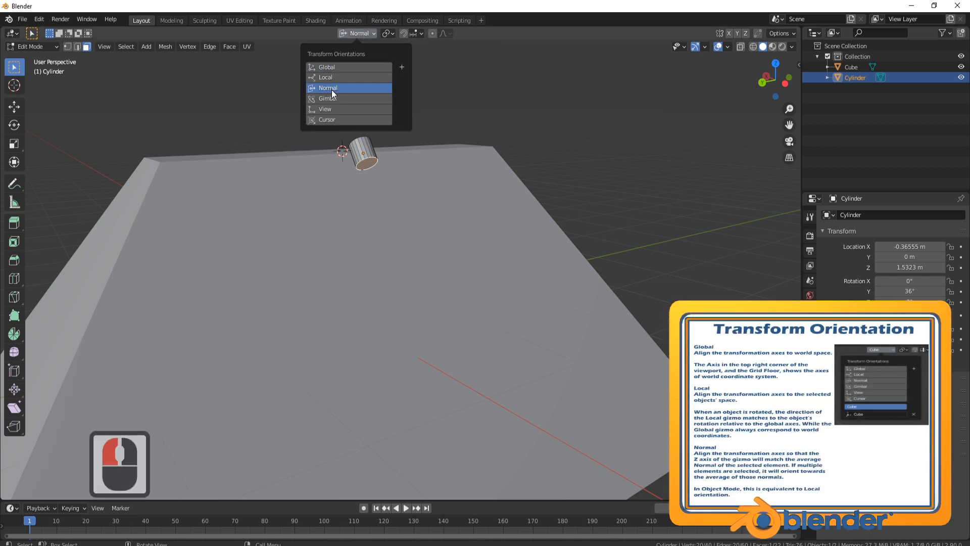
Using the Move tool in back view, extend the cylinder's end face about 3.51 m along its normal, then shift it against the roof slope
key("shift+space")
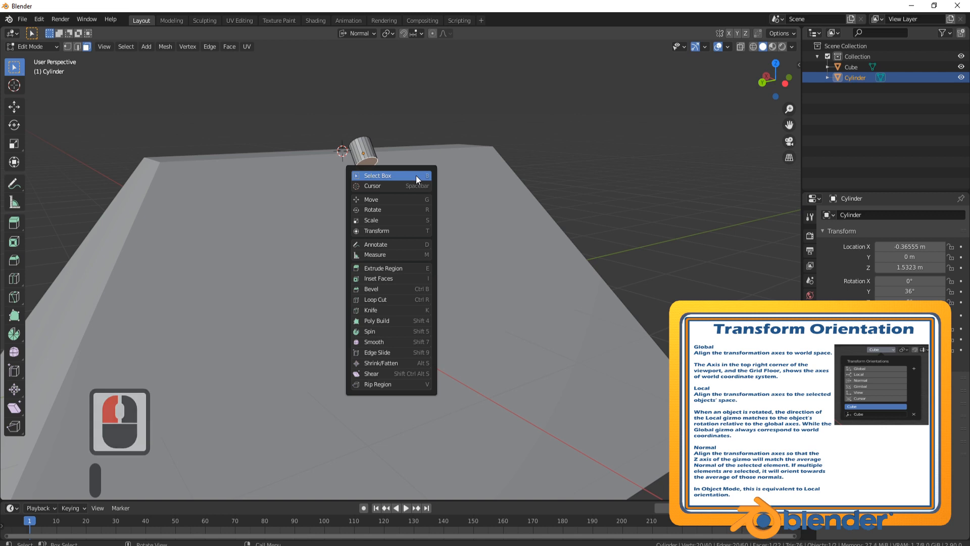
left_click(417, 199)
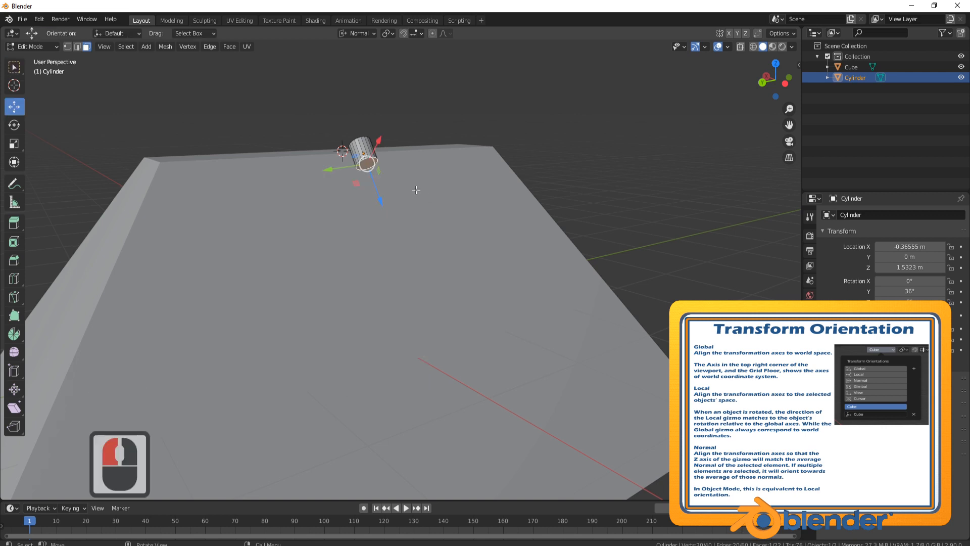
key("ctrl+KP_1")
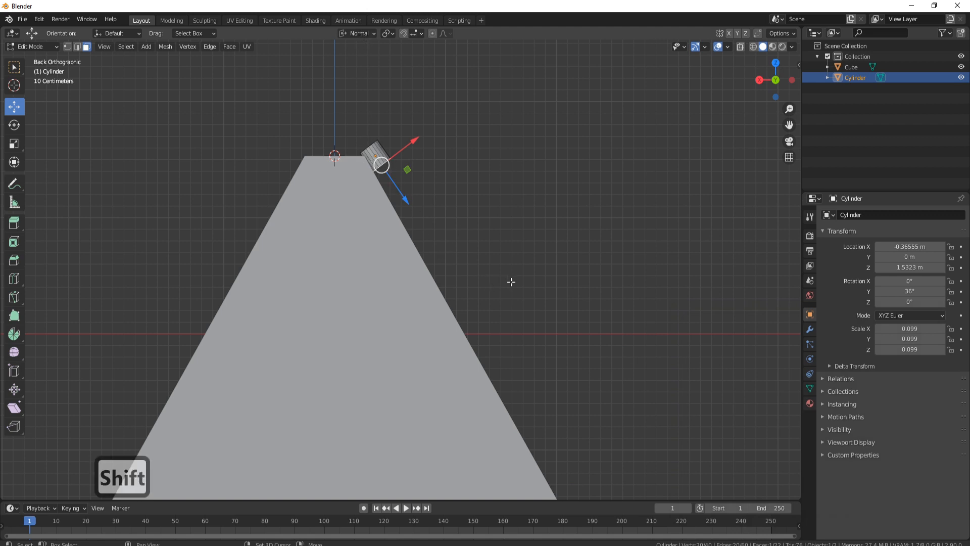
middle_click_drag(511, 281, 446, 193, "shift")
left_click_drag(337, 113, 531, 470)
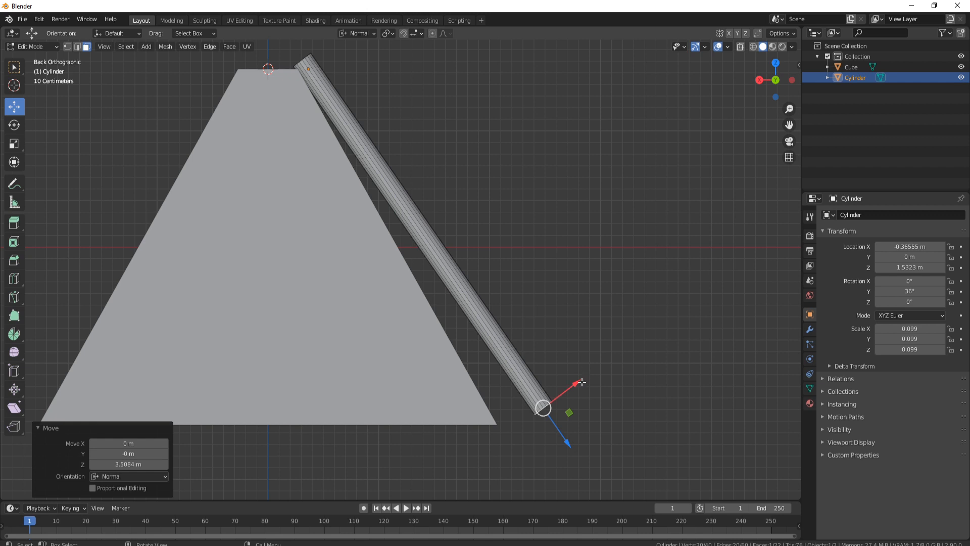
left_click_drag(580, 383, 545, 404)
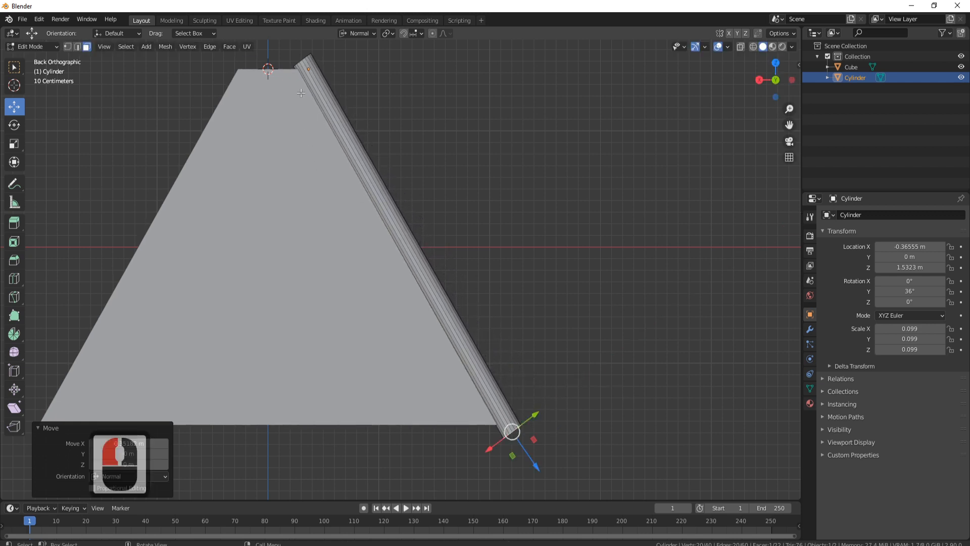
Move the cylinder's upper end face about 0.064 m inward along its normal to shorten the pole at the roof ridge
middle_click_drag(588, 268, 347, 130)
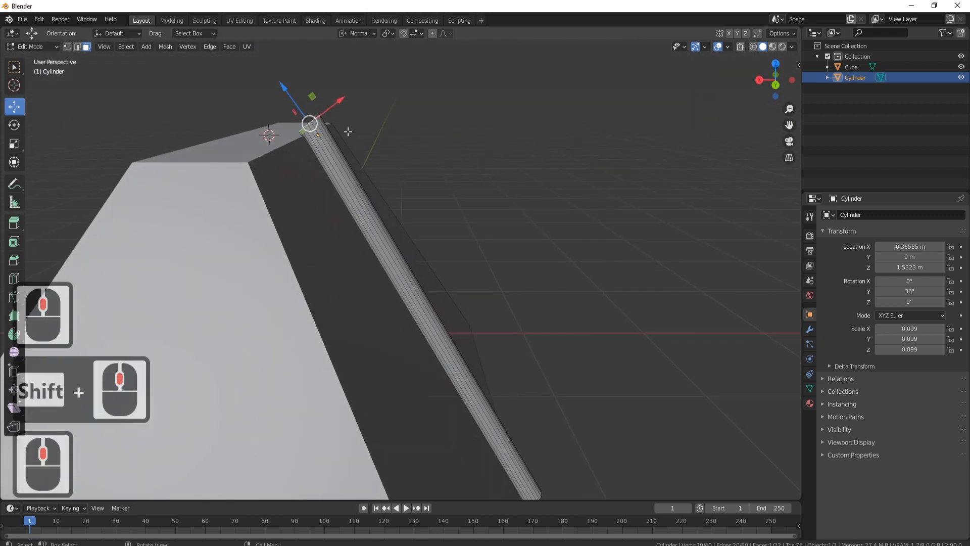
left_click_drag(283, 91, 291, 104)
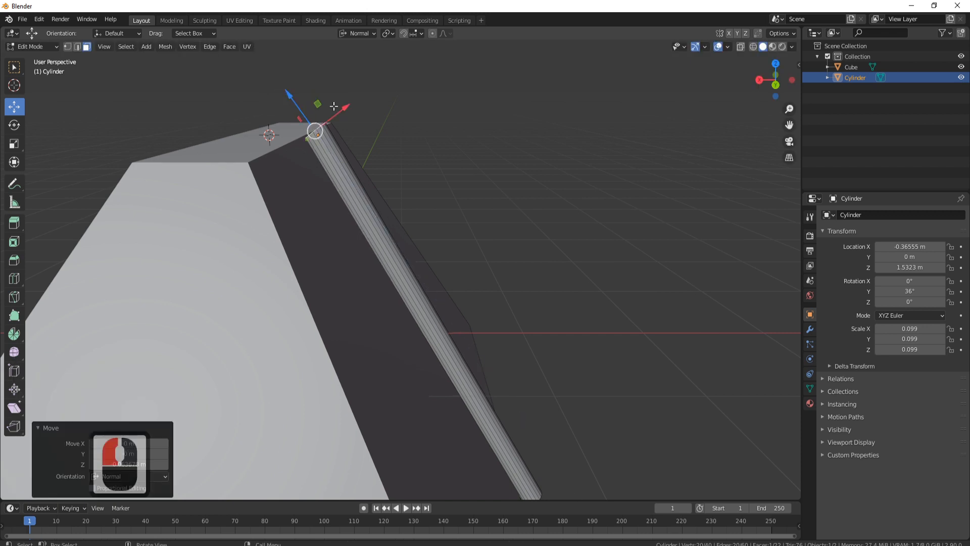
middle_click_drag(291, 104, 395, 82)
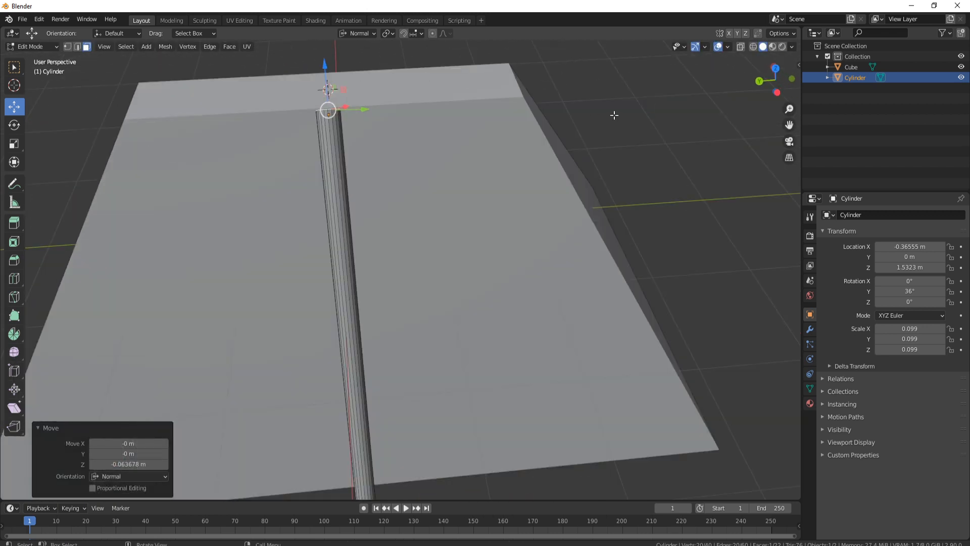
middle_click_drag(613, 112, 486, 121)
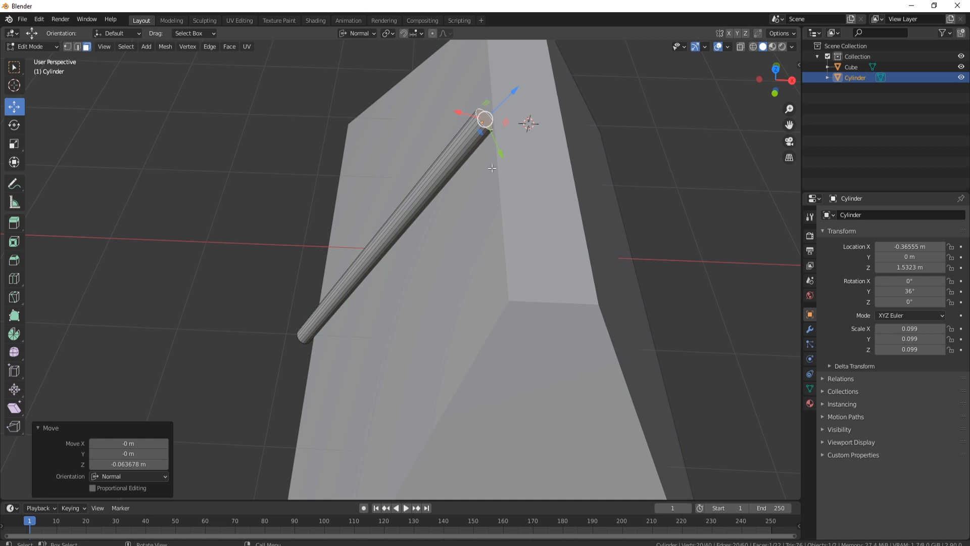
Add five evenly spaced, unslid loop cuts around the cylinder along its length
scroll(470, 196, "down", 3)
mouse_move(470, 196)
middle_mouse_down()
mouse_move(474, 215)
mouse_move(485, 203)
middle_mouse_up()
middle_click_drag(399, 265, 405, 204)
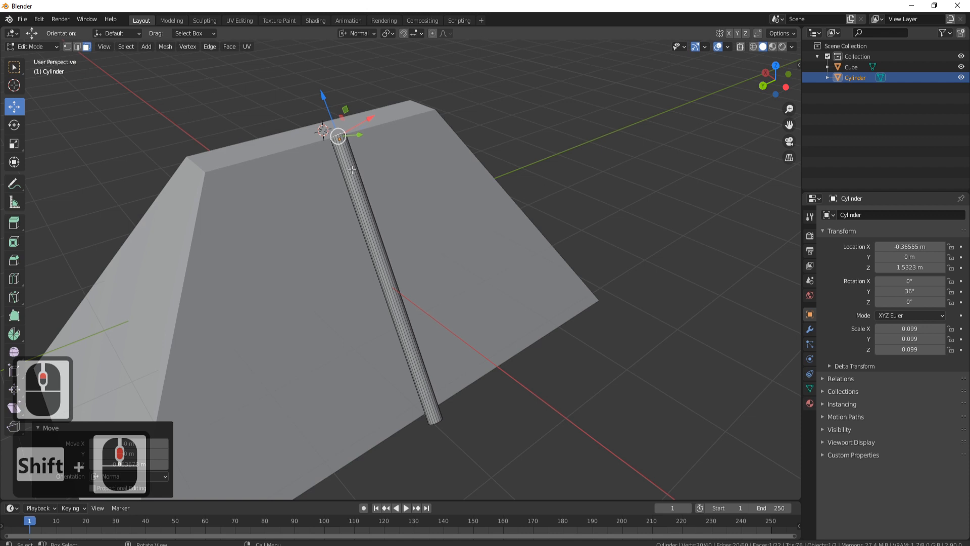
middle_click(378, 254, "shift")
key("ctrl+r")
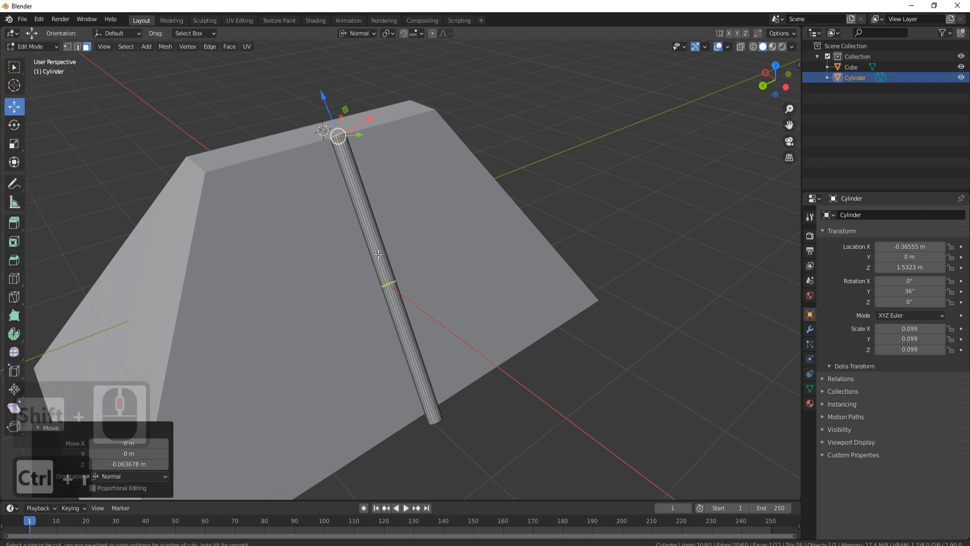
scroll(378, 254, "up", 3)
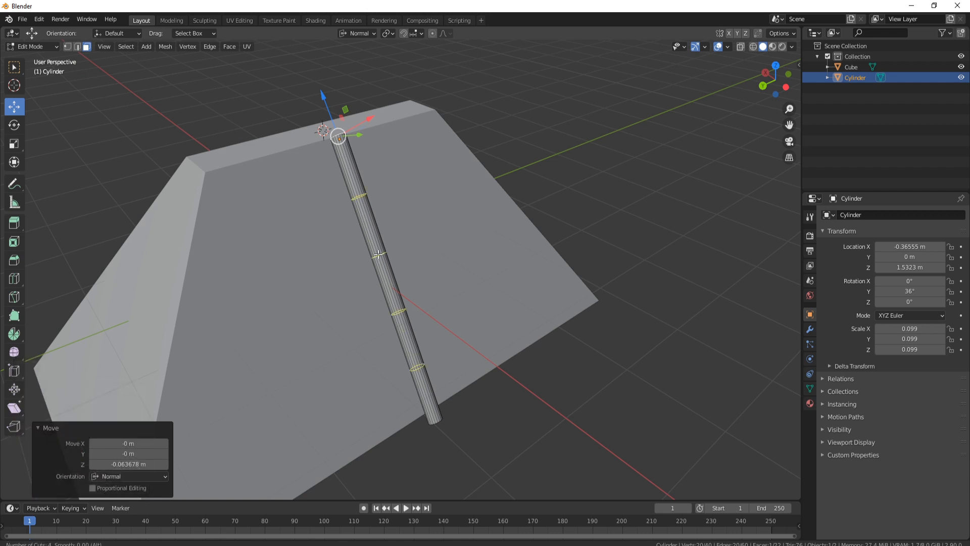
scroll(378, 254, "up", 1)
left_click(378, 254)
right_click(378, 254)
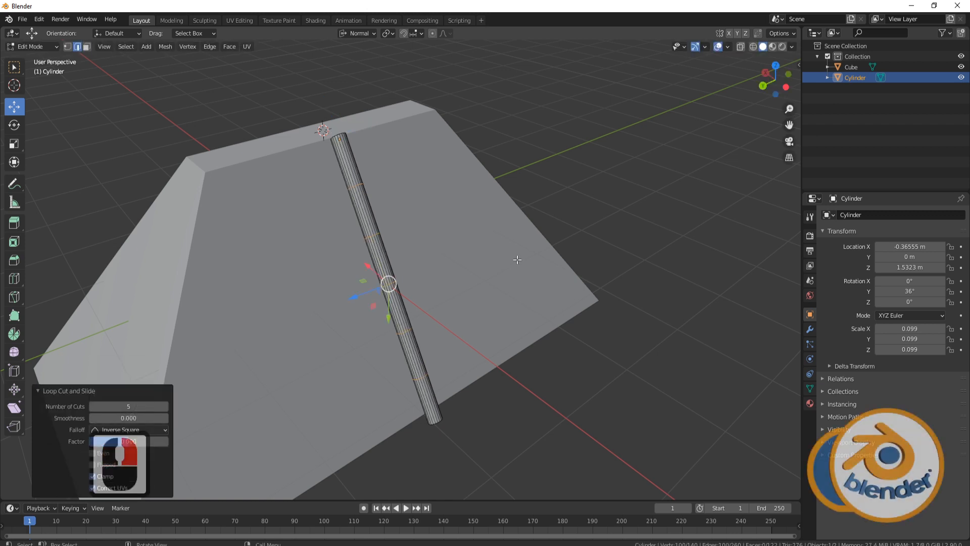
Bevel the five selected edge loops into narrow bands with a width of about 0.492 m and one segment
middle_click_drag(517, 260, 388, 192)
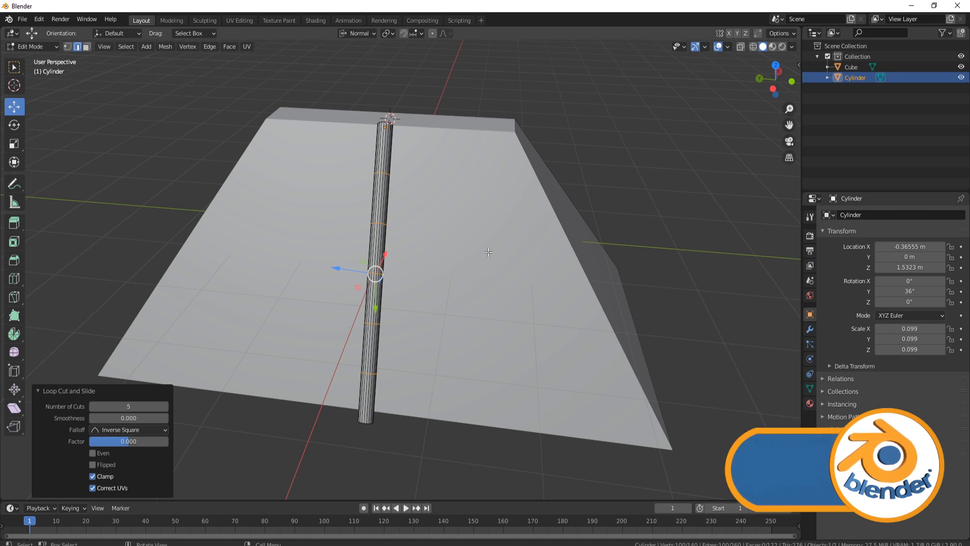
key("ctrl+b")
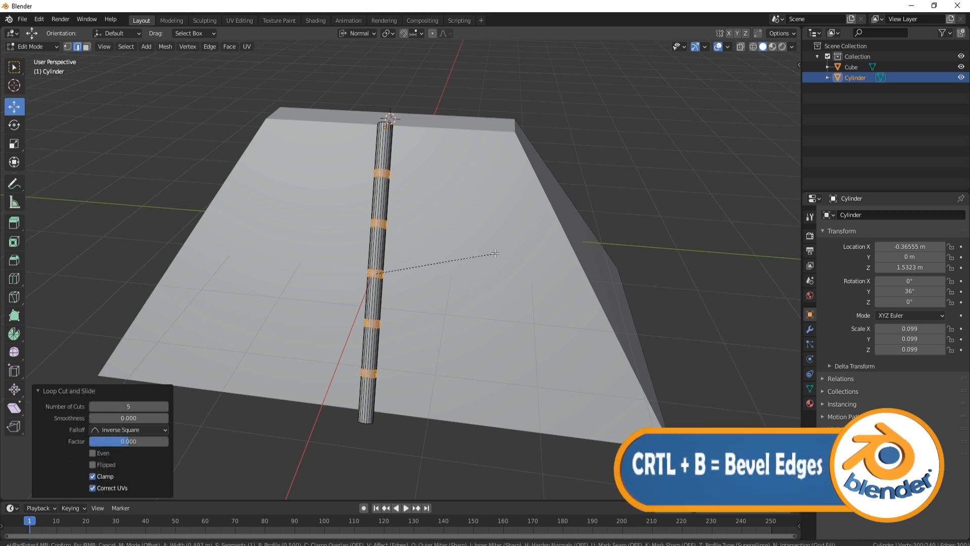
left_click(495, 254)
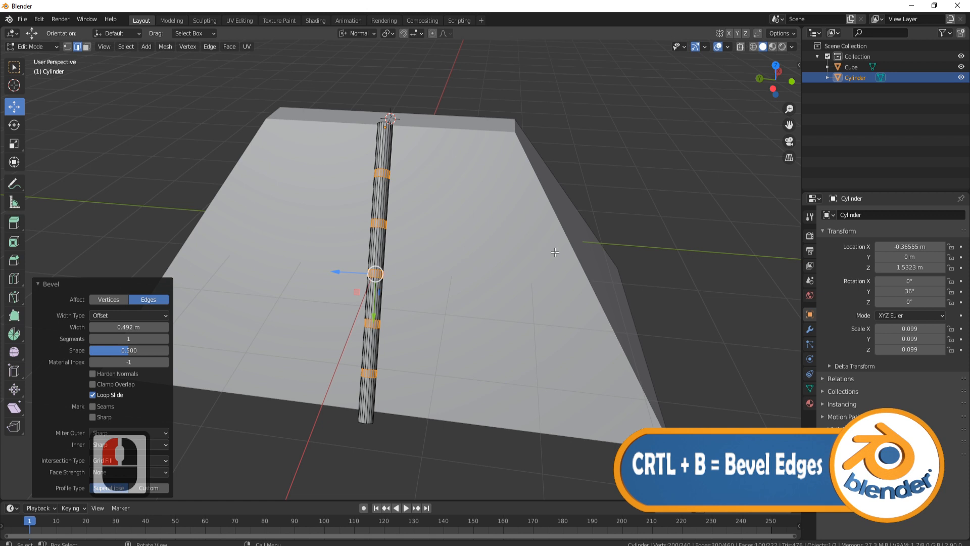
Set the transform orientation to Global and the pivot point to Individual Origins
left_click(373, 34)
left_click(343, 66)
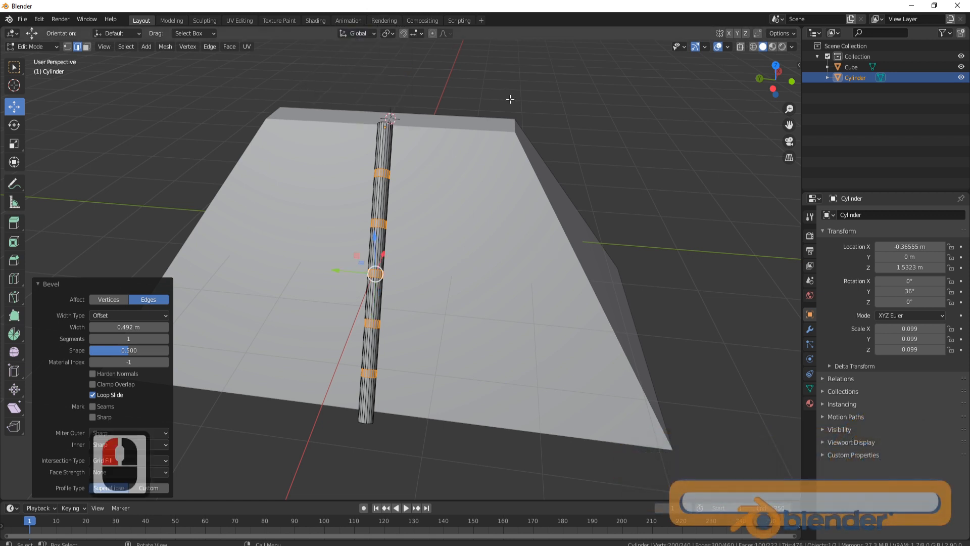
left_click(392, 32)
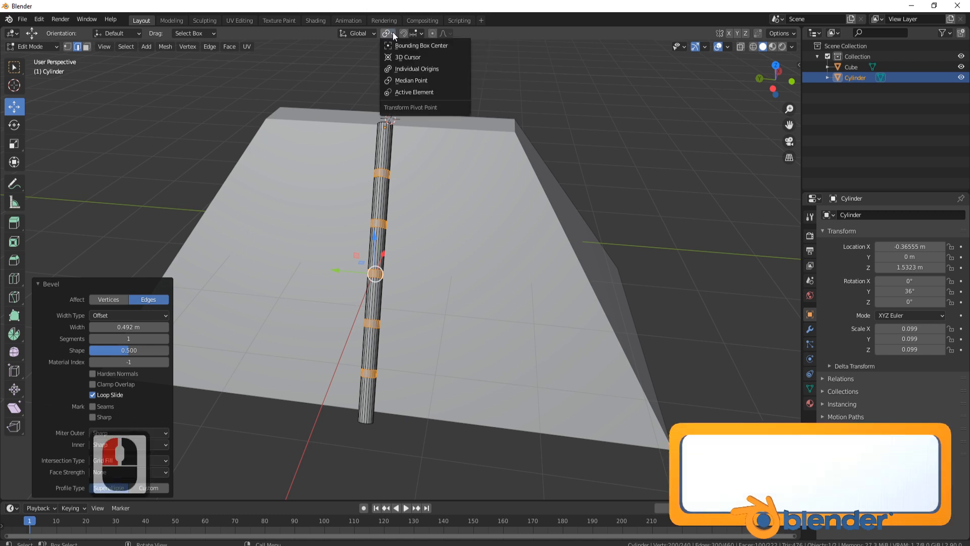
left_click(414, 69)
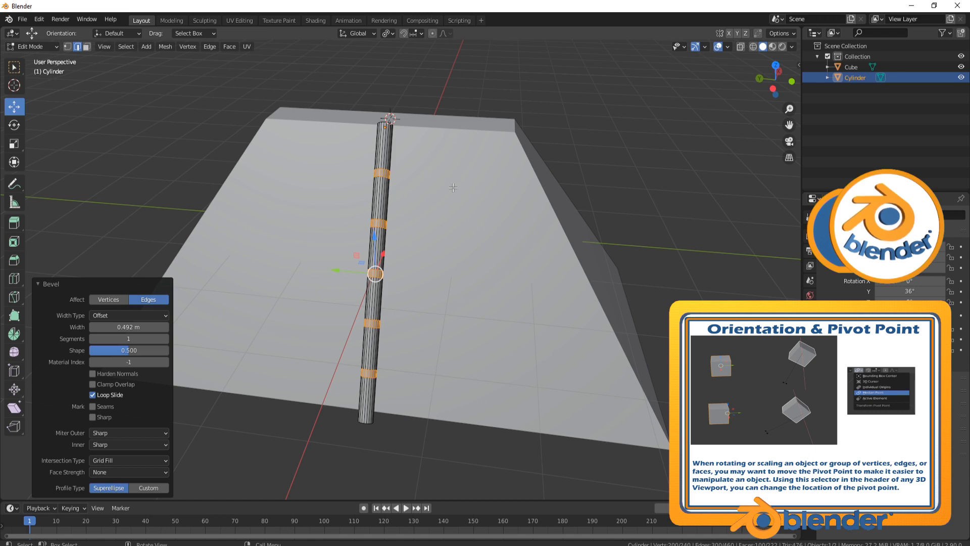
Extrude the five bands in place with no offset and scale them uniformly inward to about 0.905
key("e")
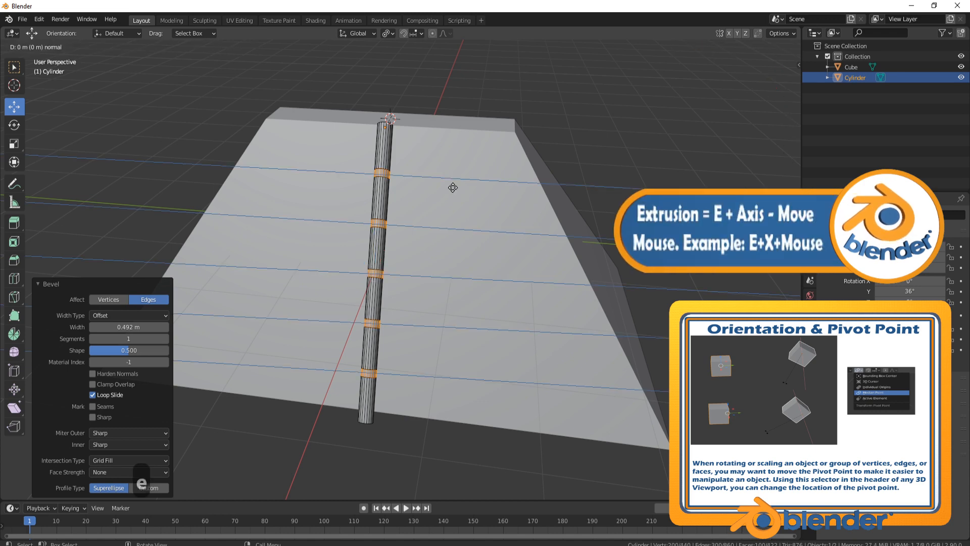
key("Return")
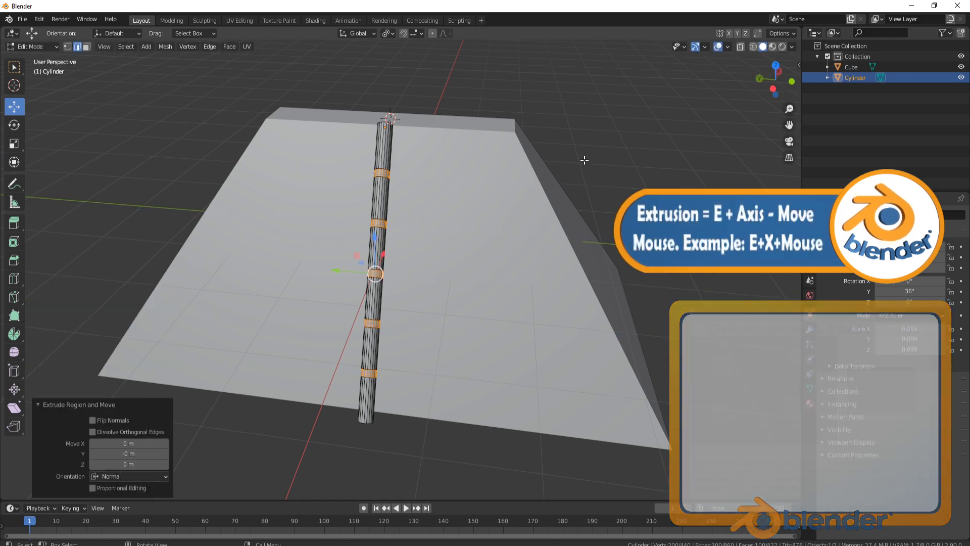
key("s")
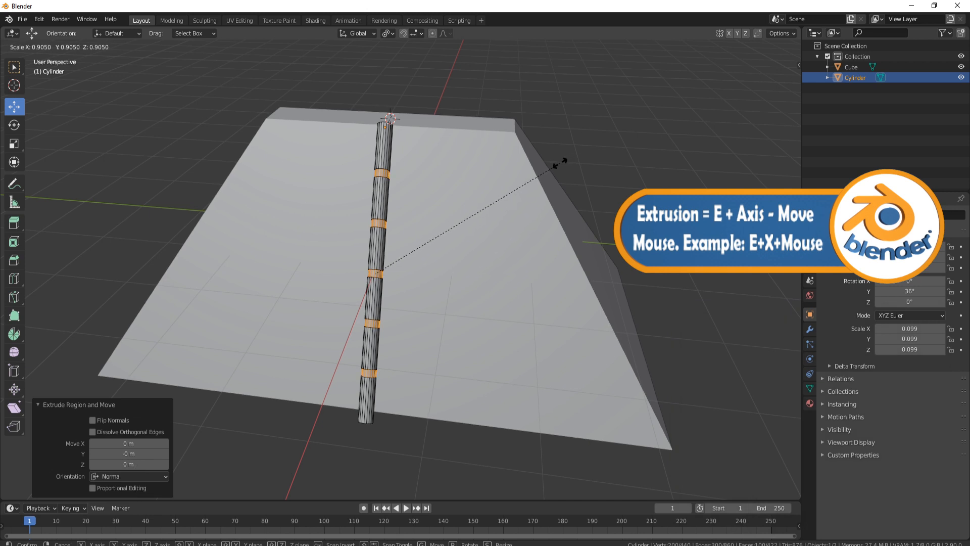
left_click(559, 163)
Examine the grooved pole and how it lies on the roof slope from several angles in Object Mode
middle_click_drag(485, 231, 356, 174)
key("Tab")
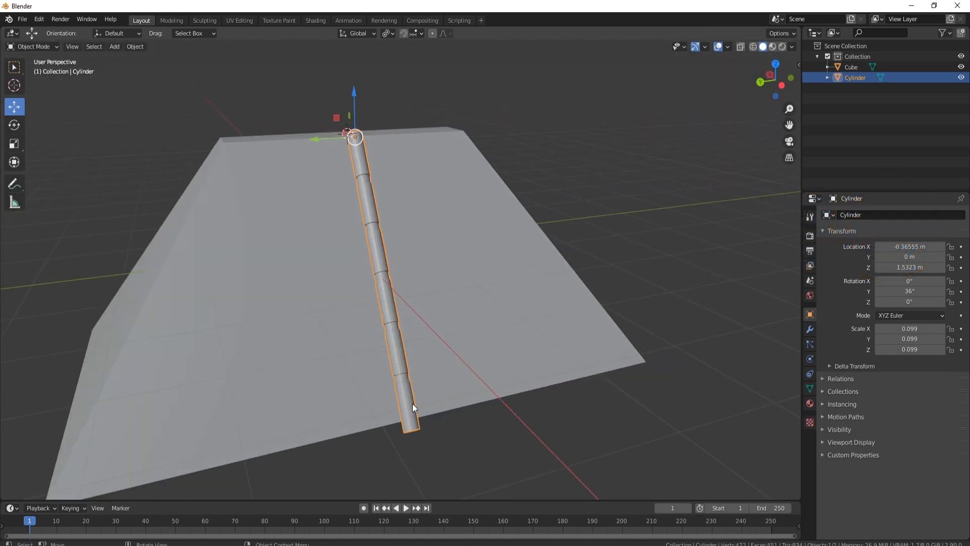
middle_click_drag(412, 407, 403, 321)
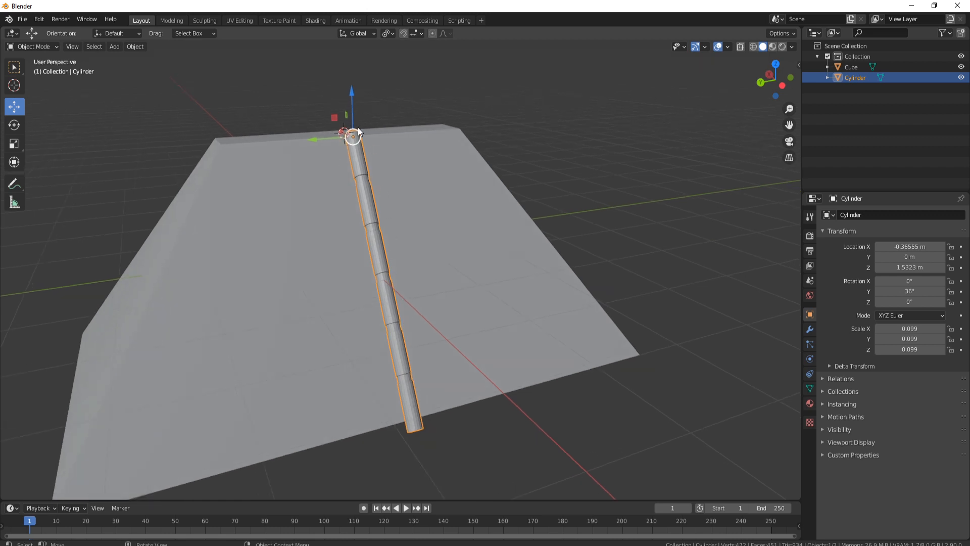
middle_click_drag(449, 342, 445, 340)
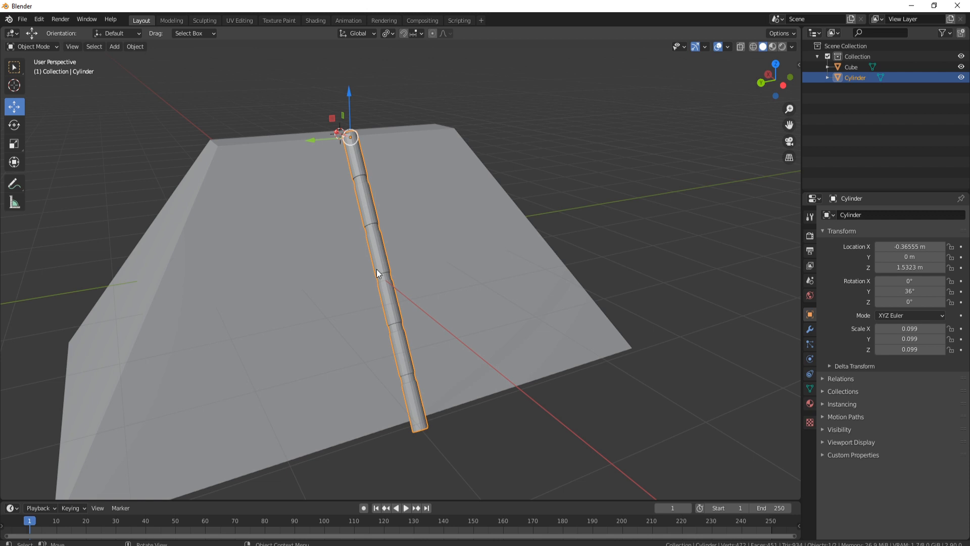
middle_click_drag(459, 367, 396, 259)
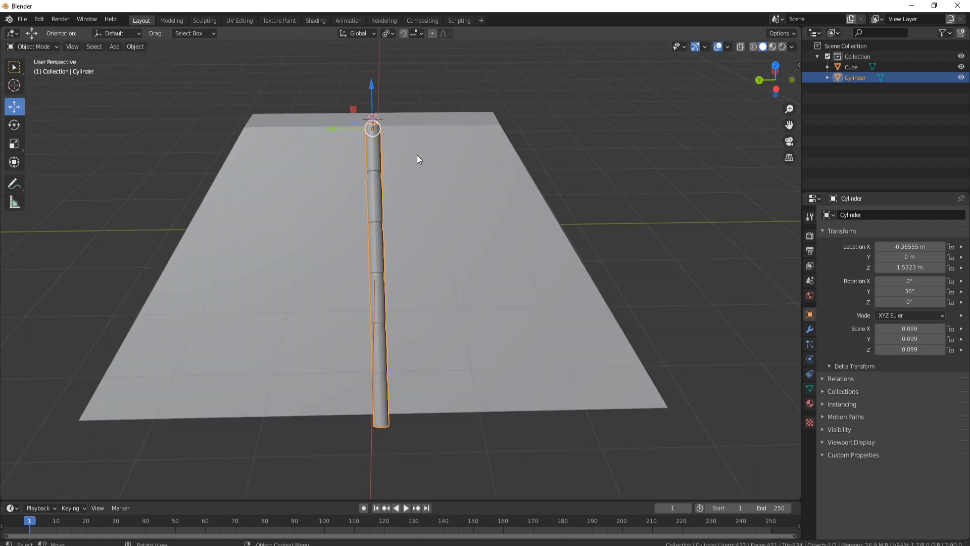
middle_click_drag(417, 155, 401, 212, "shift")
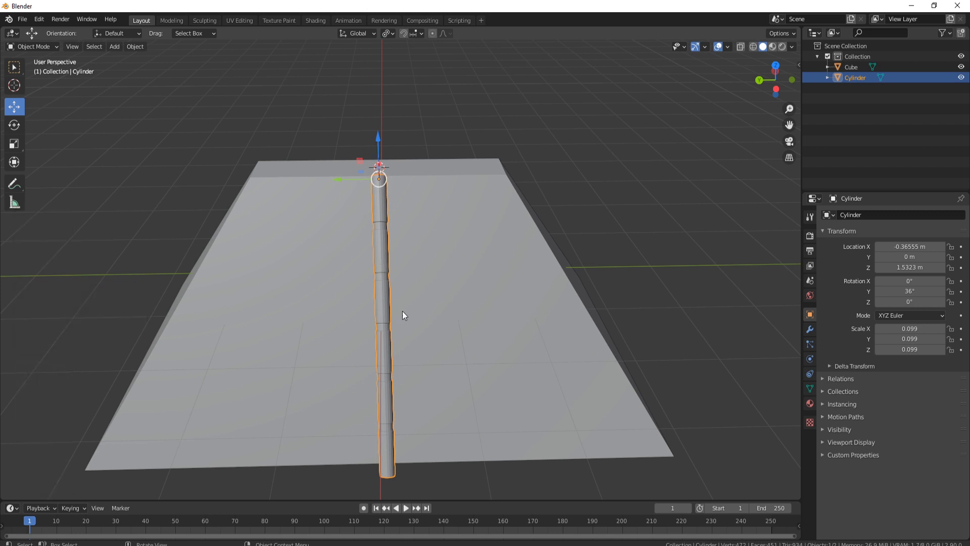
middle_click_drag(425, 379, 441, 357)
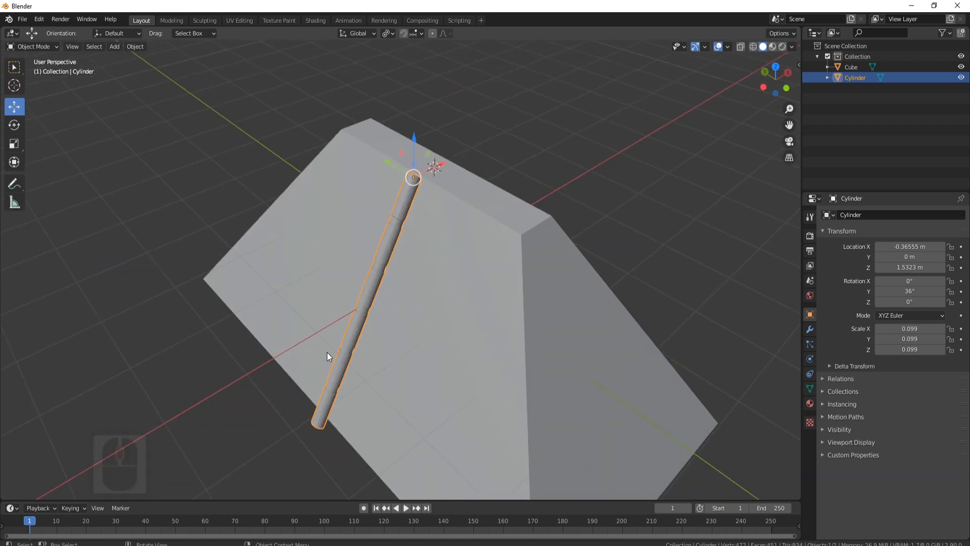
middle_click_drag(327, 353, 377, 225, "shift")
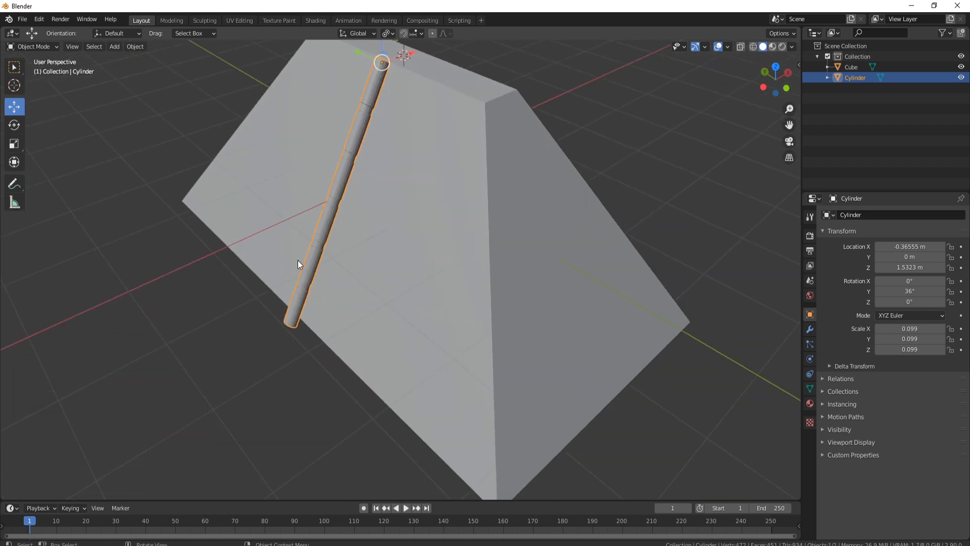
In Edit Mode, add three evenly spaced, unslid loop cuts to the pole's uppermost segment
key("Tab")
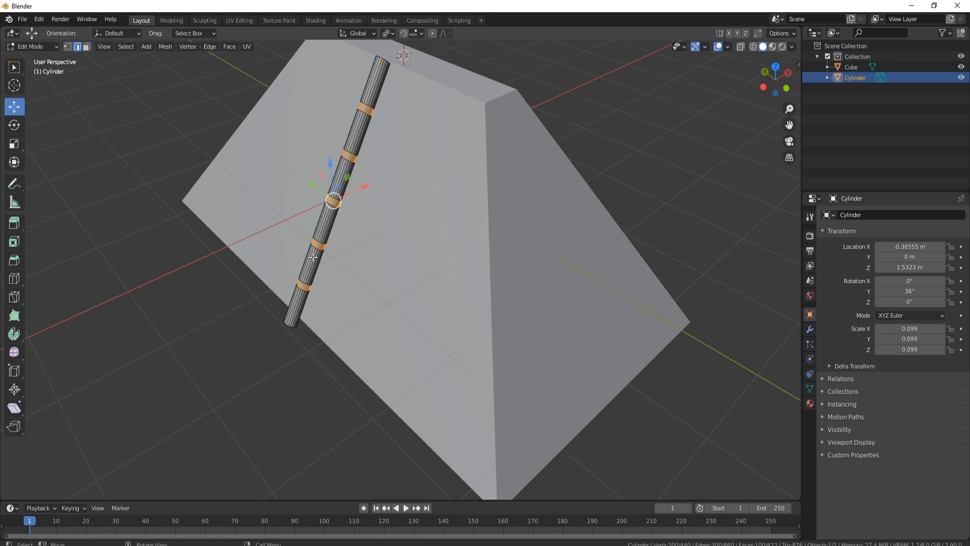
middle_click_drag(313, 257, 322, 192)
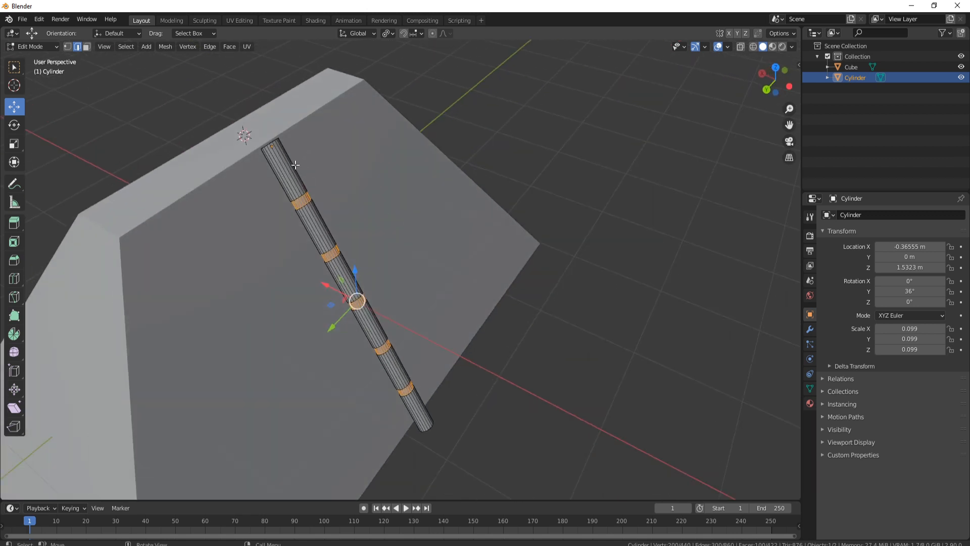
key("ctrl+r")
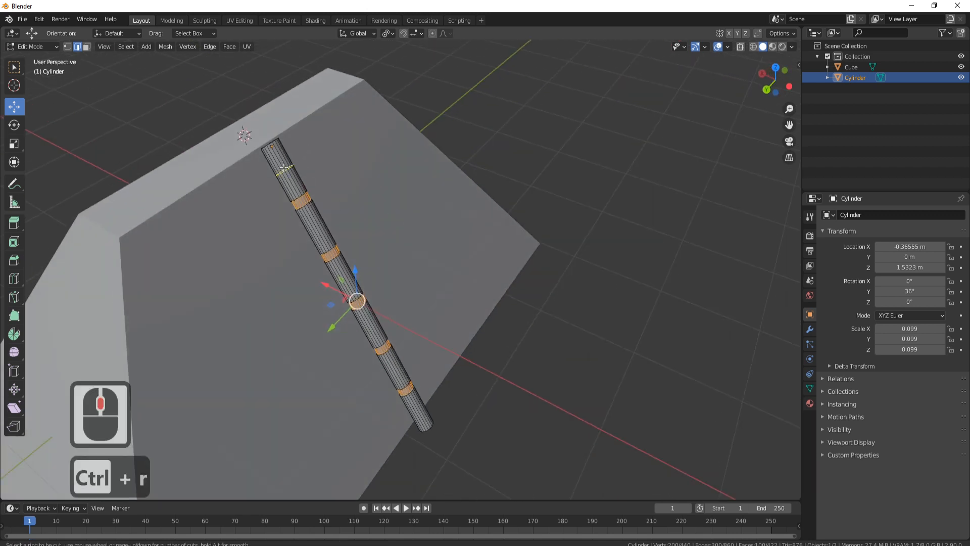
scroll(284, 169, "up", 4)
left_click(284, 168)
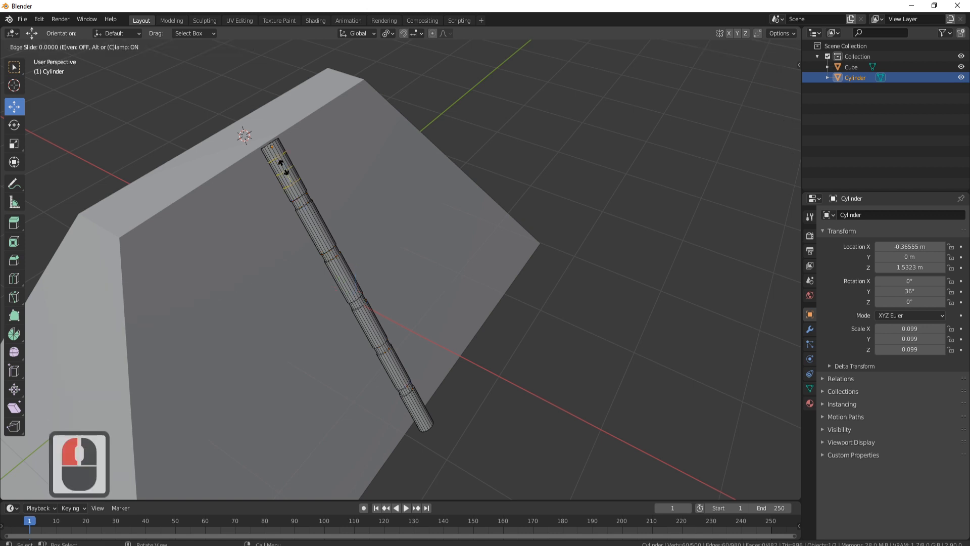
right_click(283, 168)
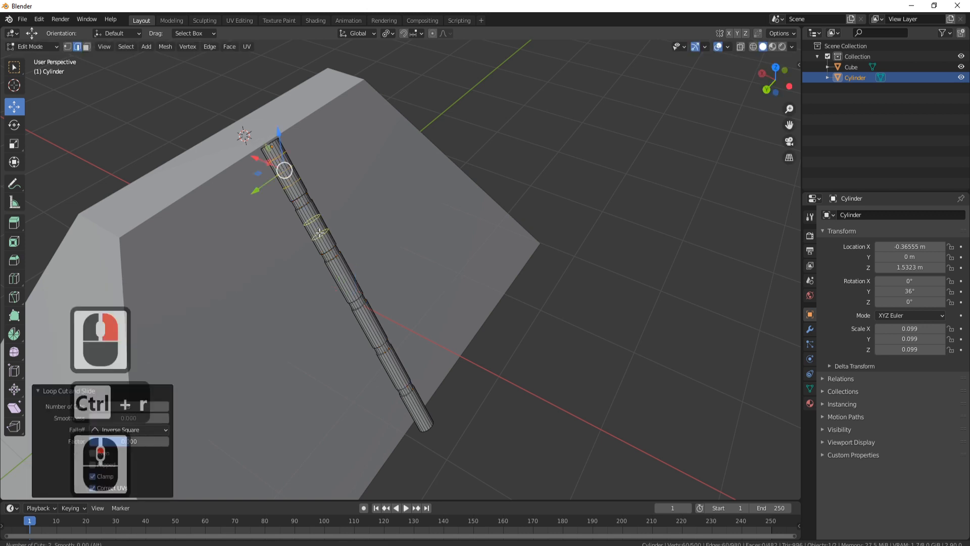
Add three evenly spaced, unslid loop cuts to the second pole segment from the ridge
scroll(320, 233, "down", 1)
scroll(320, 233, "up", 2)
scroll(319, 233, "down", 1)
scroll(319, 233, "up", 2)
scroll(320, 233, "down", 1)
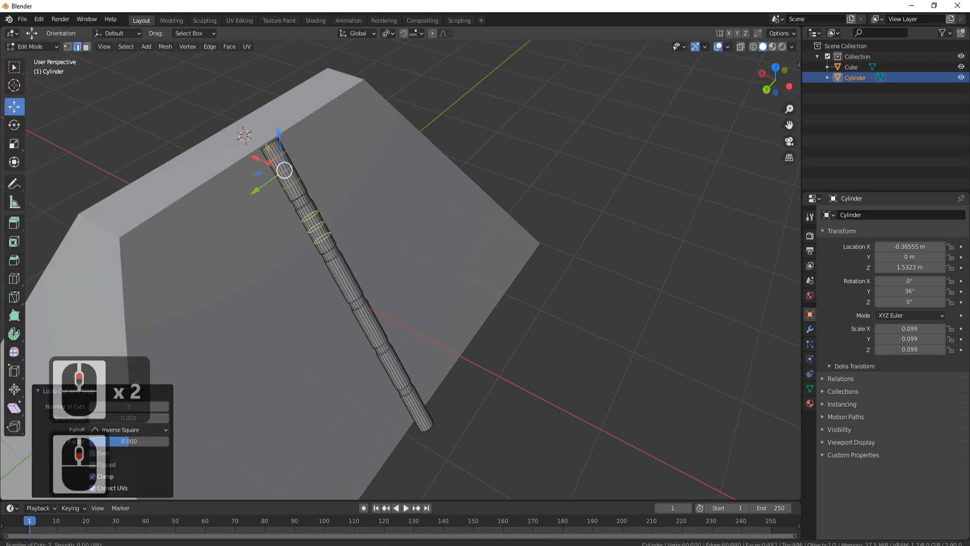
left_click(320, 233)
right_click(383, 288)
Add three evenly spaced, unslid loop cuts to the third pole segment from the ridge
middle_click_drag(383, 288, 355, 208, "shift")
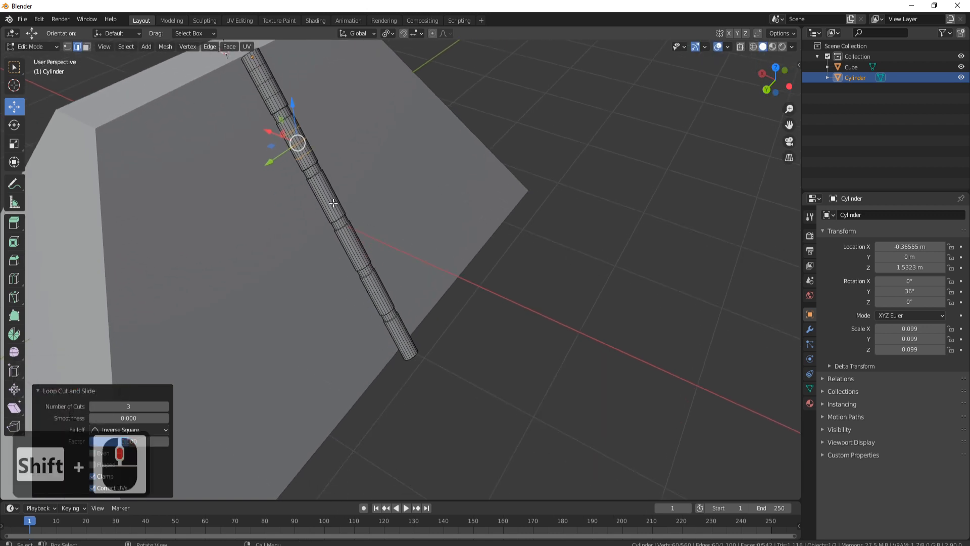
key("ctrl+r")
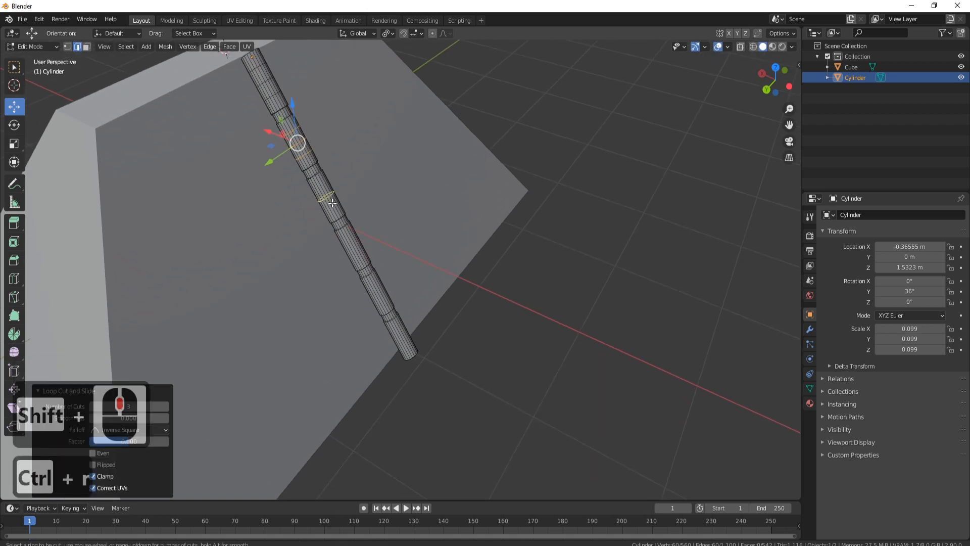
scroll(333, 203, "up", 2)
left_click(332, 203)
right_click(354, 229)
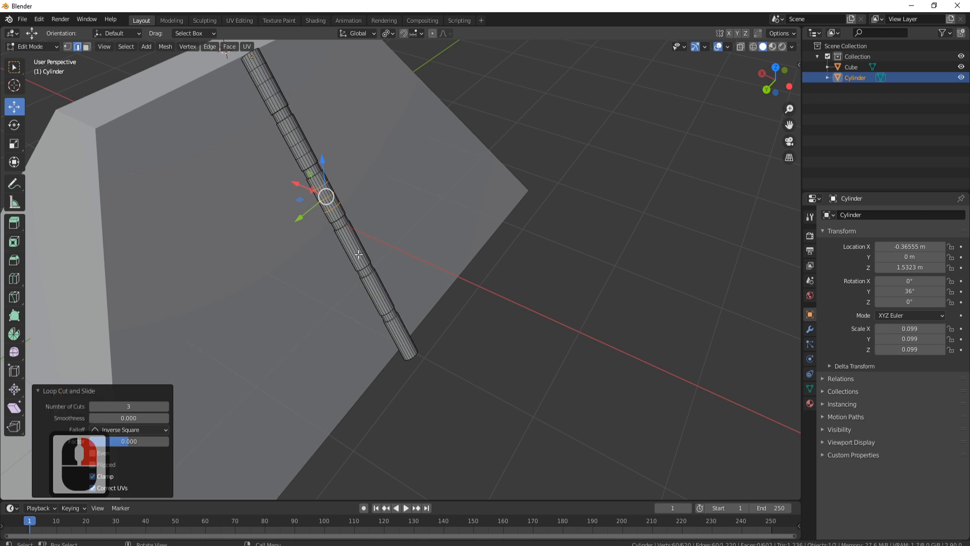
Add three evenly spaced, unslid loop cuts to the fourth pole segment from the ridge
key("ctrl+r")
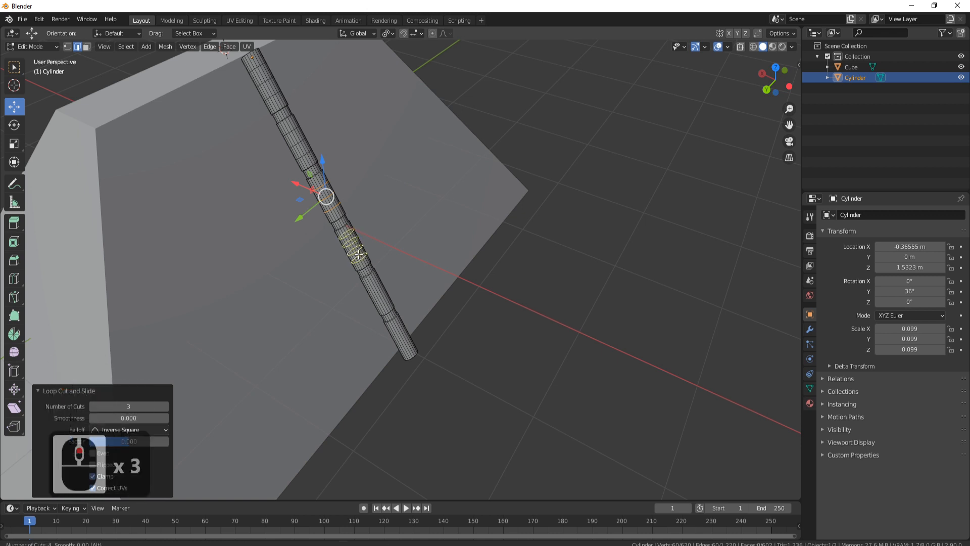
left_click(358, 254)
right_click(357, 253)
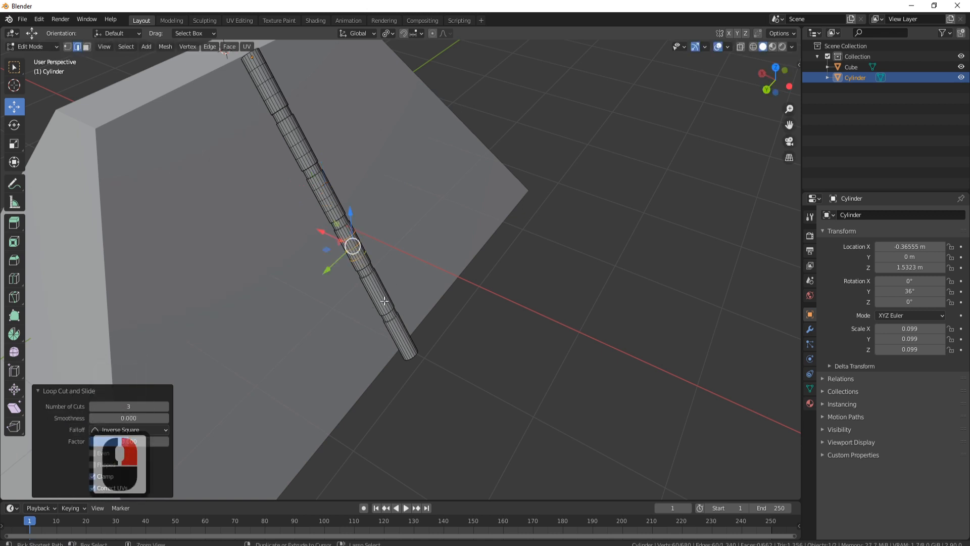
Add three evenly spaced, unslid loop cuts to the fifth pole segment from the ridge
key("ctrl+r")
scroll(385, 300, "up", 2)
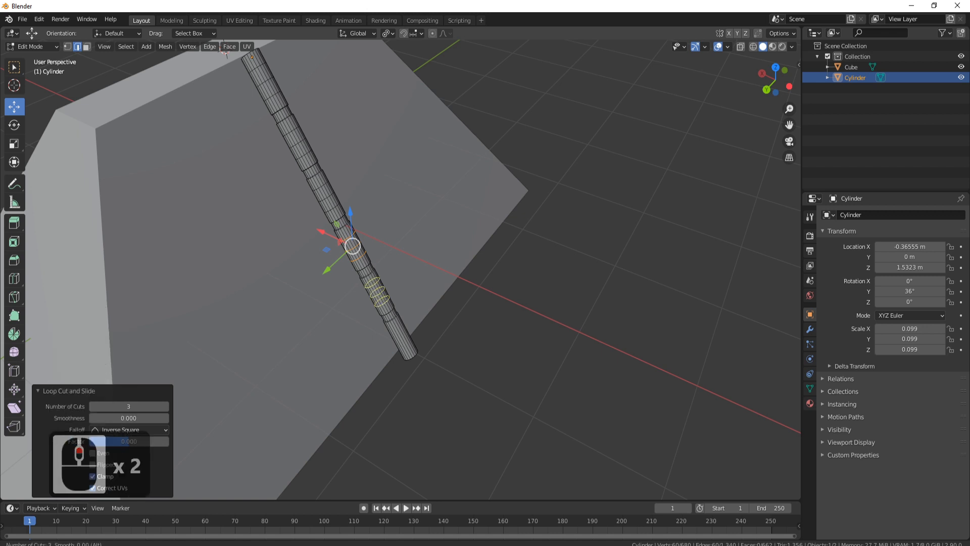
left_click(376, 290)
right_click(377, 290)
Add three evenly spaced, unslid loop cuts to the pole's lowest segment at the eave
key("ctrl+r")
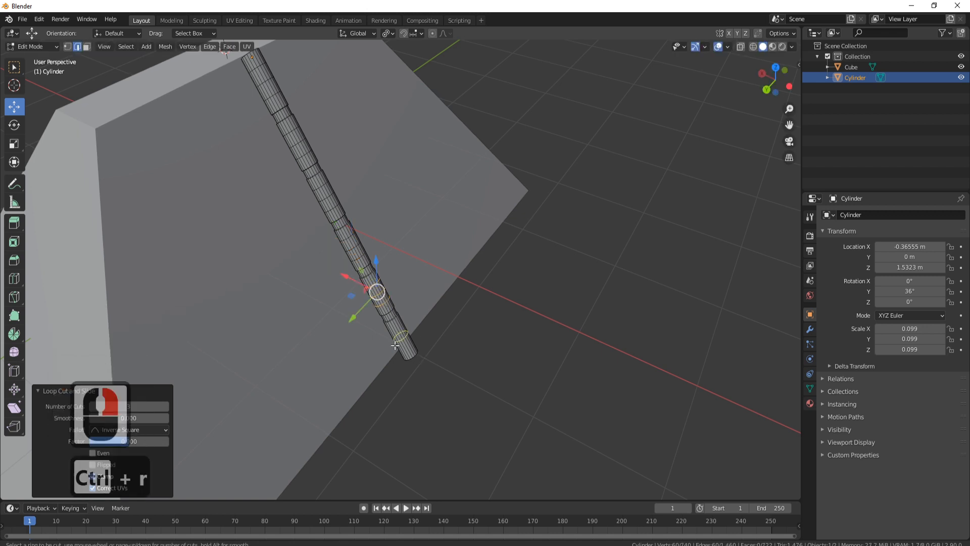
scroll(395, 345, "up", 2)
left_click(396, 345)
right_click(395, 345)
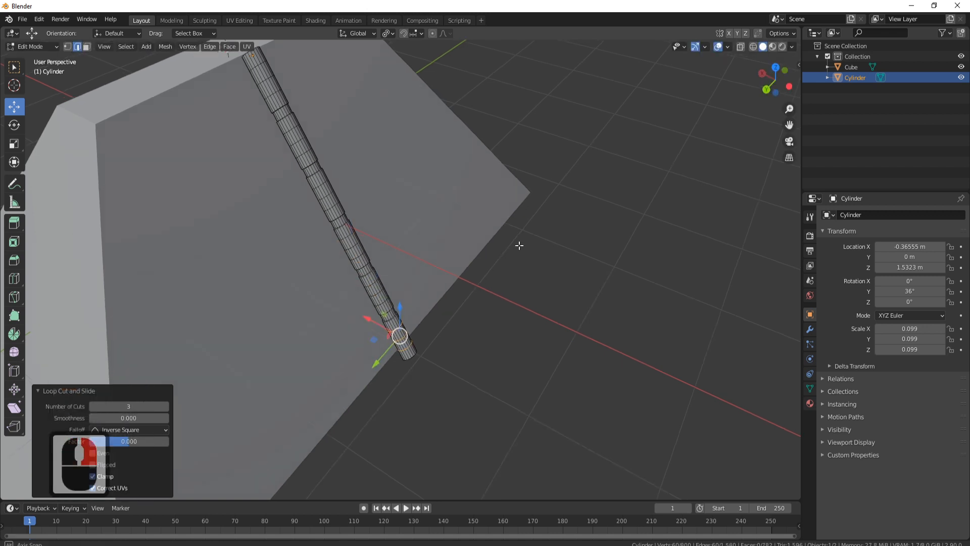
Flare the pole's lower end by scaling its end face to about 1.32 with smooth proportional editing at size 1.00
middle_click_drag(519, 245, 465, 212)
middle_click_drag(368, 278, 366, 280)
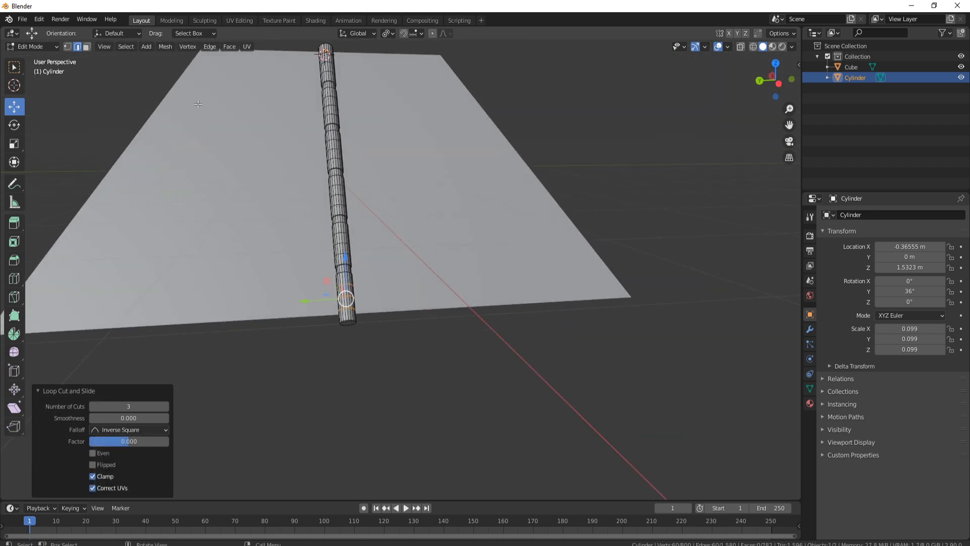
left_click(87, 47)
middle_click_drag(398, 279, 381, 304)
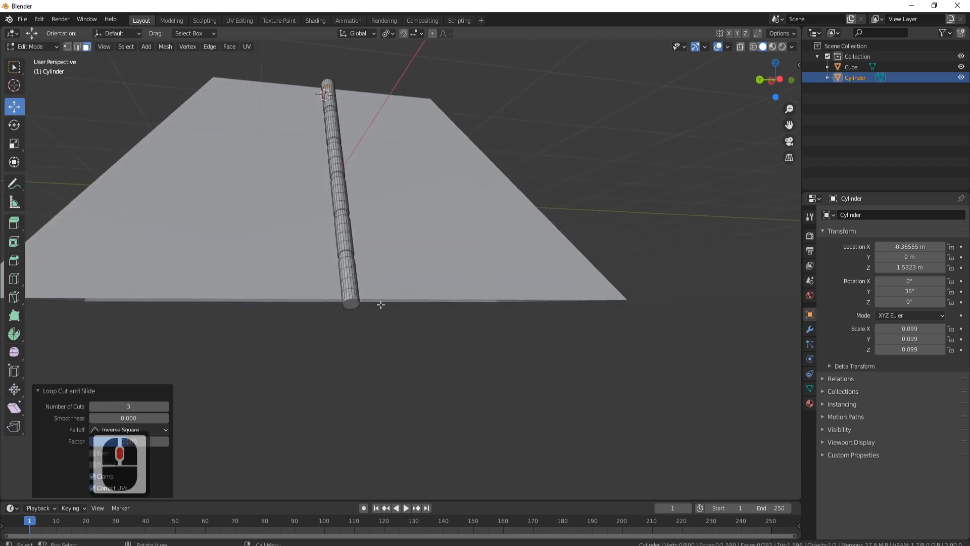
left_click(353, 304)
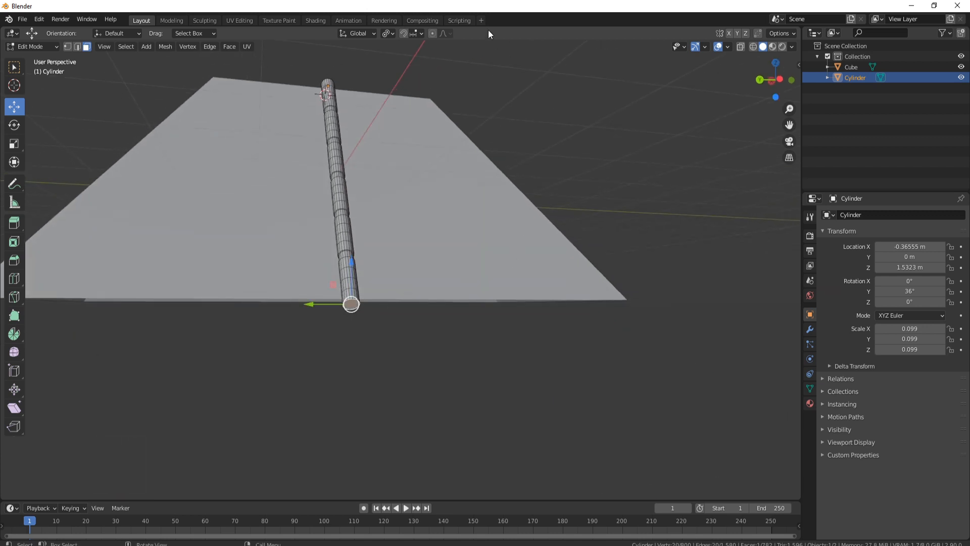
left_click(433, 34)
left_click(446, 33)
key("s")
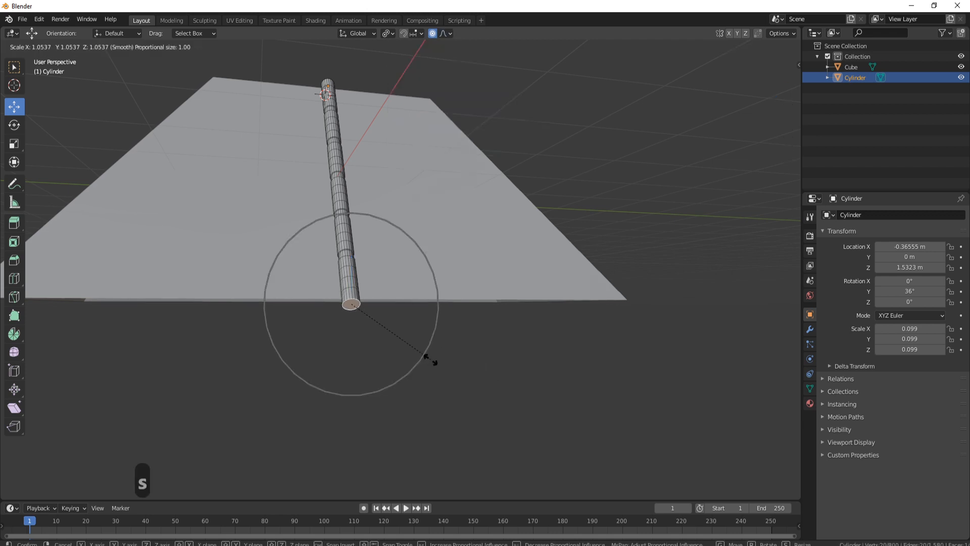
left_click(457, 362)
Inset the pole's lower end face by about 0.41 m to form a rim
middle_click_drag(455, 329, 439, 119)
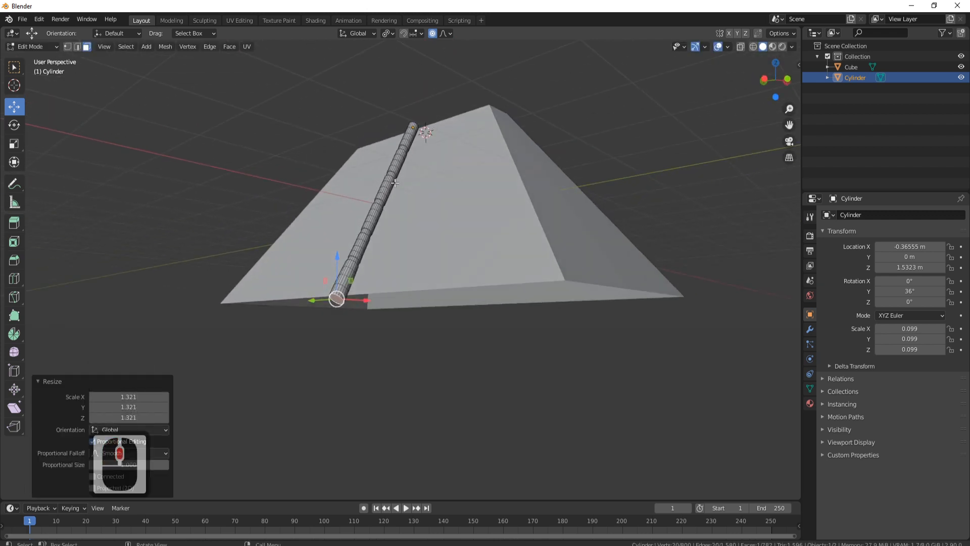
middle_click_drag(402, 273, 462, 244)
scroll(399, 297, "down", 1)
scroll(399, 296, "up", 2)
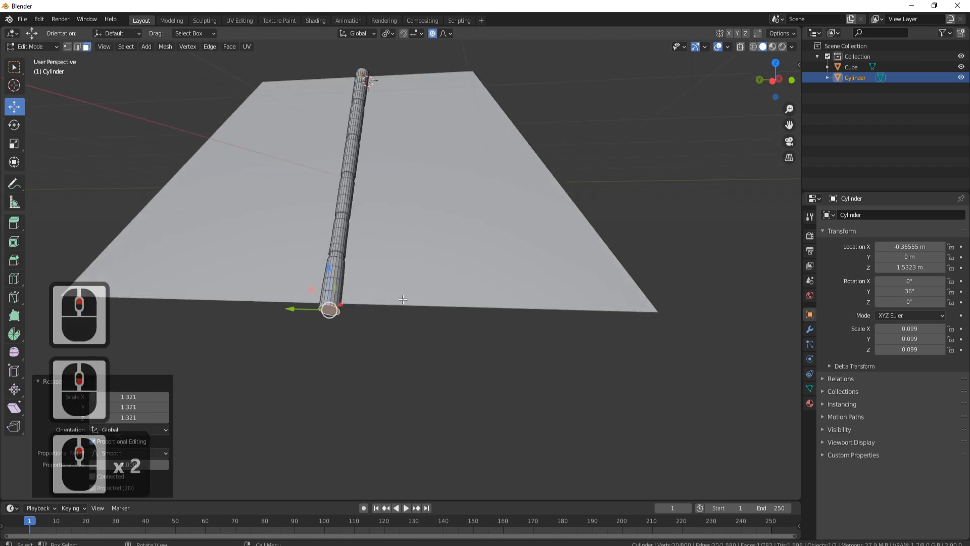
middle_click_drag(401, 298, 428, 224)
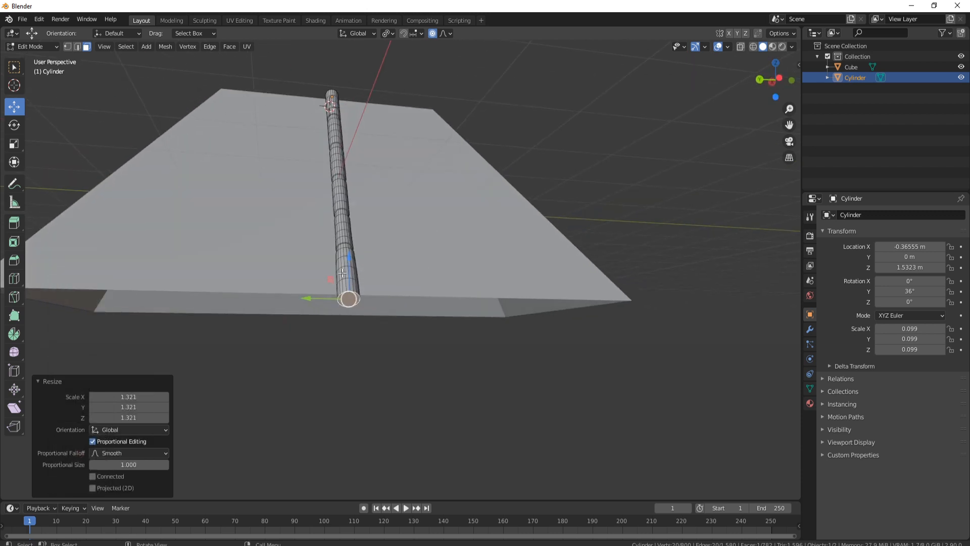
middle_click_drag(348, 268, 306, 270)
scroll(306, 271, "up", 3)
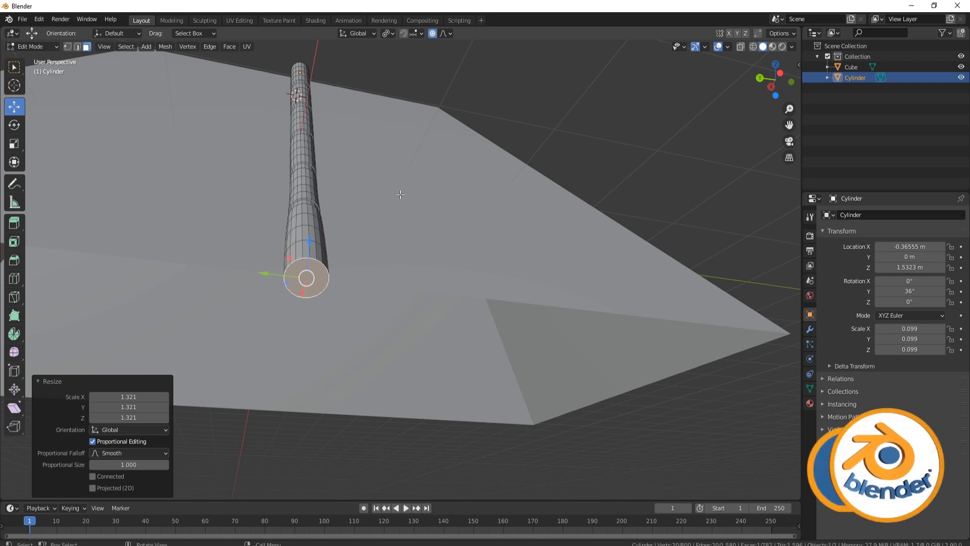
key("i")
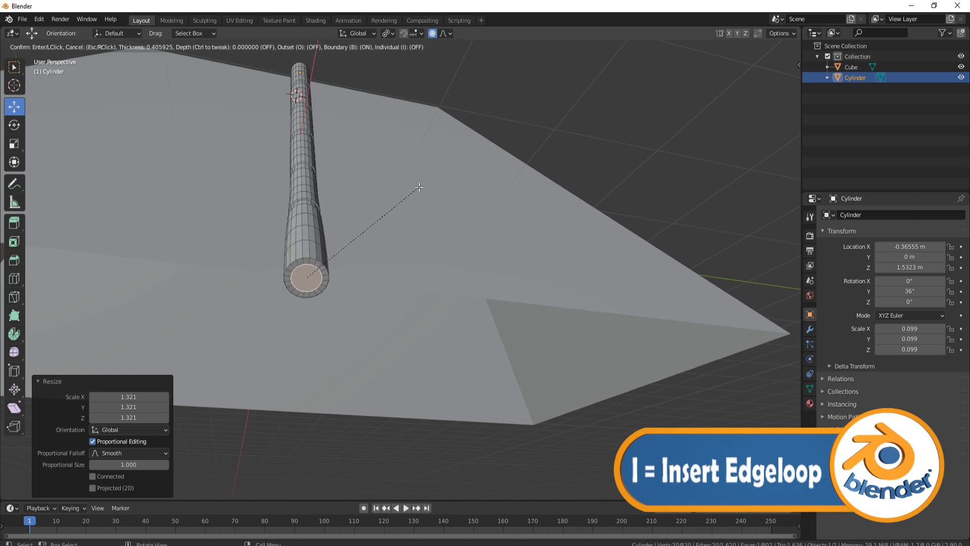
left_click(420, 188)
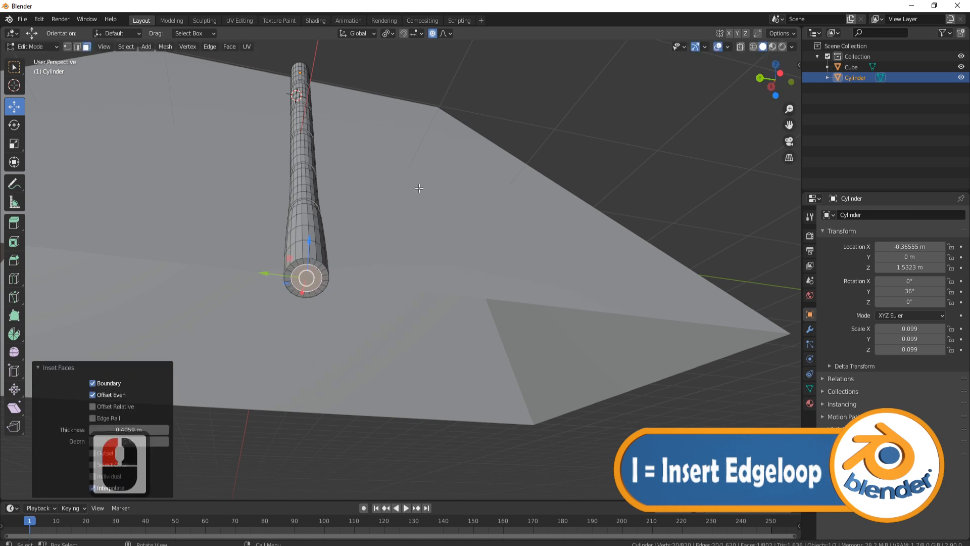
Extrude the inset end face about 0.025 m into the pole to hollow its lower end
middle_click_drag(419, 188, 431, 355)
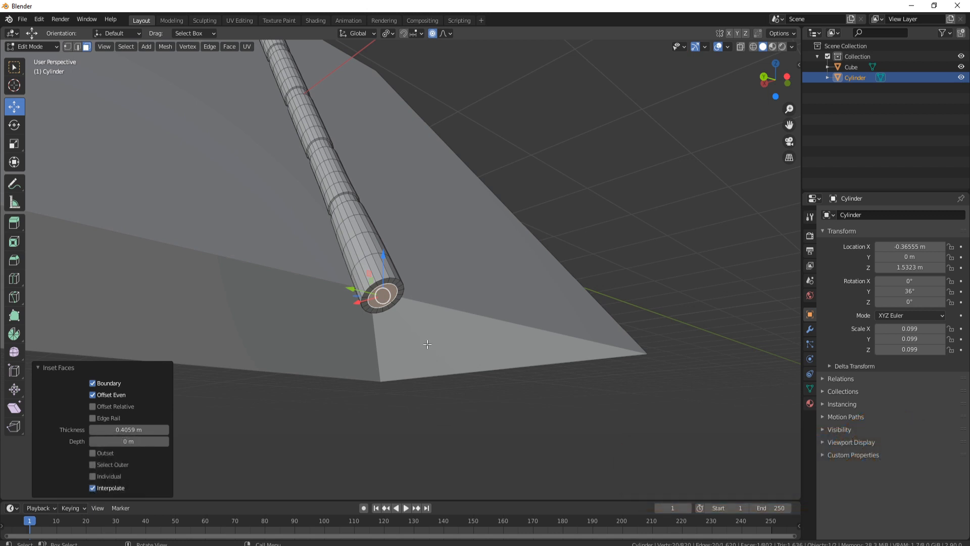
key("e")
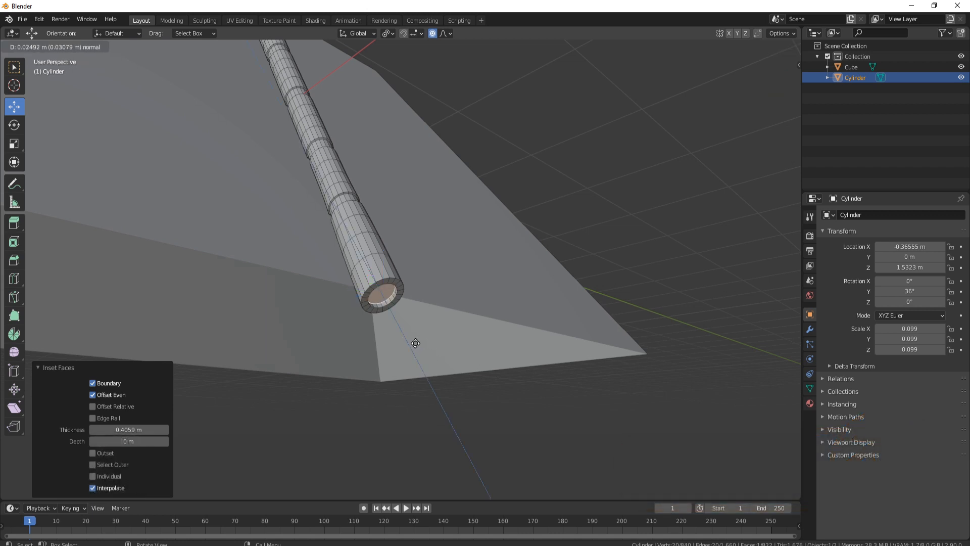
left_click(415, 343)
Return to Object Mode and apply smooth shading to the pole
key("Tab")
middle_click_drag(494, 299, 435, 269)
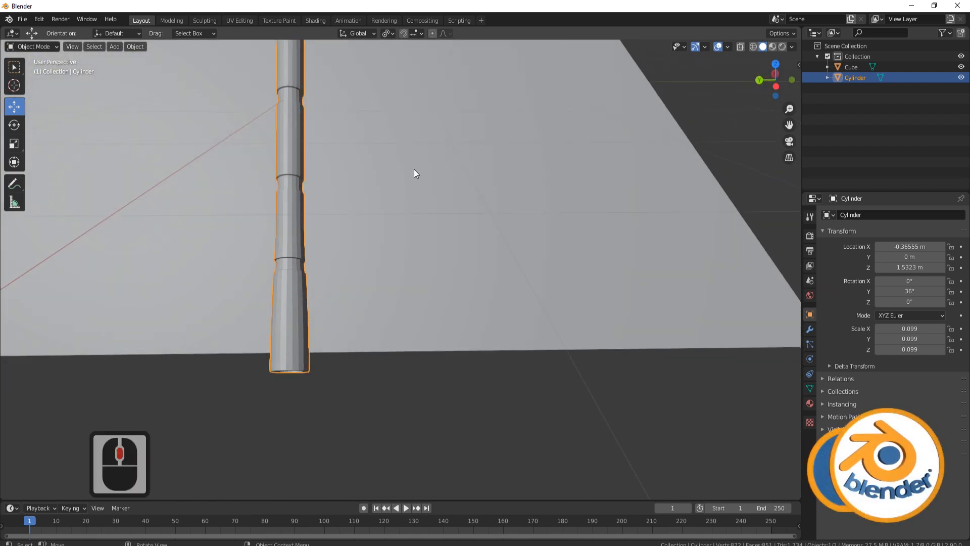
middle_click_drag(414, 173, 387, 177)
right_click(387, 177)
left_click(387, 177)
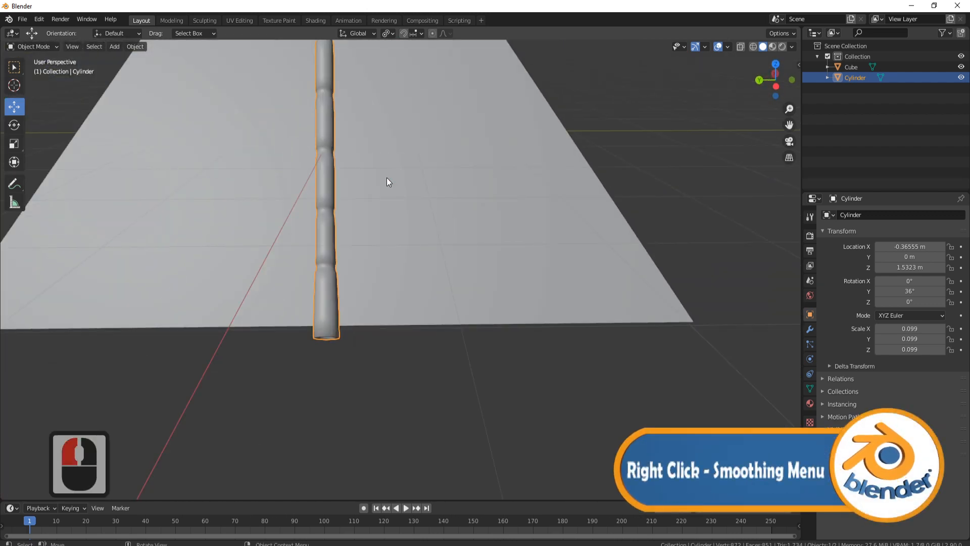
Enable Auto Smooth for the pole's normals at 30°
left_click(809, 388)
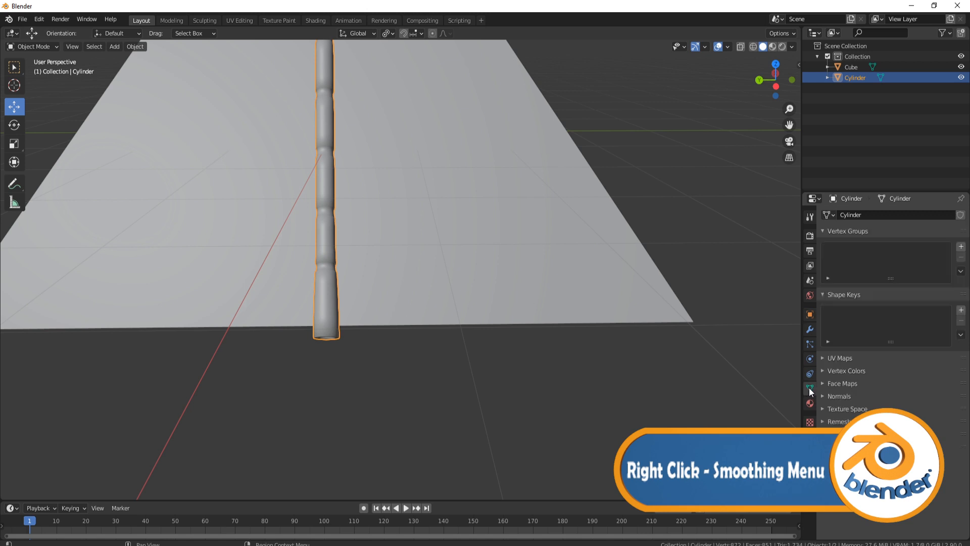
left_click(845, 398)
left_click(878, 412)
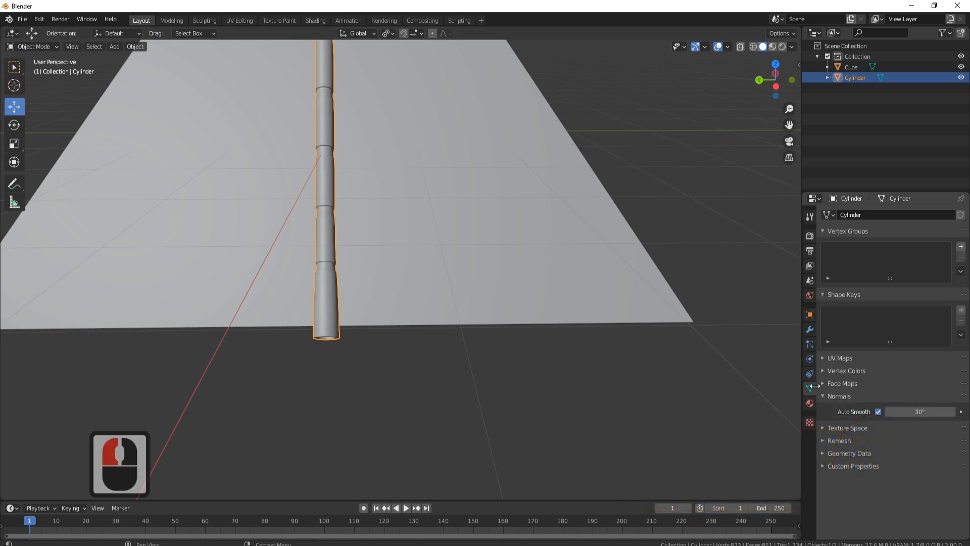
Examine the smoothed pole's shading and its fit along the roof slope from several angles
middle_click_drag(502, 273, 521, 361, "shift")
middle_click_drag(561, 335, 542, 329)
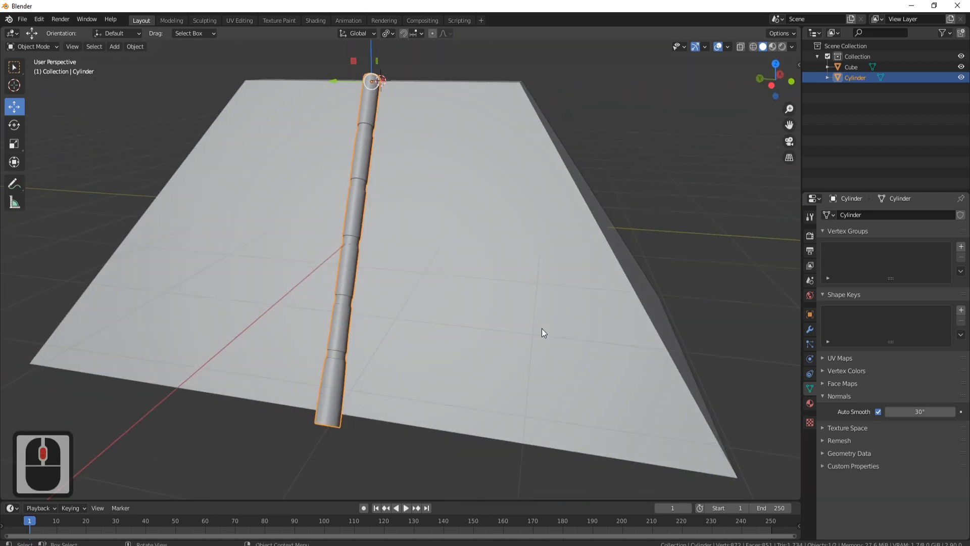
scroll(307, 223, "down", 3)
middle_click_drag(307, 223, 514, 179)
scroll(506, 236, "up", 6)
scroll(417, 198, "down", 3)
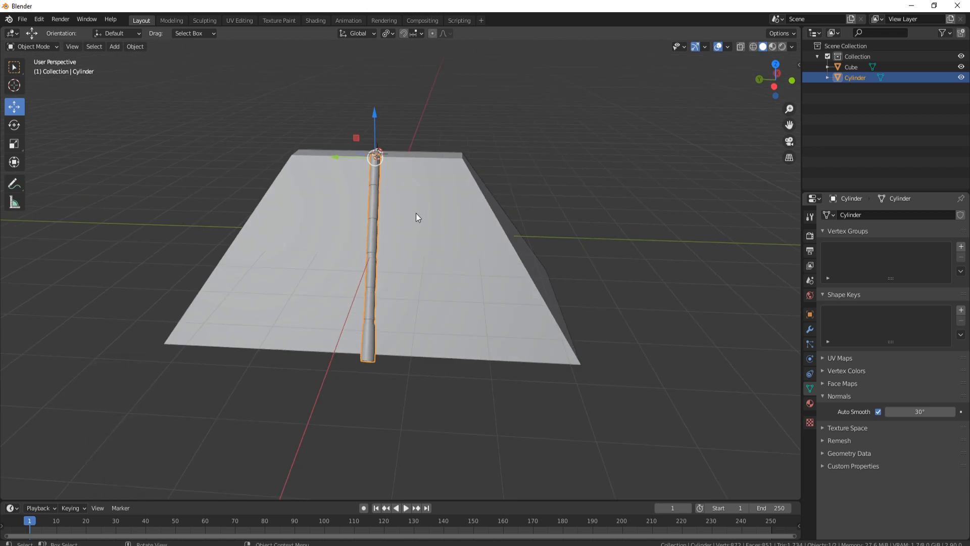
middle_click_drag(417, 217, 420, 252)
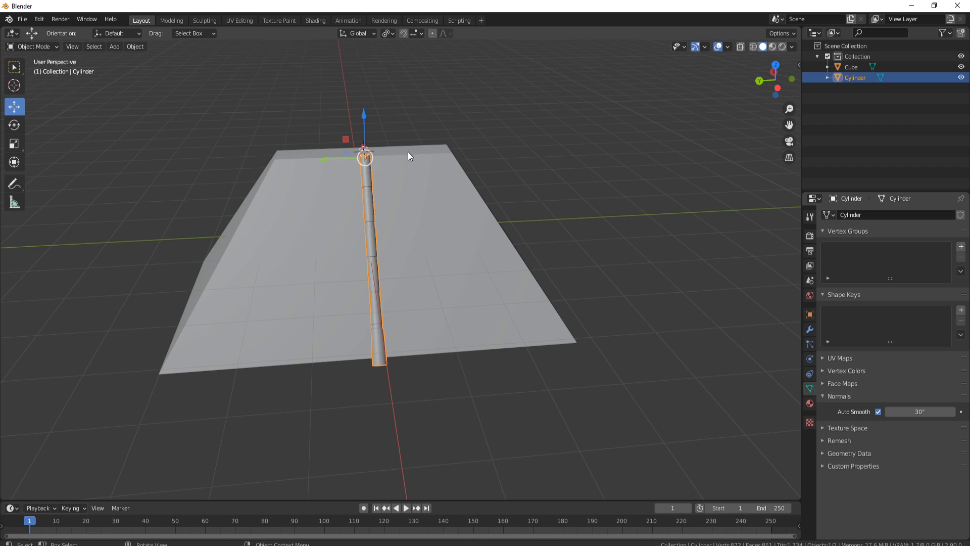
middle_click_drag(394, 243, 315, 206)
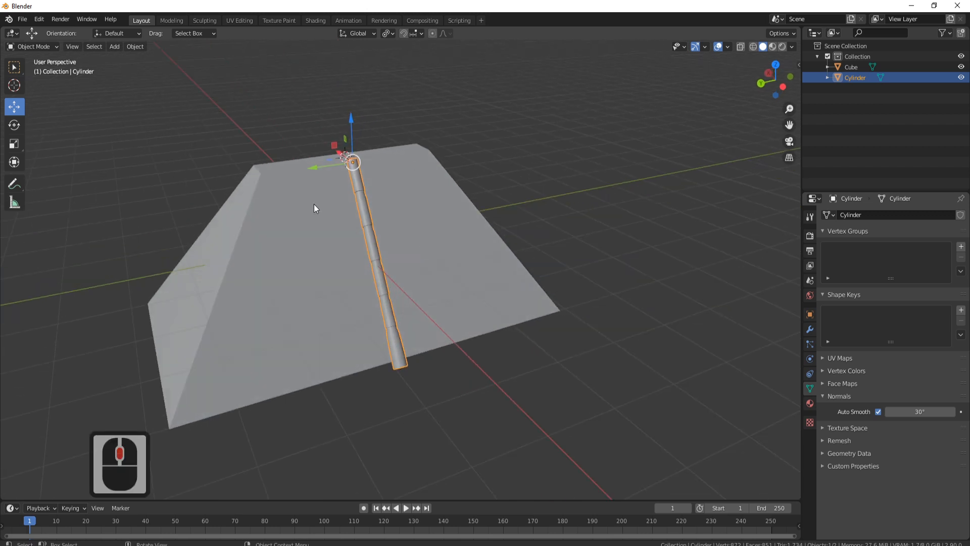
scroll(377, 233, "up", 2)
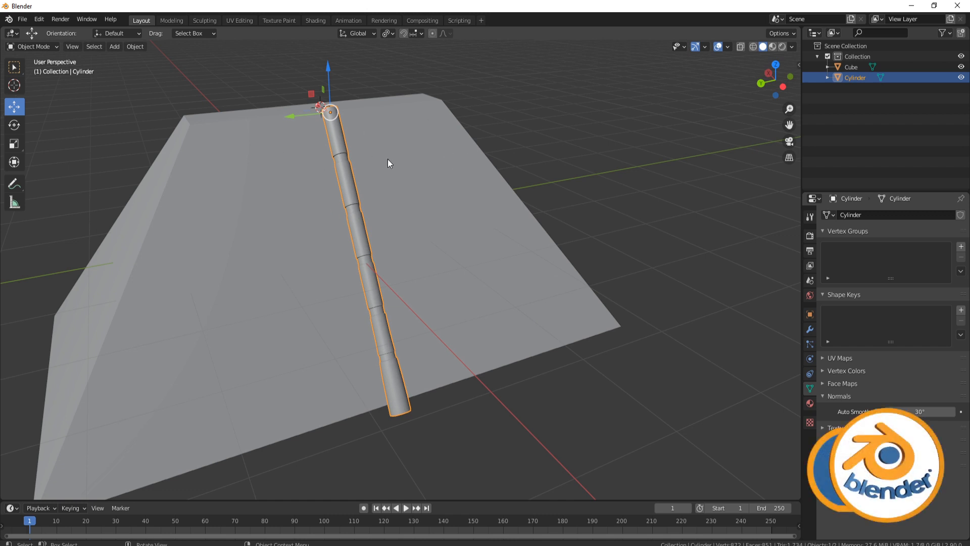
Hide the roof block and select the pole
left_click(436, 111)
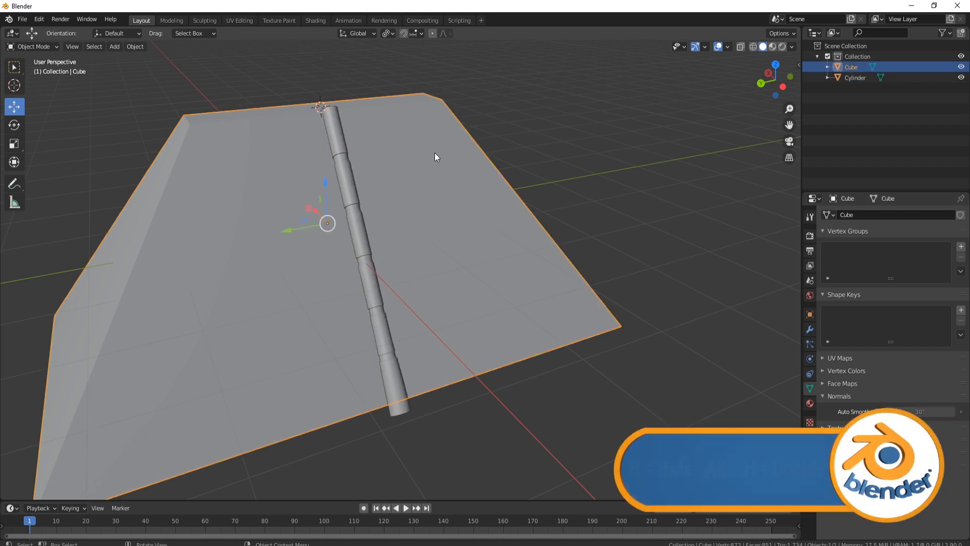
key("h")
left_click(368, 159)
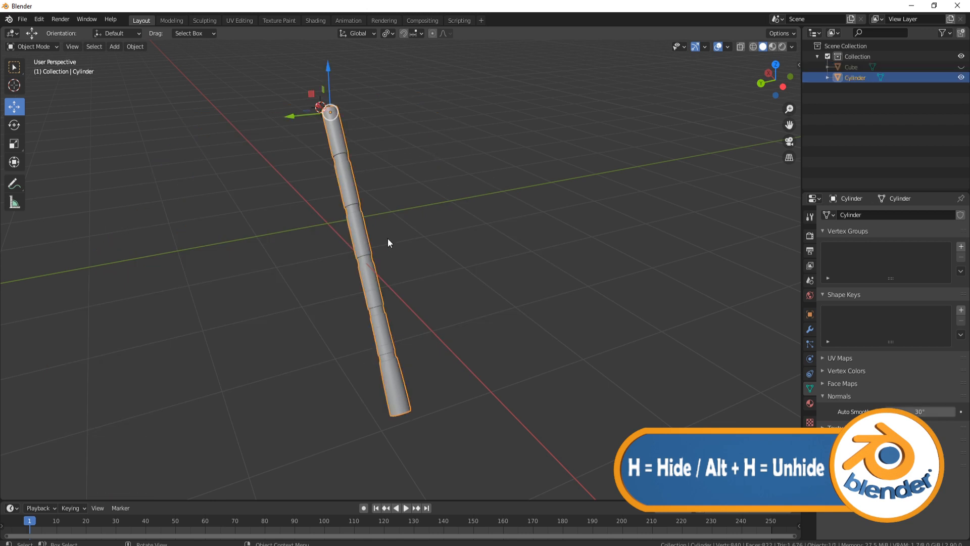
In Edit Mode, mark the edge loop around the recessed face in the pole's lower end as a seam
key("Tab")
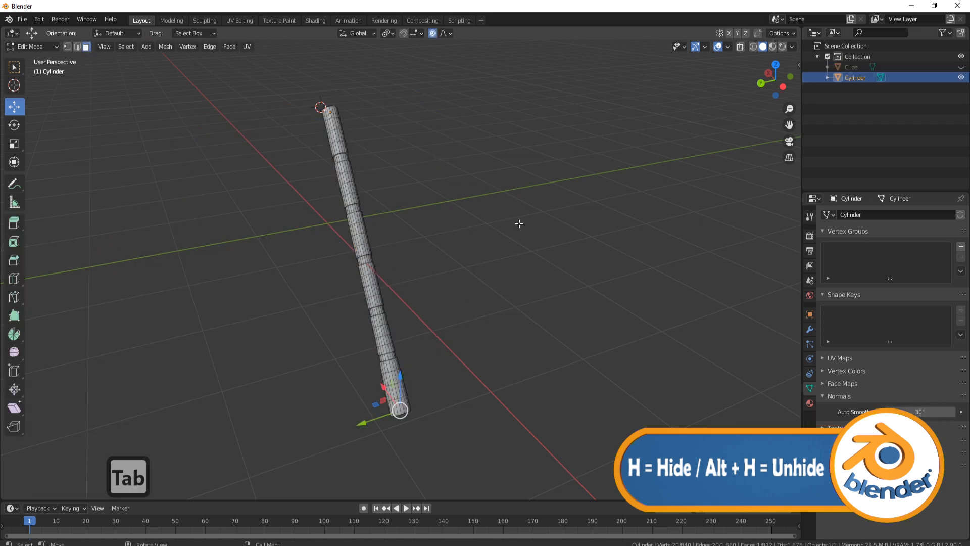
left_click(77, 46)
middle_click_drag(315, 175, 429, 279)
scroll(398, 317, "up", 5)
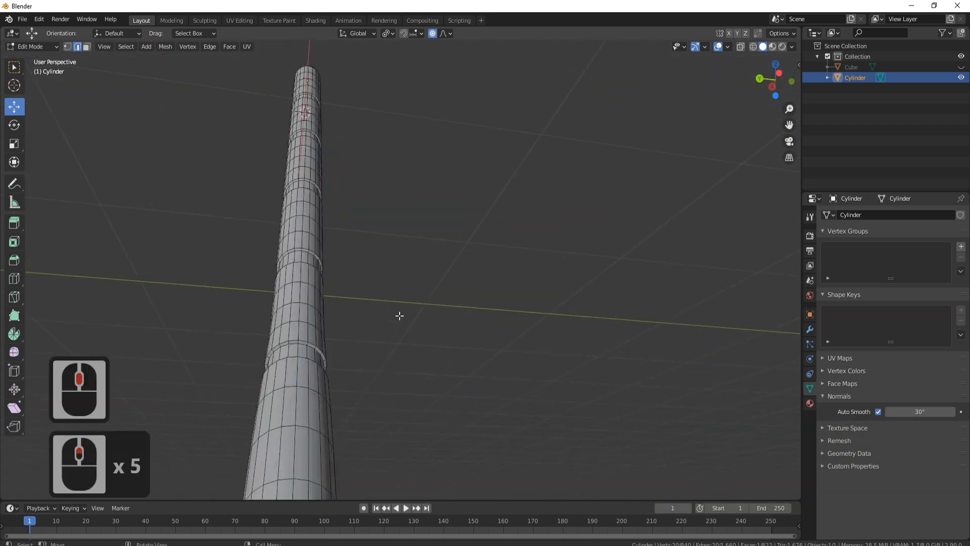
middle_click_drag(399, 316, 380, 263)
left_click(377, 272)
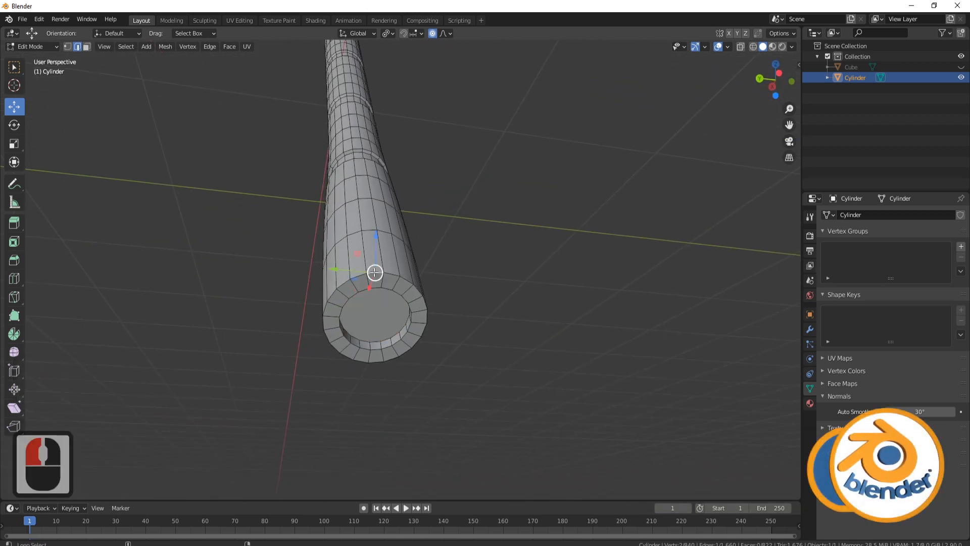
middle_click_drag(388, 303, 392, 305)
left_click(392, 339)
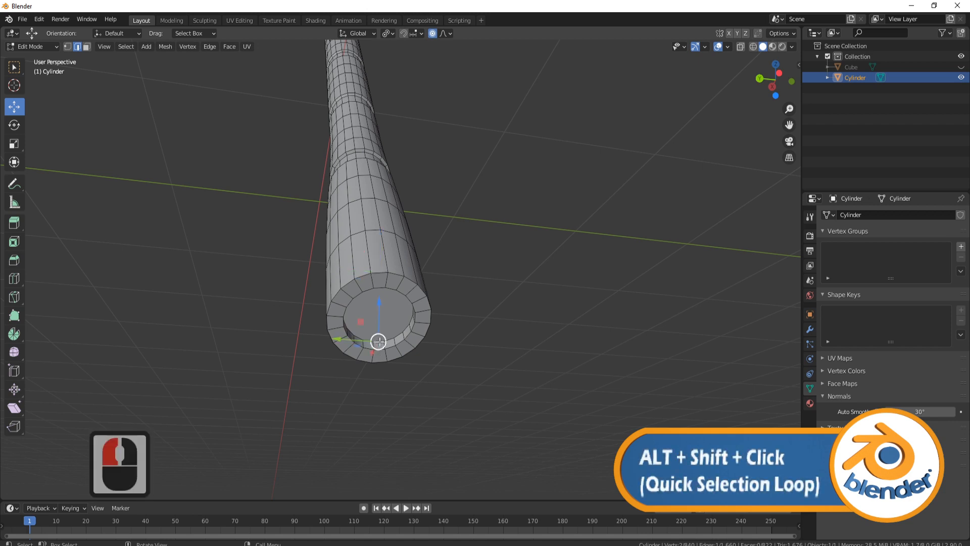
left_click(397, 341, "alt+shift")
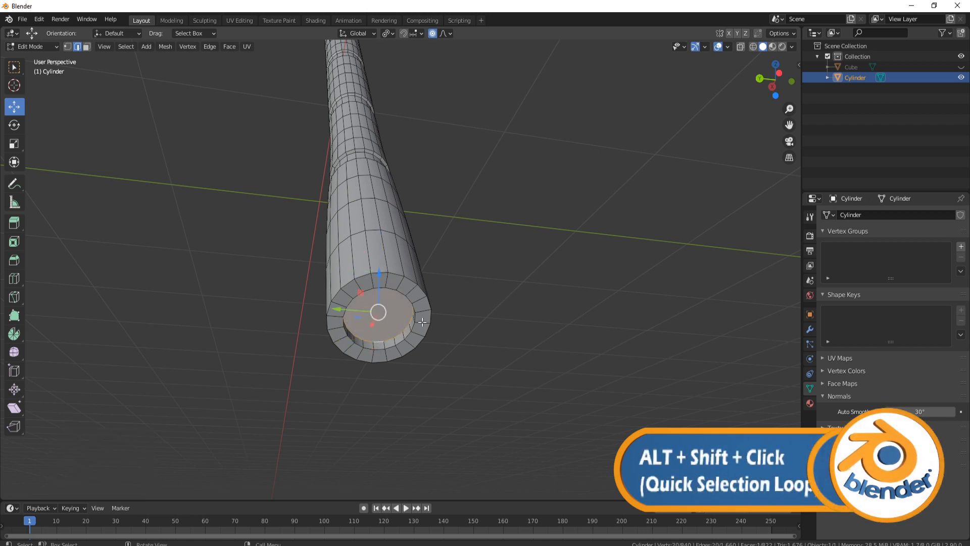
right_click(489, 269)
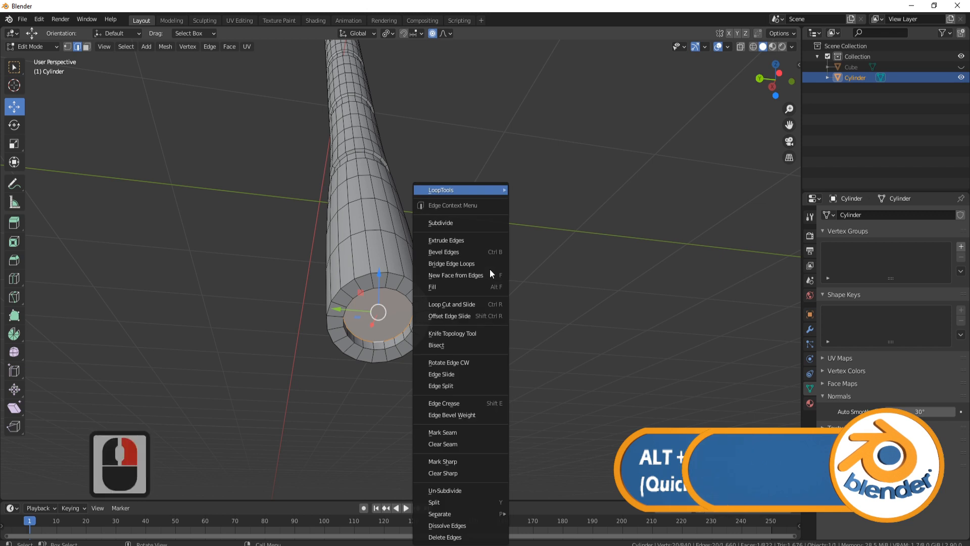
left_click(469, 424)
Mark the inner and outer edge loops of the lower end's rim as seams
left_click(391, 349)
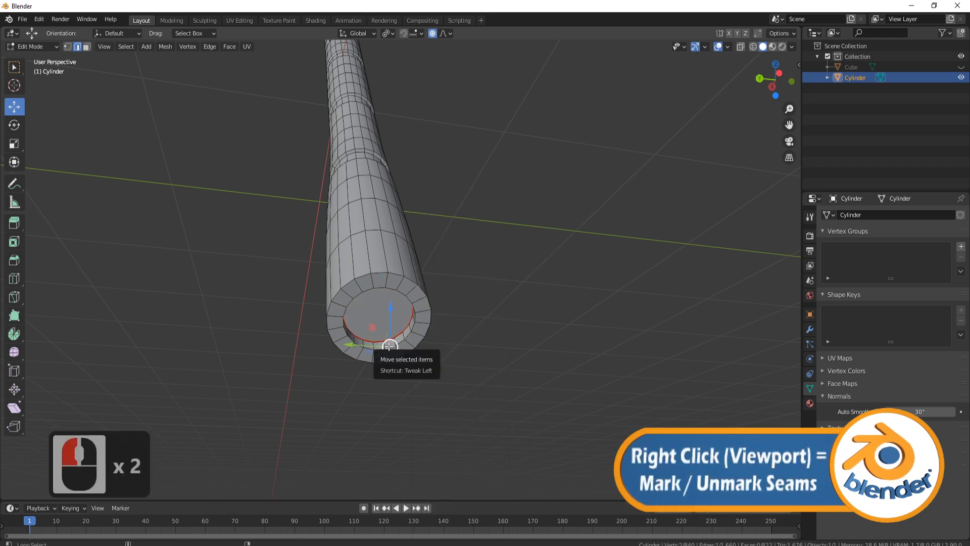
left_click(389, 346)
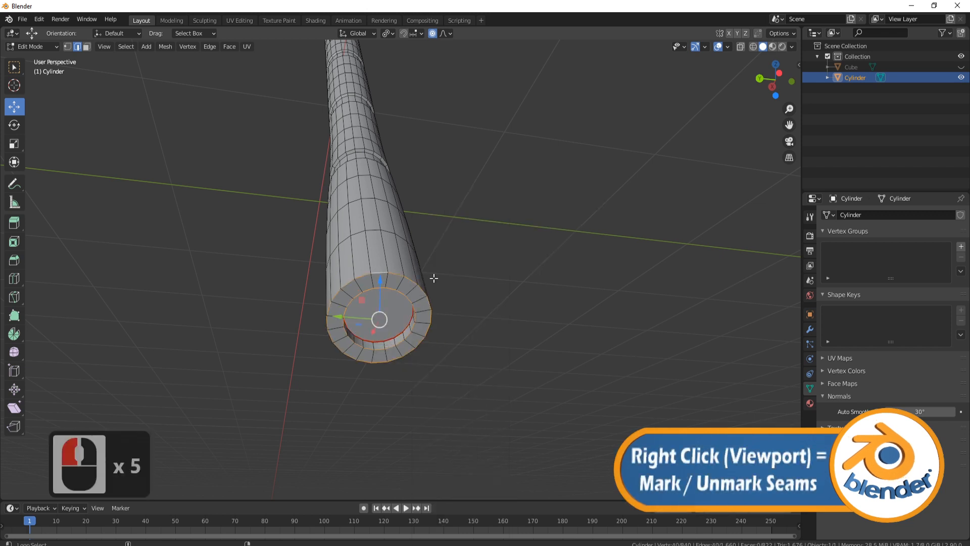
right_click(504, 245)
left_click(485, 266)
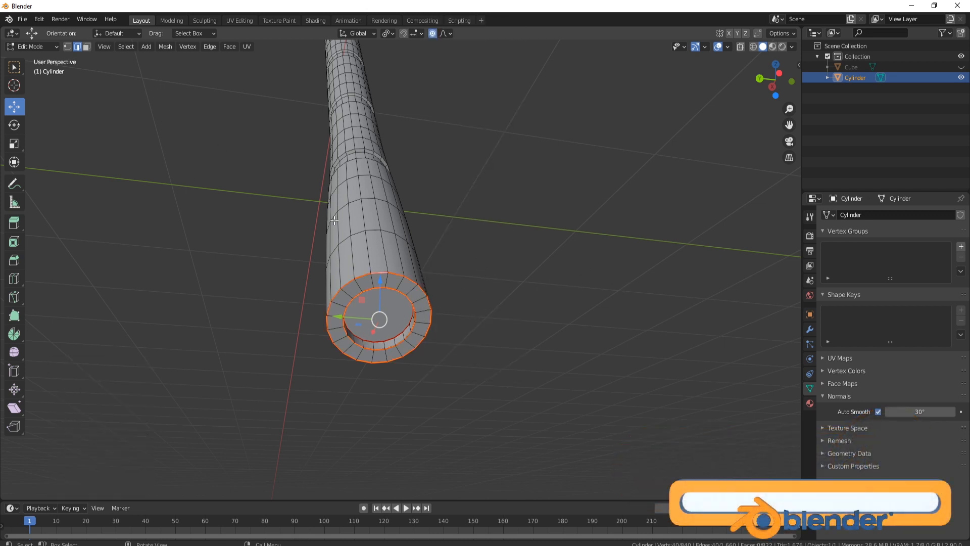
Triangulate the recessed n-gon face inside the pole's lower end
left_click(87, 46)
middle_click_drag(459, 256, 292, 252)
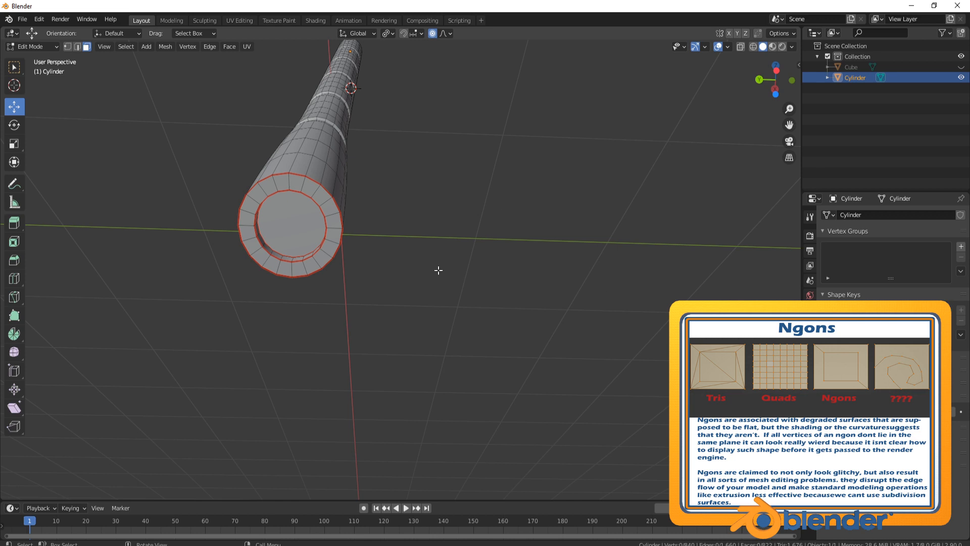
left_click(293, 225)
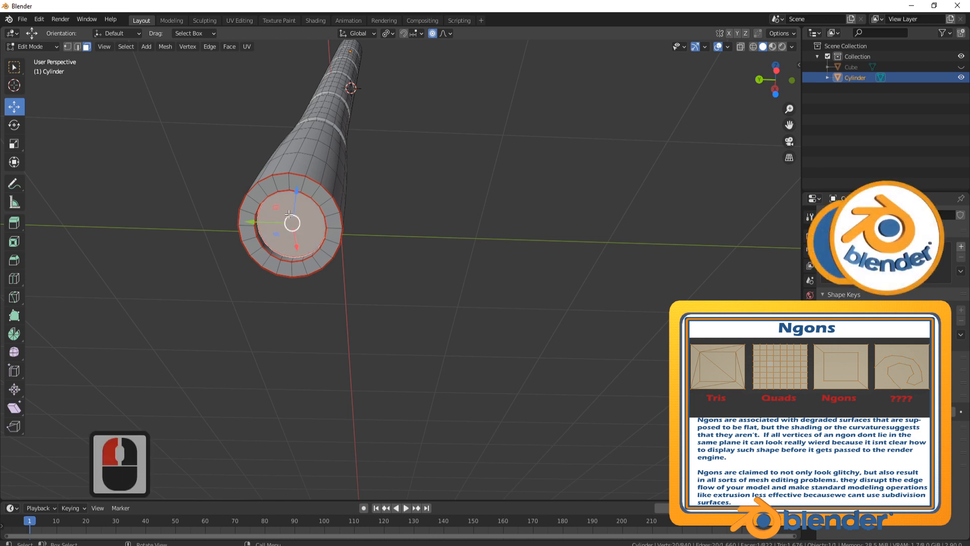
right_click(474, 192)
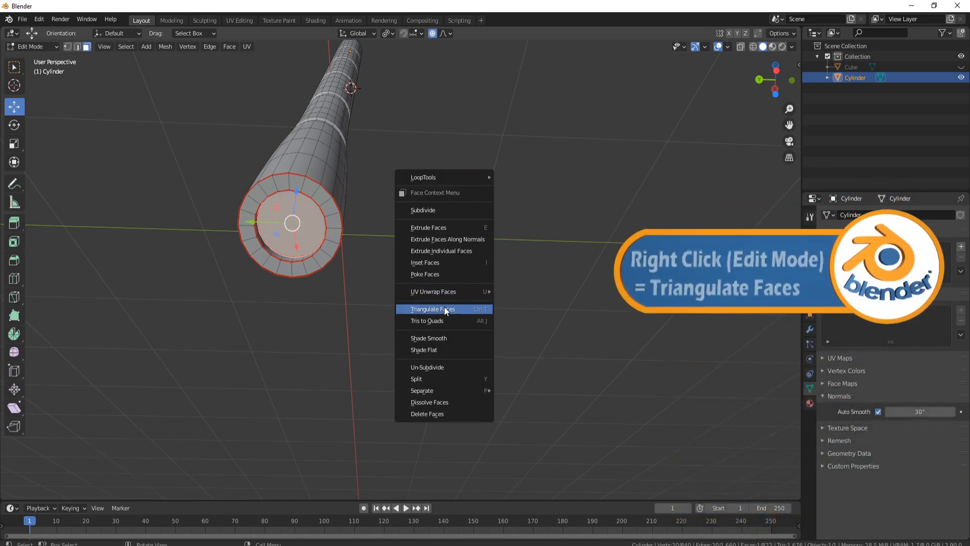
left_click(444, 307)
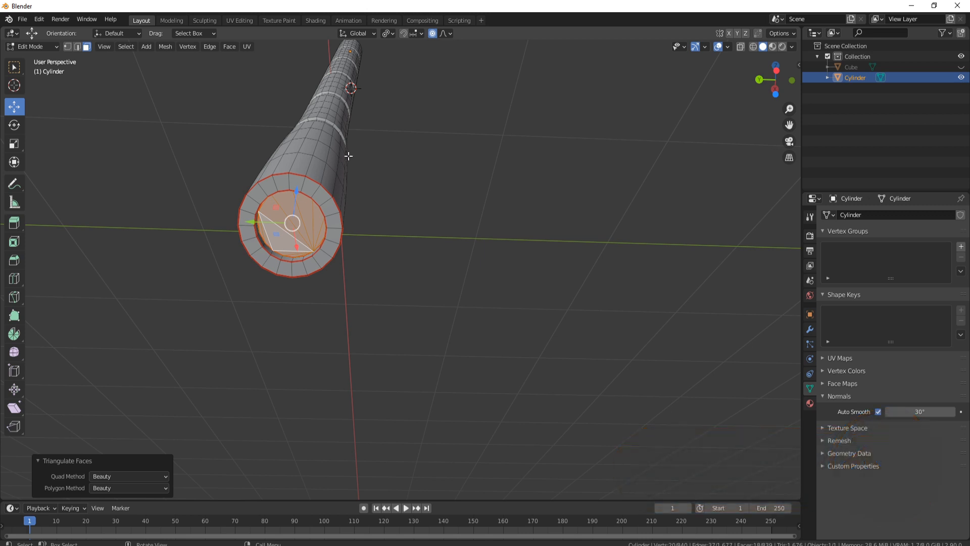
Switch to edge selection and select the edge loops on both sides of the narrow band nearest the pole's lower end
middle_click_drag(294, 188, 243, 108)
left_click(76, 46)
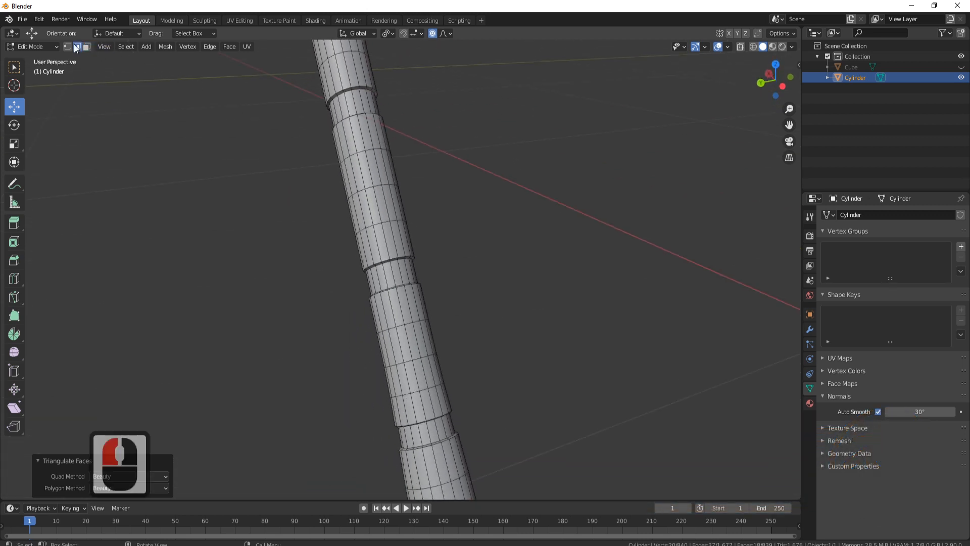
middle_click_drag(394, 265, 363, 175, "shift")
middle_click_drag(400, 337, 447, 326)
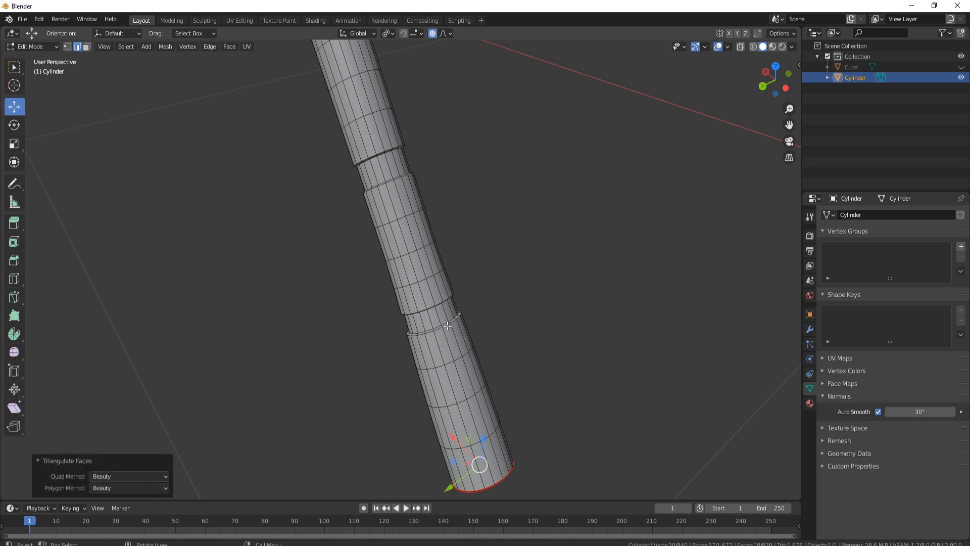
left_click(448, 326, "alt")
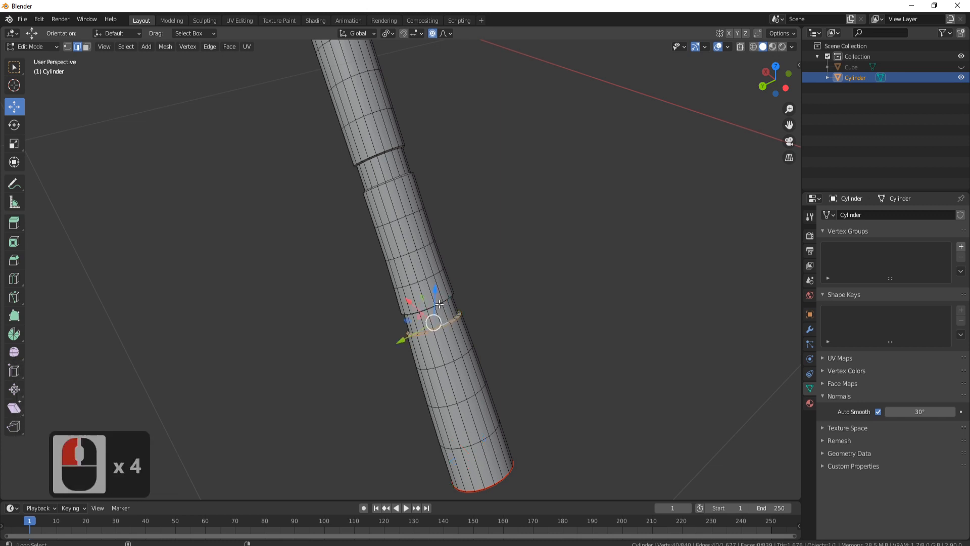
left_click(439, 304, "alt+shift")
Add the inner and outer edge loops on both sides of the second narrow band from the lower end to the selection
middle_click_drag(439, 303, 435, 273)
middle_click_drag(434, 274, 449, 256, "shift")
left_click(423, 187, "alt+shift")
left_click(454, 298, "alt+shift")
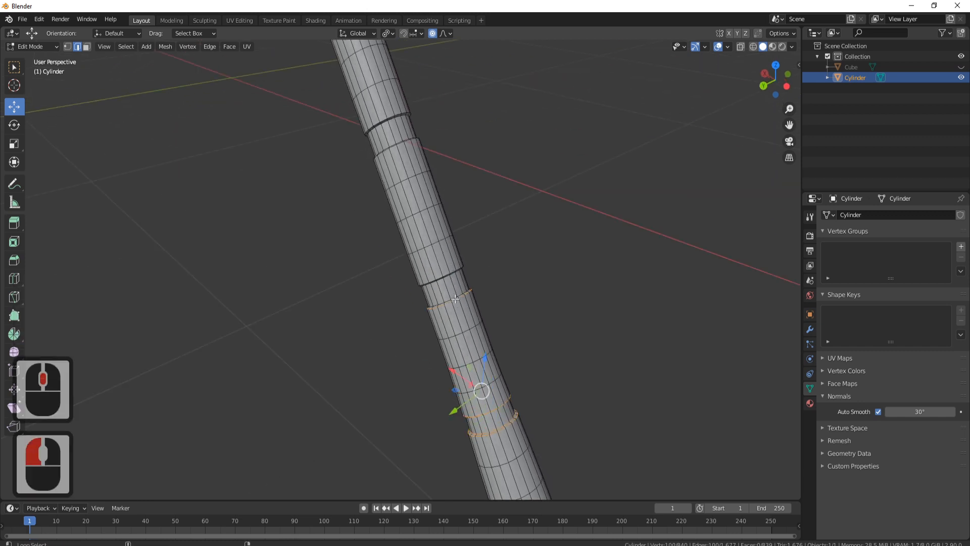
left_click(454, 298, "alt+shift")
middle_click_drag(452, 289, 475, 303)
left_click(444, 214, "alt+shift")
left_click(444, 207, "alt+shift")
Extend the selection with the stepped edge loops bordering the third narrow band from the pole's lower end
scroll(454, 233, "up", 1)
scroll(454, 234, "down", 1)
scroll(454, 233, "up", 4)
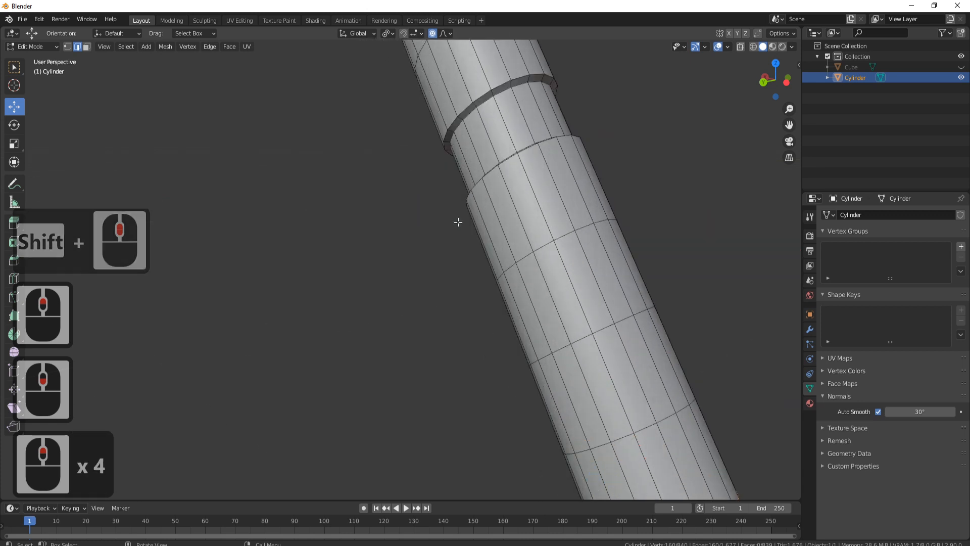
left_click(526, 151, "alt+shift")
left_click(527, 148, "alt+shift")
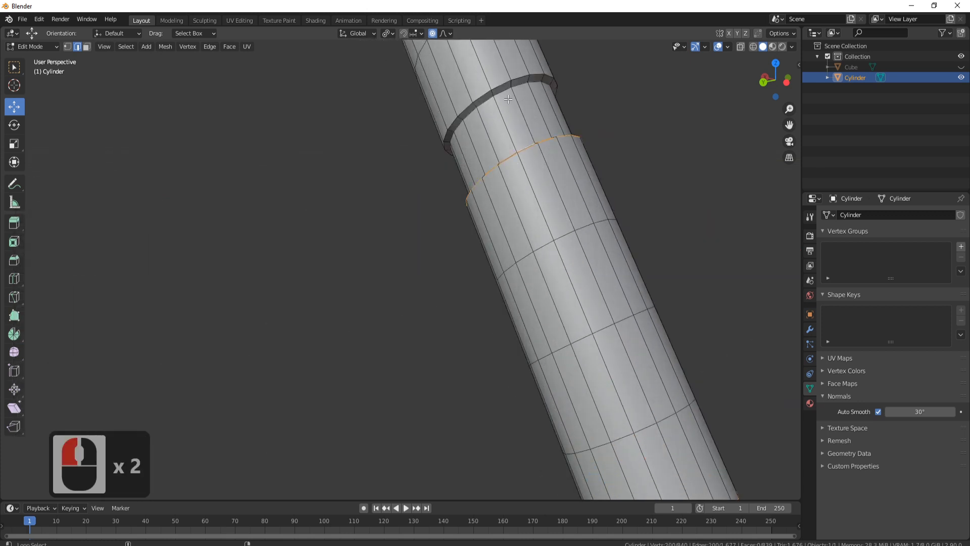
Add all the edge loops bordering the fourth narrow band up the pole to the selection
middle_click_drag(506, 70, 494, 185, "shift")
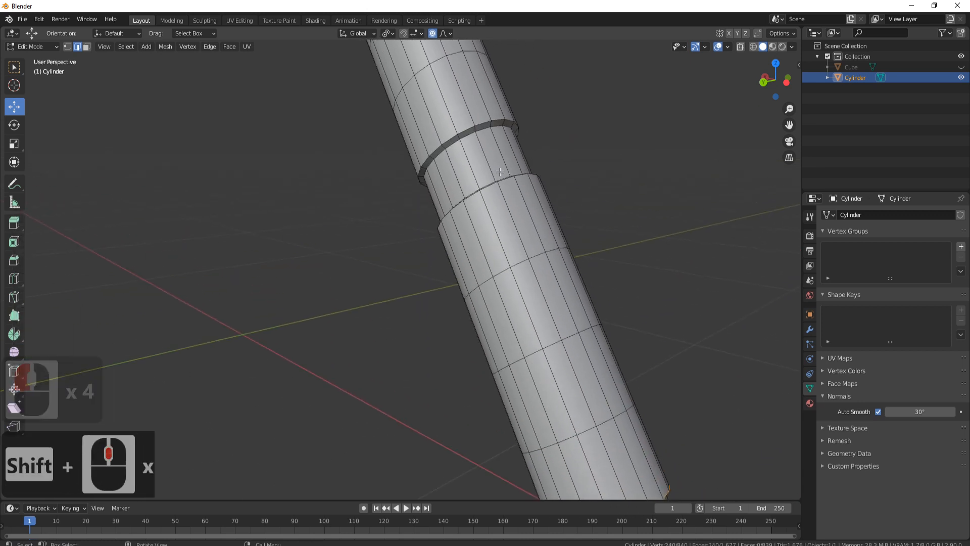
left_click(463, 134, "alt+shift")
left_click(463, 134, "alt+shift")
left_click(466, 138, "alt+shift")
middle_click_drag(466, 139, 508, 361)
left_click(520, 258, "alt+shift")
Include the edge loops on both sides of the uppermost narrow band in the selection
middle_click_drag(464, 192, 474, 225, "shift")
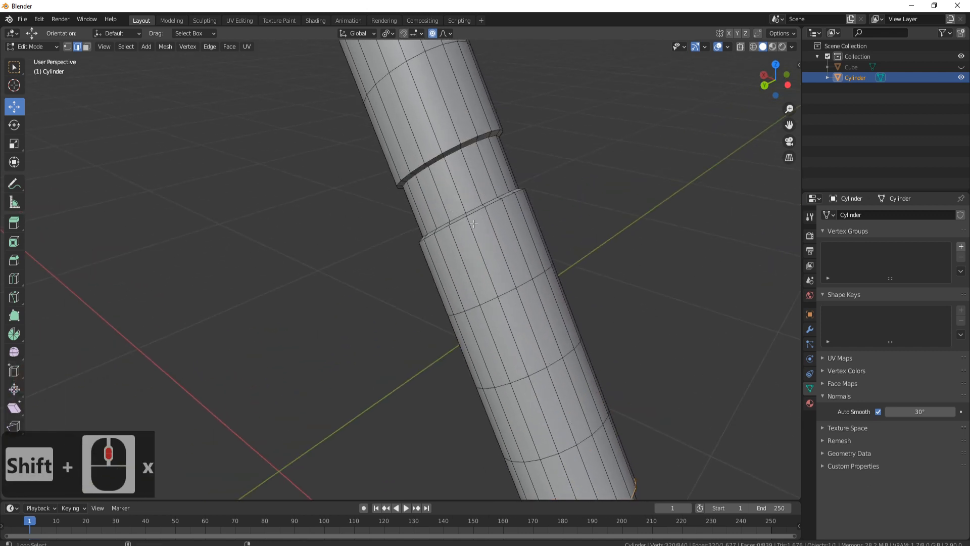
left_click(474, 212, "alt+shift")
left_click(474, 205, "alt+shift")
left_click(458, 155, "alt+shift")
left_click(458, 152, "alt+shift")
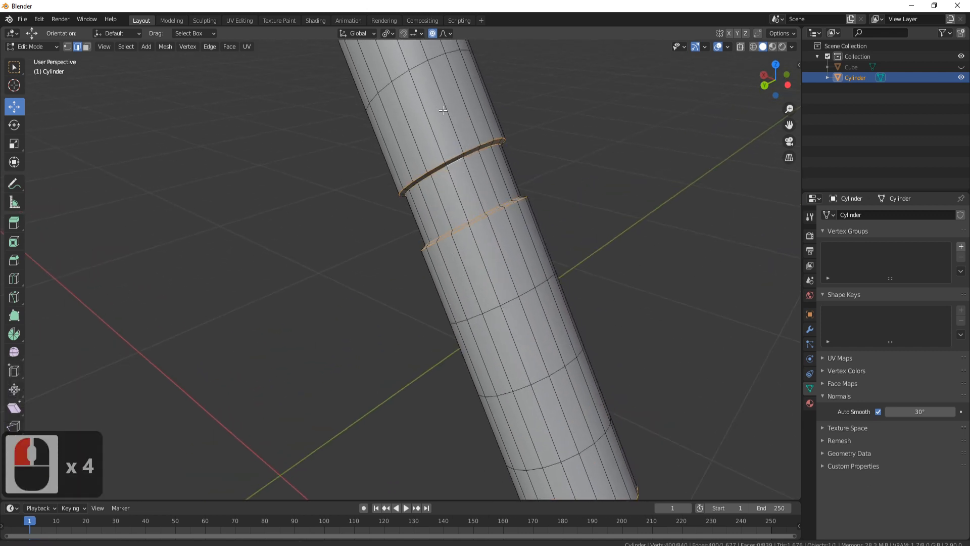
Add the edge loop around the pole's upper end to the selection and mark all selected loops as seams
middle_click_drag(458, 151, 452, 181, "shift")
left_click(452, 181, "alt+shift")
right_click(534, 171)
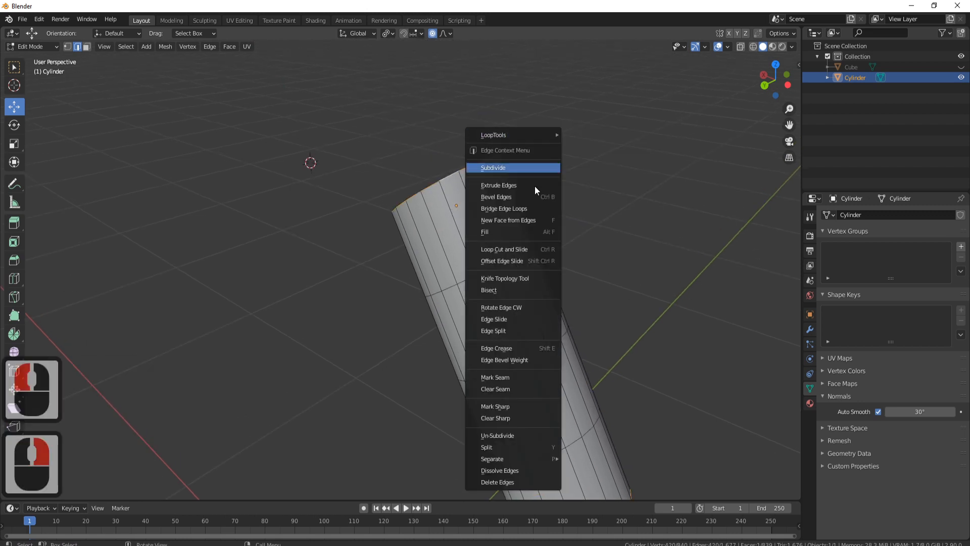
left_click(498, 377)
Select the n-gon cap face at the pole's upper end and triangulate it
middle_click_drag(499, 377, 544, 258)
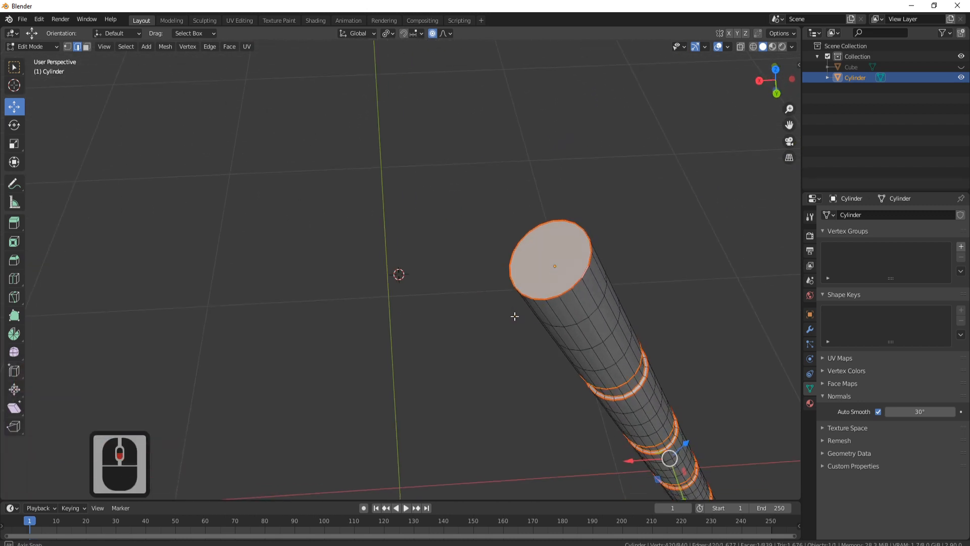
left_click(87, 46)
right_click(616, 192)
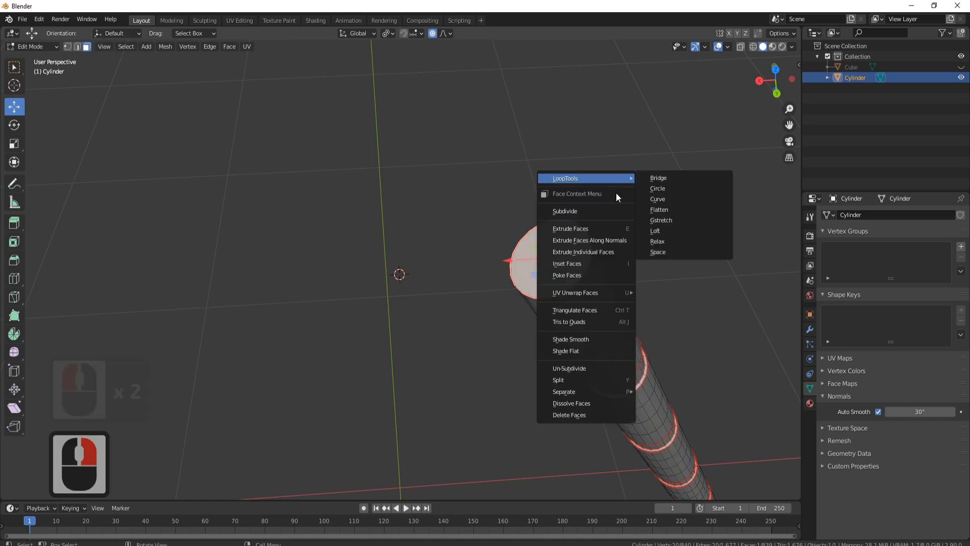
left_click(605, 305)
From the right orthographic view, select the central lengthwise edge loop running down the pole and mark it as a seam
scroll(680, 298, "down", 3)
middle_click_drag(663, 325, 584, 261)
middle_click_drag(480, 385, 491, 286, "shift")
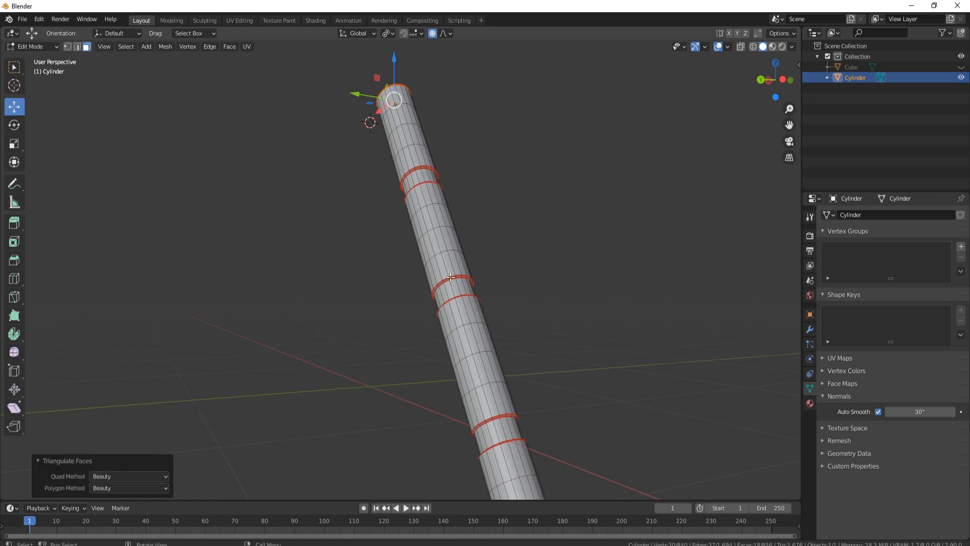
left_click(78, 46)
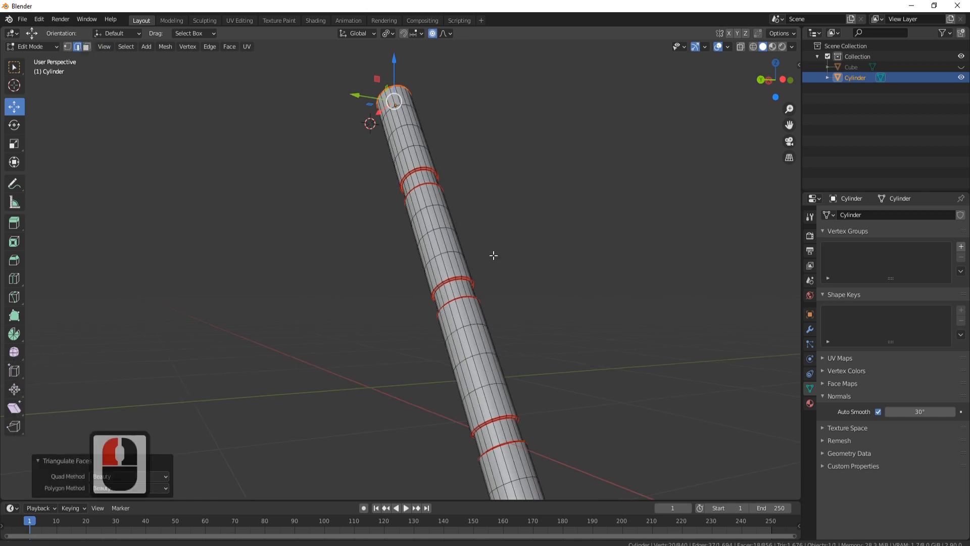
middle_click_drag(494, 256, 629, 253)
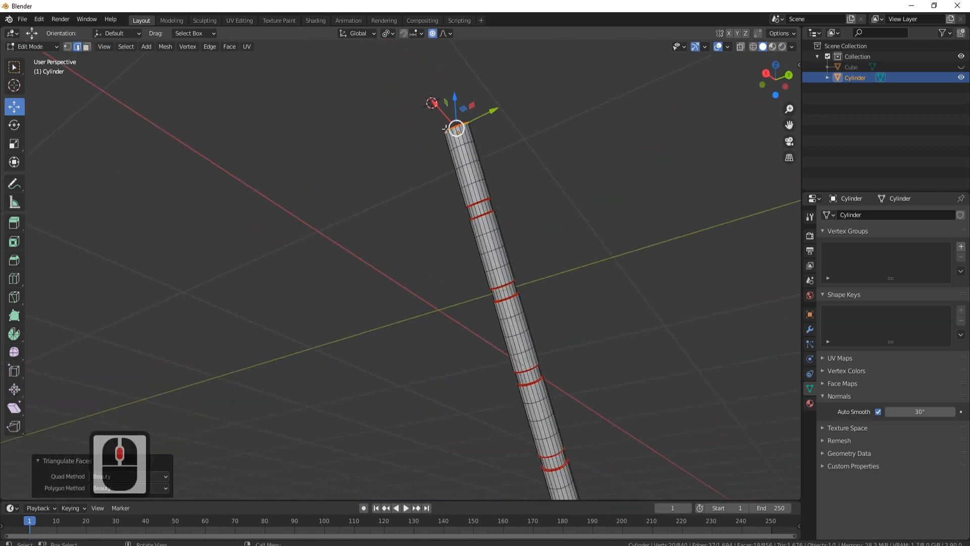
middle_click_drag(448, 153, 520, 195)
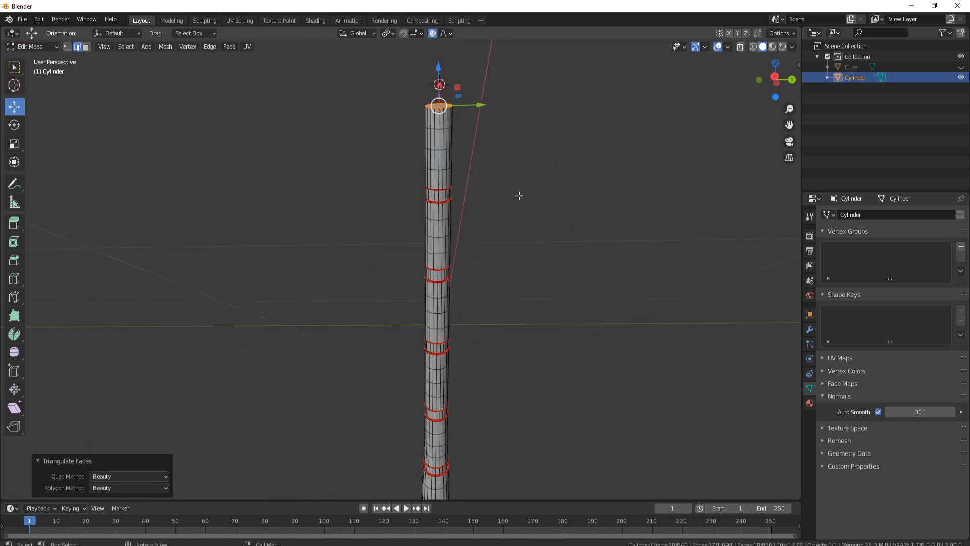
key("KP_3")
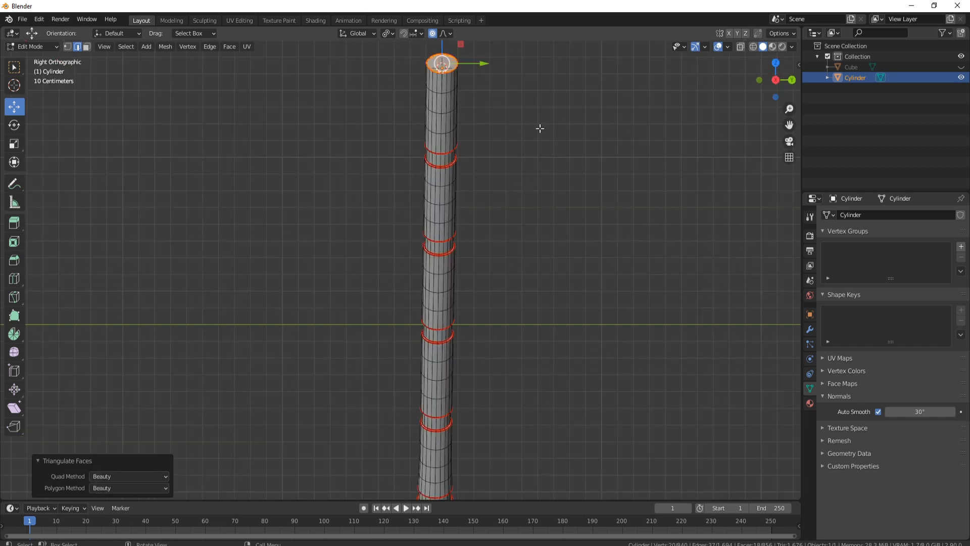
left_click(443, 82)
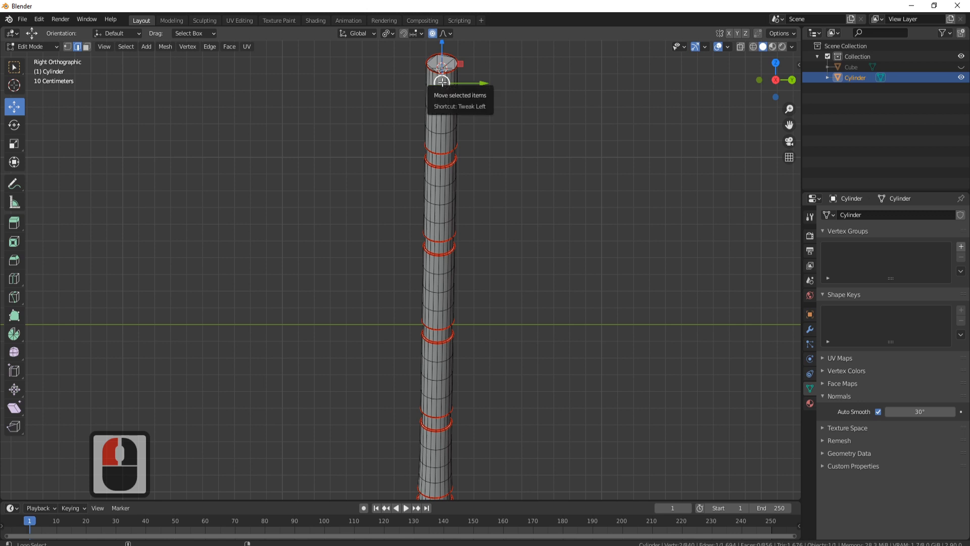
left_click(443, 81)
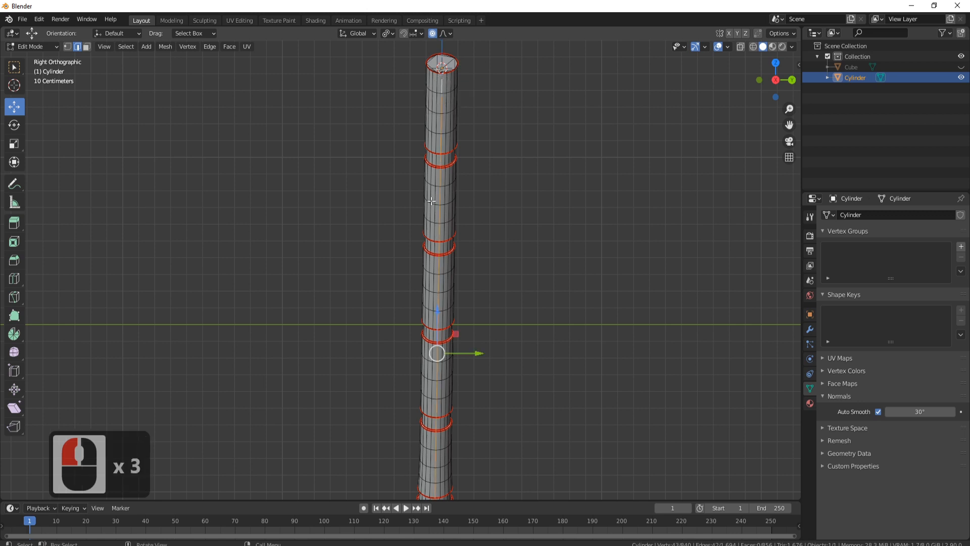
right_click(545, 240)
left_click(516, 431)
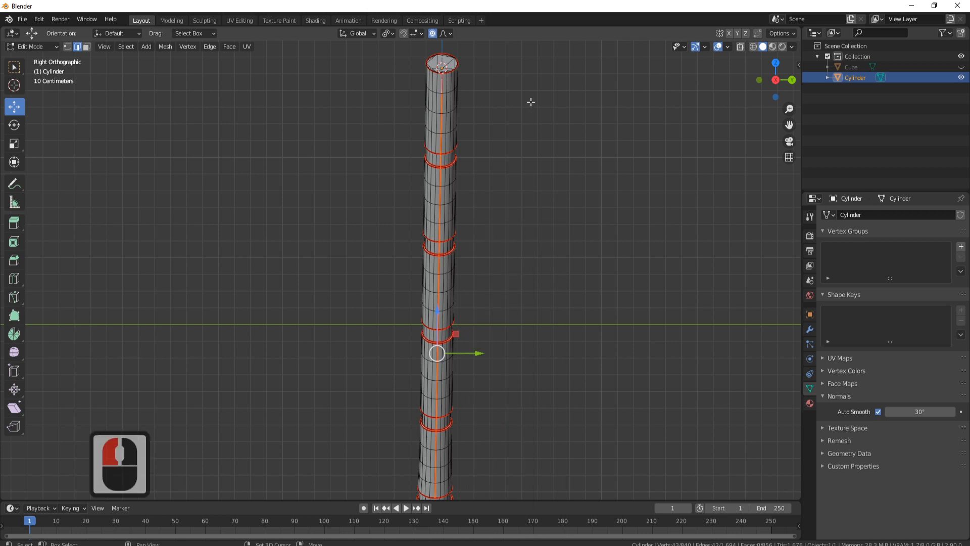
Examine the ring seams and the lengthwise seam along the pole from several angles
middle_click_drag(520, 137, 516, 203, "shift")
scroll(517, 203, "up", 3)
middle_click_drag(564, 144, 473, 191)
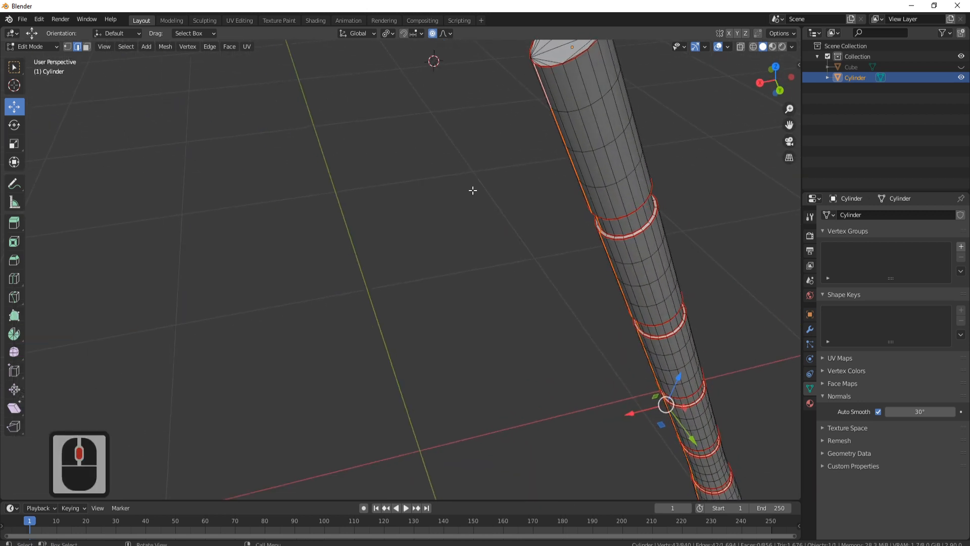
scroll(473, 190, "down", 5)
middle_click_drag(645, 249, 539, 232)
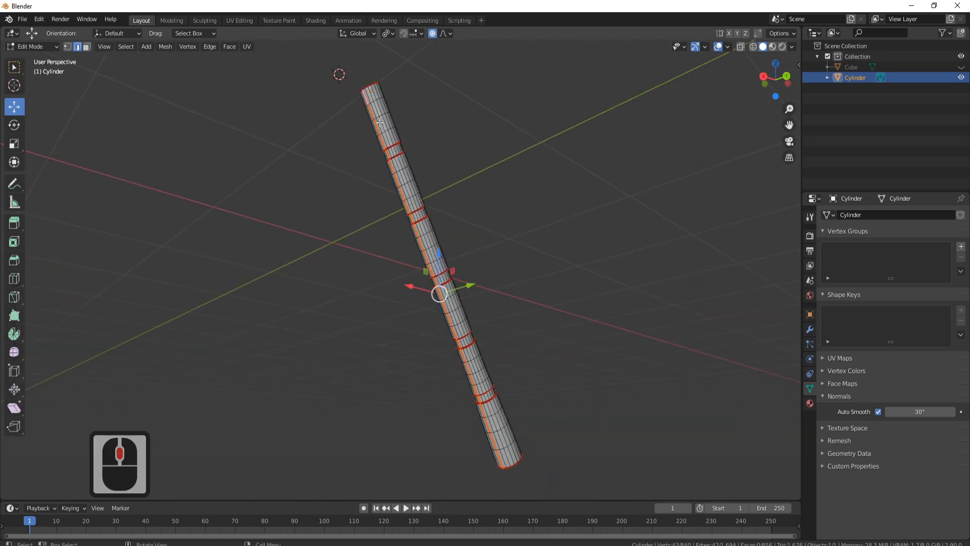
mouse_move(380, 122)
middle_mouse_down()
mouse_move(410, 144)
mouse_move(465, 152)
mouse_move(380, 115)
middle_mouse_up()
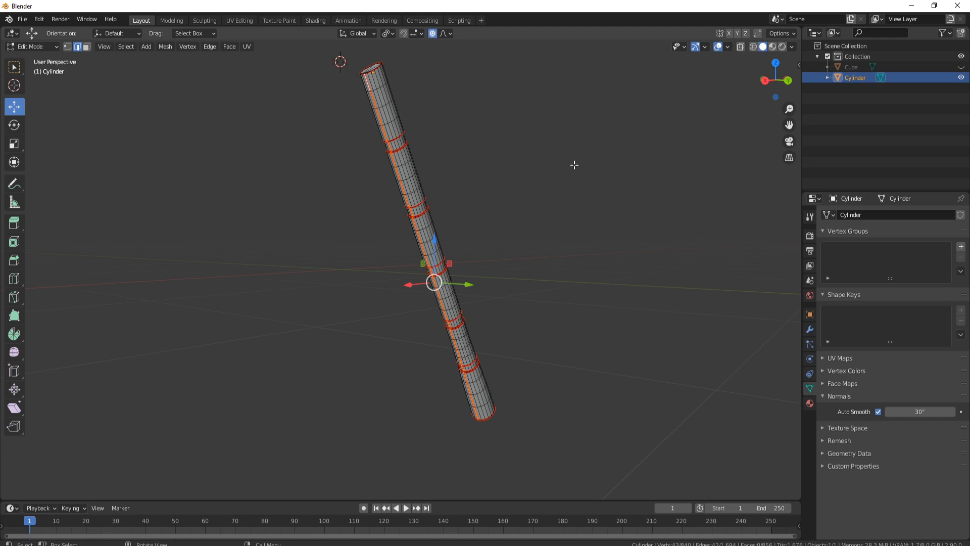
middle_click_drag(596, 206, 478, 185)
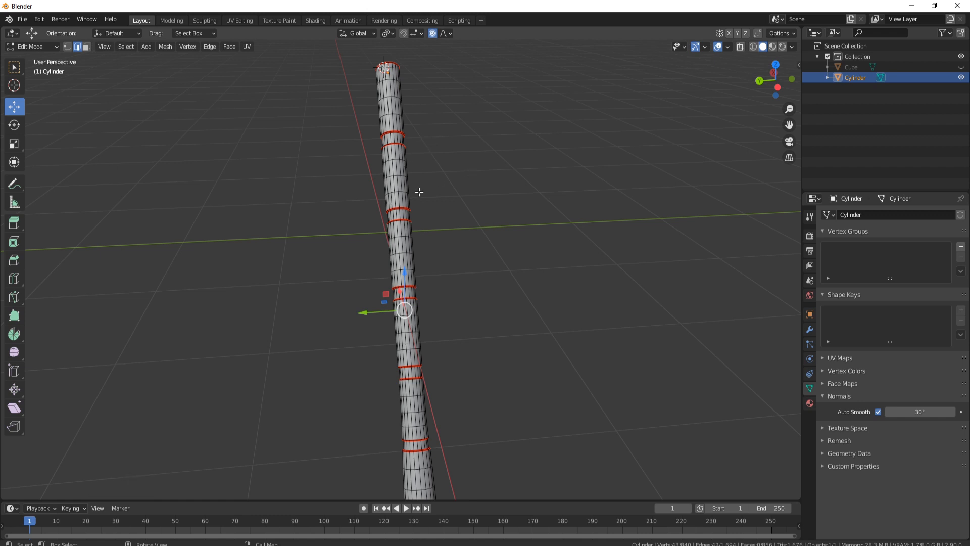
key("Tab")
key("Tab")
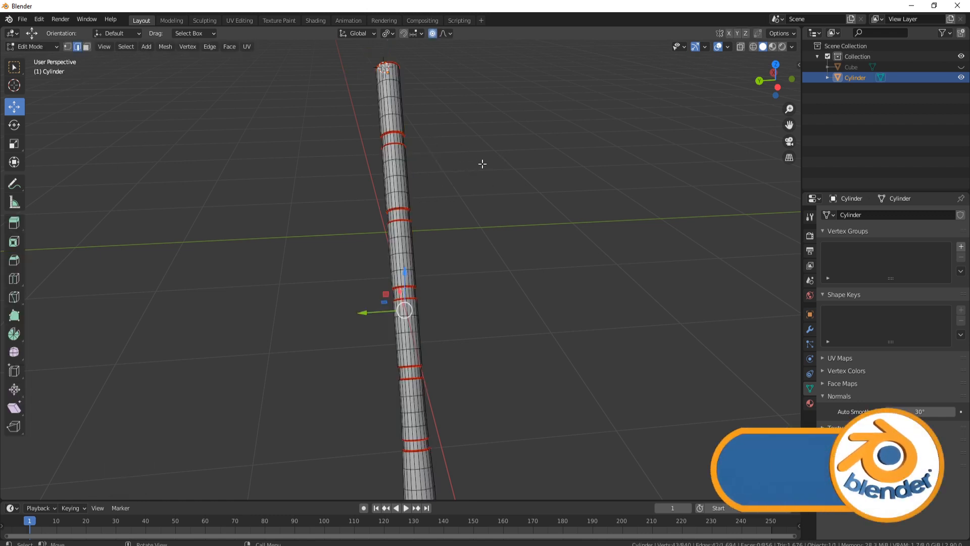
Select the pole's entire mesh and switch to the UV Editing workspace
key("a")
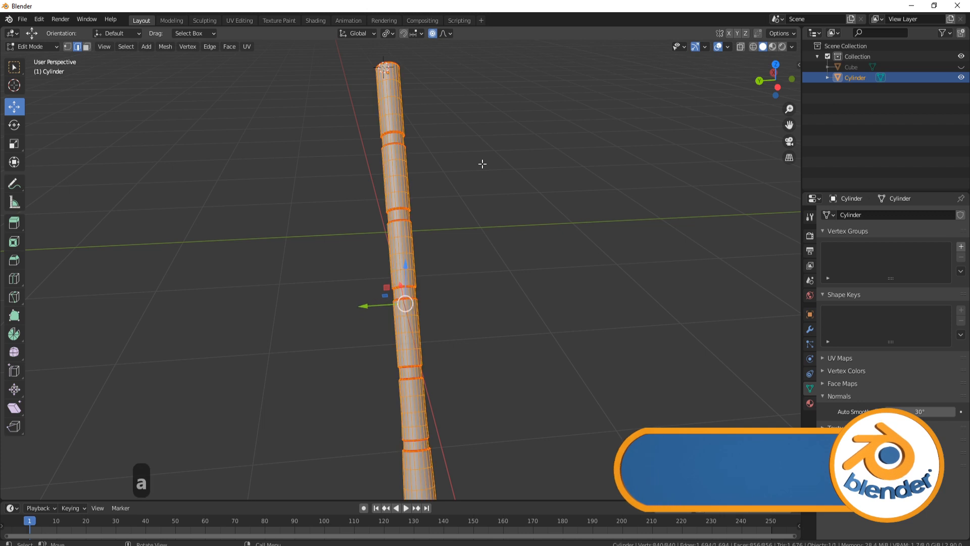
left_click(246, 26)
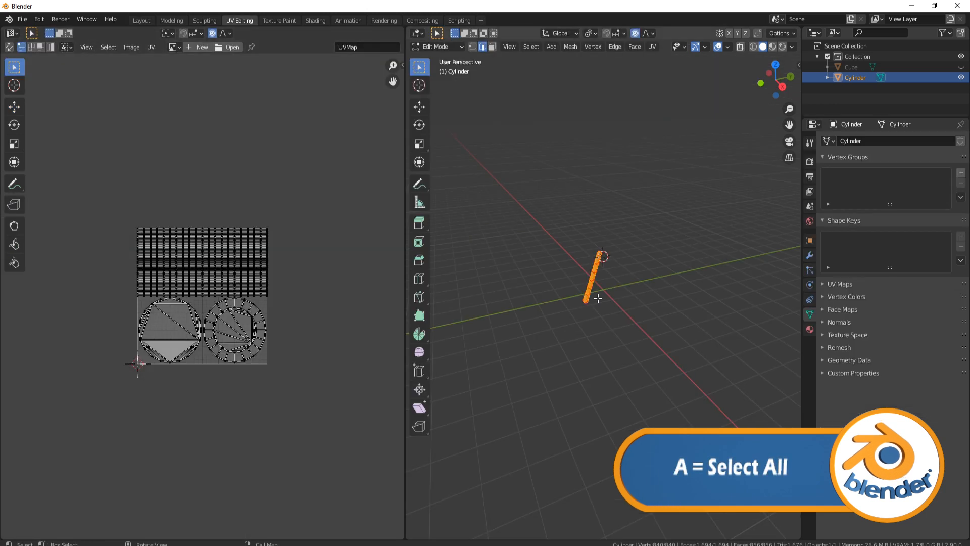
middle_click_drag(599, 298, 641, 257)
scroll(629, 299, "up", 2)
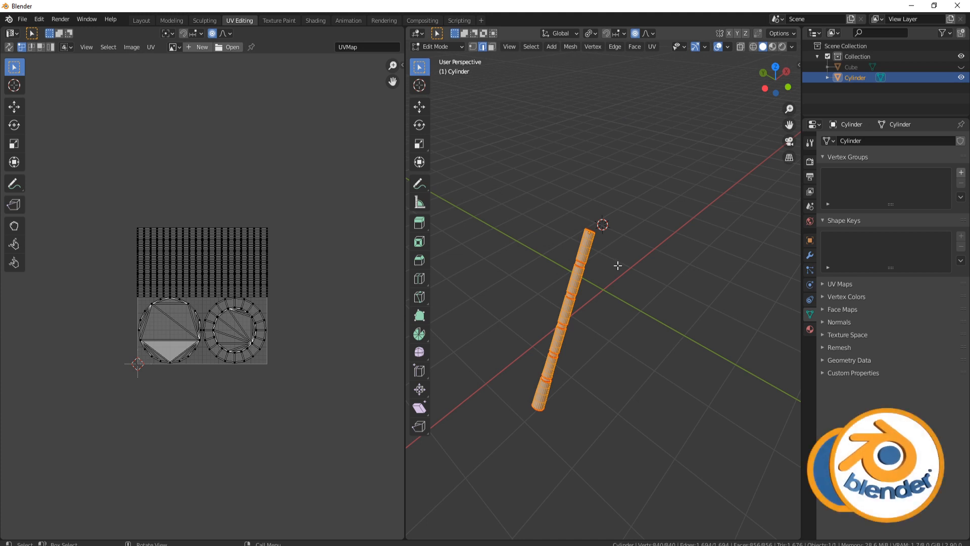
In Object Mode, apply all transforms to the pole and reset its origin with Set Origin
key("Tab")
key("ctrl+a")
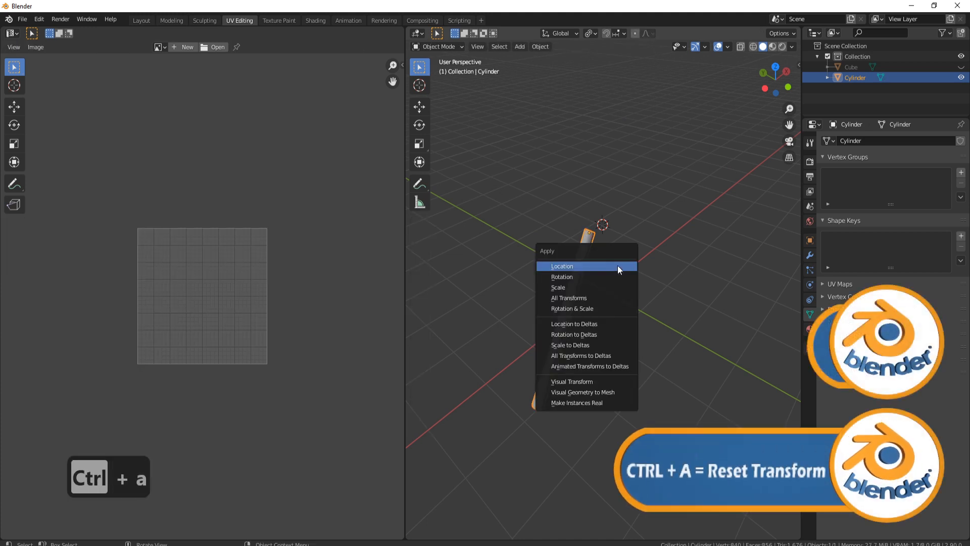
left_click(601, 295)
right_click(641, 290)
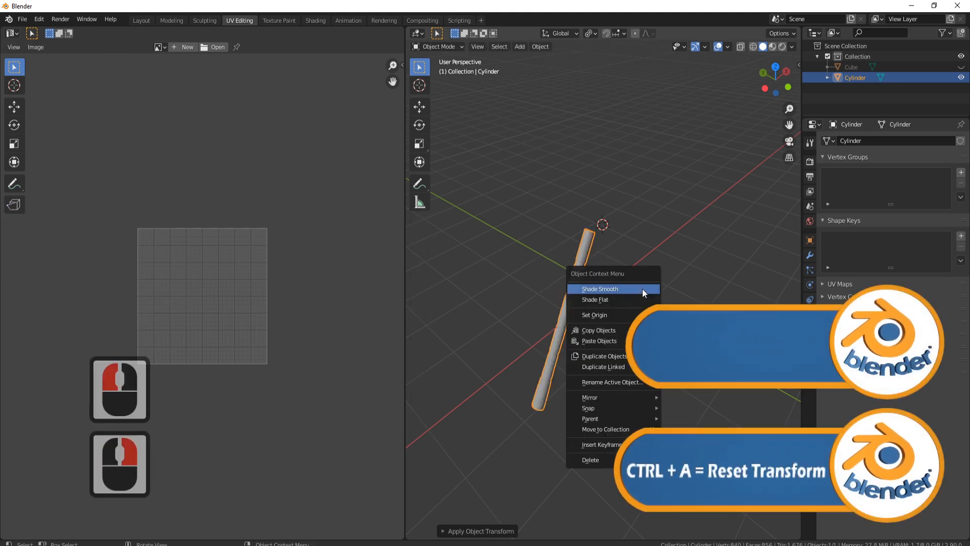
left_click(601, 315)
left_click(686, 296)
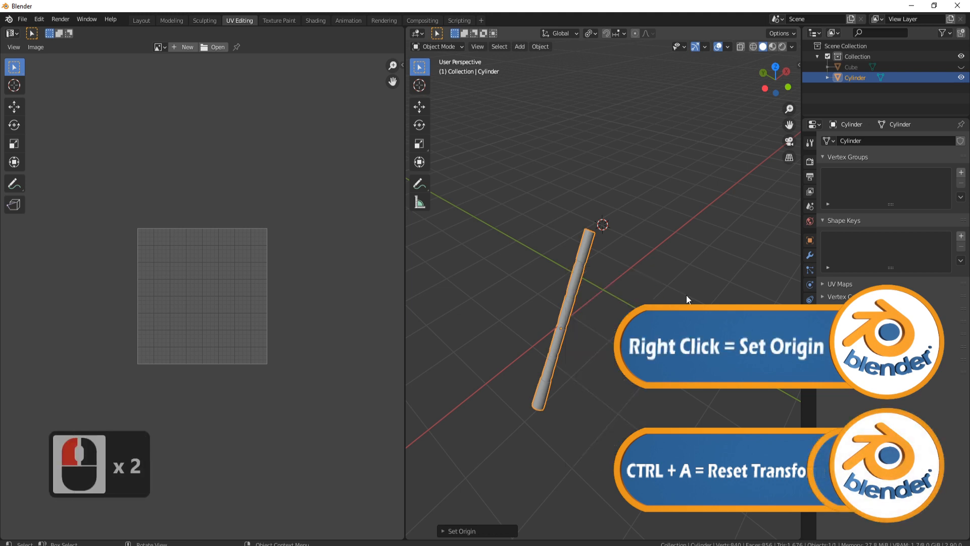
Return to Edit Mode and unwrap the pole's selected mesh along its seams
key("Tab")
key("u")
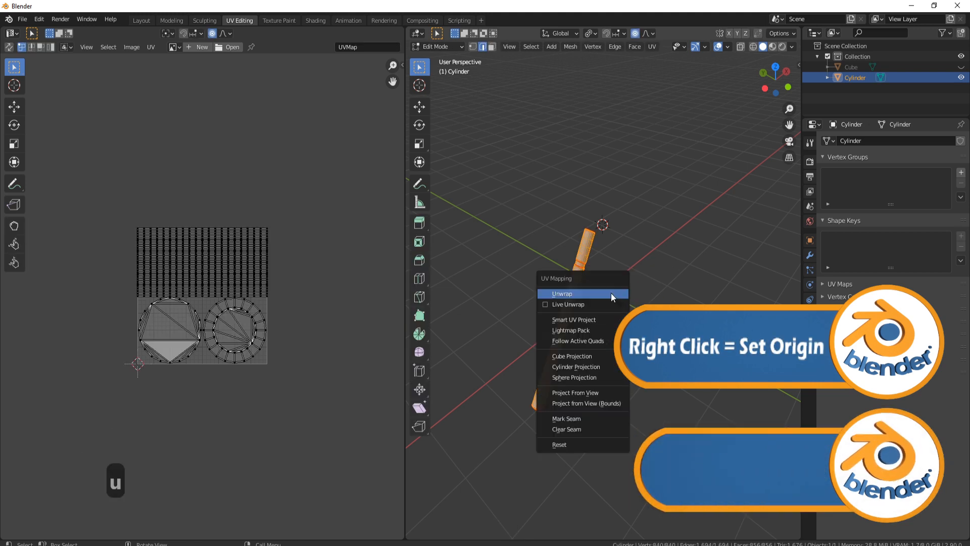
left_click(611, 292)
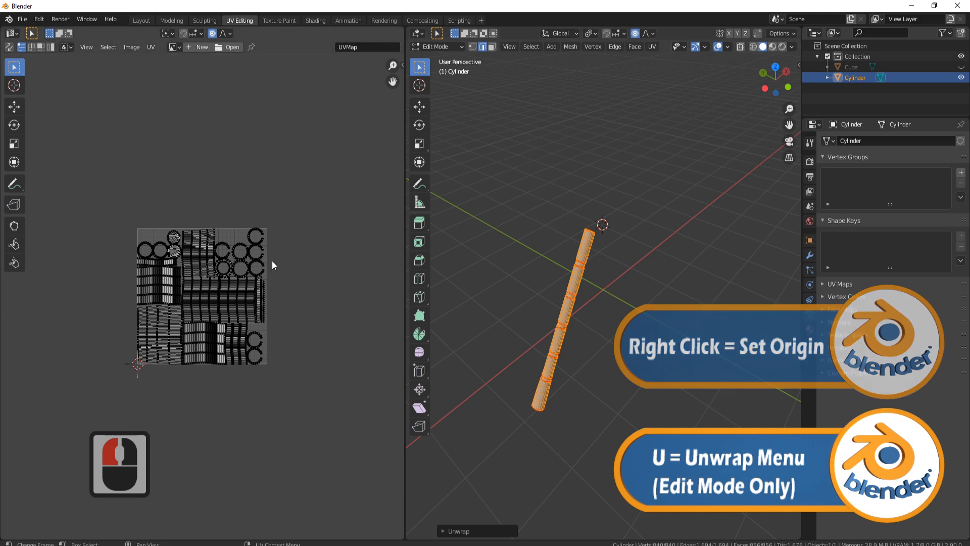
scroll(209, 280, "up", 4)
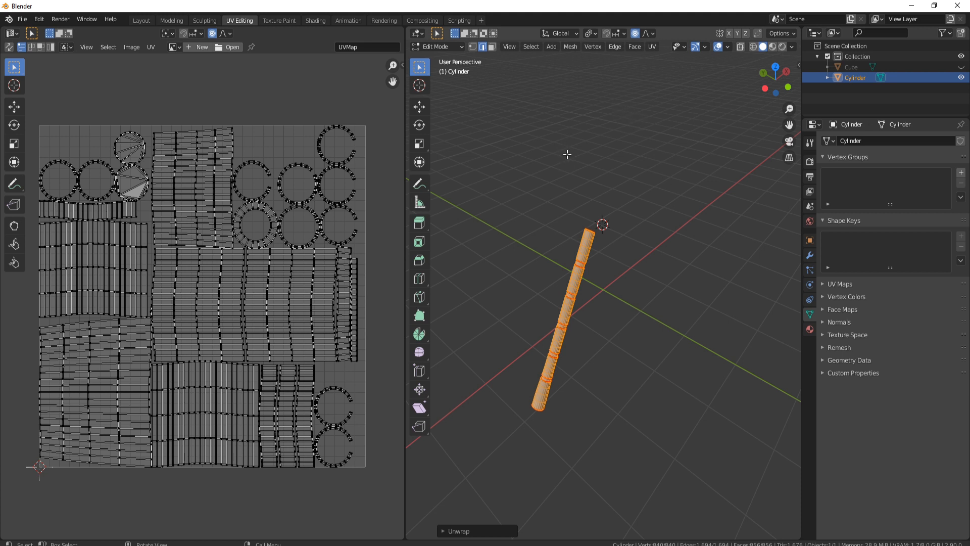
Search the add-ons in the Preferences for "wran" to check that Node Wrangler is enabled
left_click(39, 19)
left_click(75, 172)
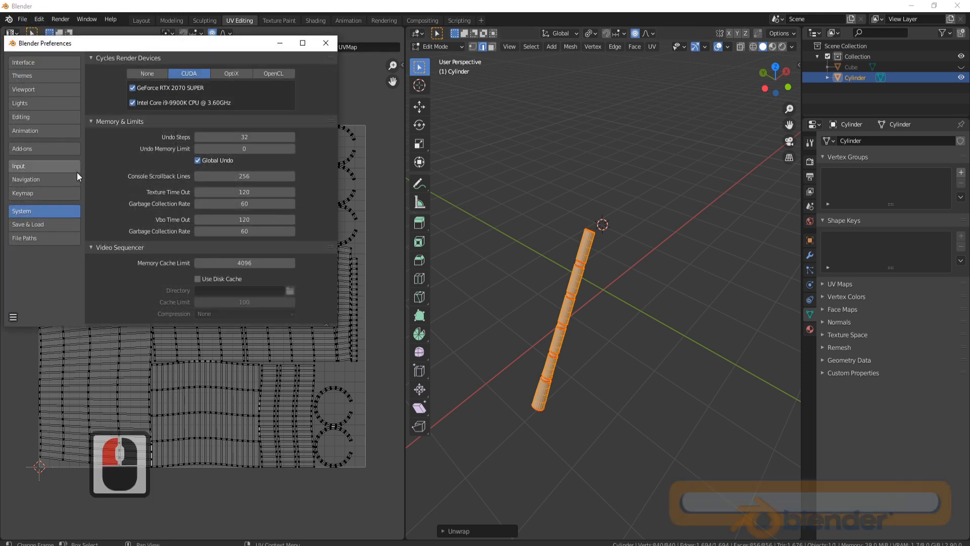
left_click(28, 148)
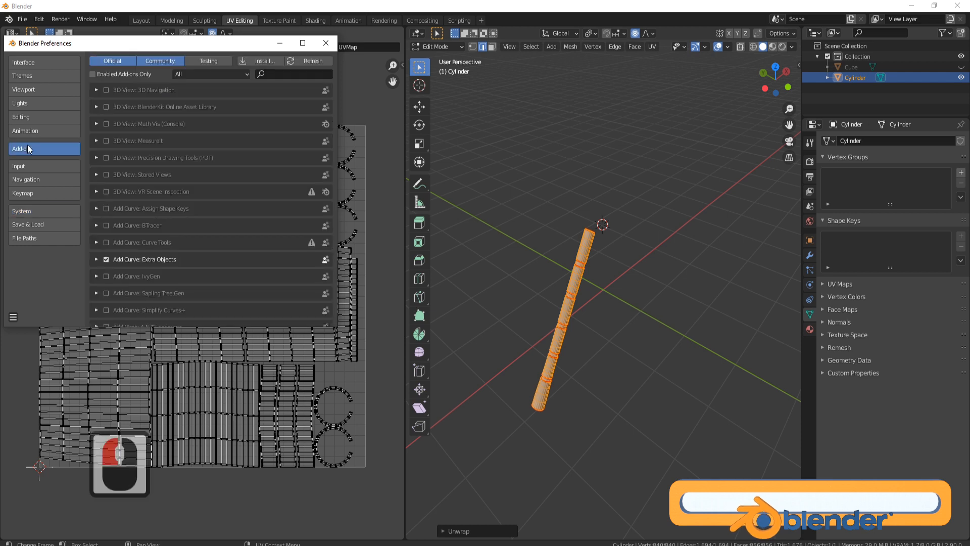
left_click(272, 74)
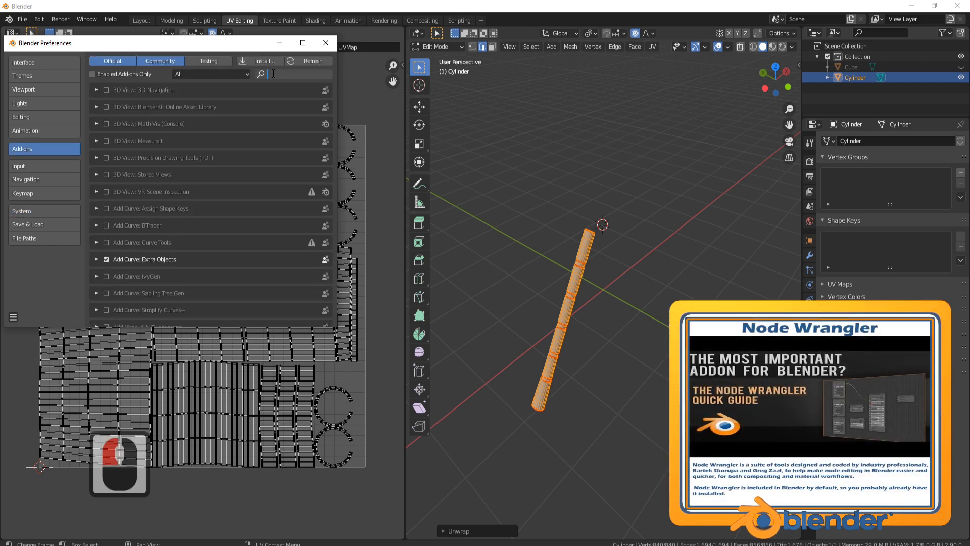
type("wran")
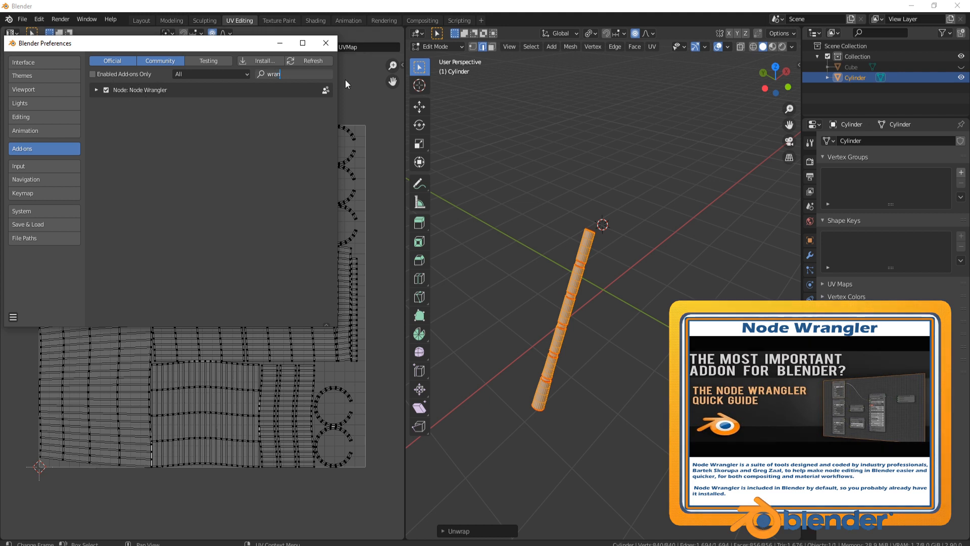
left_click(325, 43)
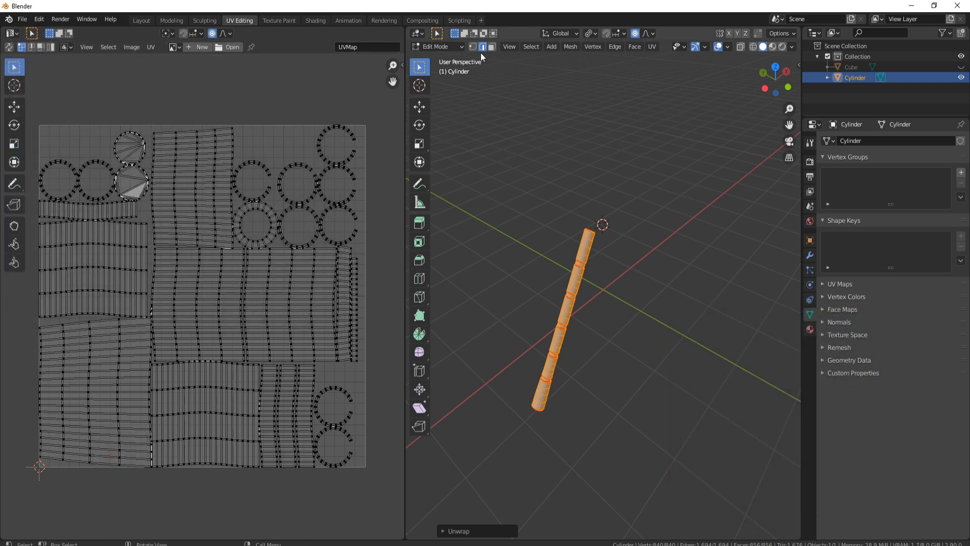
Switch to the Shading workspace and add a material slot with a new material to the pole
left_click(313, 17)
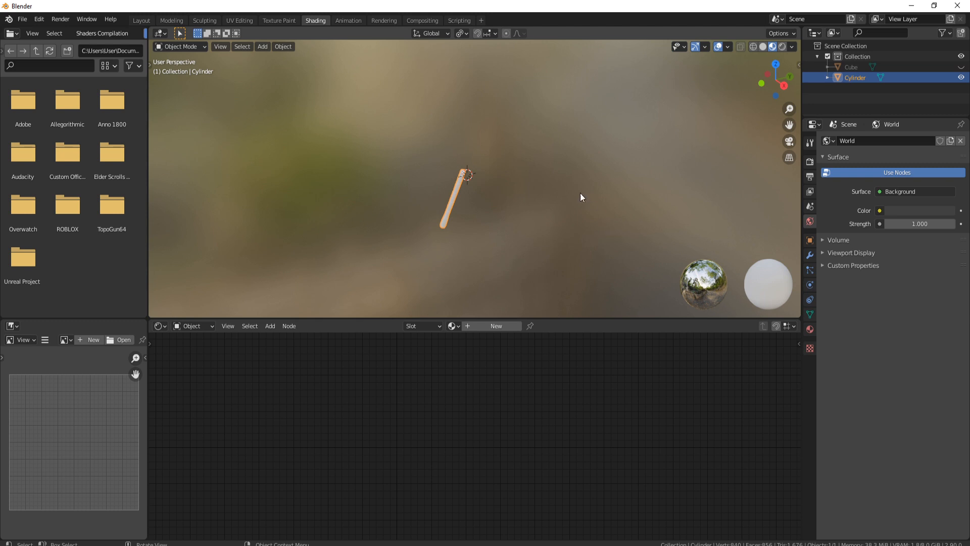
left_click(810, 329)
scroll(480, 243, "up", 2)
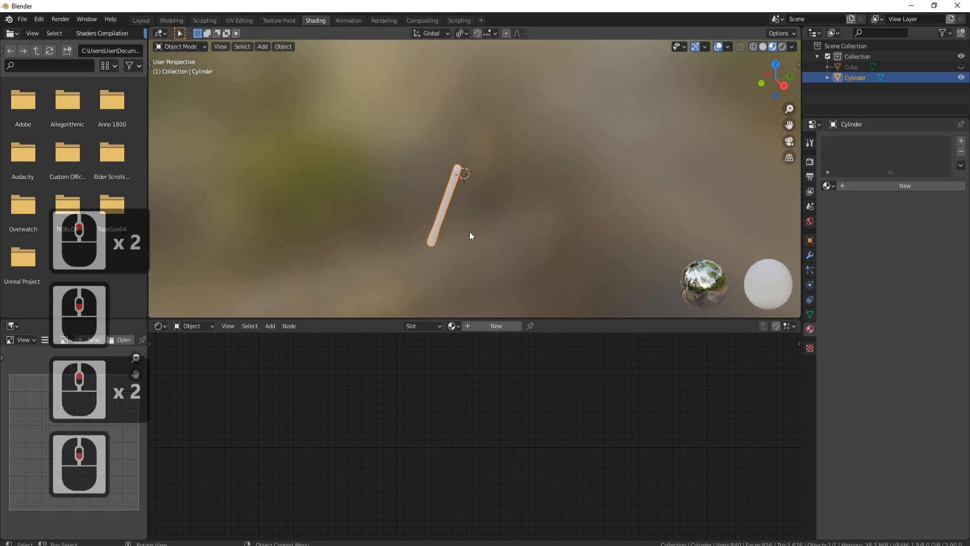
scroll(470, 233, "up", 3)
middle_click_drag(451, 227, 550, 208)
scroll(541, 202, "down", 3)
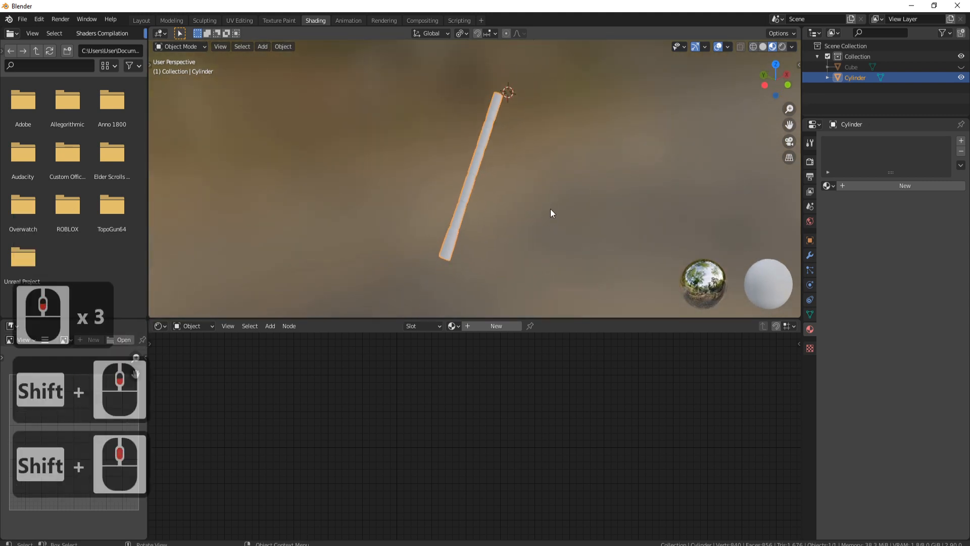
left_click(961, 143)
left_click(871, 186)
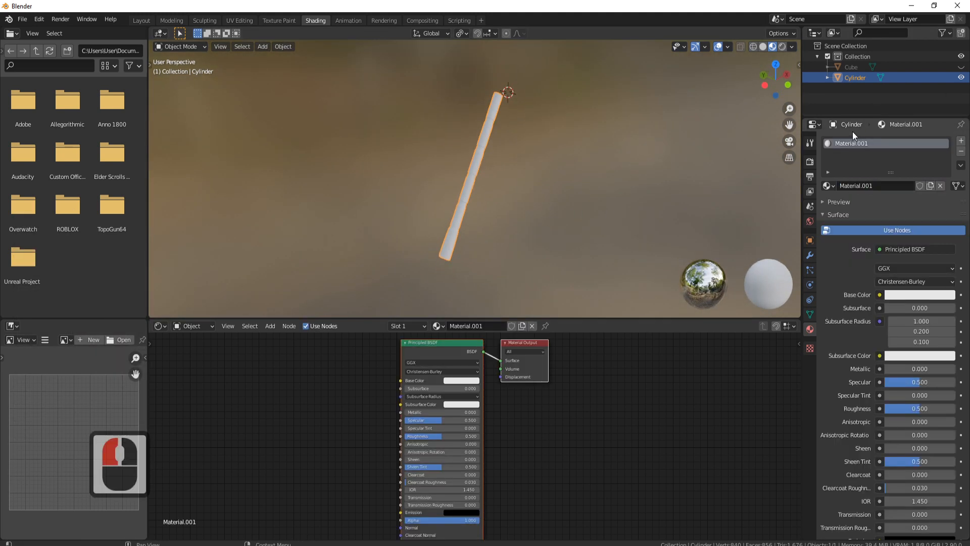
Rename the pole's material to Dark Red Tiles
double_click(857, 144)
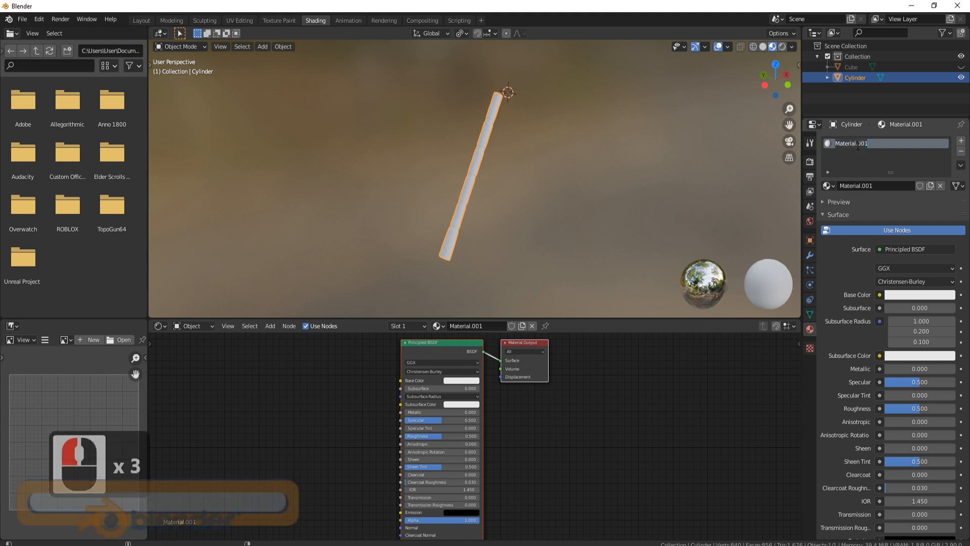
type("Dark Re")
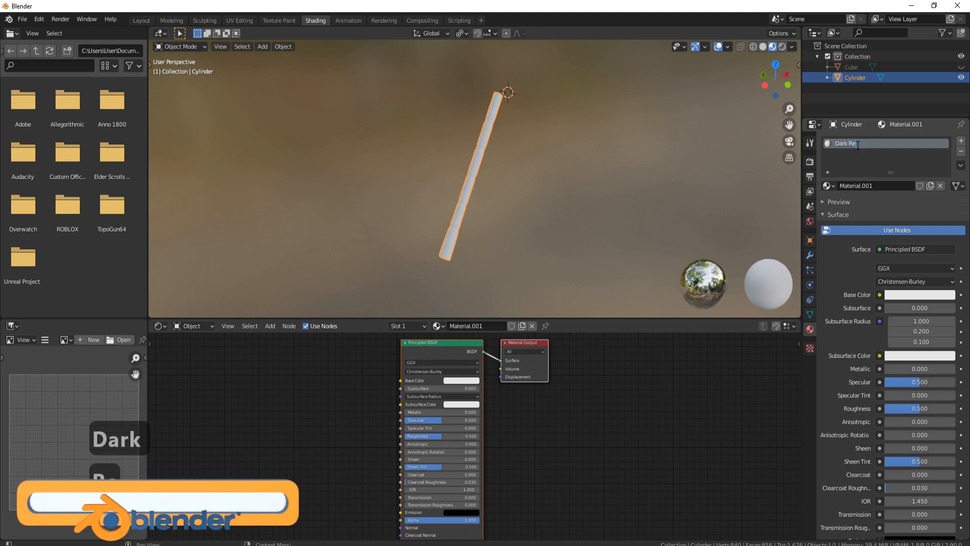
type("d Tiles")
key("Return")
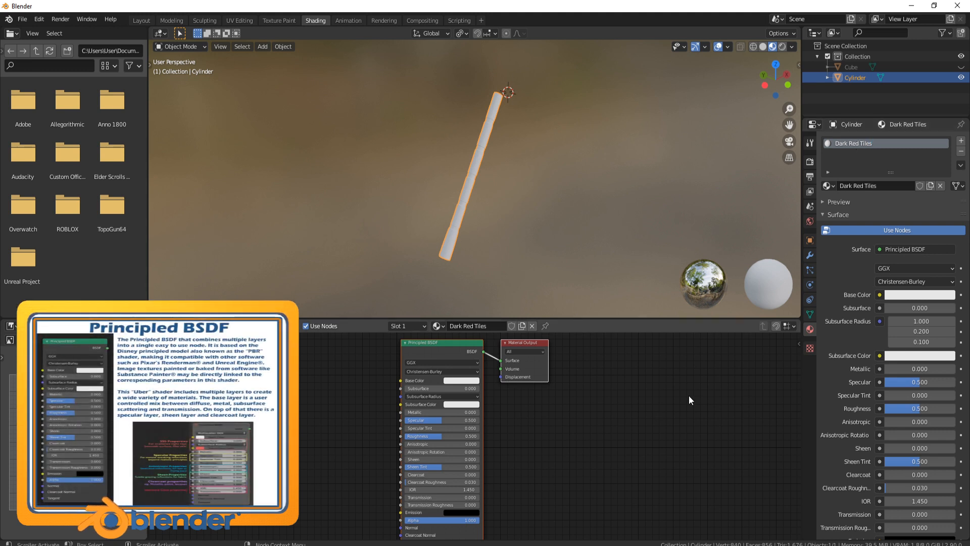
Run Principled Texture Setup on the Principled BSDF with the BaseColor_With_AO, Metallic, Normal, Roughness and Specular maps from the Roof Tiles Dark folder
left_click(431, 347)
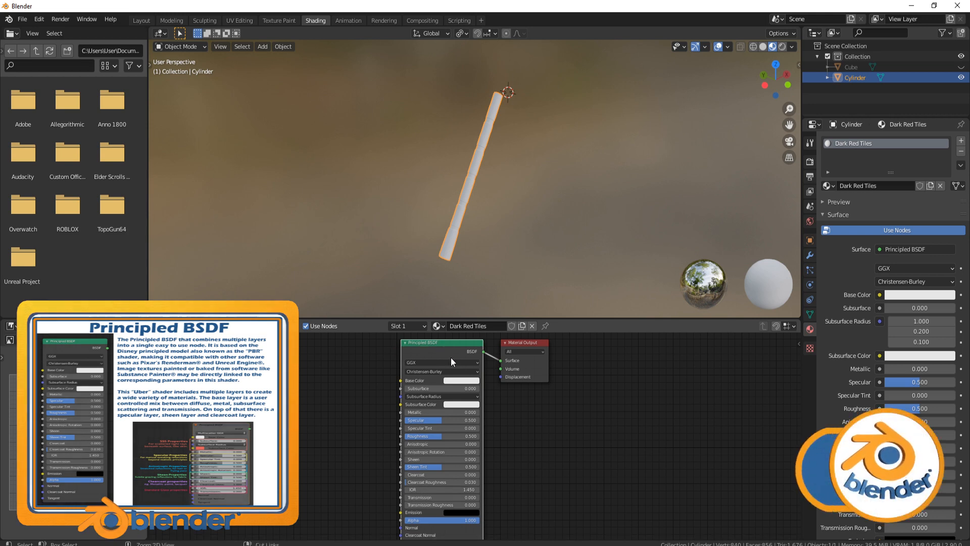
key("ctrl+shift+t")
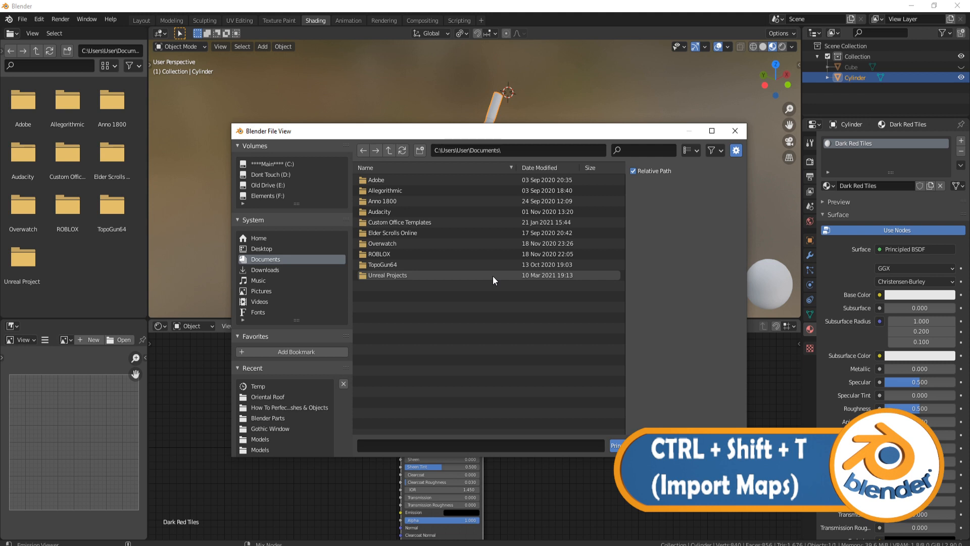
left_click(313, 397)
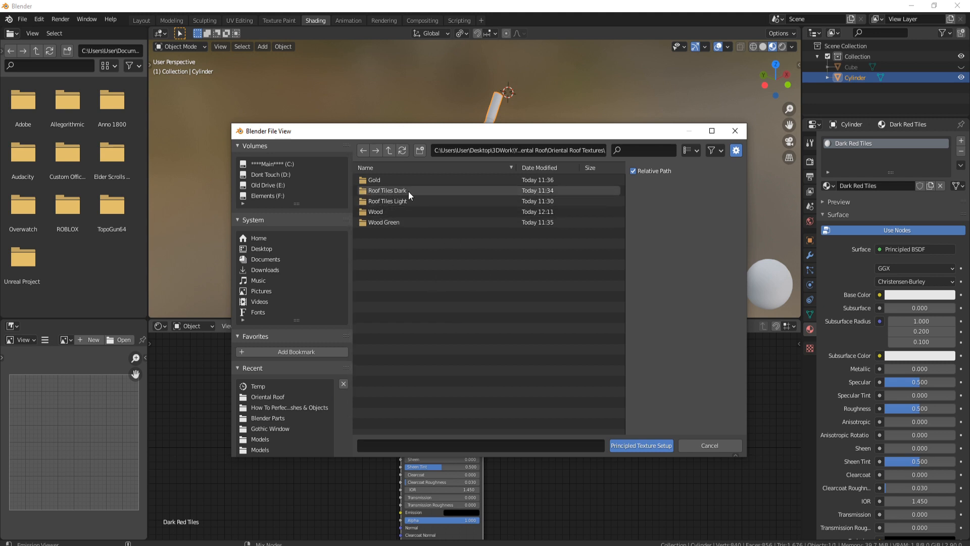
double_click(393, 190)
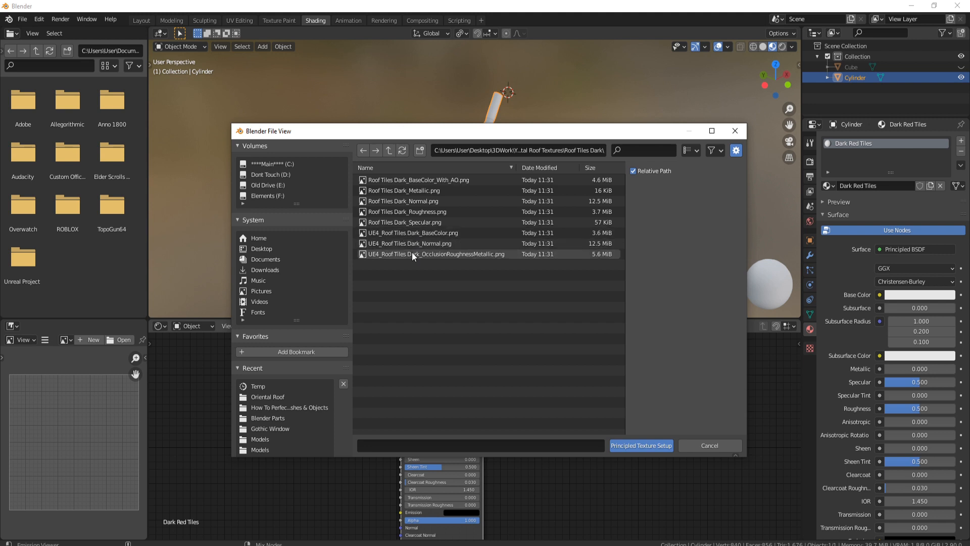
left_click(435, 180)
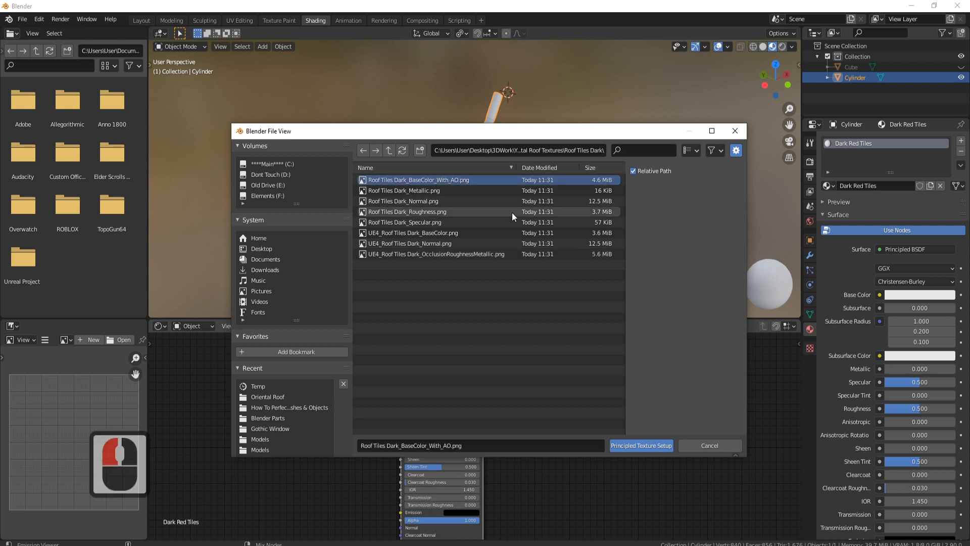
left_click(426, 221, "shift")
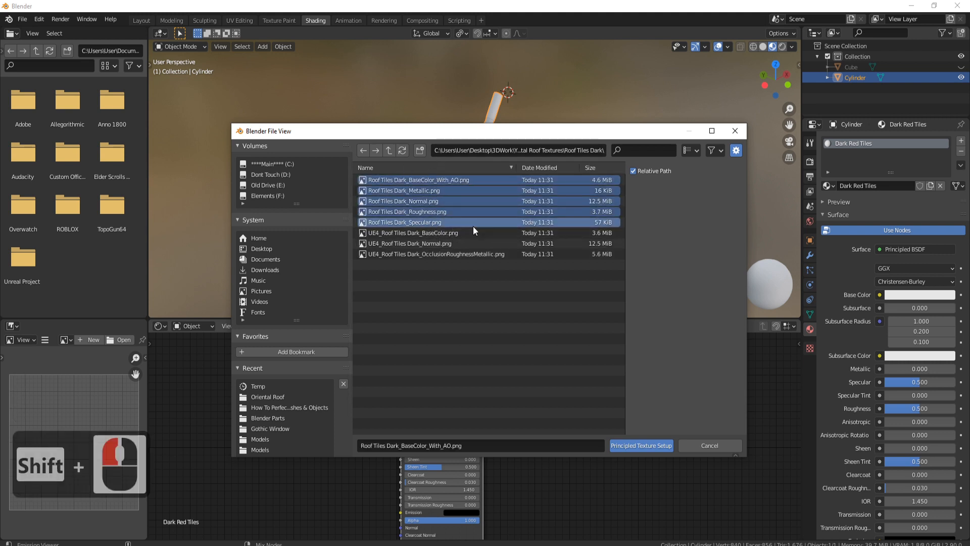
left_click(643, 445)
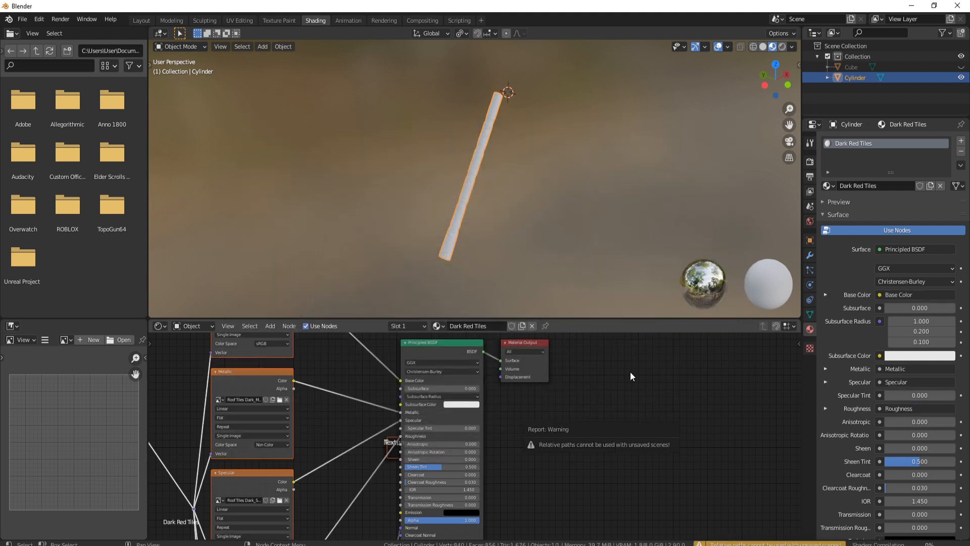
Examine the dark red tile texture along the pole and its bands from several angles
middle_click_drag(456, 225, 473, 230)
scroll(492, 232, "up", 6)
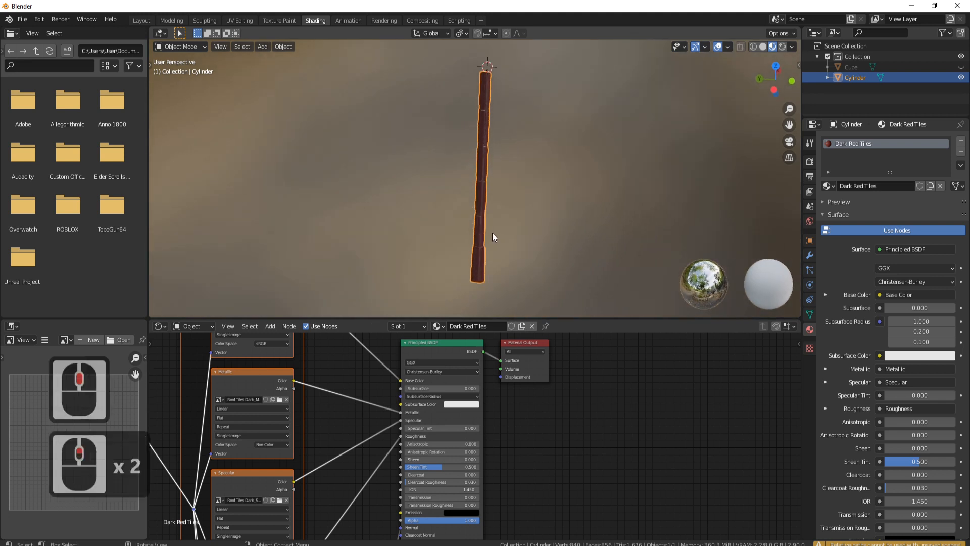
middle_click_drag(538, 232, 542, 186)
scroll(542, 186, "down", 1)
scroll(543, 186, "up", 2)
scroll(544, 178, "down", 1)
middle_click_drag(536, 147, 549, 240, "shift")
scroll(546, 227, "up", 2)
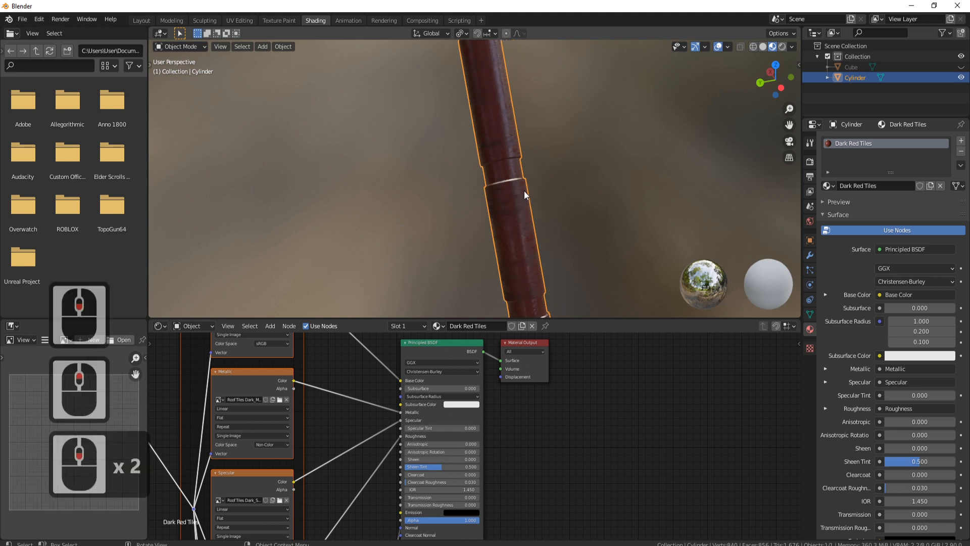
scroll(556, 172, "down", 1)
middle_click_drag(532, 259, 584, 169, "shift")
middle_click_drag(562, 84, 500, 146)
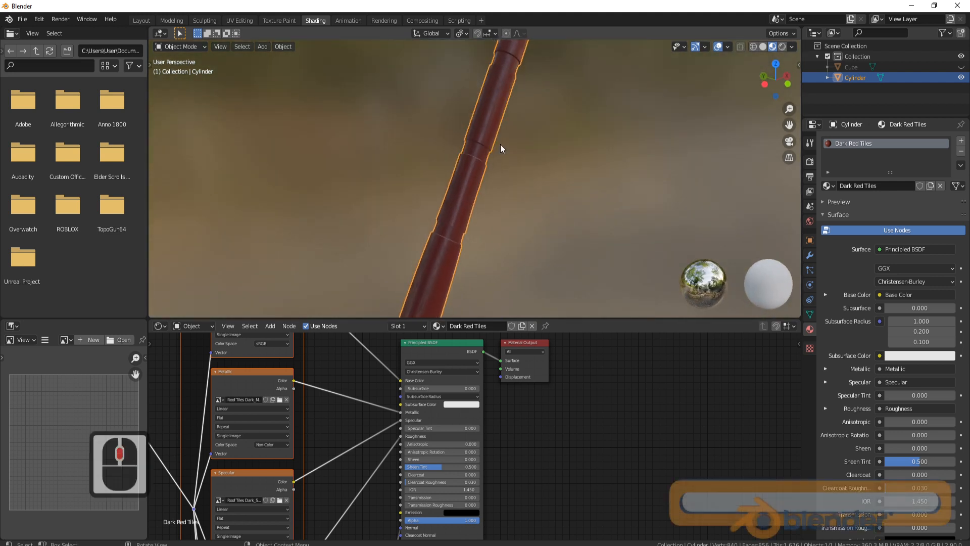
Switch to the Modeling workspace, set the viewport to Rendered shading, and change to Object Mode
left_click(175, 21)
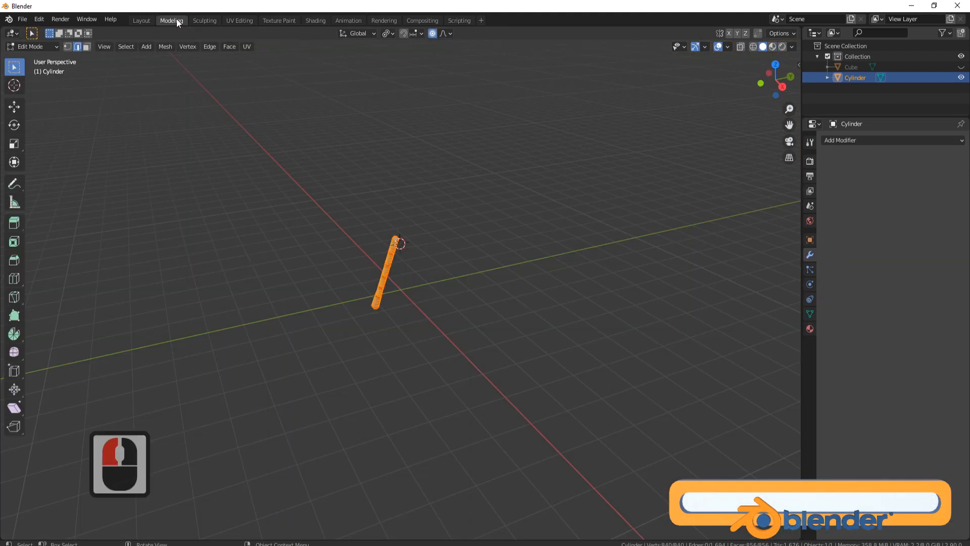
left_click(781, 47)
scroll(448, 260, "up", 9)
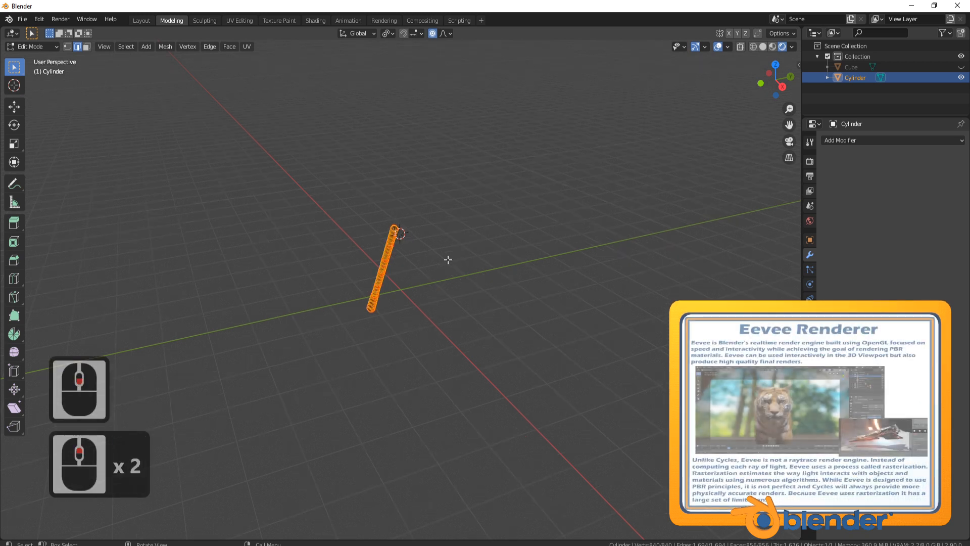
middle_click_drag(411, 264, 465, 236)
key("Tab")
scroll(440, 254, "down", 5)
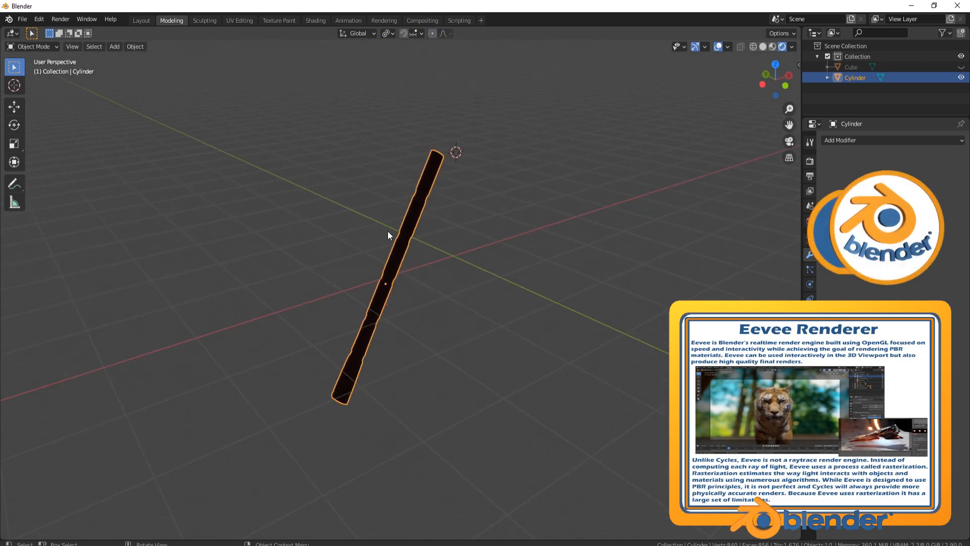
Add a Sun light to the scene
key("shift+a")
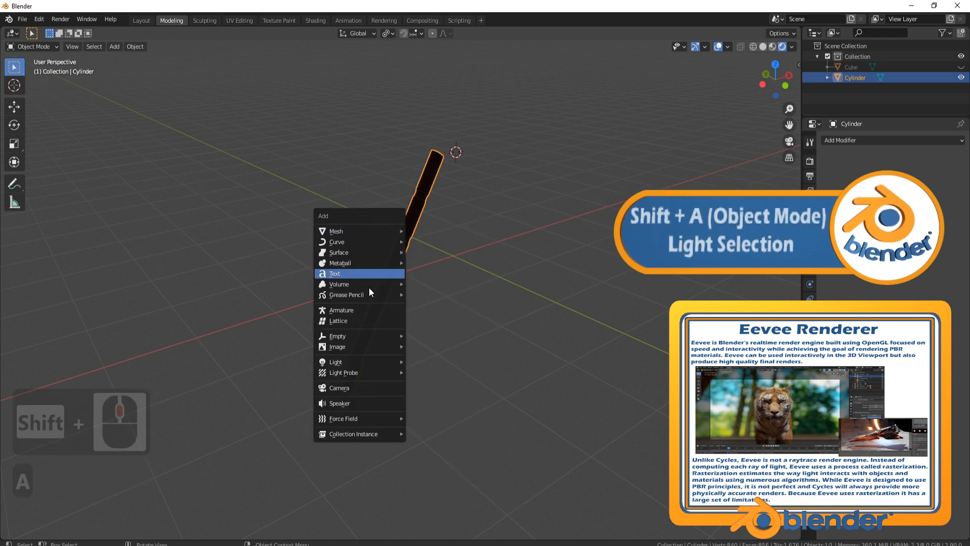
mouse_move(384, 361)
left_click(434, 374)
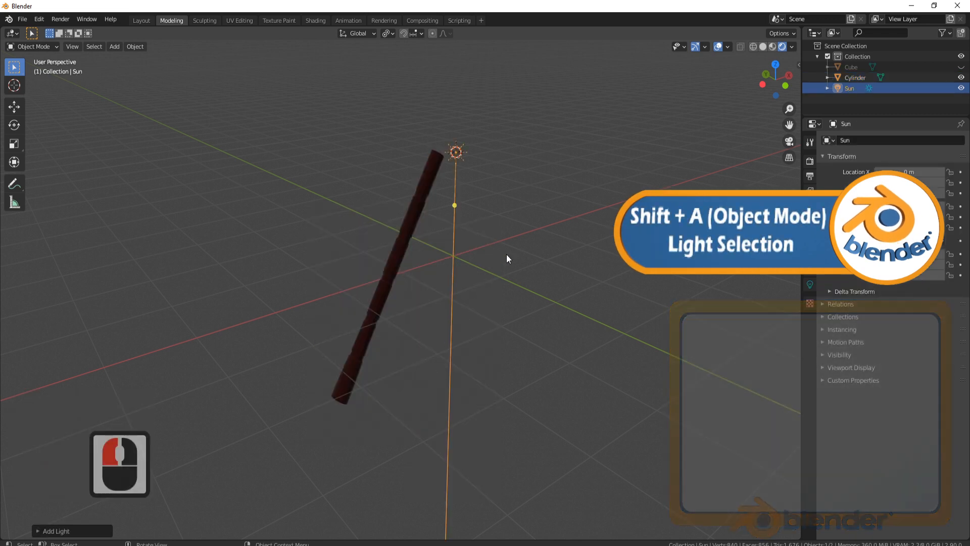
Move the sun light to about -5 m on X and about 3 m on Z
key("shift+space")
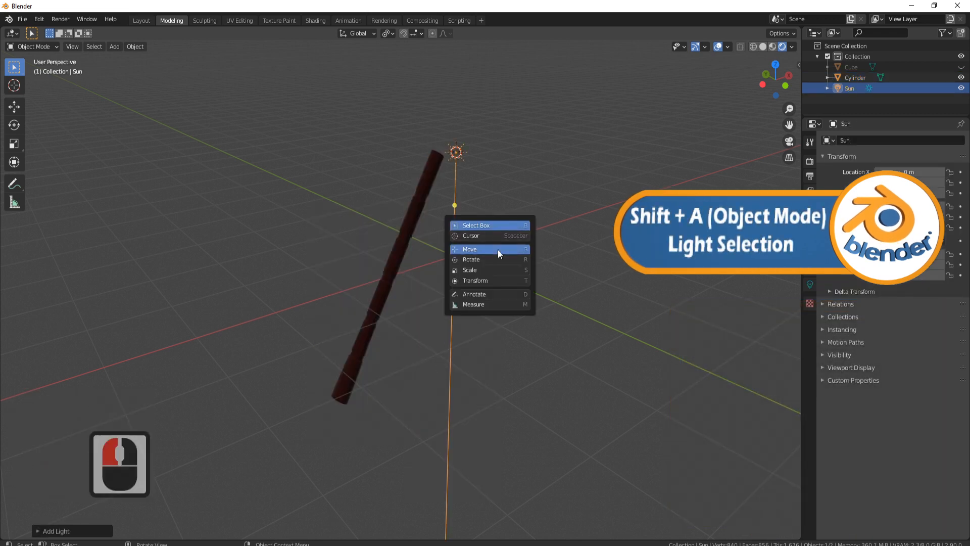
left_click(498, 250)
middle_click_drag(552, 152, 496, 176)
left_click_drag(496, 175, 99, 185)
middle_click_drag(184, 199, 220, 183, "shift")
left_click_drag(239, 172, 213, 43)
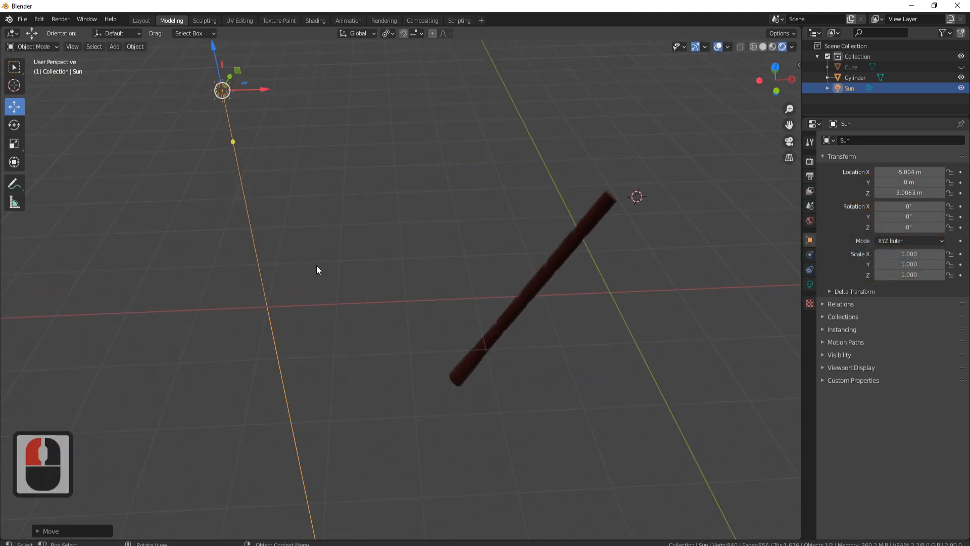
Rotate the sun light about the Y axis to about -55° so it aims at the pole
scroll(318, 288, "down", 4)
key("r")
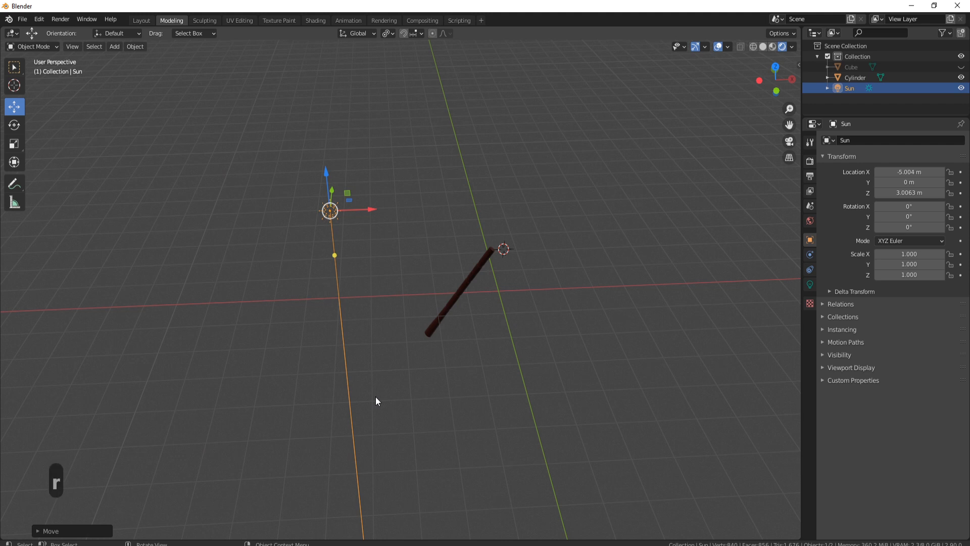
key("y")
left_click(541, 296)
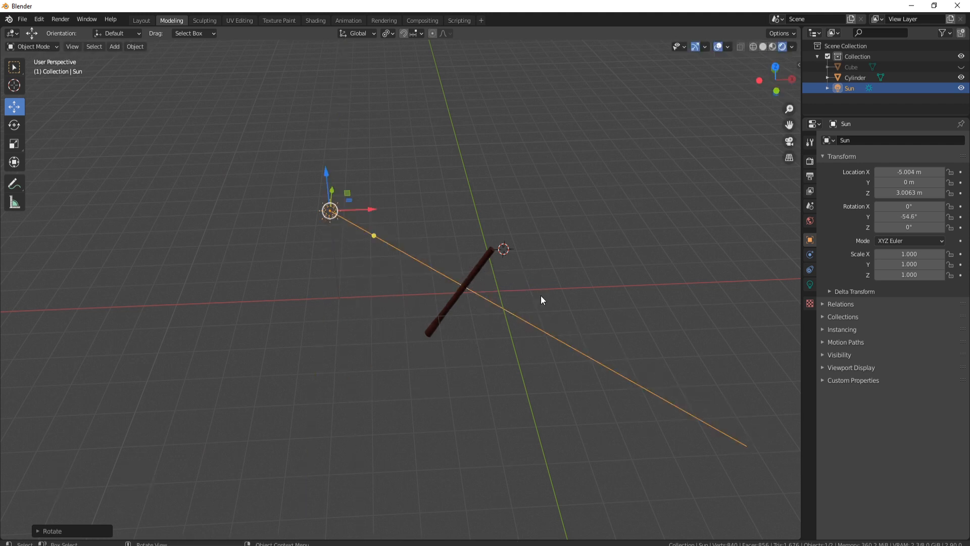
Rotate the sun light about the Z axis to about -31°
middle_click_drag(540, 295, 544, 353)
key("r")
key("z")
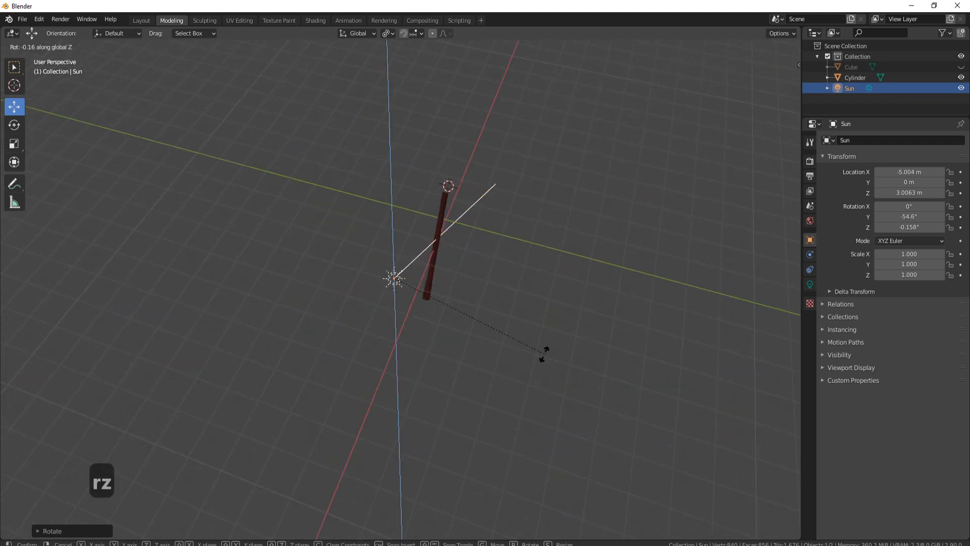
left_click(480, 403)
Examine the pole's texture and highlights under the sun light along its full length
scroll(600, 293, "up", 4)
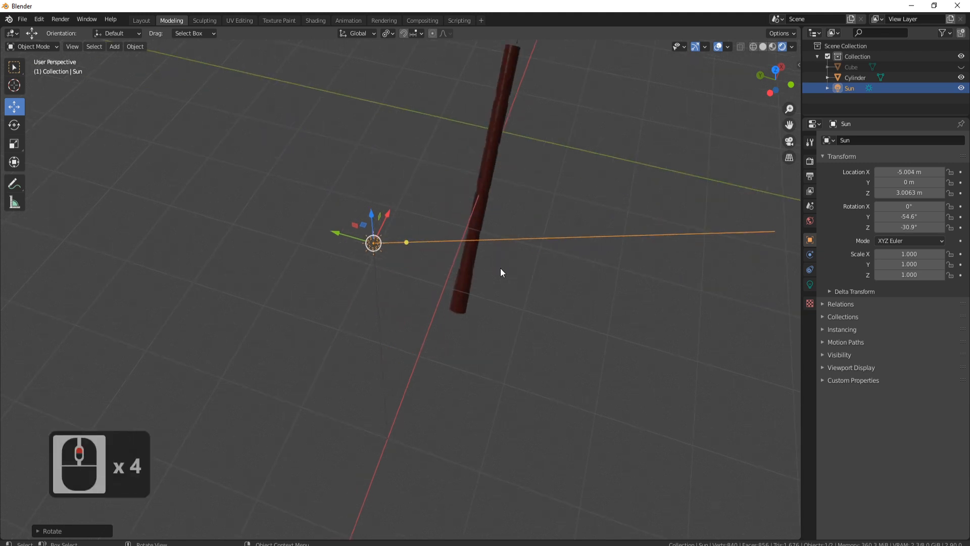
middle_click_drag(503, 271, 601, 205)
scroll(353, 255, "up", 4)
scroll(352, 251, "up", 4)
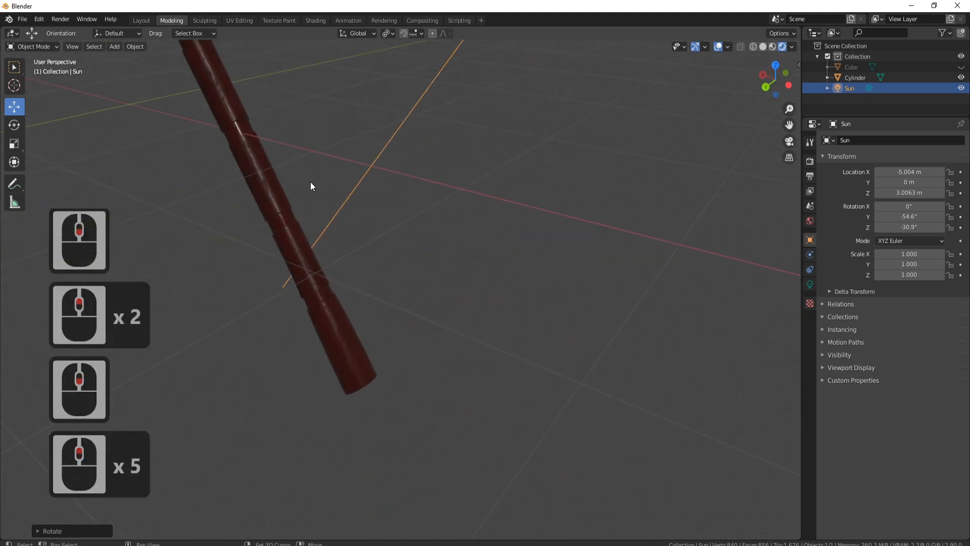
middle_click_drag(310, 181, 444, 265, "shift")
middle_click_drag(631, 288, 444, 342, "shift")
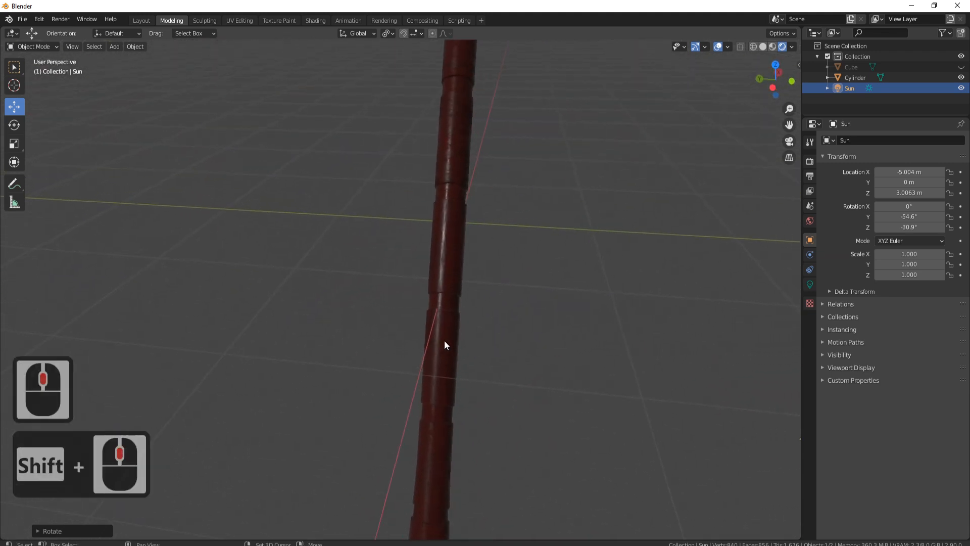
scroll(444, 304, "up", 3)
scroll(499, 300, "down", 3)
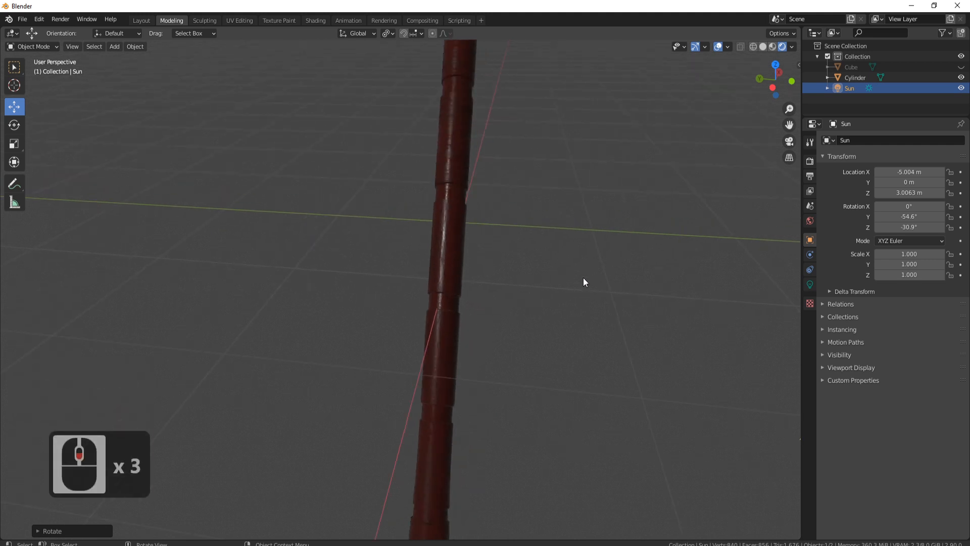
middle_click_drag(566, 278, 543, 332, "shift")
middle_click_drag(514, 172, 509, 249, "shift")
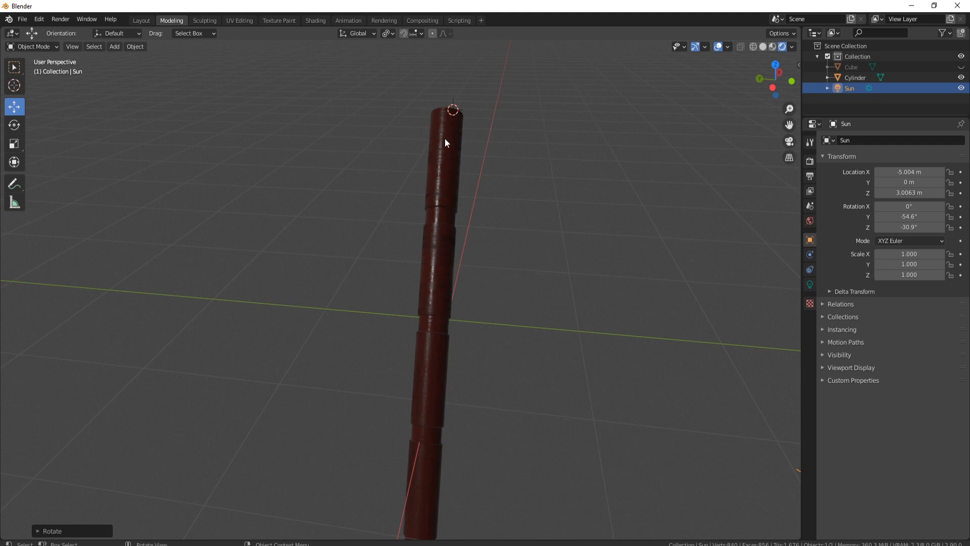
middle_click_drag(460, 313, 479, 268, "shift")
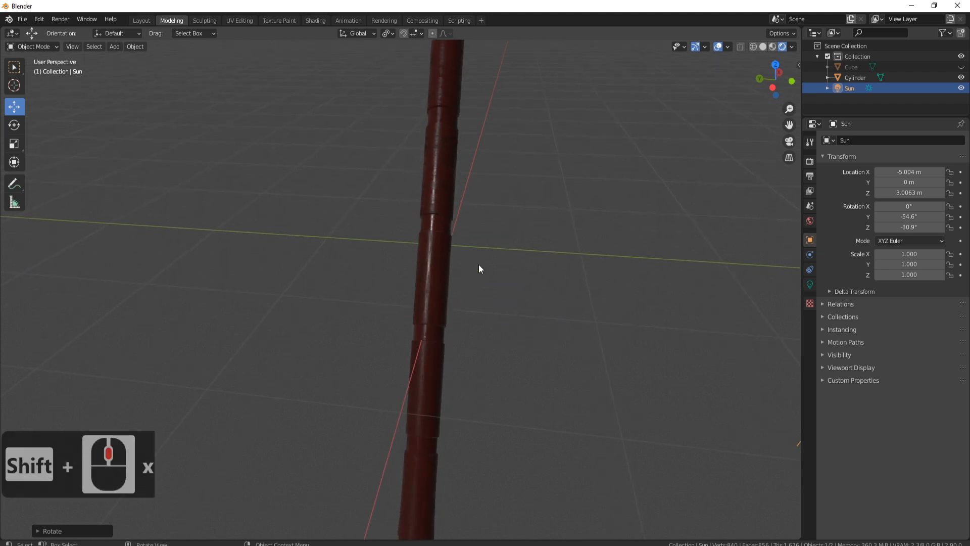
scroll(561, 187, "down", 3)
Switch to the UV Editing workspace, show the pole in Material Preview shading, and enter Edit Mode on it
left_click(240, 20)
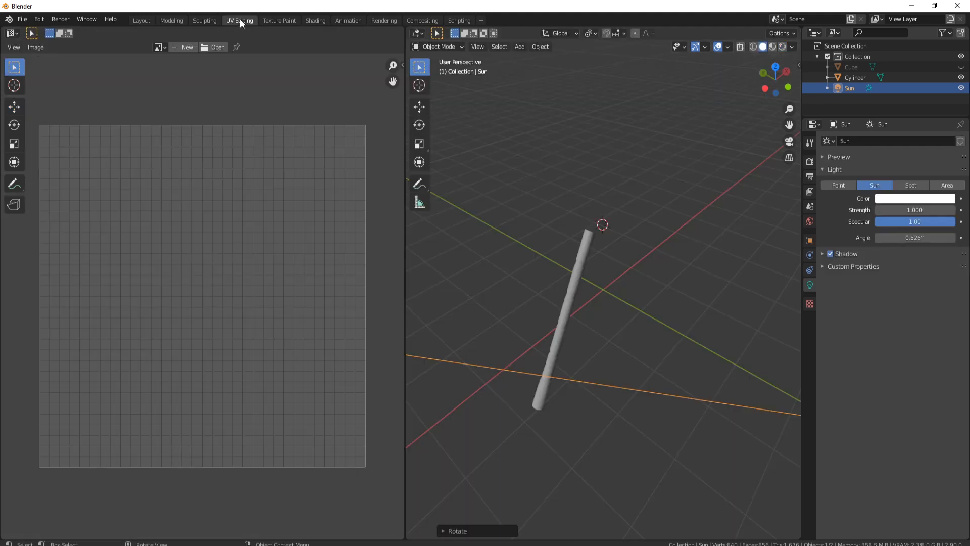
left_click(583, 251)
scroll(581, 245, "up", 6)
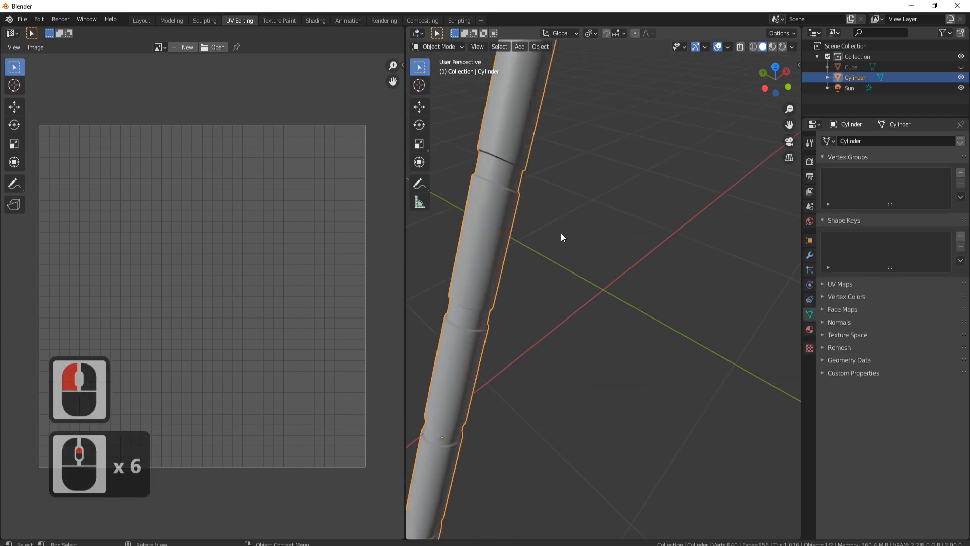
left_click(772, 47)
scroll(540, 208, "down", 3)
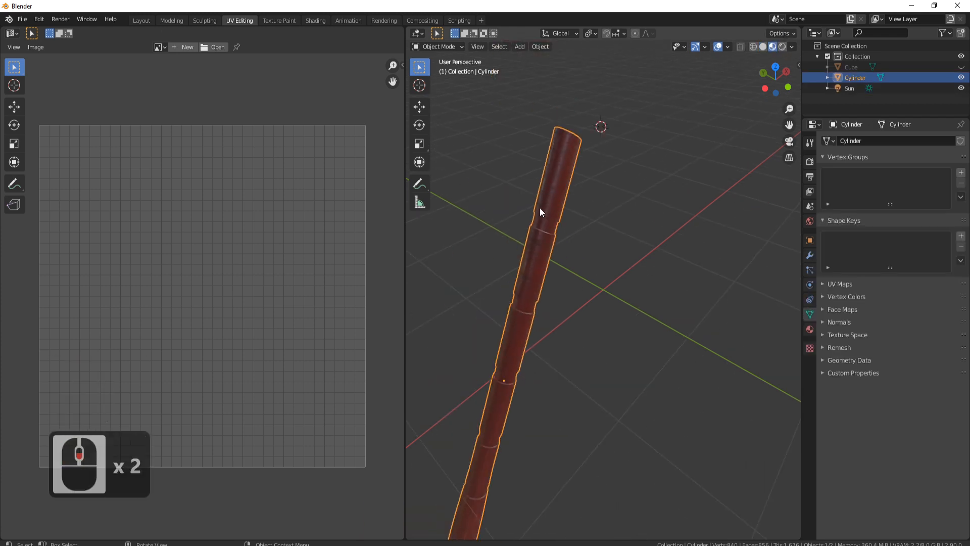
key("Tab")
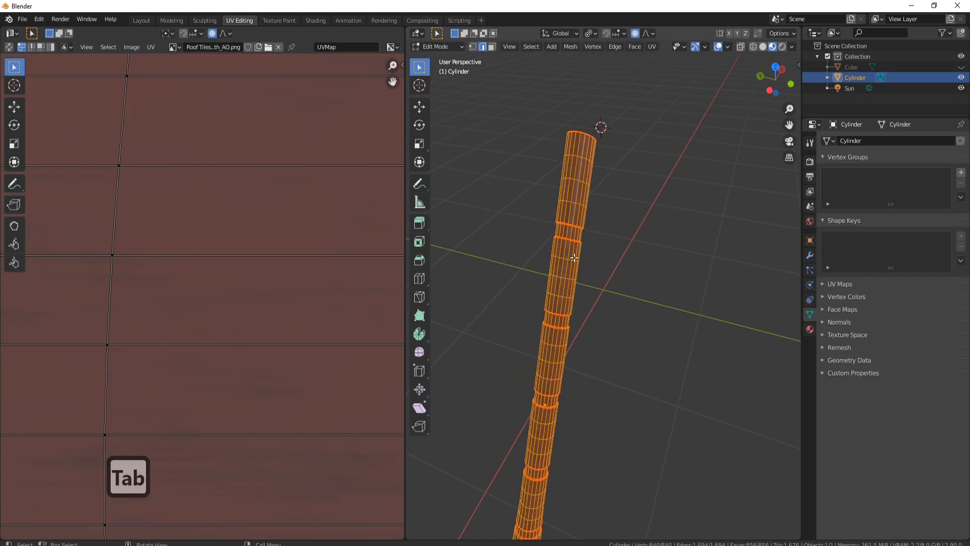
In face selection mode, select the linked faces of the pole's top two long segments and all their UVs
left_click(581, 190)
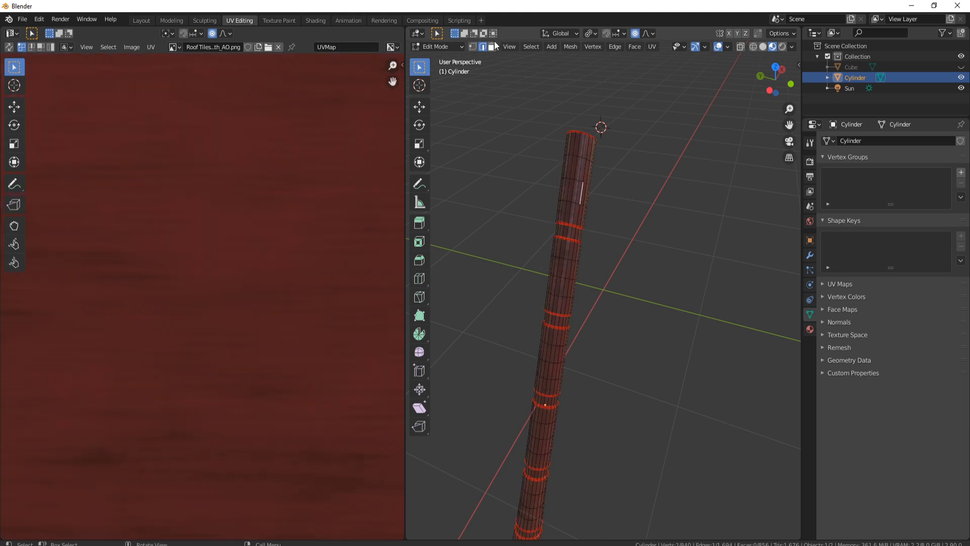
left_click(492, 47)
left_click(576, 188)
key("l")
key("l")
scroll(296, 318, "up", 6)
scroll(296, 317, "down", 9)
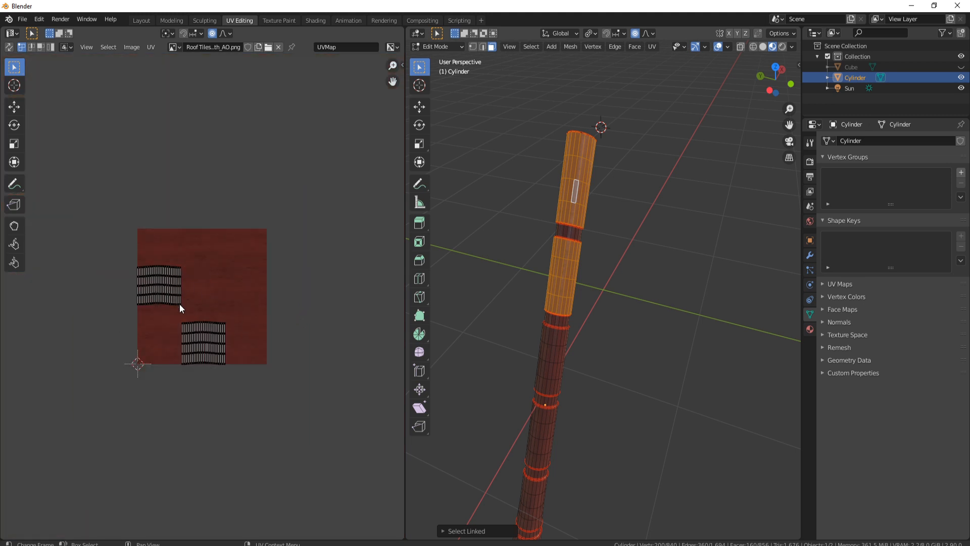
key("a")
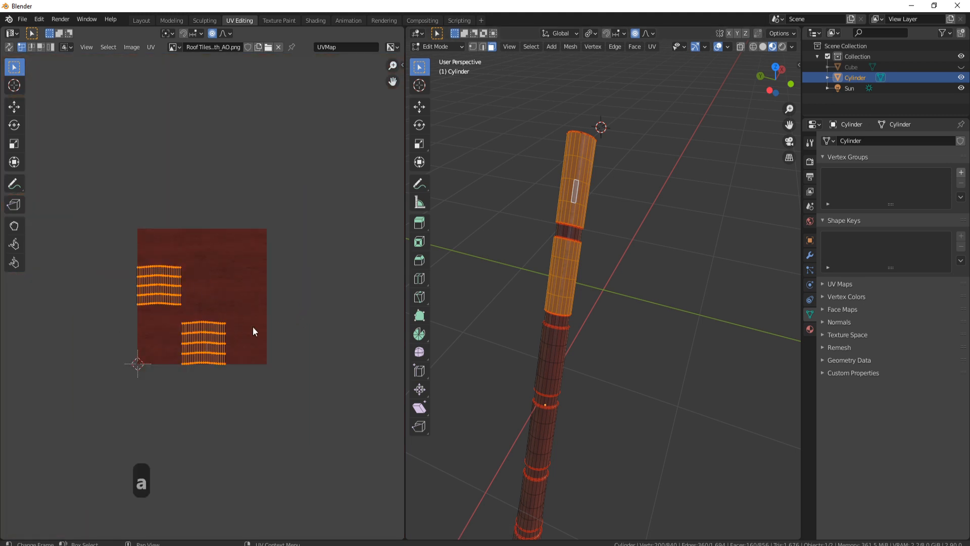
key("r")
key("9")
key("Escape")
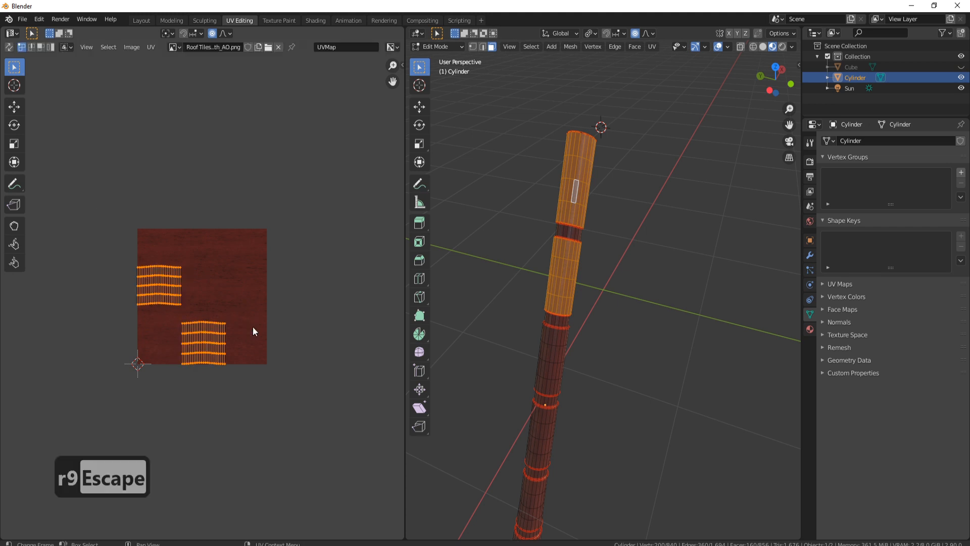
Turn off proportional editing for the UVs, rotate the two segments' UV islands by 90°, and move them further inside the texture
left_click(213, 34)
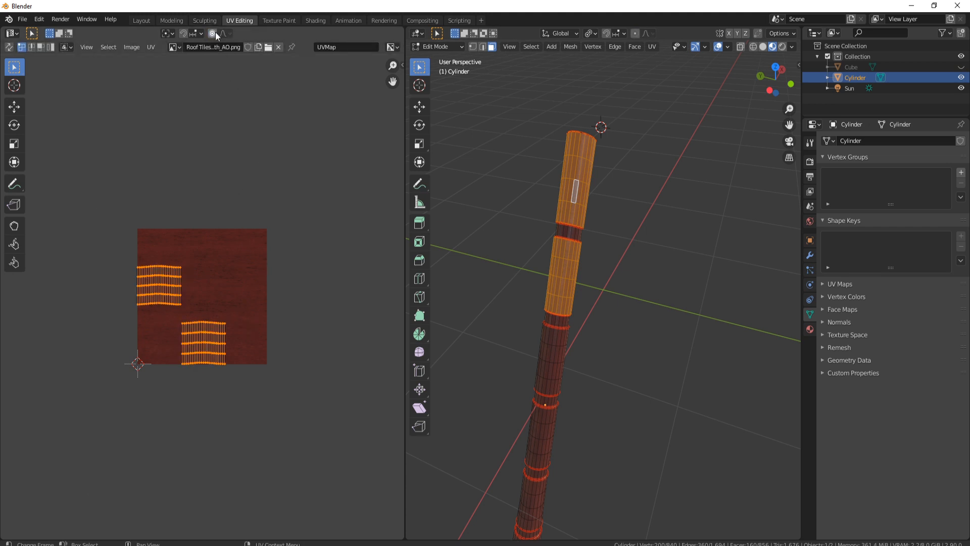
key("r")
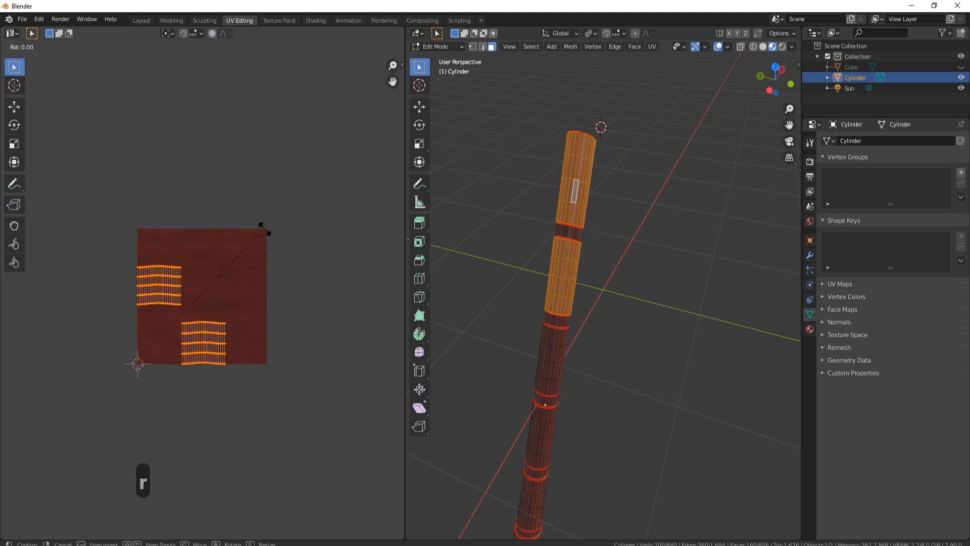
key("9")
key("0")
key("Return")
key("g")
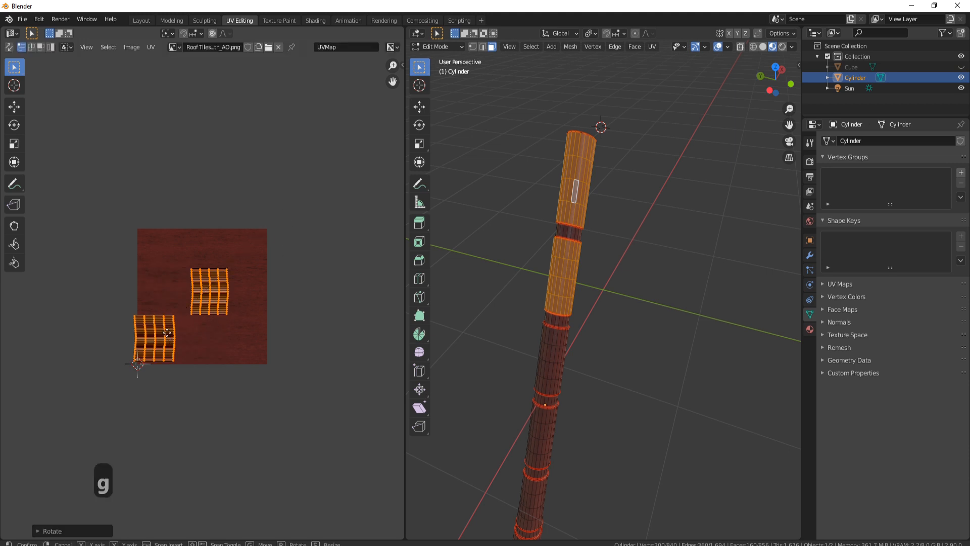
left_click(177, 312)
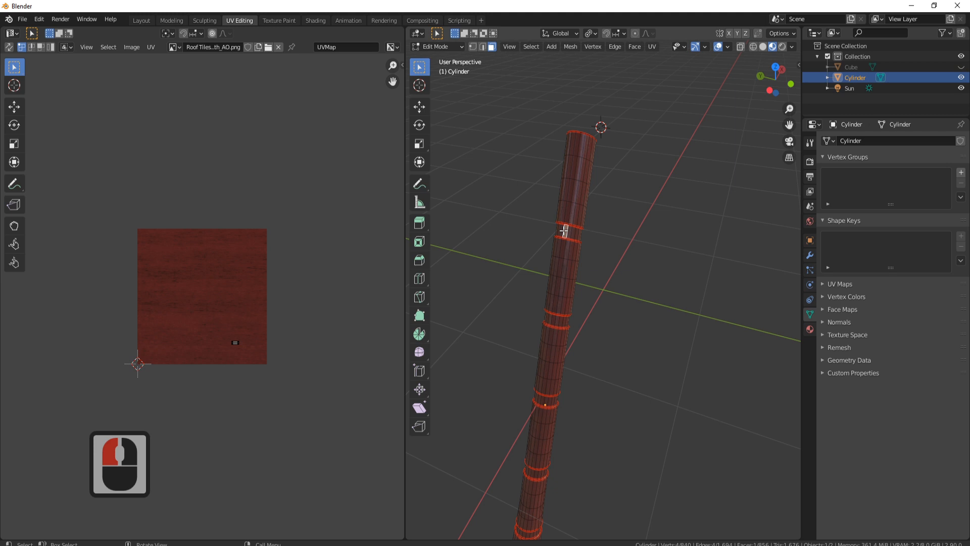
Select the linked faces of the first, third, fourth and fifth joint rings from the pole's top and rotate their UVs by 90°
key("l")
scroll(576, 315, "up", 2)
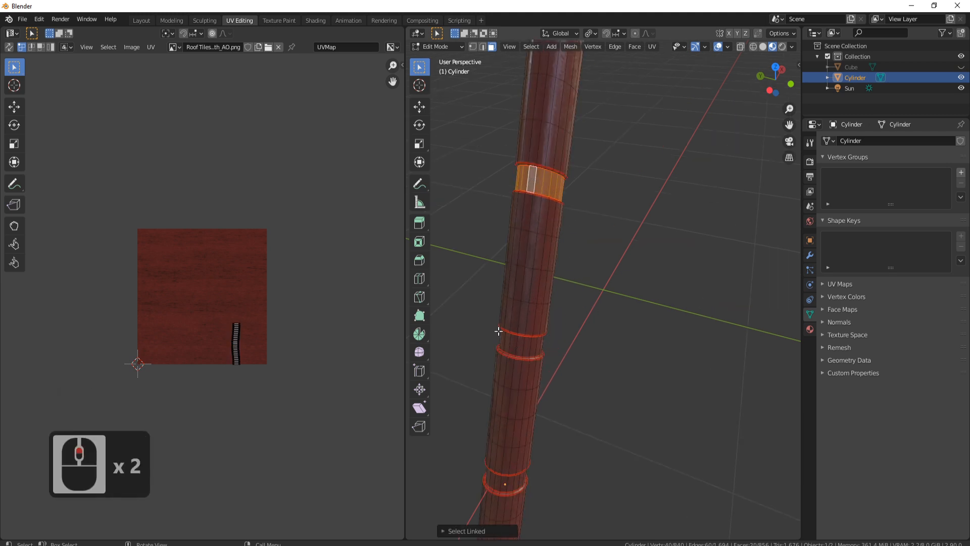
key("l")
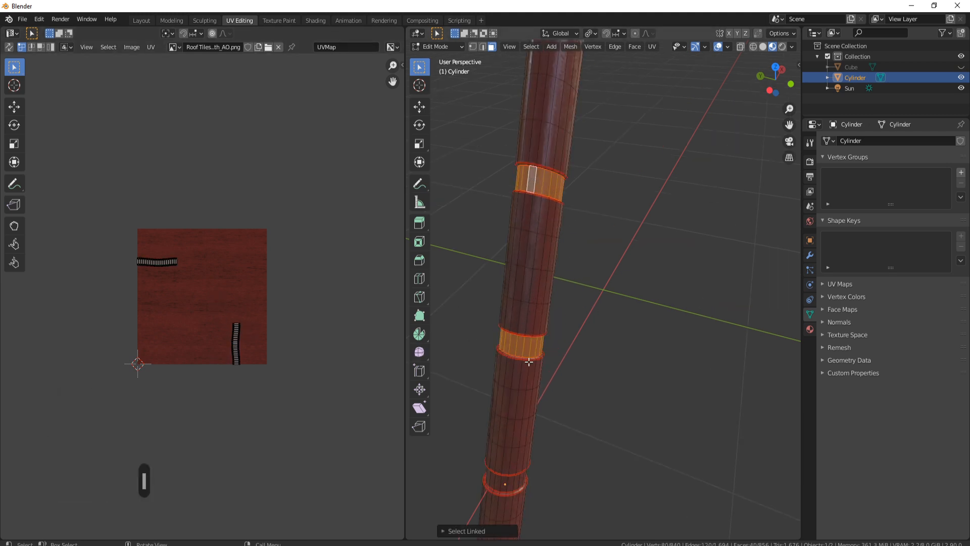
scroll(550, 405, "down", 3)
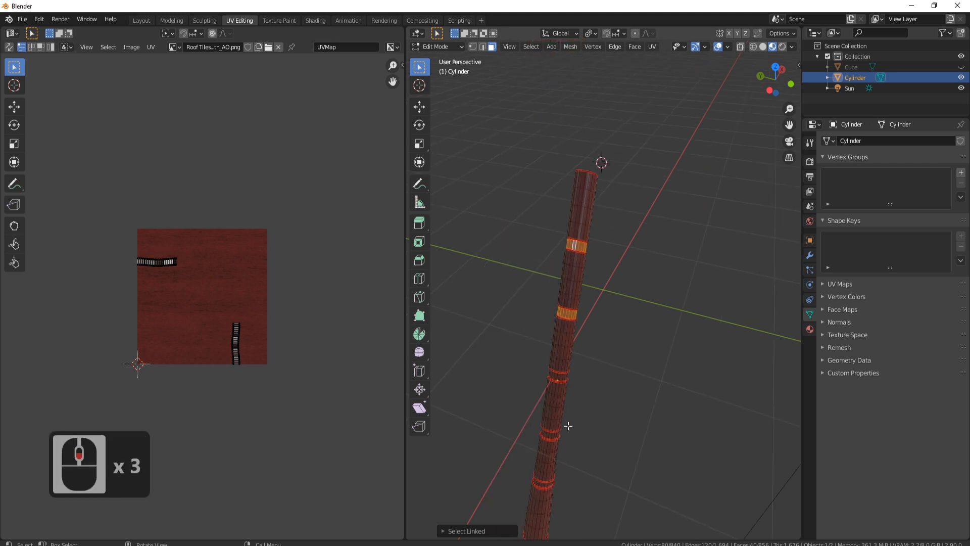
key("l")
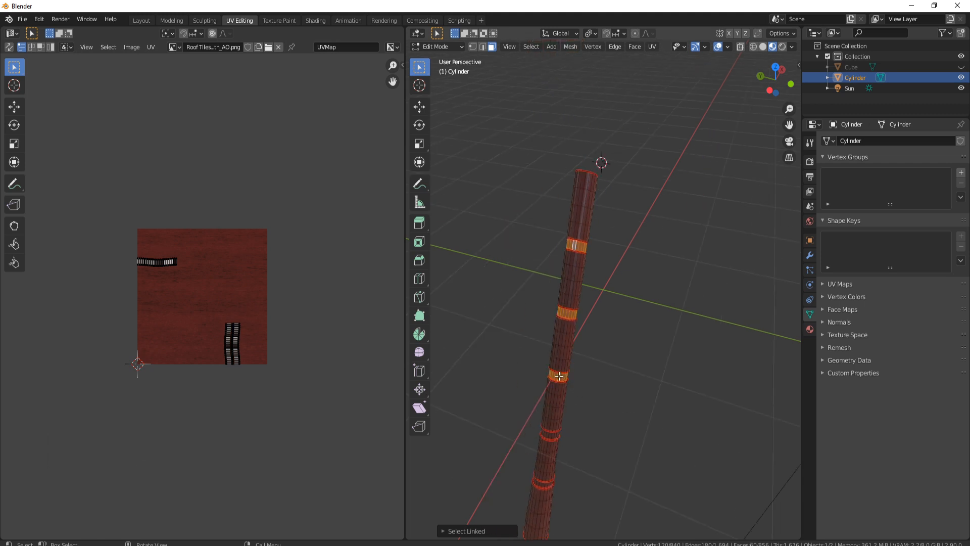
left_click(559, 376)
key("l")
key("l")
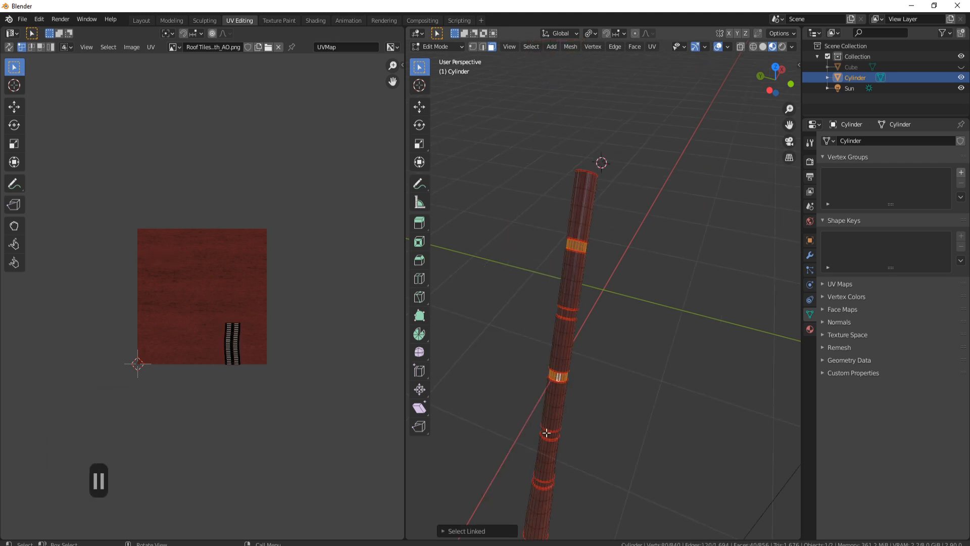
key("l")
middle_click_drag(578, 453, 542, 441)
key("l")
scroll(563, 468, "down", 2)
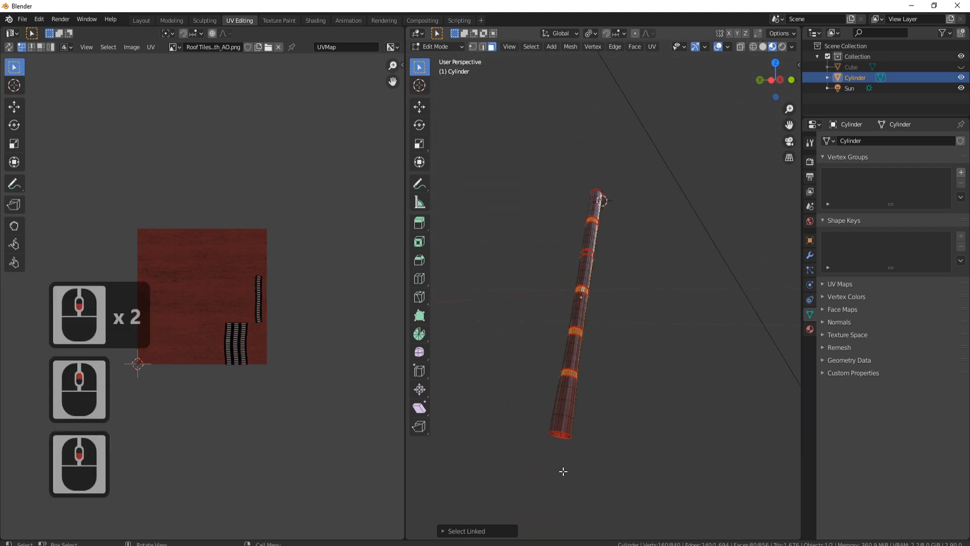
type("ar")
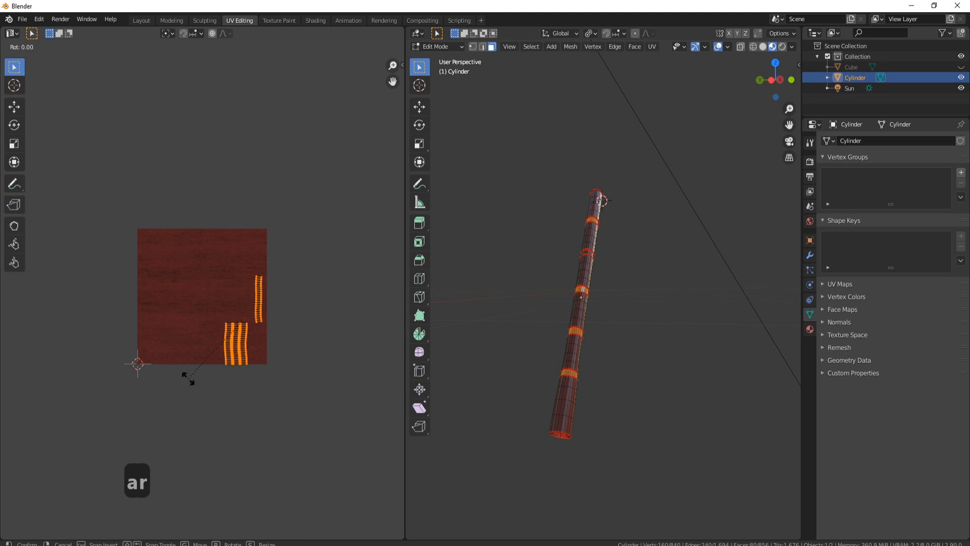
type("90")
key("Return")
Select the linked faces of all the pole's long segments to check their UV layout on the texture
middle_click_drag(628, 240, 630, 304)
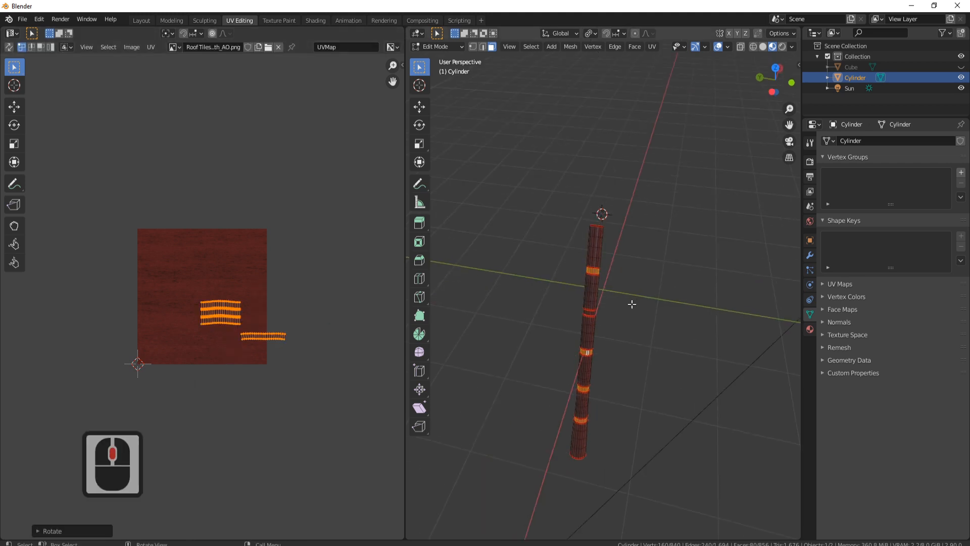
left_click(592, 336)
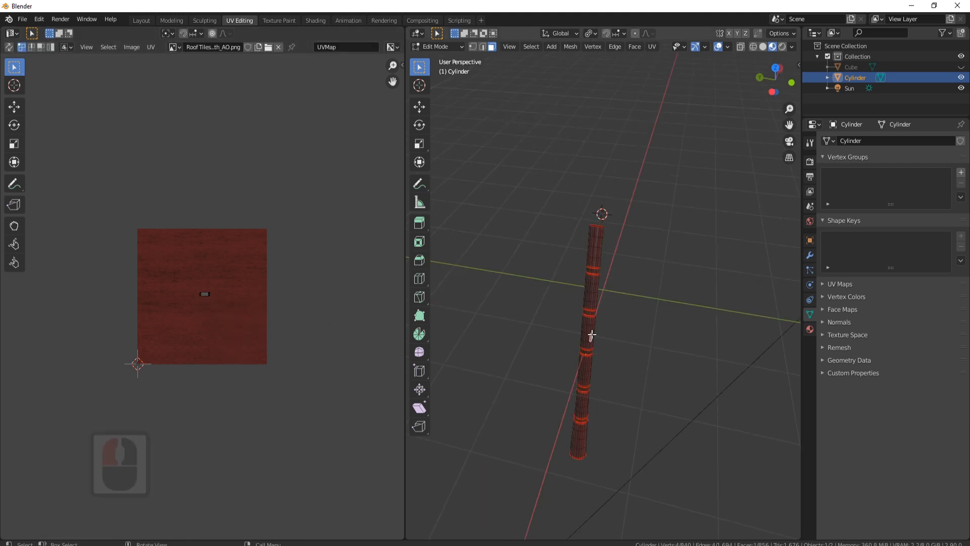
key("l")
key("l")
key("l")
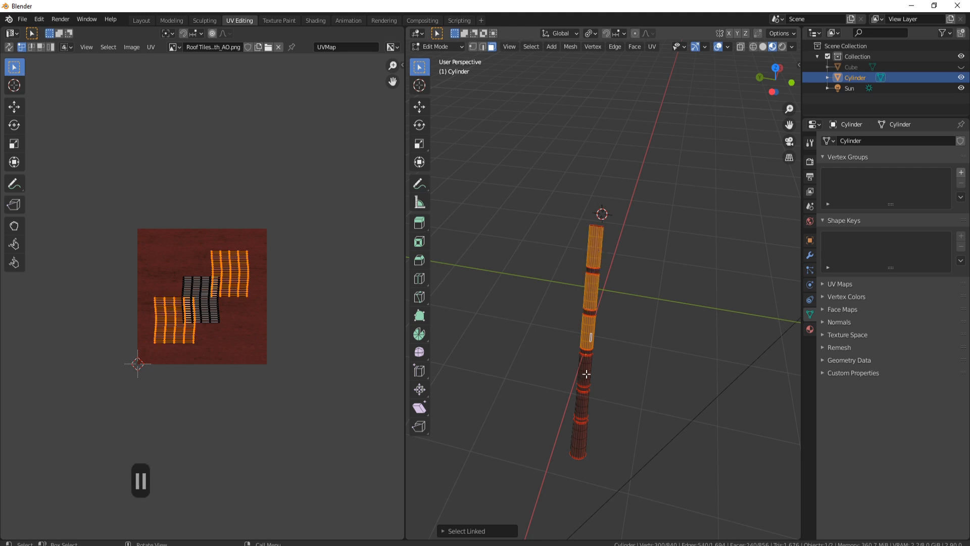
key("l")
key("l")
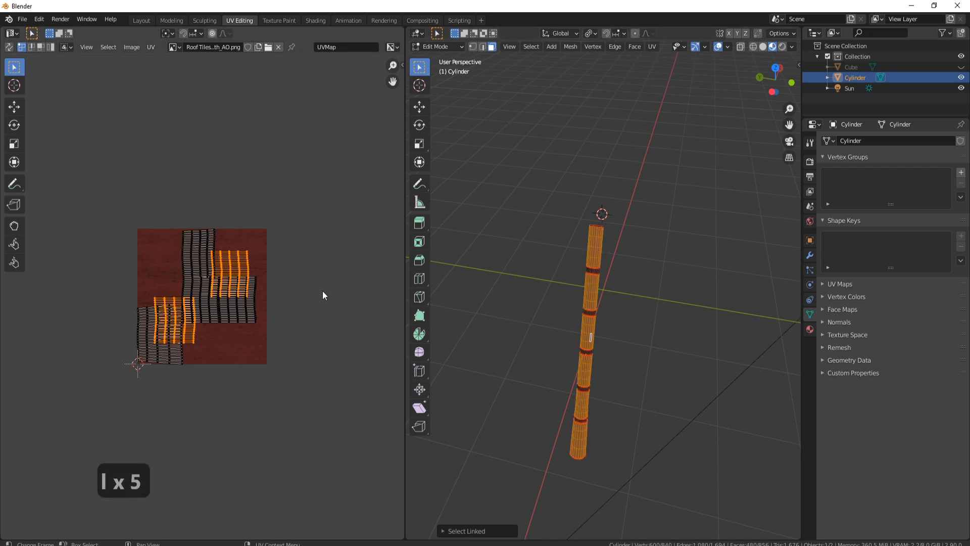
Return to Object Mode, switch to the Modeling workspace, and set its viewport to Material Preview shading
key("Tab")
middle_click_drag(649, 275, 589, 217)
scroll(598, 278, "up", 4)
scroll(615, 350, "down", 2)
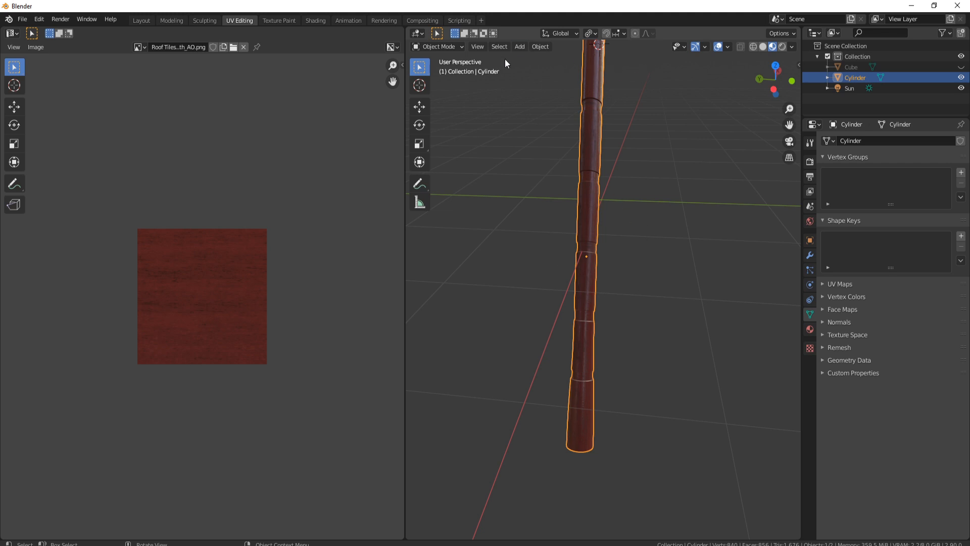
left_click(178, 20)
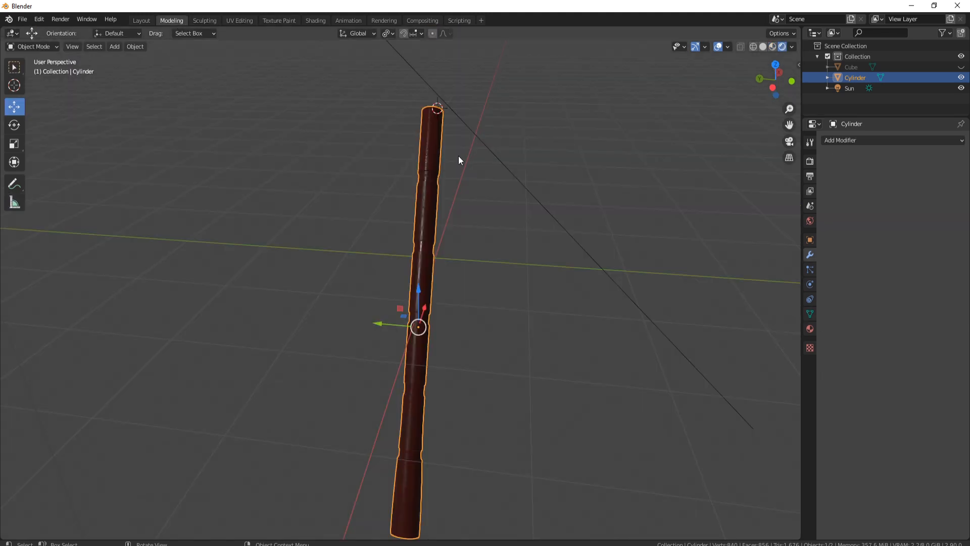
left_click(772, 46)
mouse_move(434, 220)
middle_mouse_down()
mouse_move(437, 229)
mouse_move(393, 93)
middle_mouse_up()
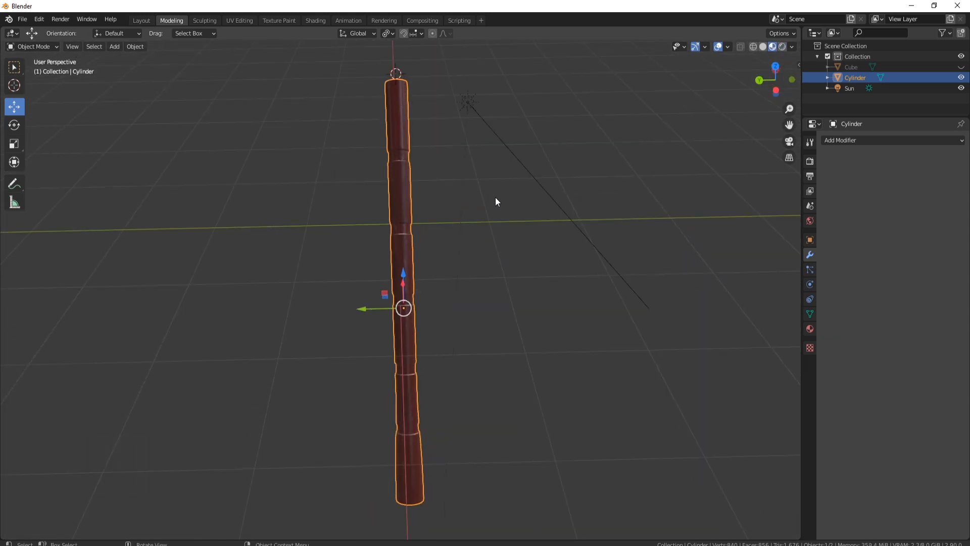
Unhide the roof slab and select it
key("alt+h")
left_click(541, 90)
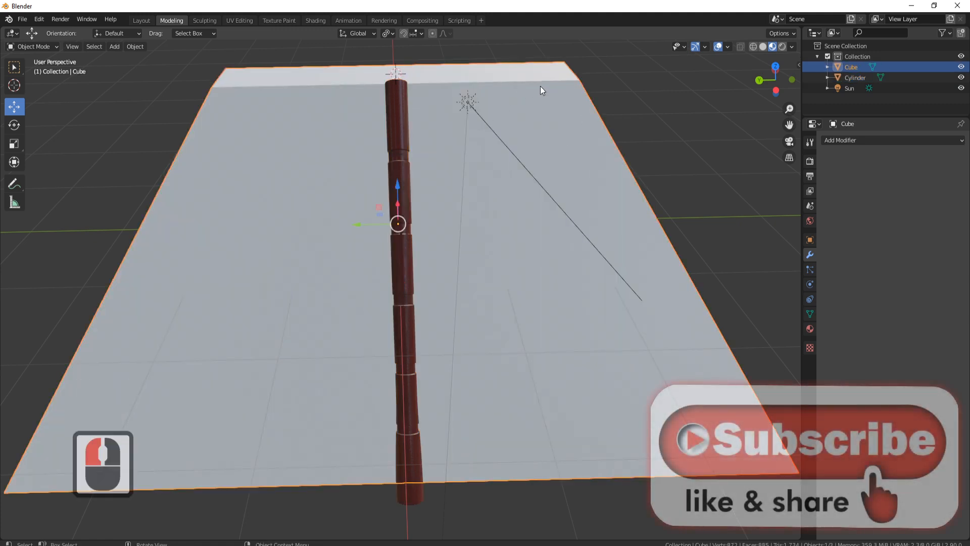
middle_click_drag(551, 152, 554, 137)
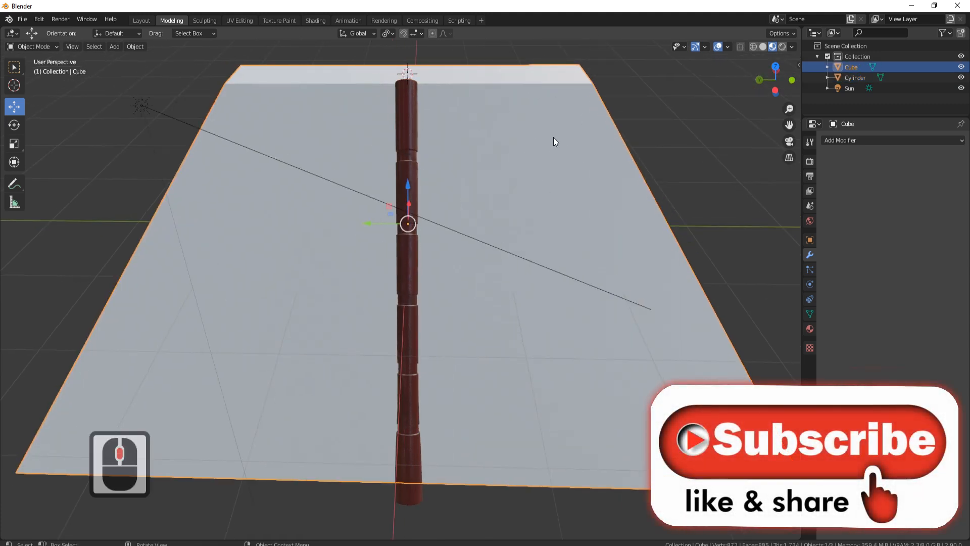
Add a cube at the roof ridge and scale it down to a small block near the pole's top
key("shift+a")
mouse_move(543, 39)
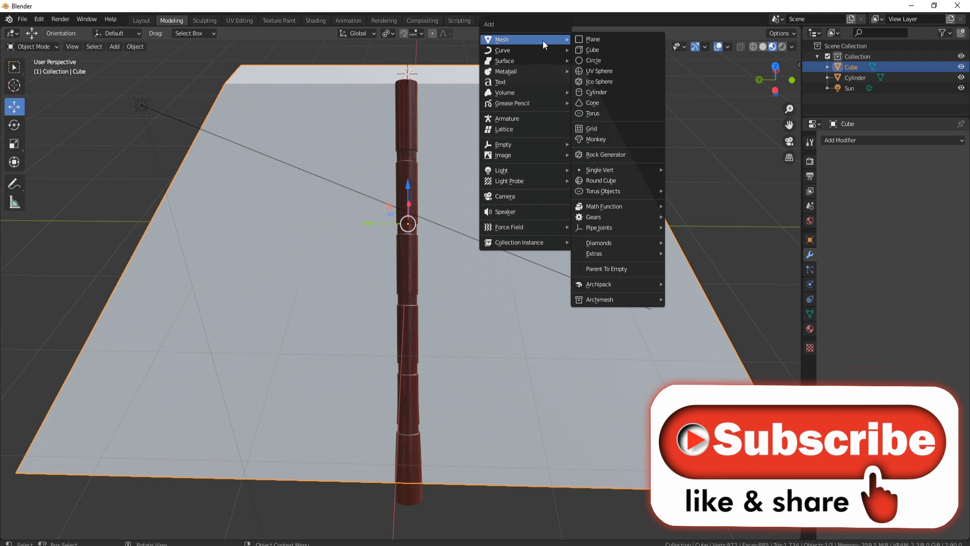
left_click(612, 50)
scroll(559, 190, "down", 2)
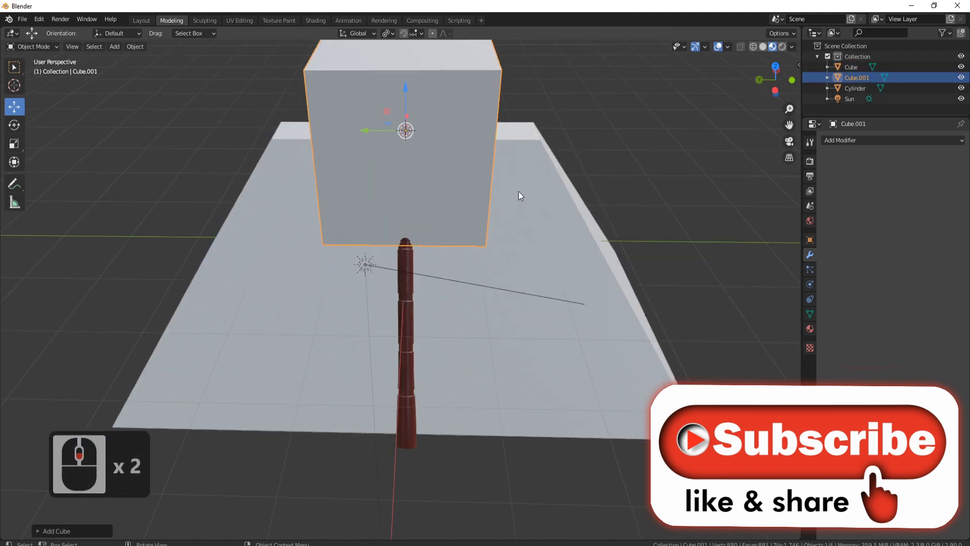
middle_click_drag(520, 195, 580, 217, "shift")
key("s")
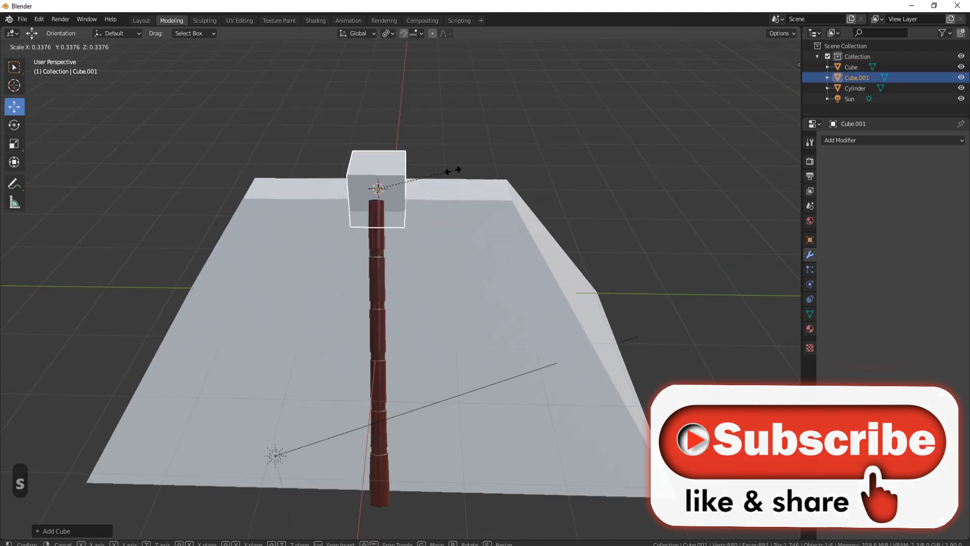
left_click(411, 177)
Move the small cube off the ridge to the upper end of the pole on the roof slope
middle_click_drag(501, 191, 450, 181)
key("g")
left_click(429, 170)
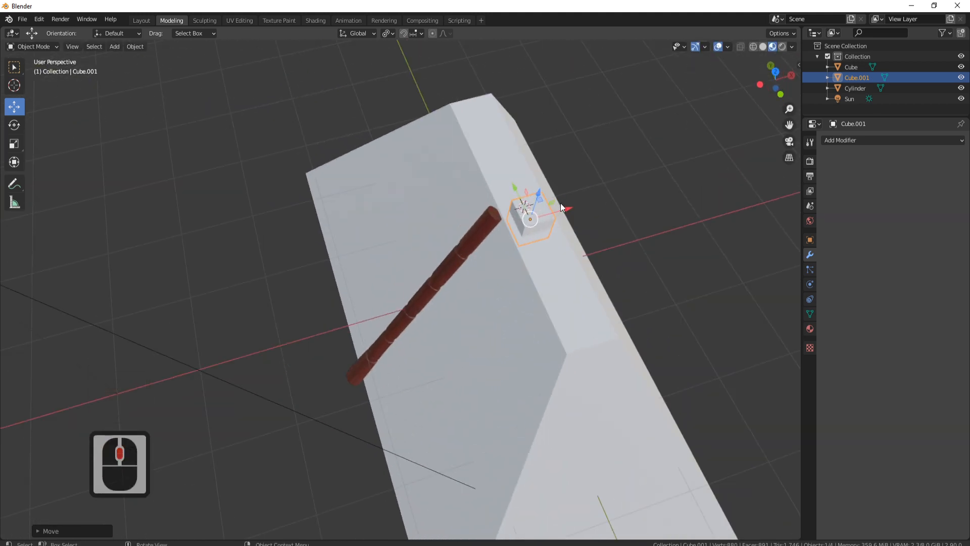
key("g")
left_click(528, 203)
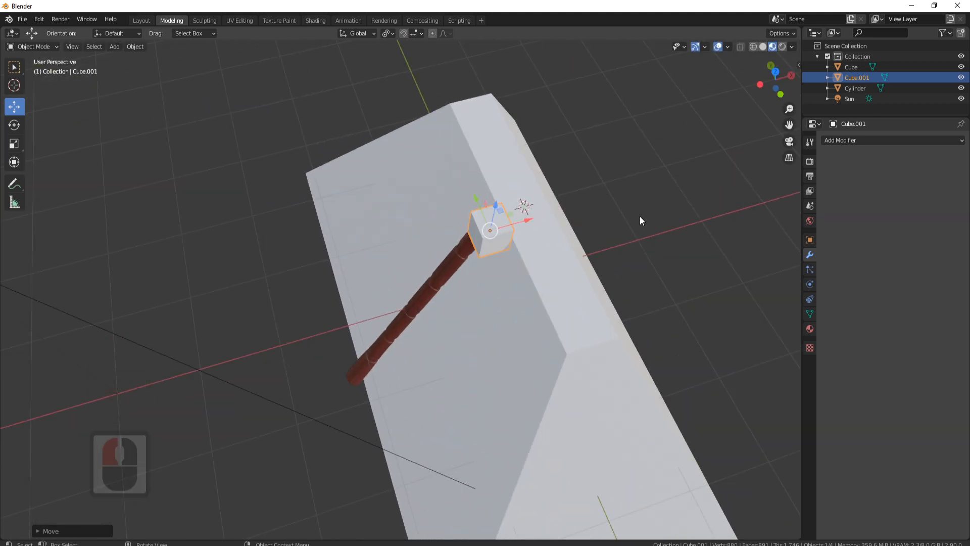
Scale the small cube down along X to flatten it into a thin plate
key("s")
key("y")
key("x")
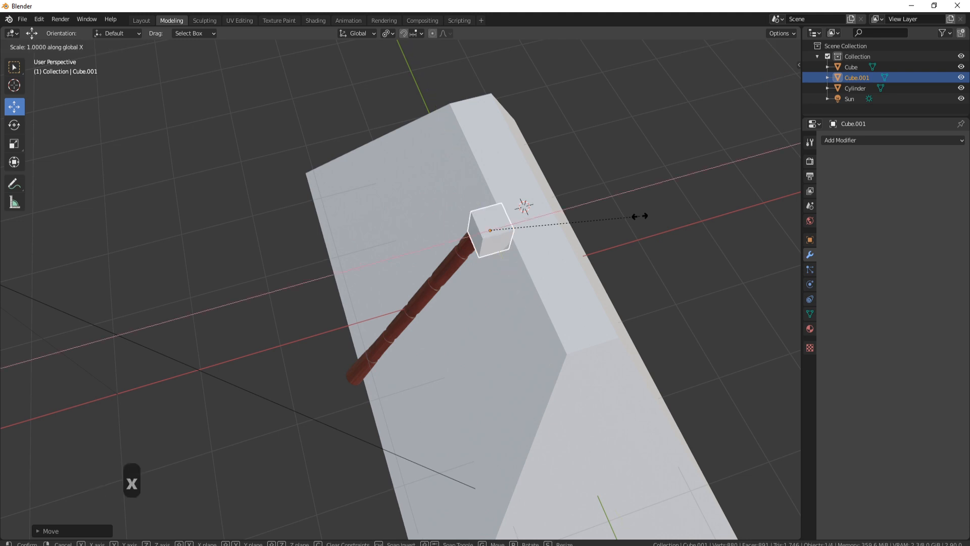
left_click(526, 206)
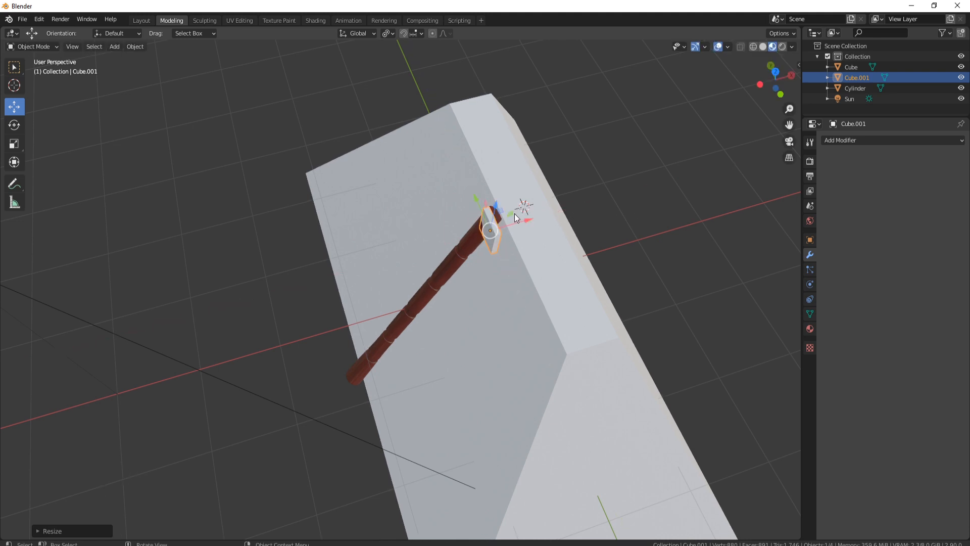
middle_click_drag(481, 283, 573, 296)
middle_click_drag(438, 217, 395, 273)
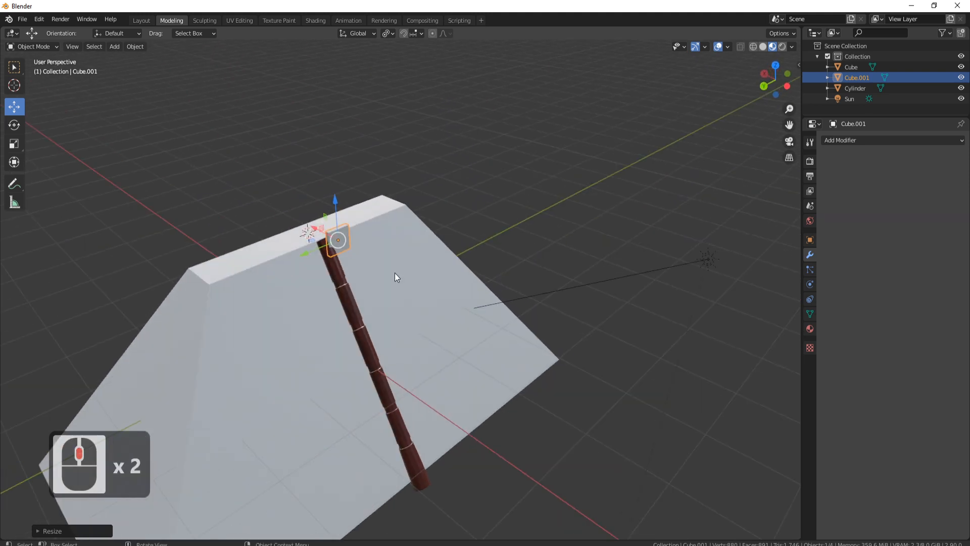
Enlarge the thin plate along the Z and Y axes
key("s")
key("z")
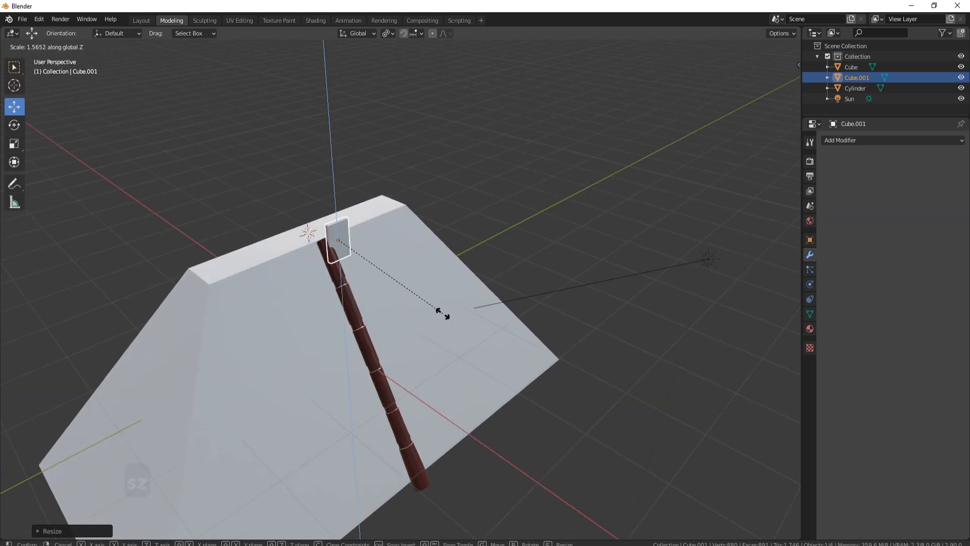
left_click(453, 280)
key("s")
key("y")
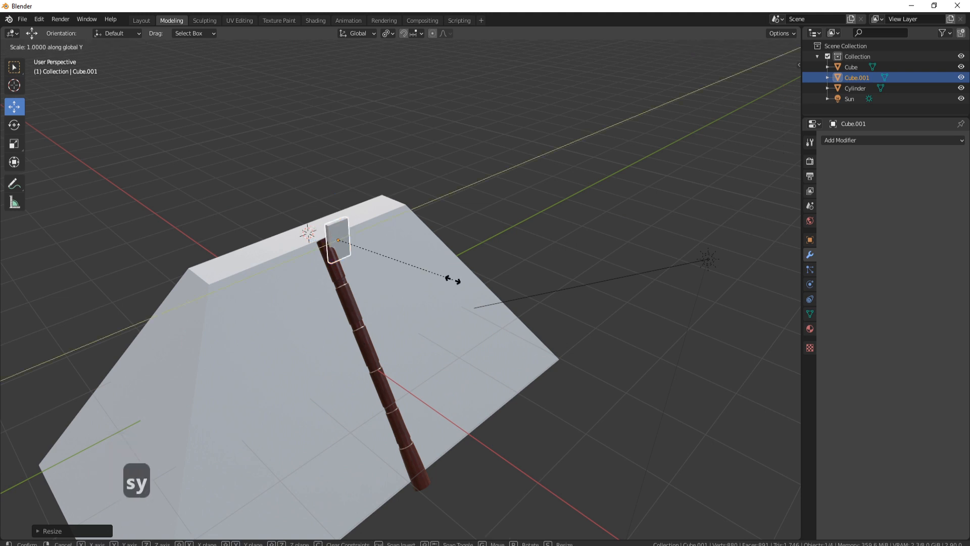
left_click(522, 285)
Reposition the plate at the top of the roof slope beside the pole and lower it along Z
middle_click_drag(523, 285, 444, 268)
key("g")
left_click(381, 237)
scroll(395, 256, "up", 3)
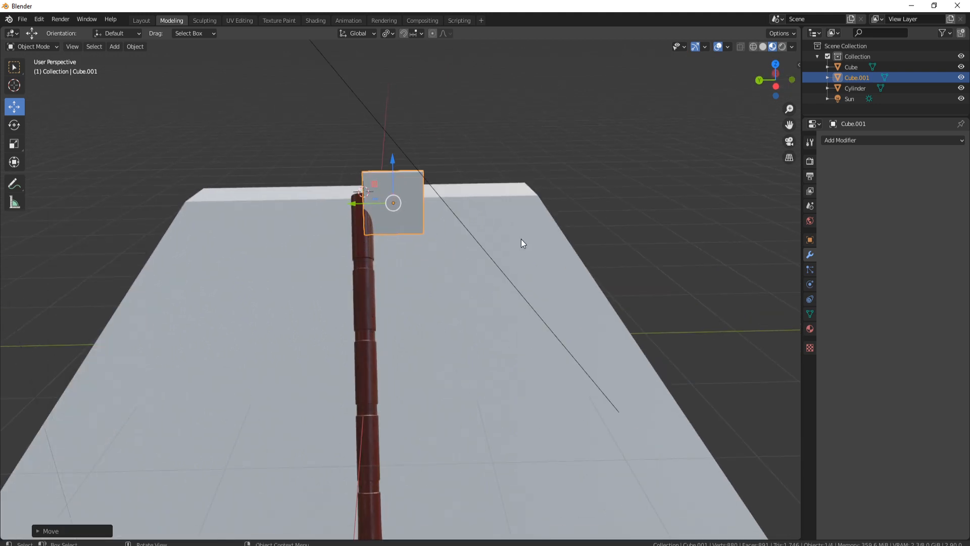
middle_click_drag(521, 239, 526, 219)
left_click_drag(543, 191, 546, 230)
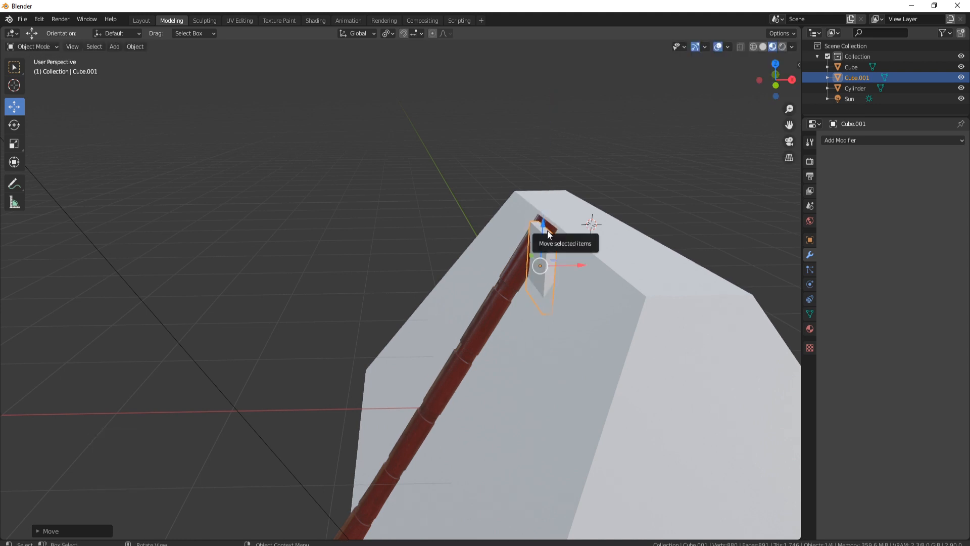
In the front orthographic view, rotate the plate about 37° around the Y axis to tilt it along the roof slope
key("KP_3")
key("KP_1")
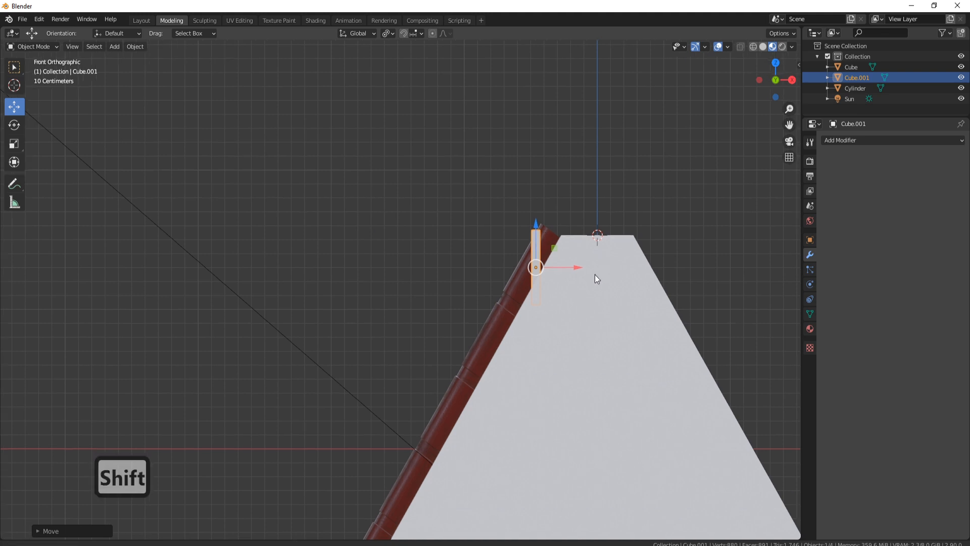
middle_click_drag(547, 231, 394, 205, "shift")
key("r")
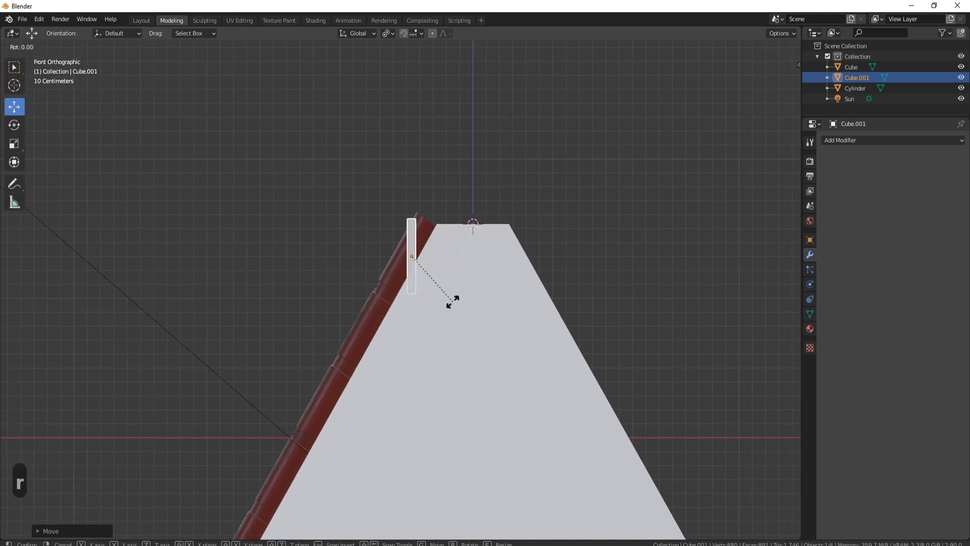
key("y")
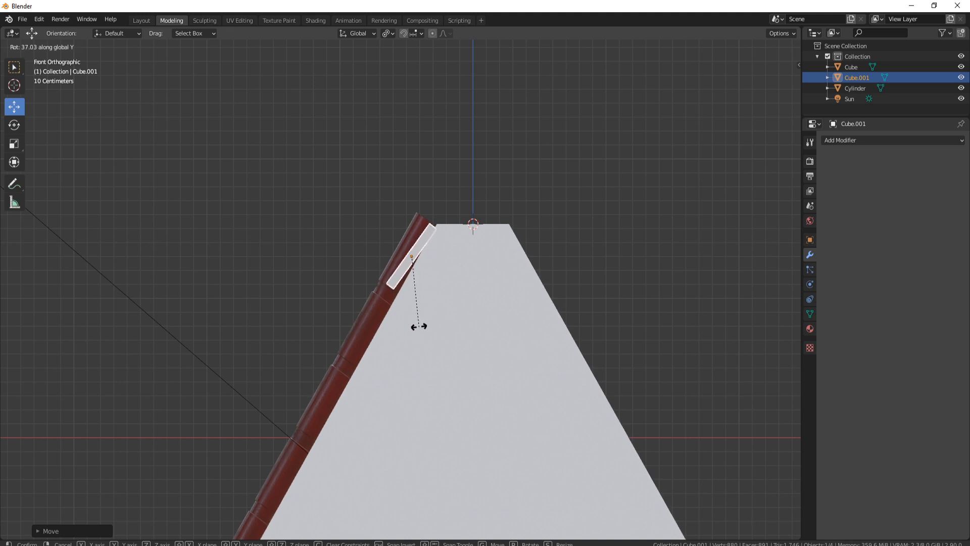
left_click(418, 327)
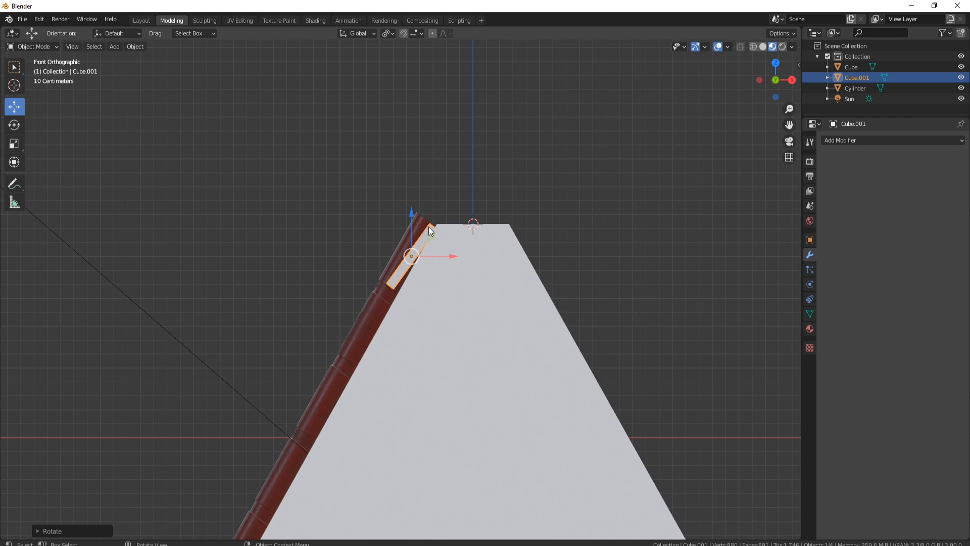
Nudge the tilted plate slightly along Z and X to refine its position on the roof slope
scroll(318, 419, "down", 3)
middle_click_drag(317, 420, 311, 397, "shift")
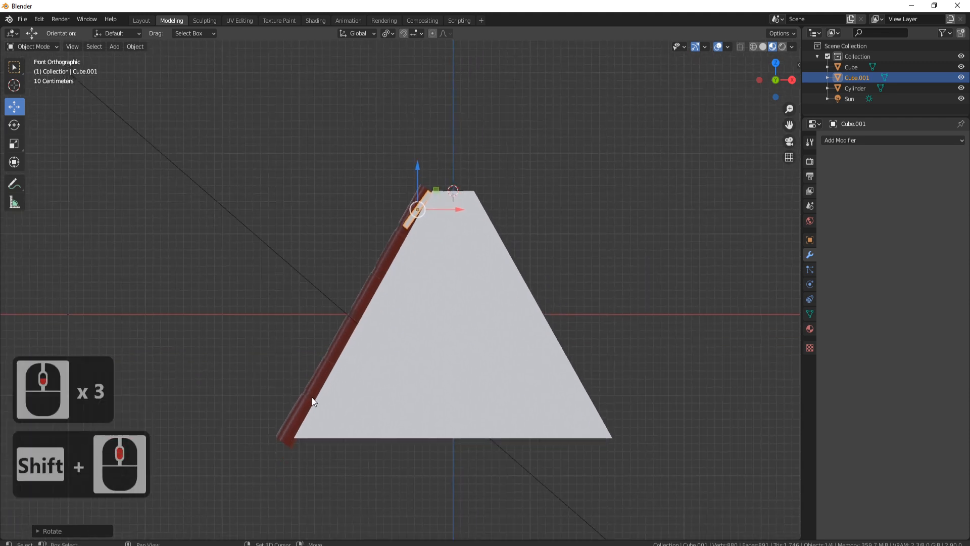
scroll(399, 238, "up", 5)
middle_click_drag(429, 150, 429, 171, "shift")
middle_click_drag(430, 172, 433, 242, "shift")
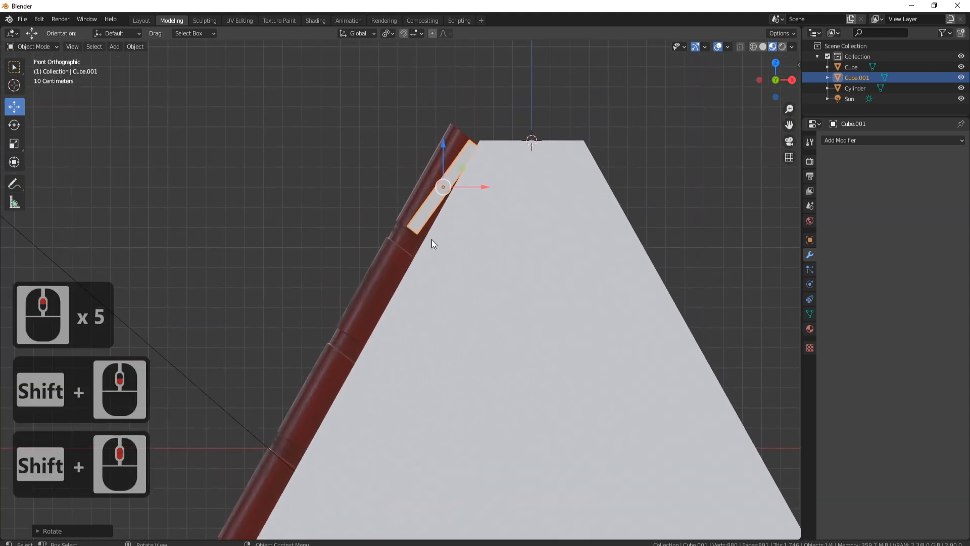
left_click_drag(443, 146, 443, 145)
left_click_drag(484, 186, 482, 185)
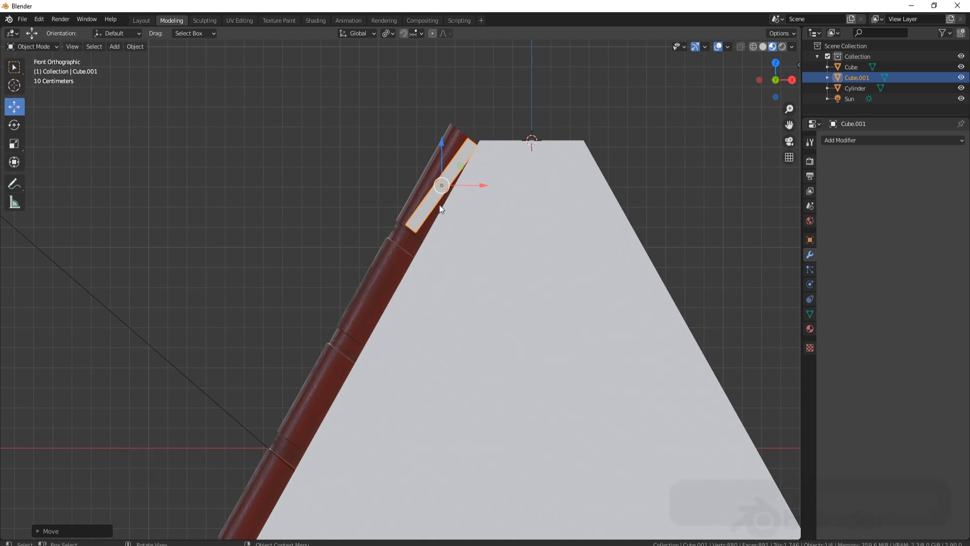
Shift the plate slightly along Y, away from the pole's centre, to reduce their overlap
scroll(501, 202, "down", 3)
middle_click_drag(501, 202, 517, 263)
scroll(517, 263, "up", 4)
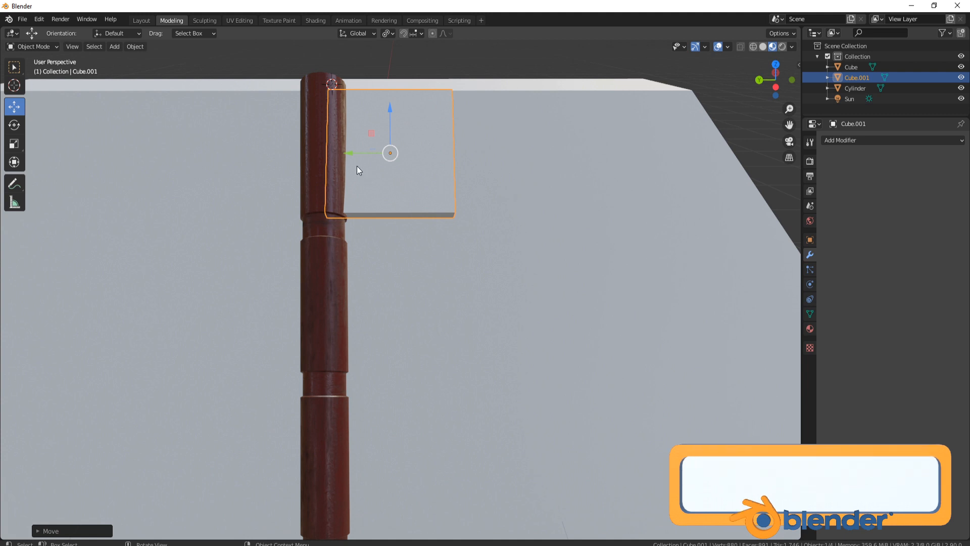
left_click_drag(346, 153, 352, 153)
Add an Array modifier to the plate, keeping the relative X factor at 1.000 and setting the Z factor to -0.900
left_click(845, 141)
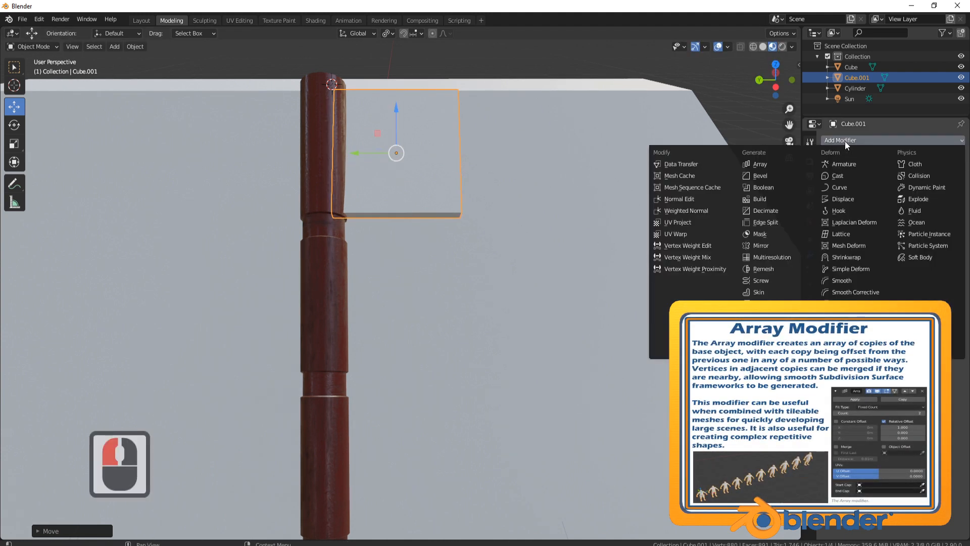
left_click(759, 164)
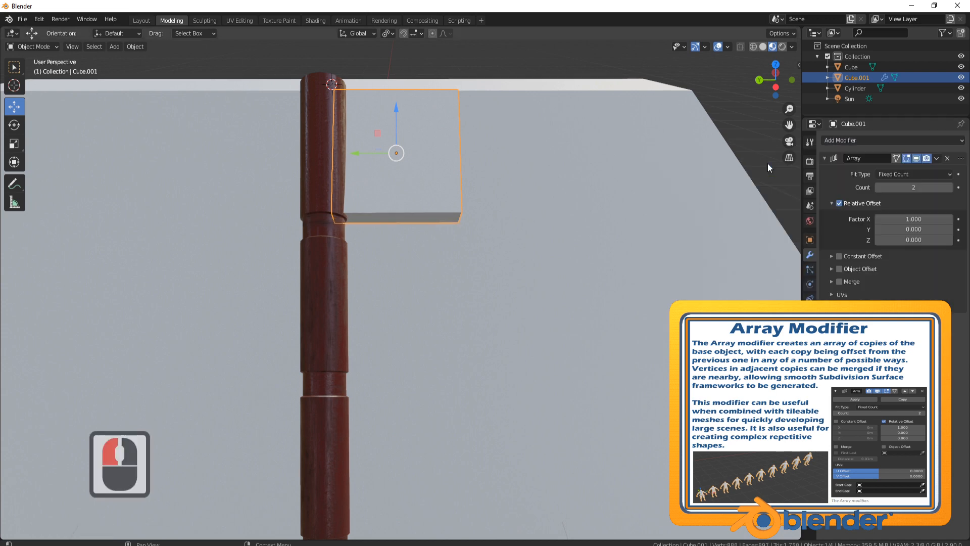
scroll(468, 205, "down", 6)
middle_click_drag(768, 163, 466, 191)
scroll(417, 228, "up", 4)
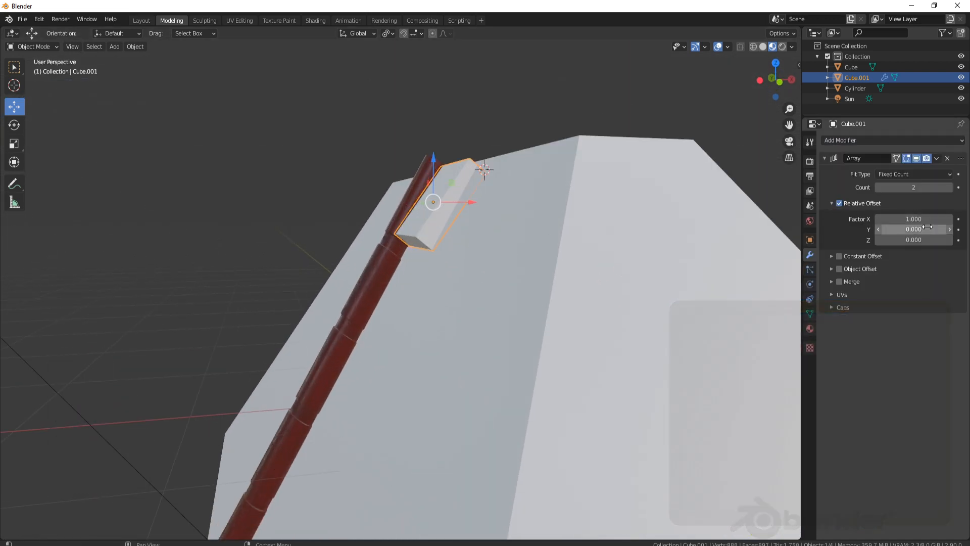
left_click_drag(914, 219, 869, 218)
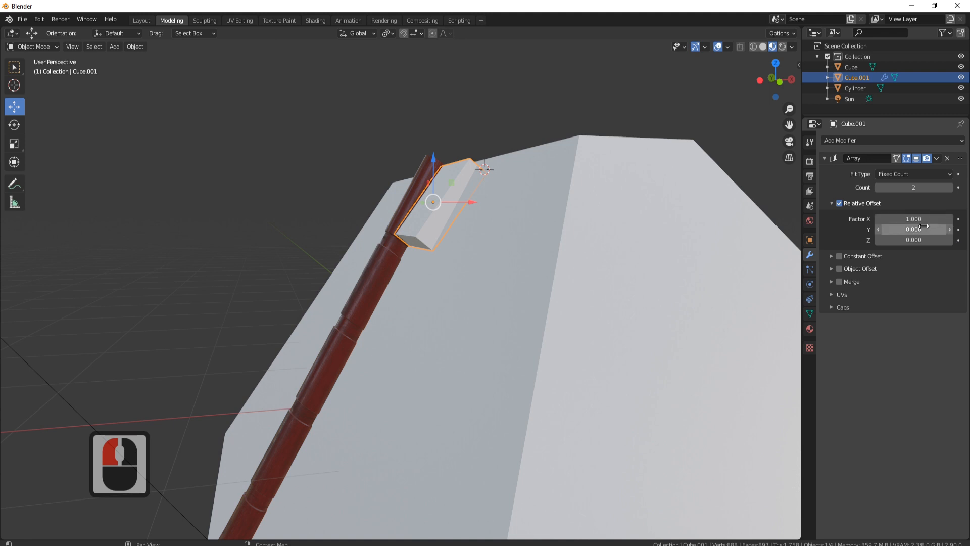
left_click_drag(914, 239, 876, 239)
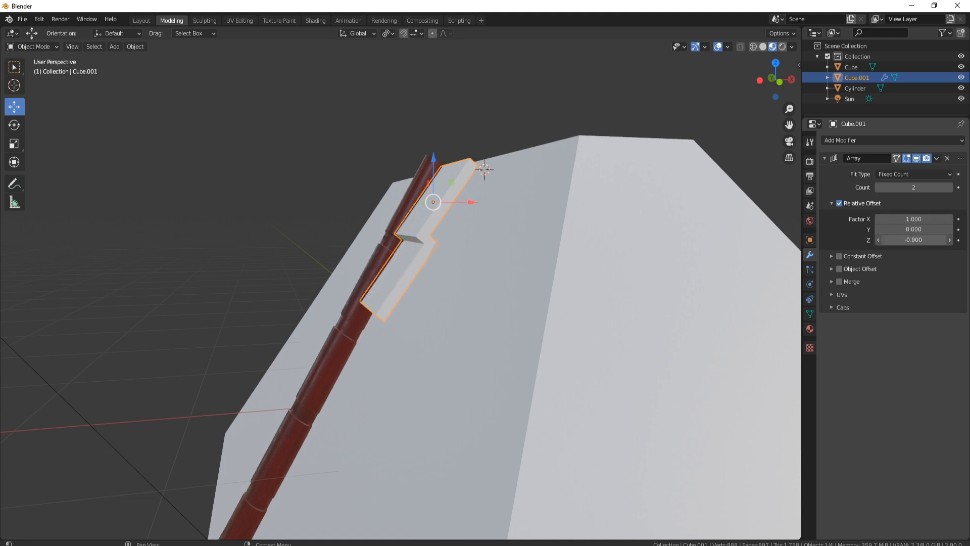
Set the plate array's count to 7 so the tiles run down to the roof's lower edge in front view
mouse_move(541, 231)
middle_mouse_down()
mouse_move(522, 222)
mouse_move(540, 230)
middle_mouse_up()
key("ctrl+KP_1")
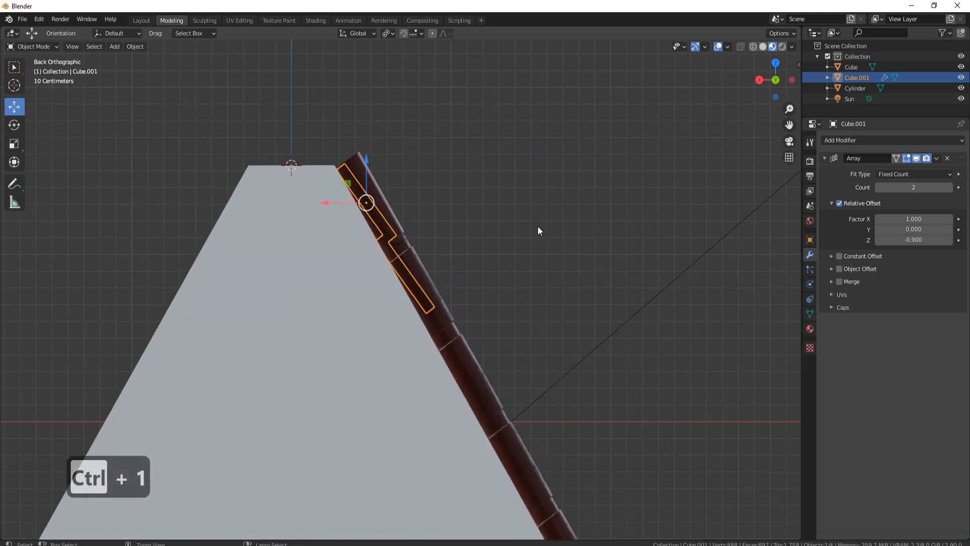
key("KP_1")
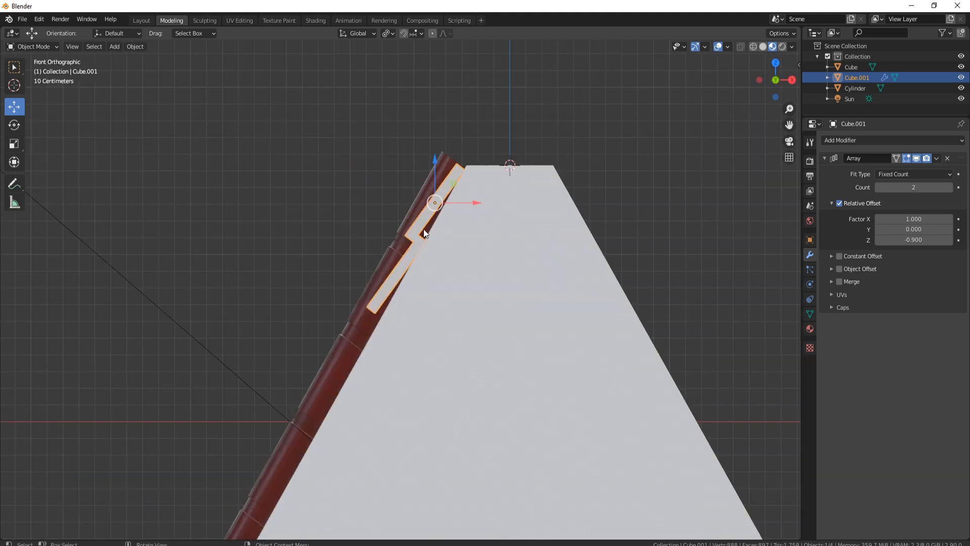
left_click(949, 187)
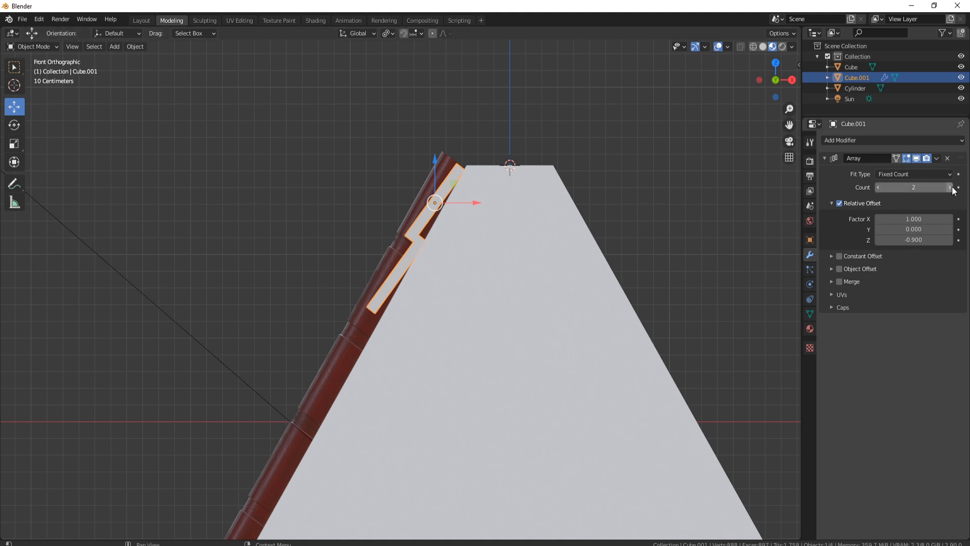
left_click(949, 187)
left_click(950, 187)
middle_click_drag(529, 332, 574, 202, "shift")
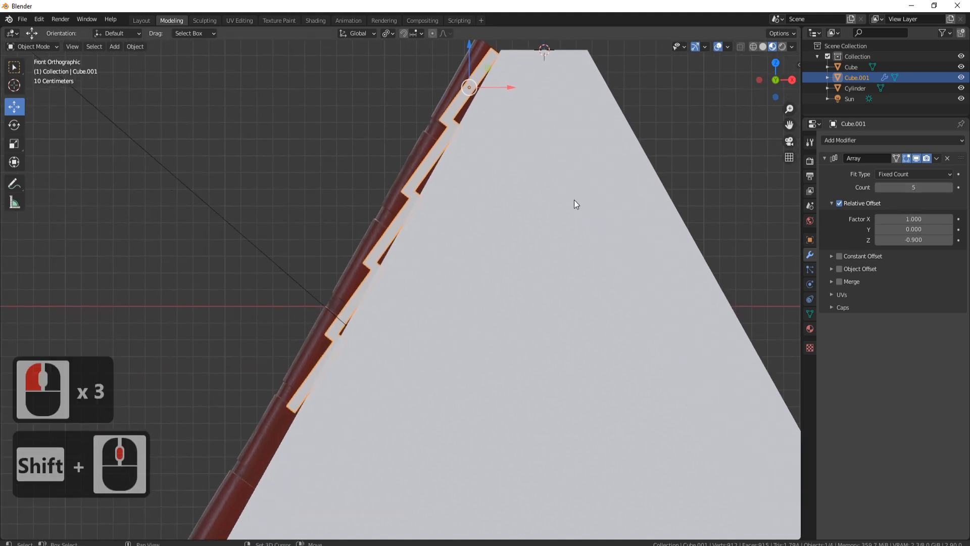
left_click(950, 188)
left_click(950, 187)
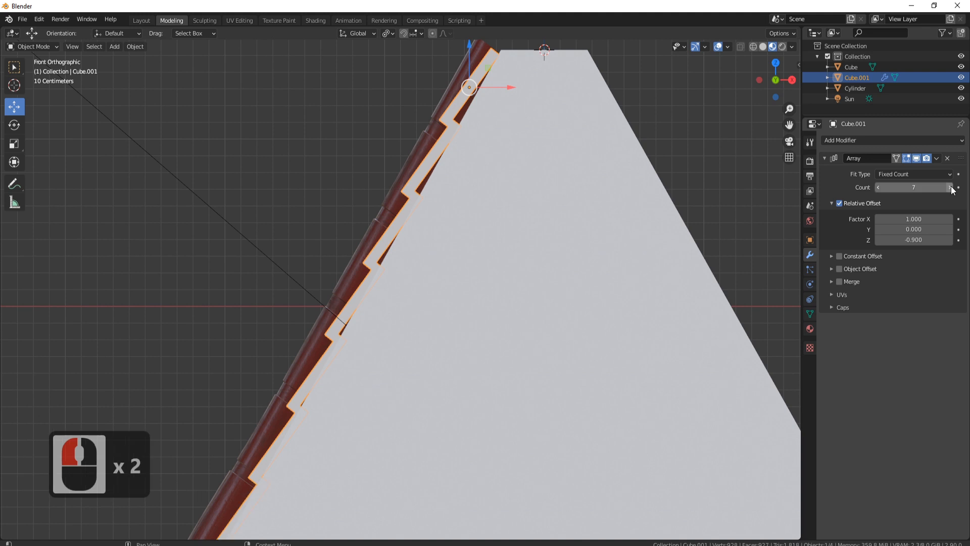
scroll(579, 254, "down", 2)
middle_click_drag(541, 266, 561, 258, "shift")
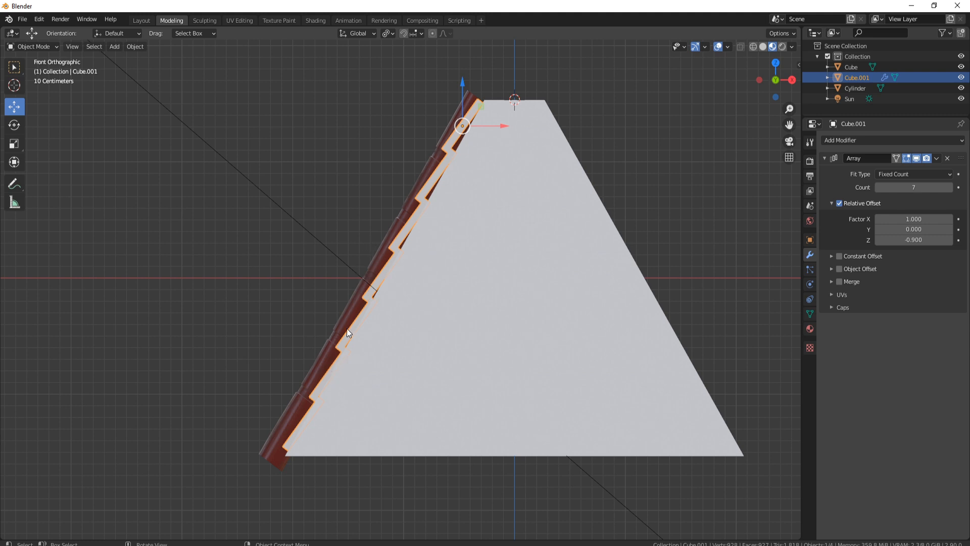
Enter Edit Mode with face selection and select the lower end face of the topmost plate
middle_click_drag(315, 415, 352, 401)
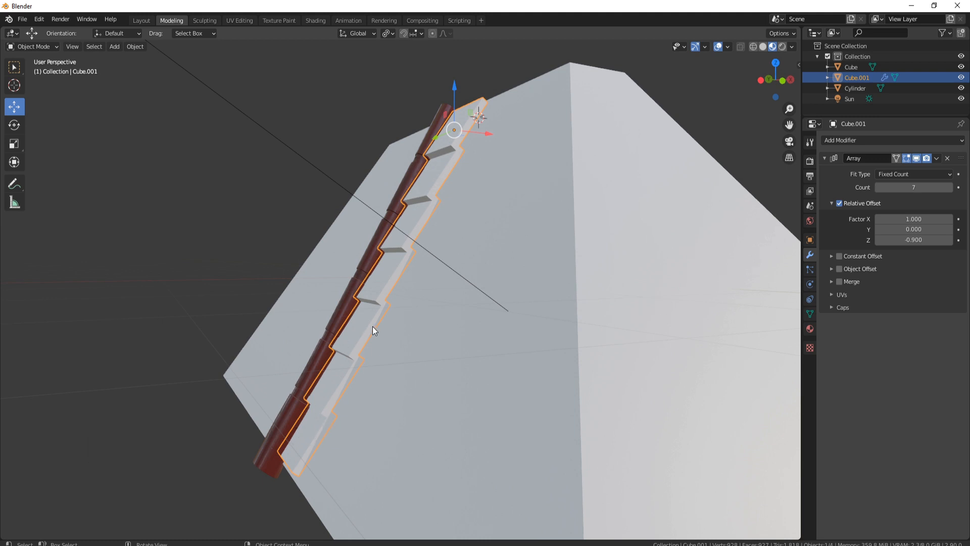
middle_click_drag(482, 206, 294, 483)
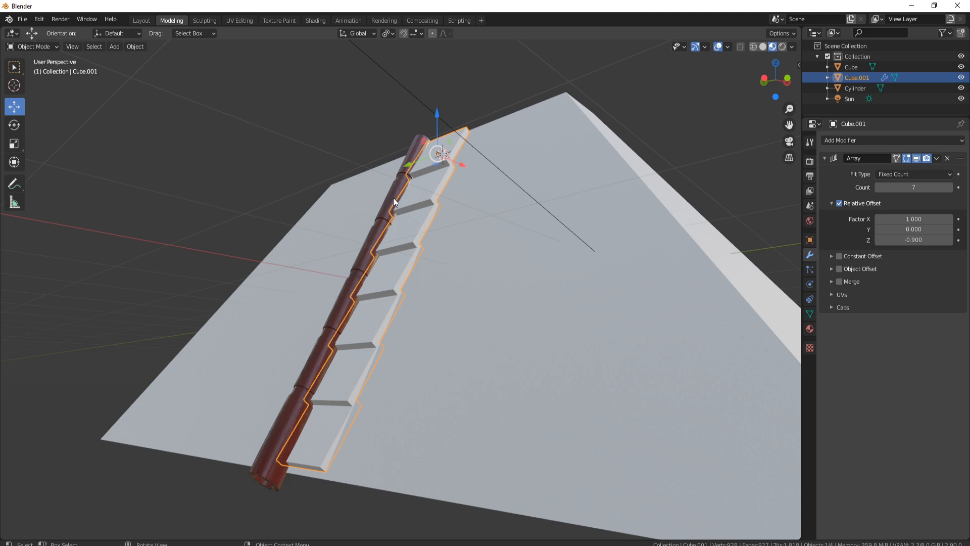
key("Tab")
left_click(86, 47)
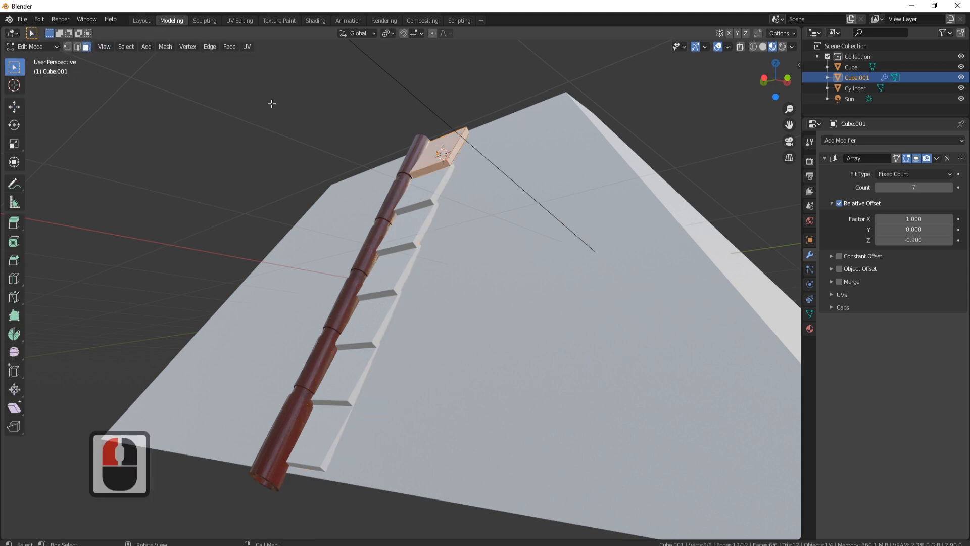
left_click(434, 168)
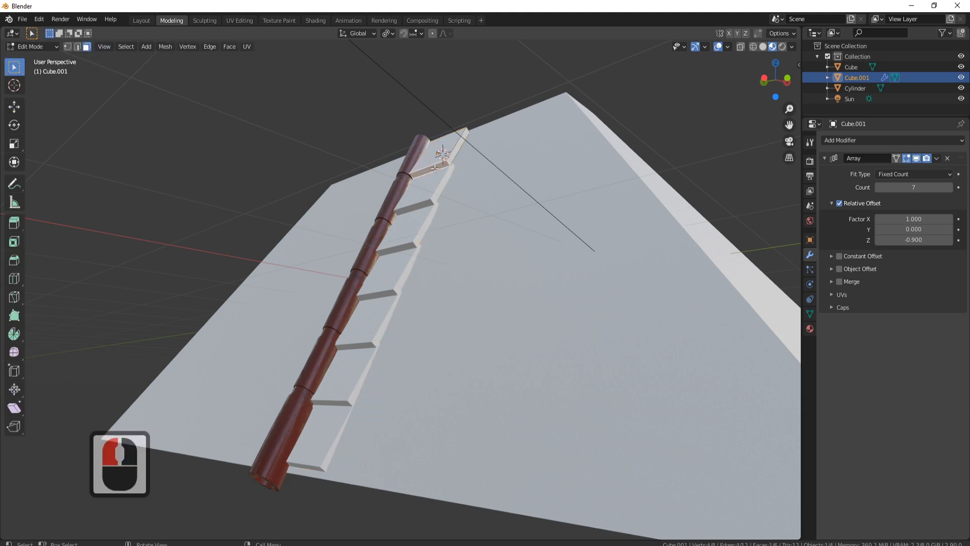
Set the transform orientation to Normal and move the selected end face slightly along its normal Z axis with the Move tool
left_click(372, 35)
left_click(338, 89)
key("shift+space")
left_click(472, 210)
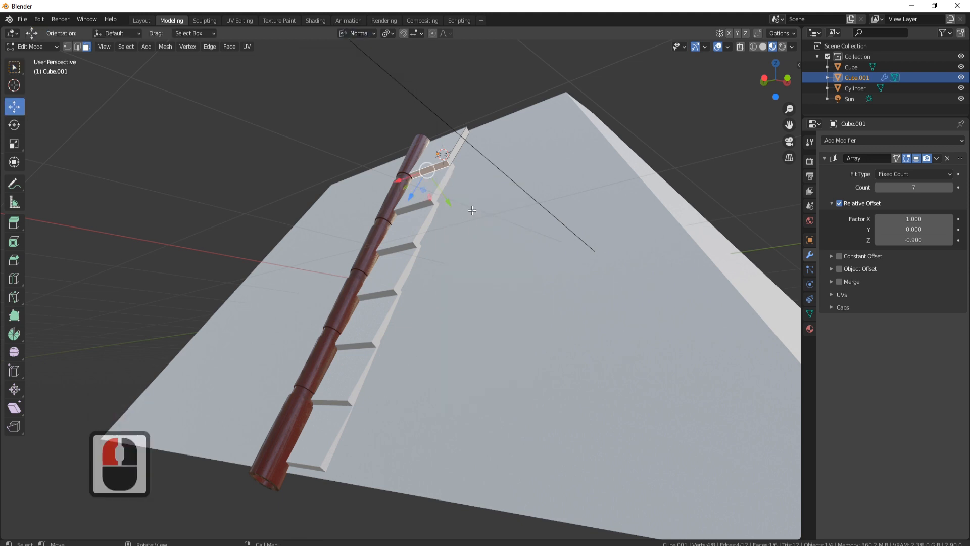
middle_click_drag(489, 176, 420, 175)
key("g")
key("z")
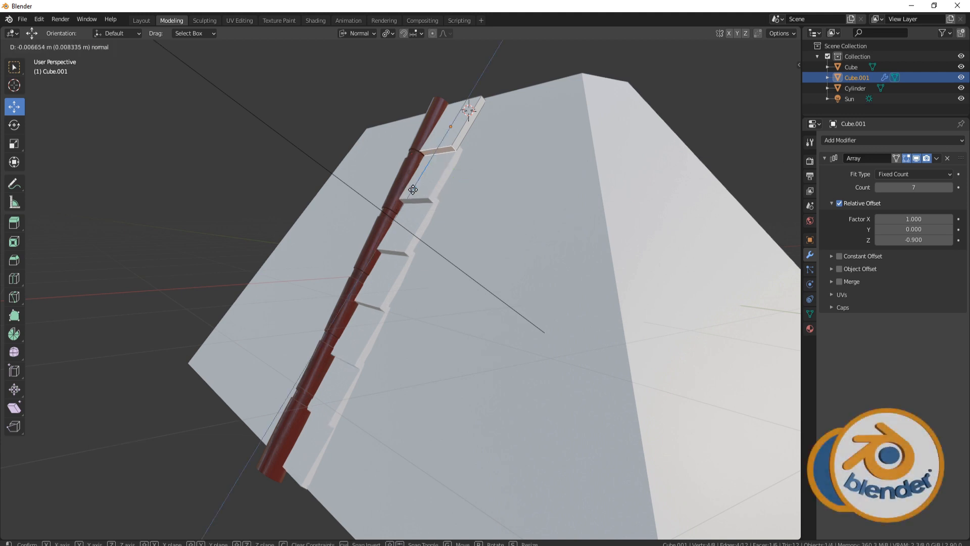
mouse_move(412, 190)
left_mouse_down()
mouse_move(422, 177)
mouse_move(419, 190)
left_mouse_up()
middle_click_drag(304, 504, 328, 317, "shift")
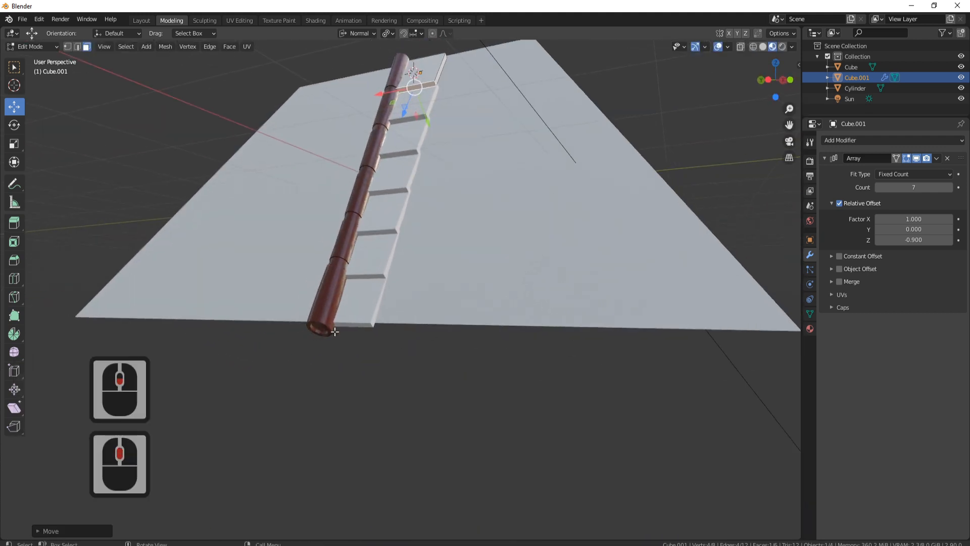
scroll(429, 239, "up", 2)
middle_click_drag(429, 239, 410, 239)
middle_click_drag(410, 240, 375, 249, "shift")
left_click(476, 176)
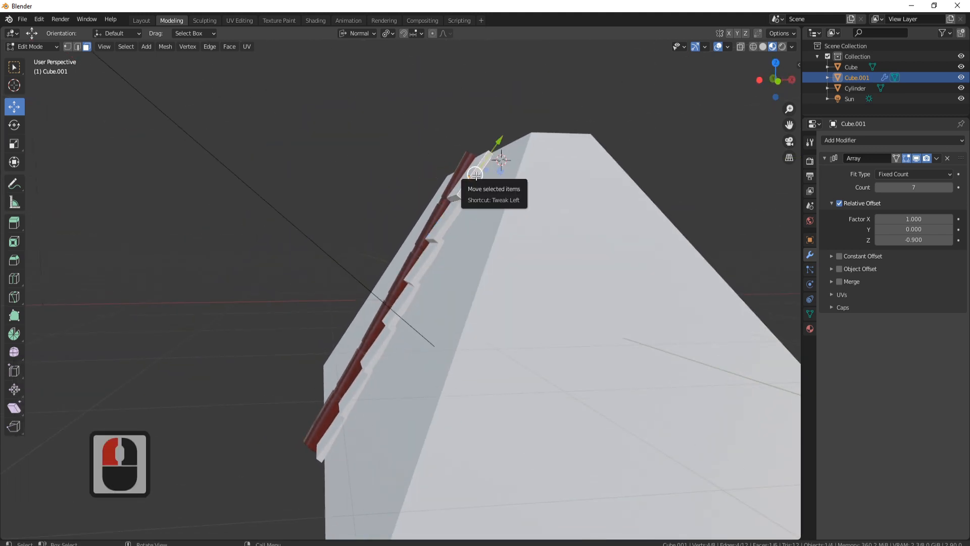
key("ctrl+l")
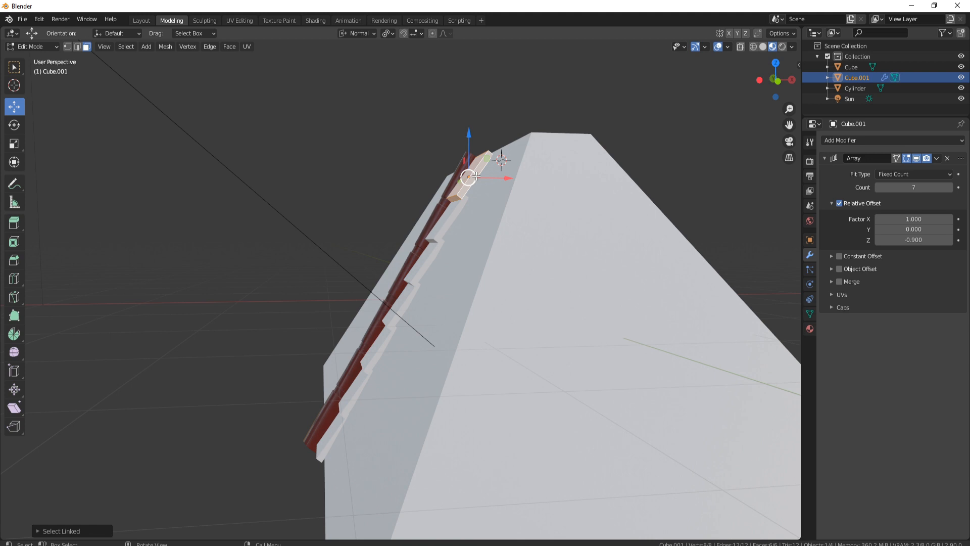
key("KP_1")
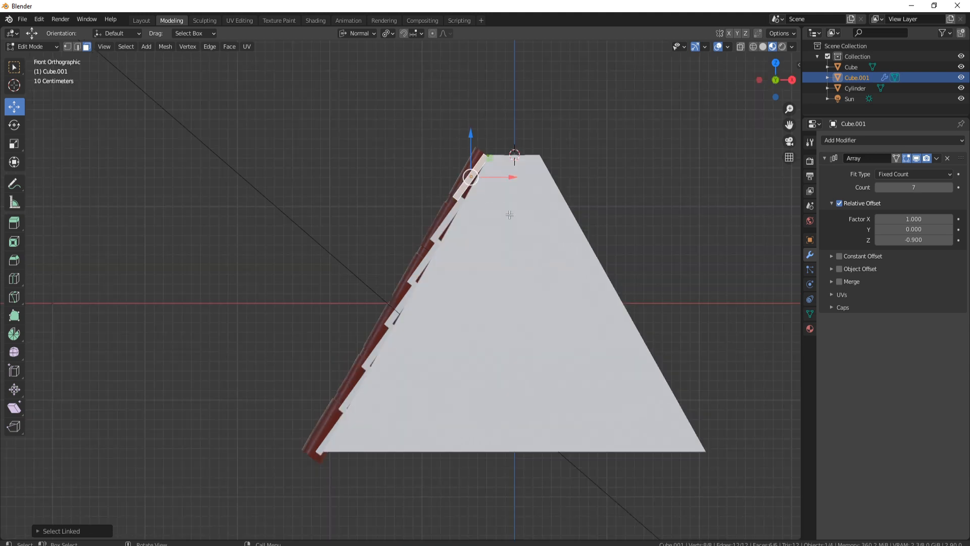
key("r")
key("y")
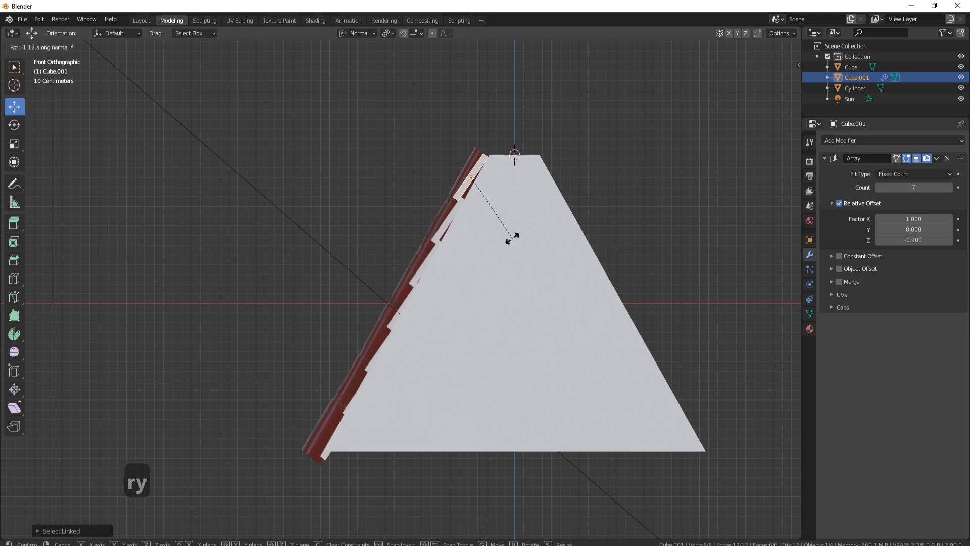
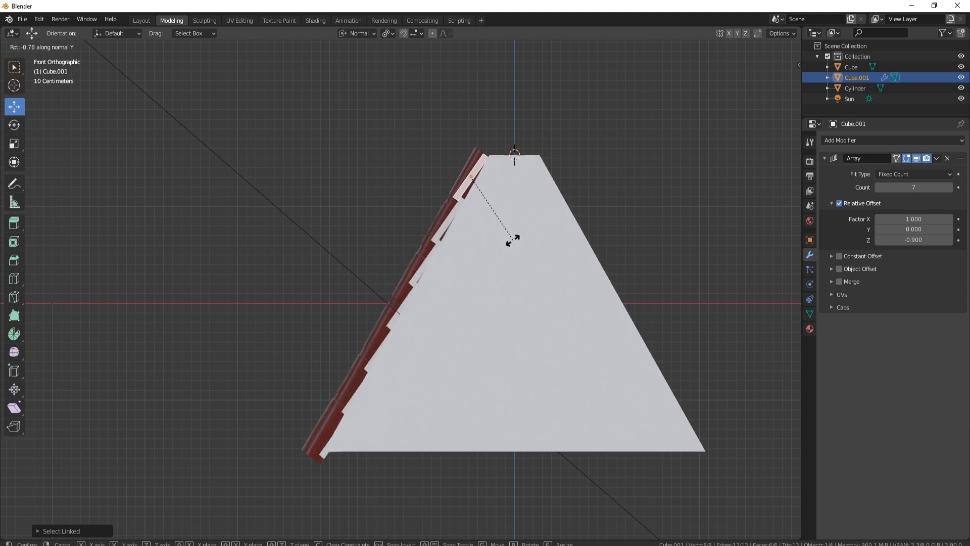
left_click(534, 170)
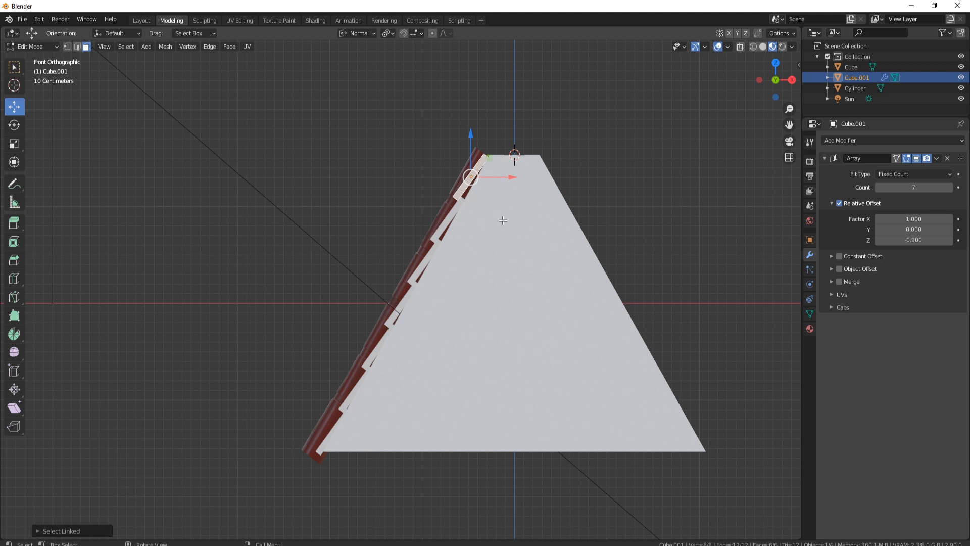
In Object Mode, rotate the whole flat tile strip slightly about its normal Y axis to adjust its tilt against the roof slope
key("Tab")
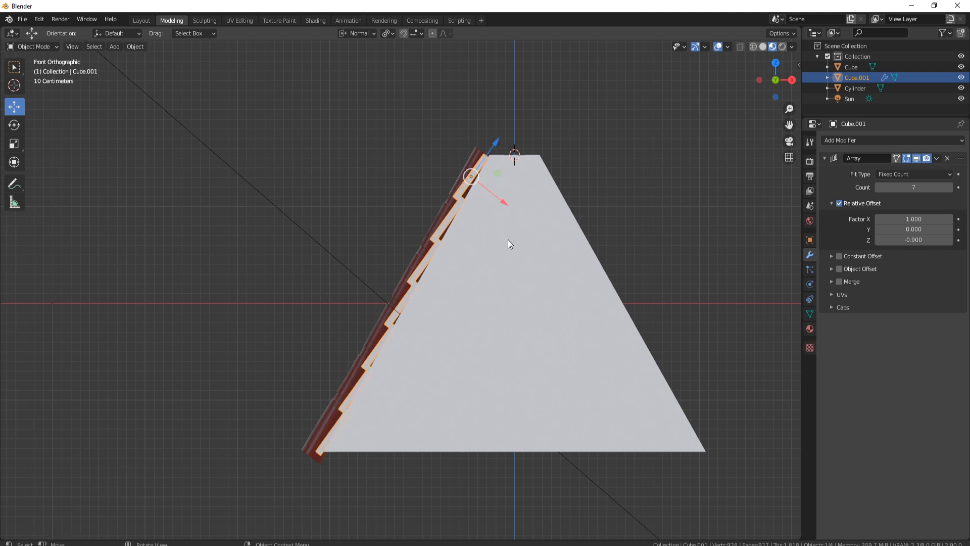
key("r")
key("y")
key("shift")
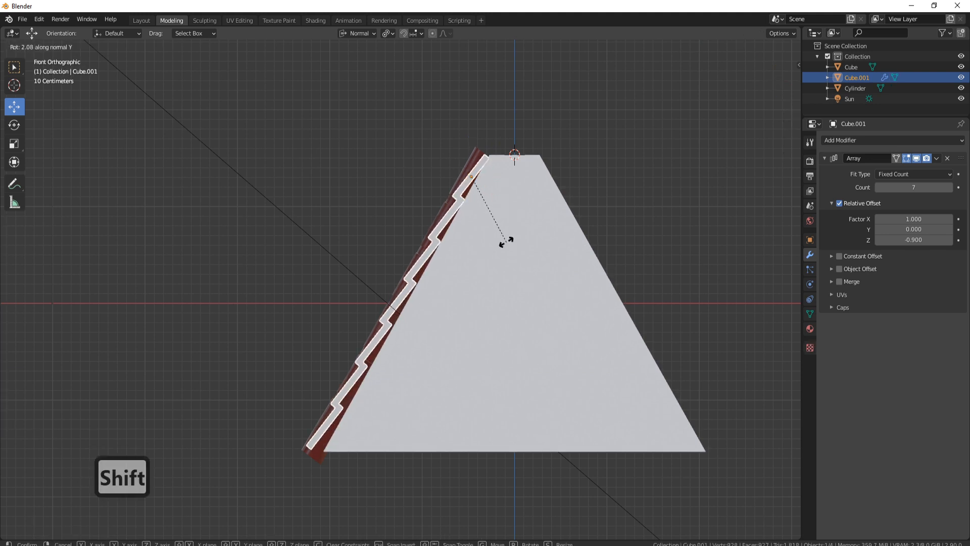
left_click(539, 210, "shift")
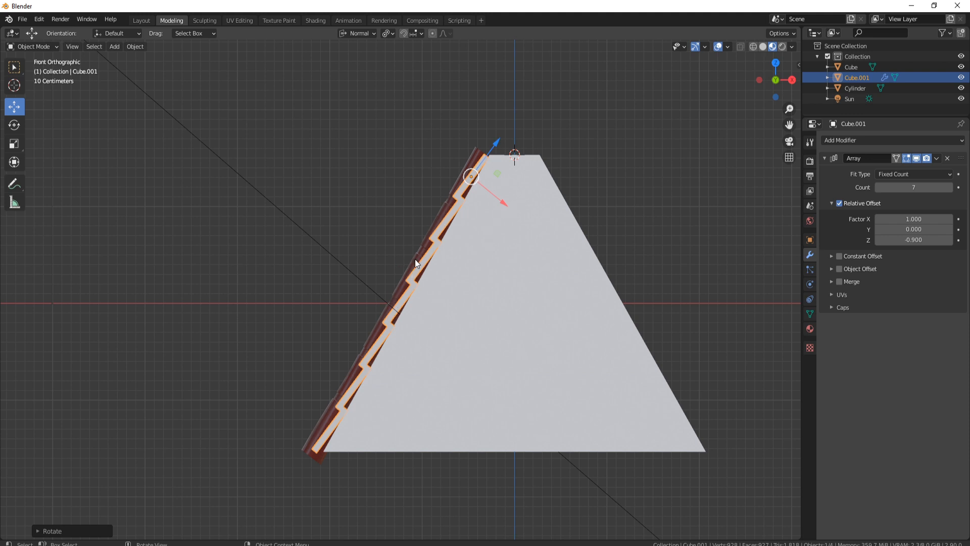
Examine from several angles how the flat tile strip sits against the roof slope and the red round tiles
middle_click_drag(343, 429, 559, 233)
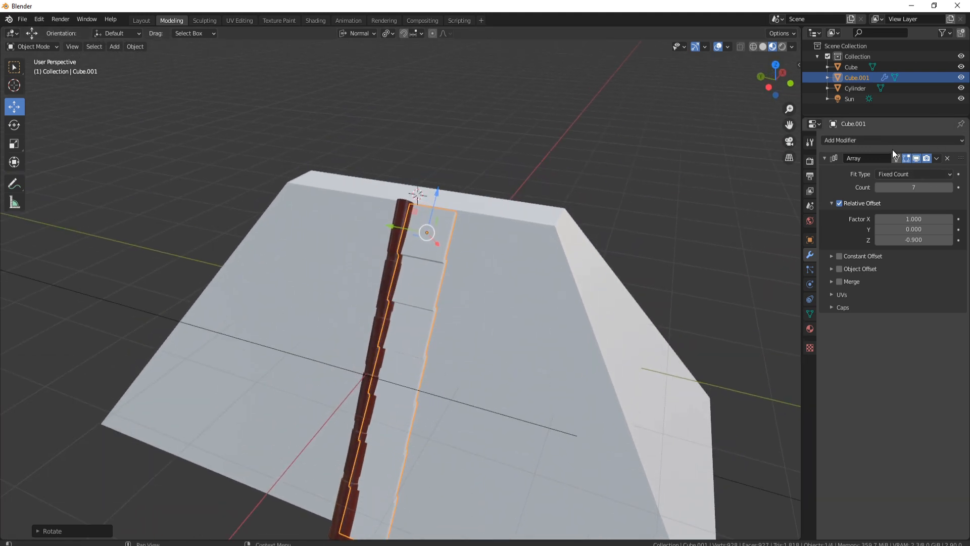
middle_click_drag(487, 269, 423, 233)
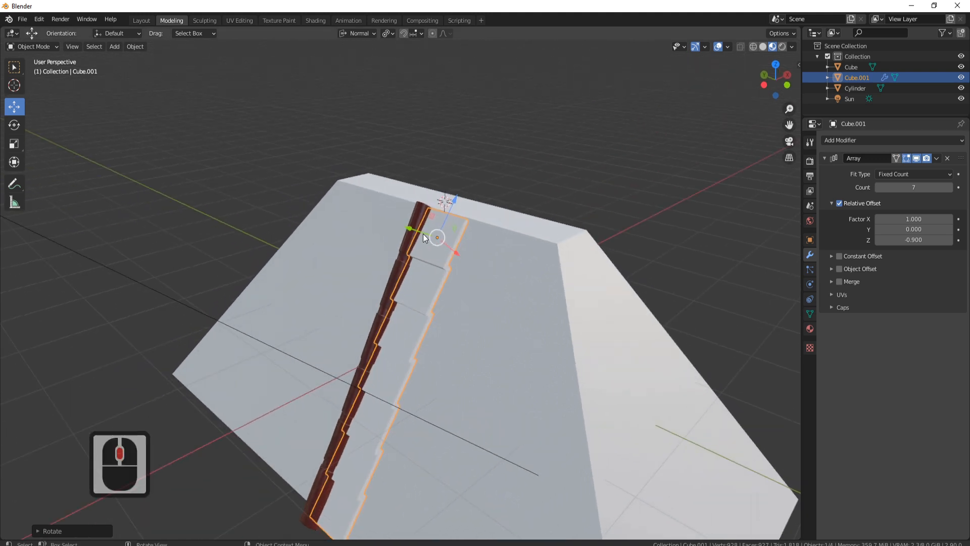
scroll(531, 217, "up", 4)
middle_click_drag(530, 216, 490, 199)
scroll(431, 299, "down", 3)
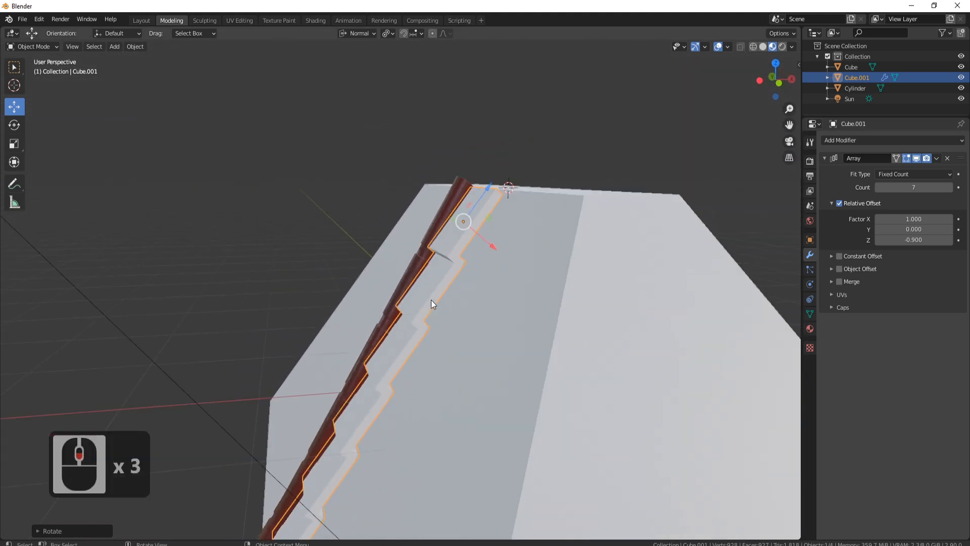
scroll(431, 299, "down", 1)
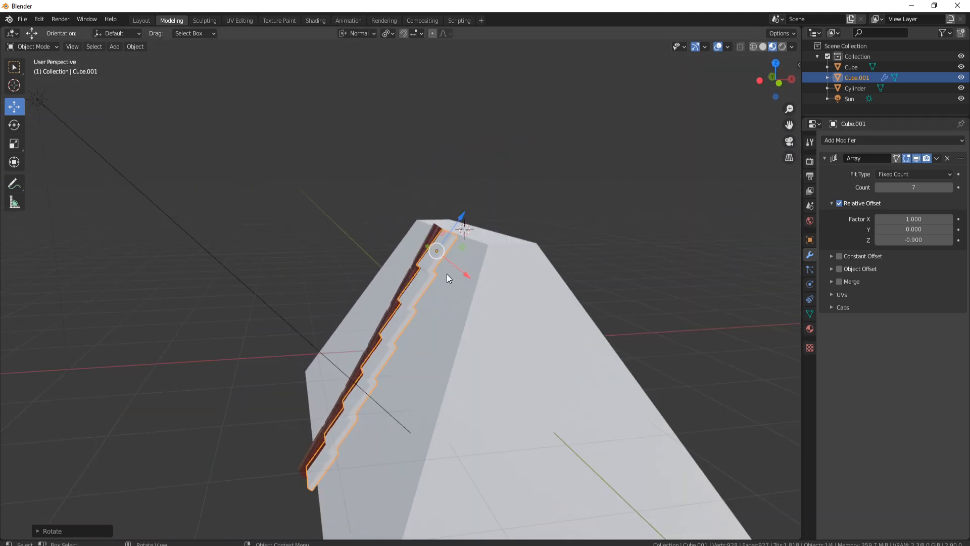
middle_click_drag(462, 294, 568, 243)
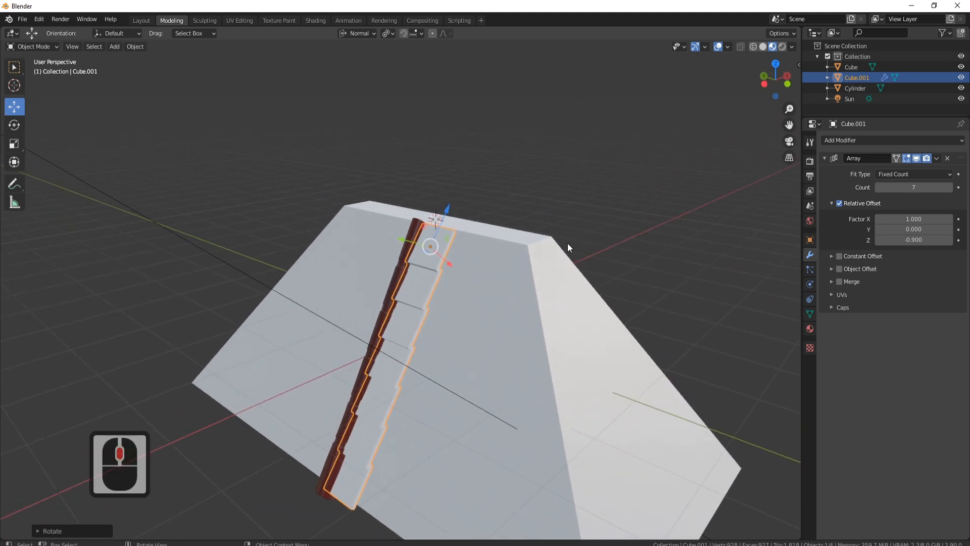
Hide the large roof block
left_click(547, 261)
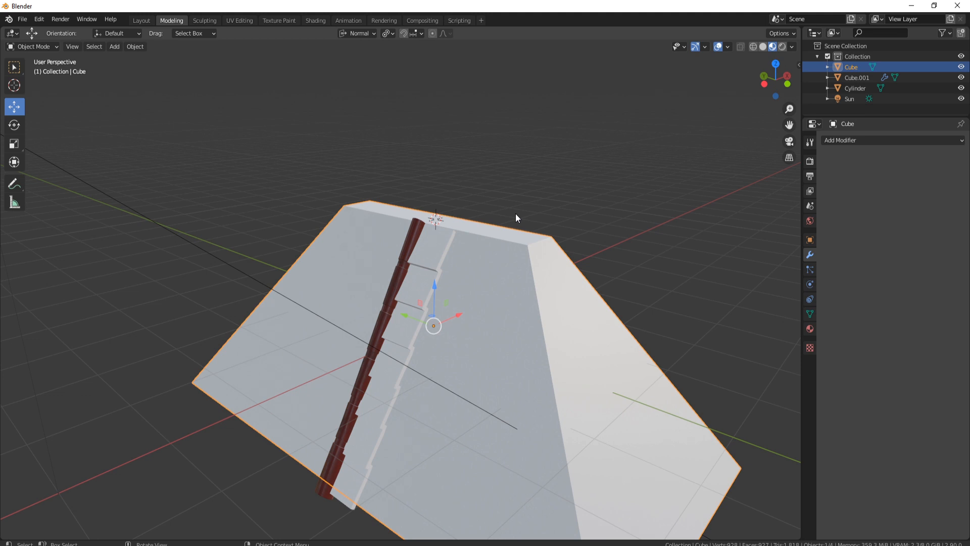
key("h")
middle_click_drag(560, 314, 501, 298)
In Edit Mode on the flat tile strip, select three of the first tile's short corner edges in edge select mode
left_click(416, 241)
key("Tab")
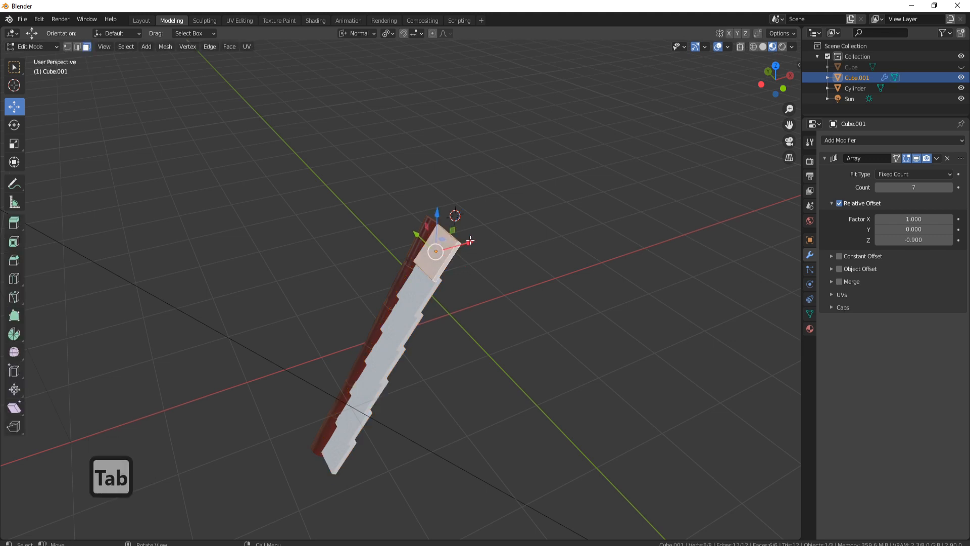
left_click(78, 47)
scroll(491, 263, "up", 4)
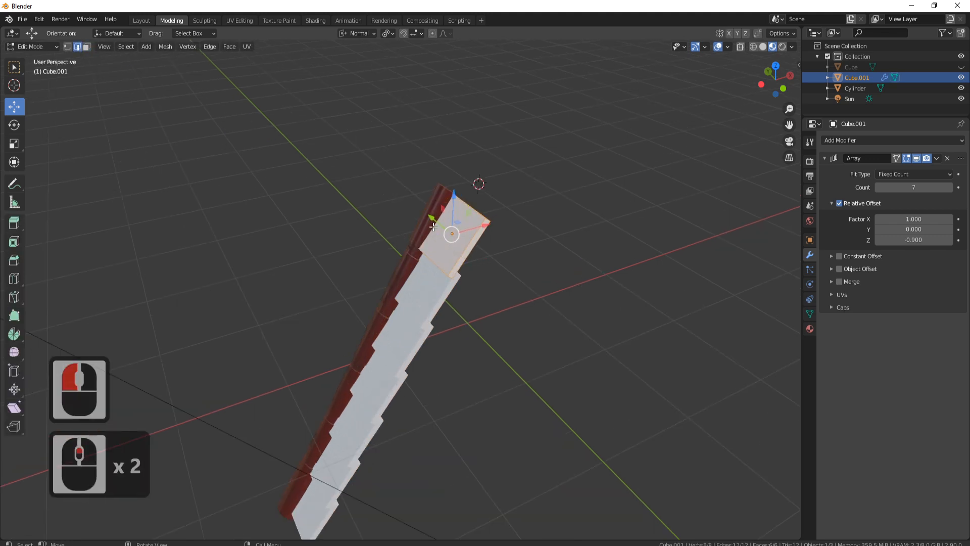
left_click(489, 266)
middle_click_drag(581, 177, 527, 185)
left_click(552, 207, "shift")
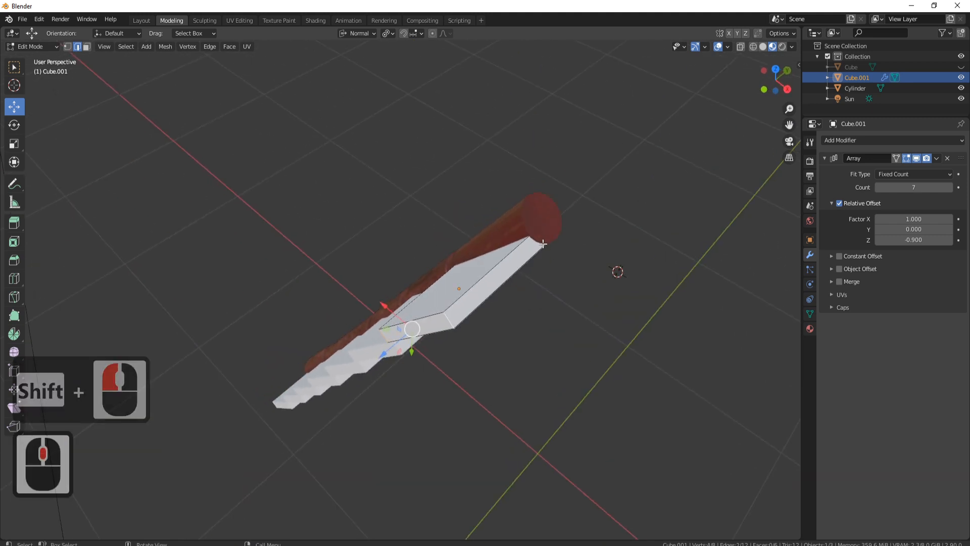
left_click(543, 240, "shift")
middle_click_drag(543, 295, 500, 138)
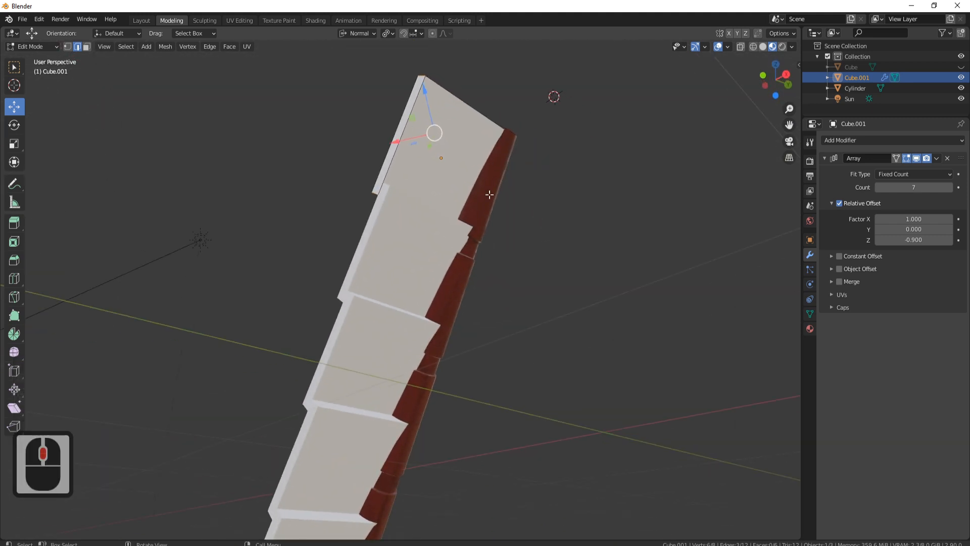
Return to Object Mode and hide the red round tile column
middle_click_drag(490, 195, 520, 245)
key("Tab")
left_click(473, 163)
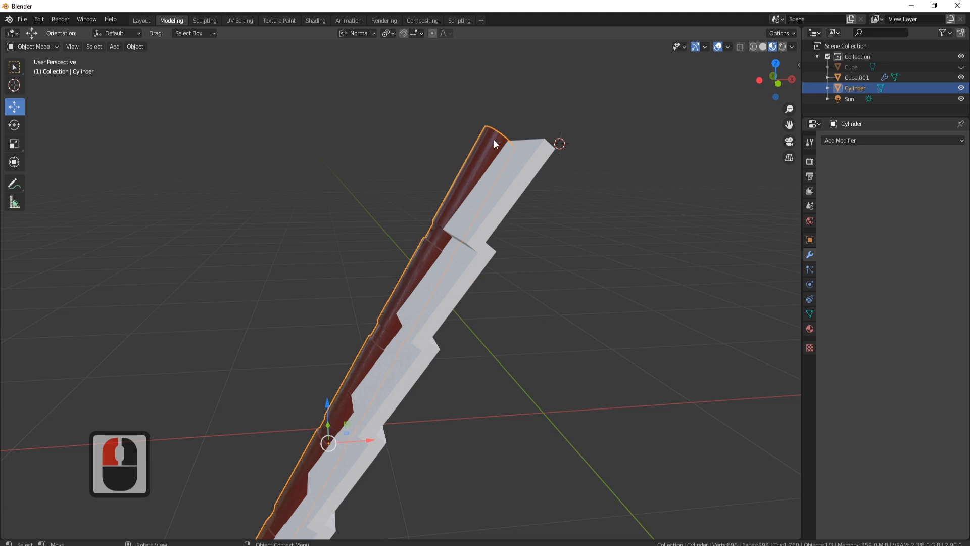
key("h")
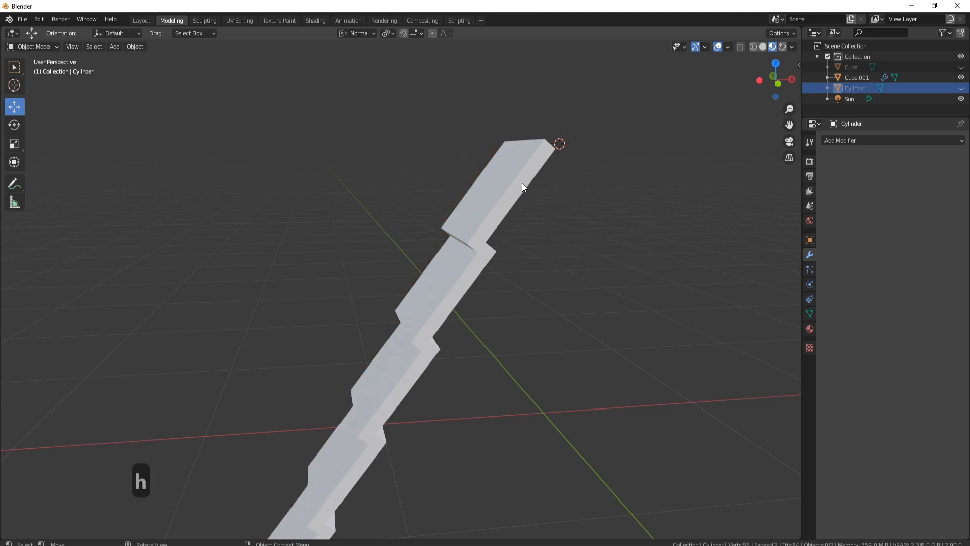
Add the first flat tile's remaining short corner edge to the selection and mark all four corner edges as seams
middle_click_drag(523, 183, 380, 158)
left_click(394, 212)
key("Tab")
middle_click_drag(394, 213, 432, 175)
left_click(335, 233, "shift")
middle_click_drag(519, 219, 340, 236)
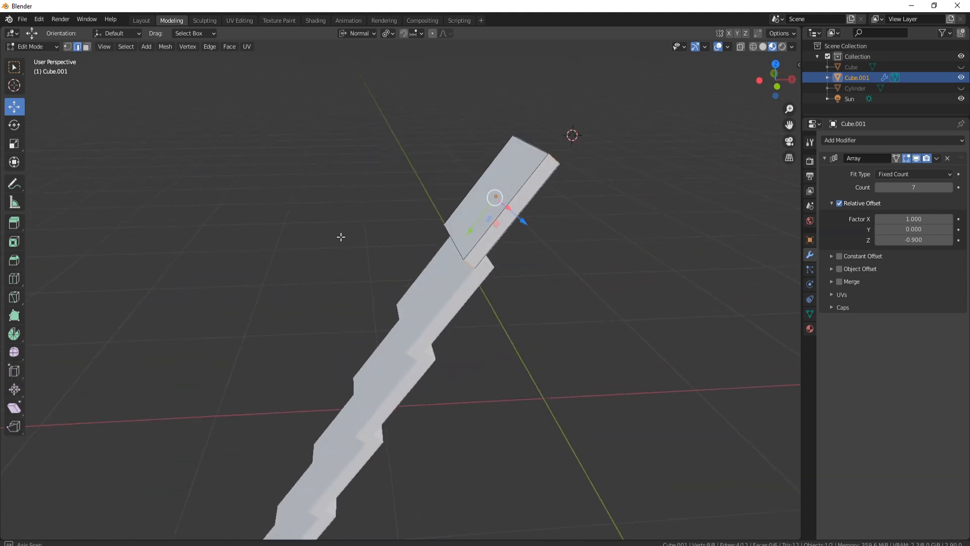
right_click(601, 222)
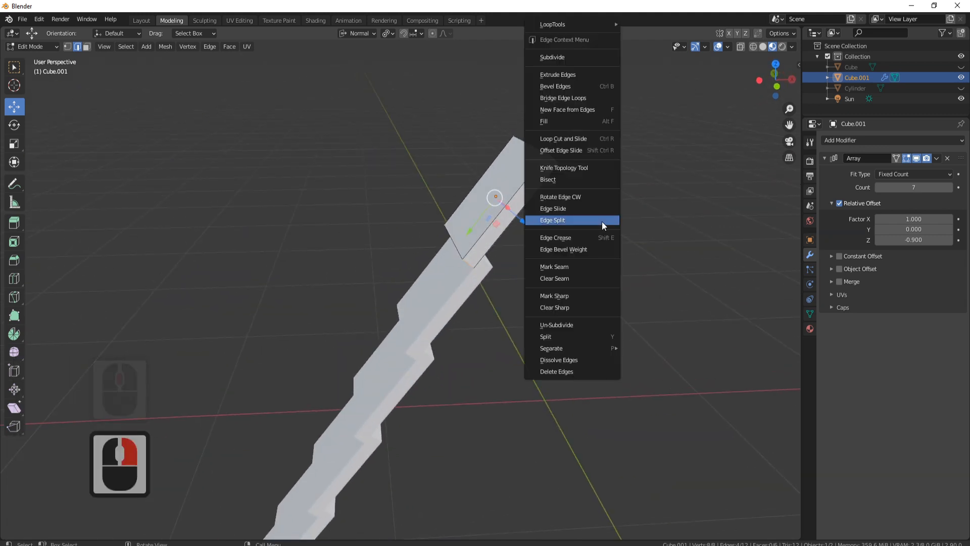
left_click(569, 266)
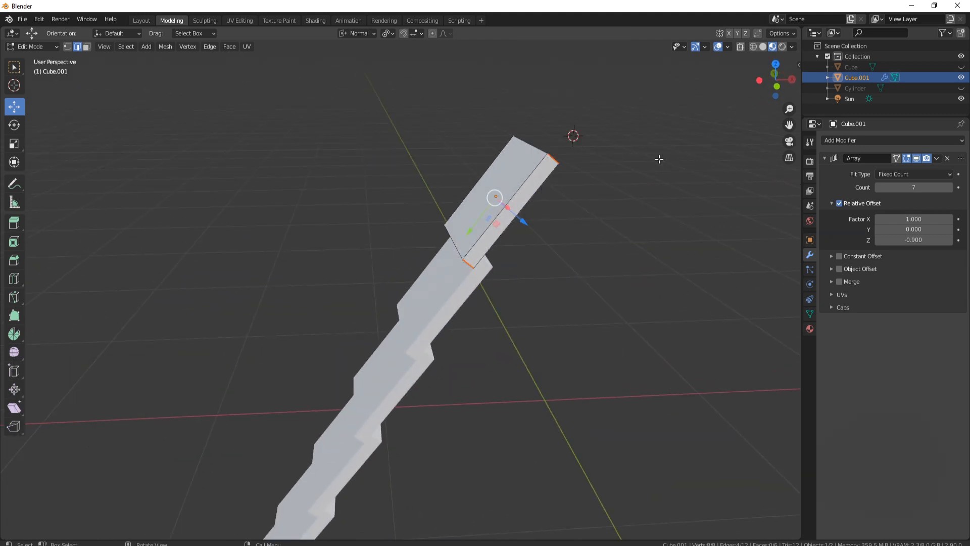
Apply the Array modifier on the flat tile strip in Object Mode
key("Tab")
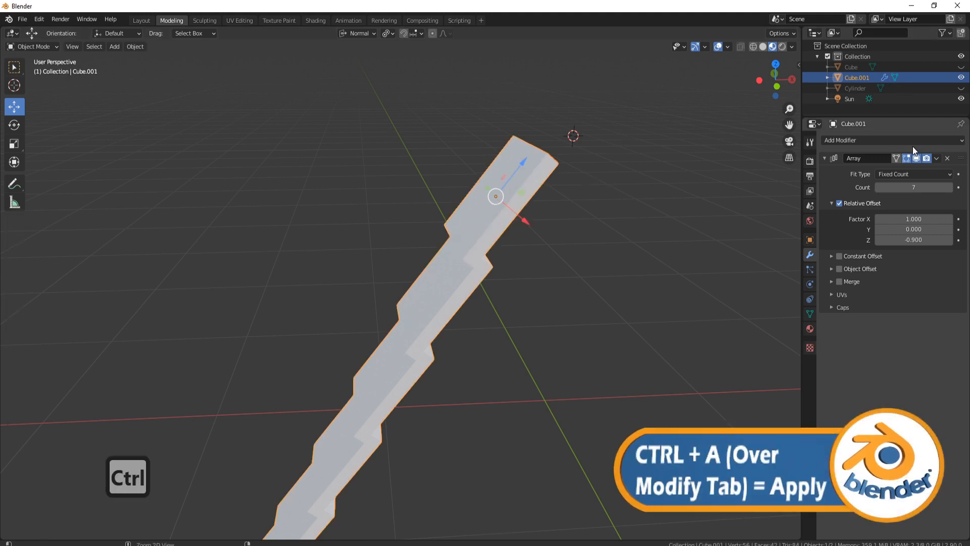
key("ctrl+a")
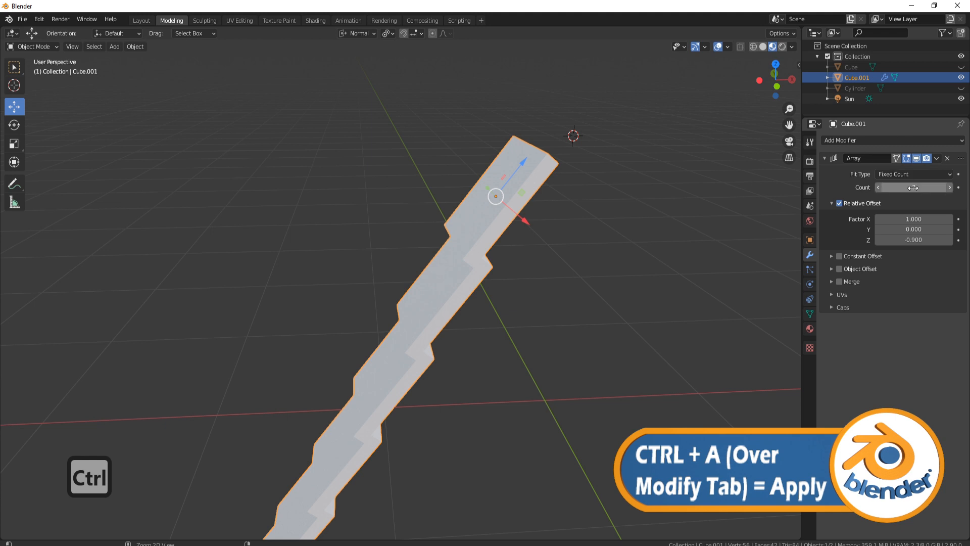
key("ctrl+a")
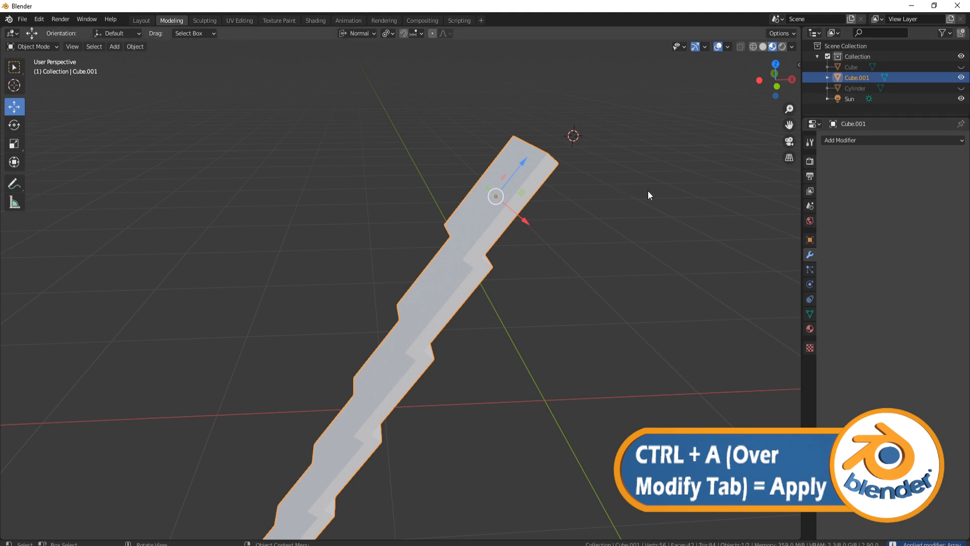
Delete the large underside faces of the upper six flat tiles, keeping the lowest tile's underside face
middle_click_drag(648, 190, 575, 177)
key("Tab")
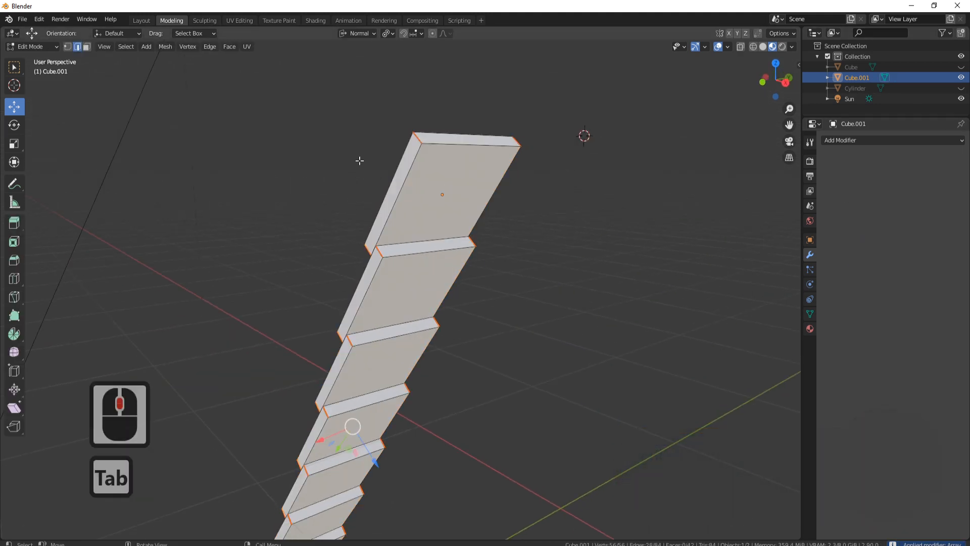
left_click(86, 47)
left_click(445, 197)
middle_click_drag(475, 290, 497, 184, "shift")
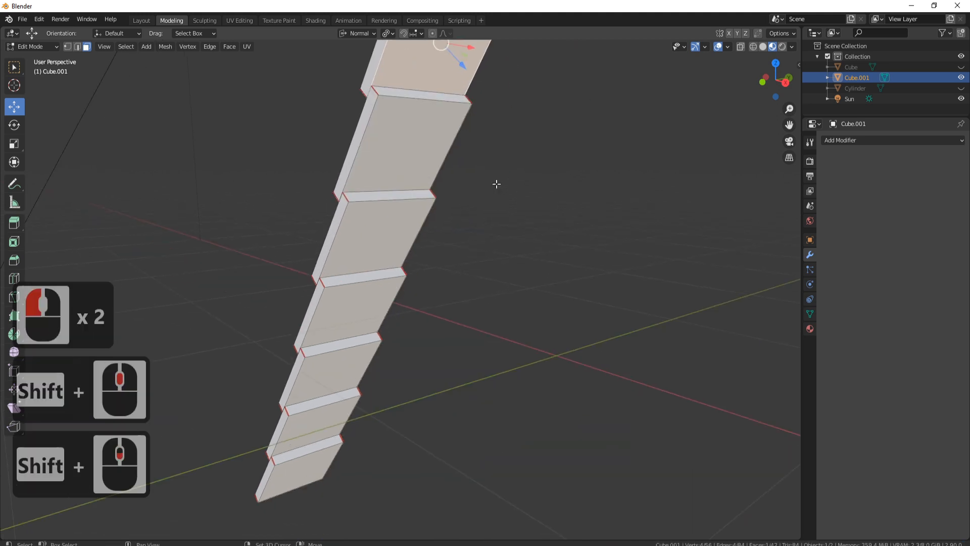
left_click(404, 144, "shift")
left_click(376, 238, "shift")
left_click(351, 311, "shift")
middle_click_drag(474, 328, 518, 268, "shift")
left_click(384, 303, "shift")
left_click(353, 360, "shift")
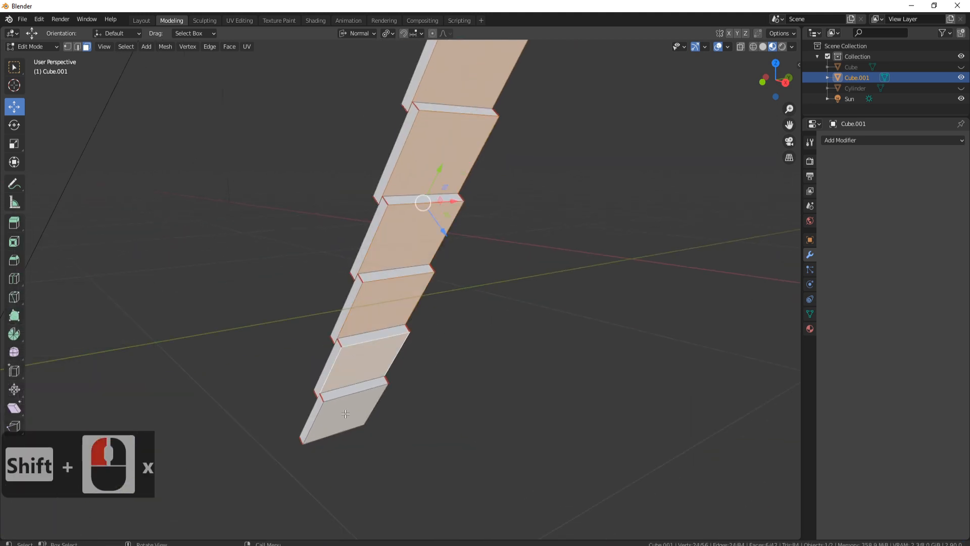
key("Delete")
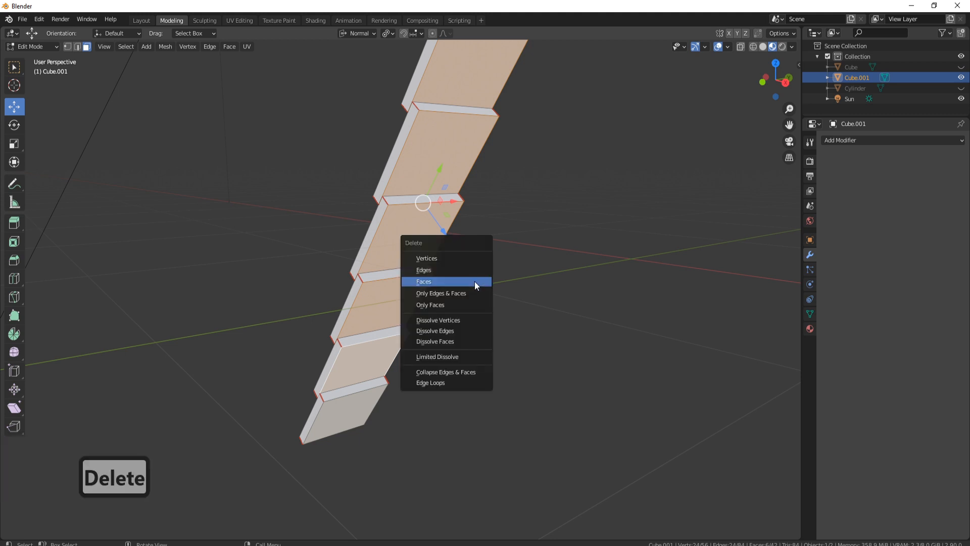
left_click(475, 281)
scroll(474, 205, "down", 3)
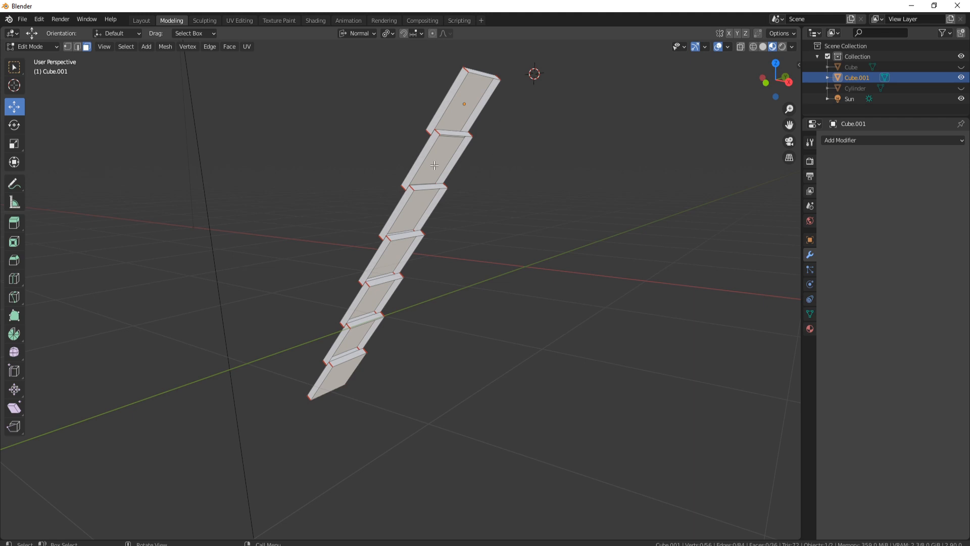
middle_click_drag(434, 165, 471, 114)
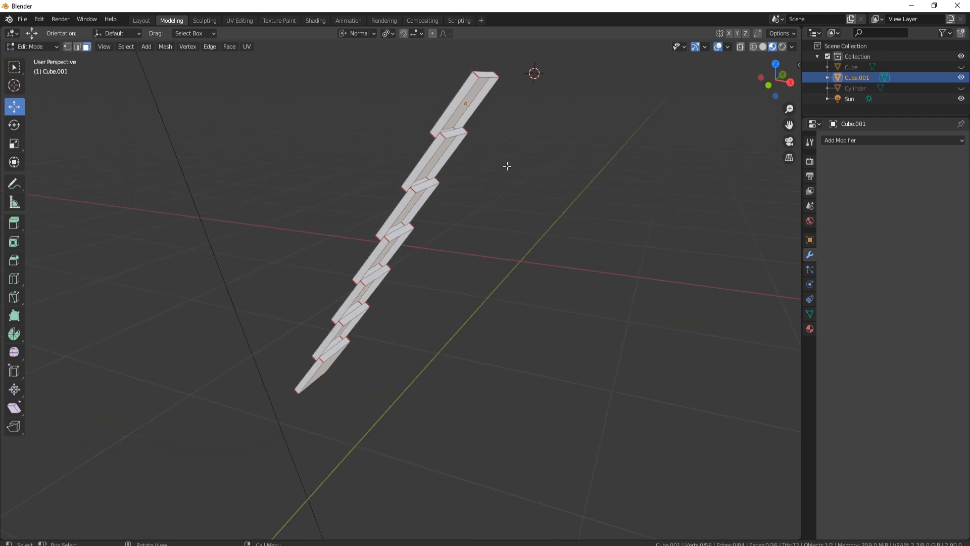
middle_click_drag(507, 165, 484, 228)
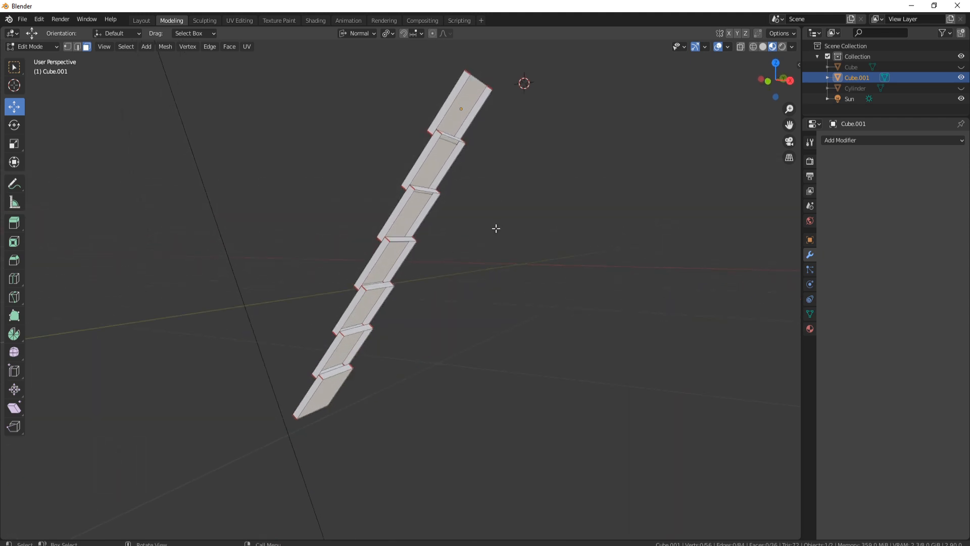
middle_click_drag(389, 201, 394, 225)
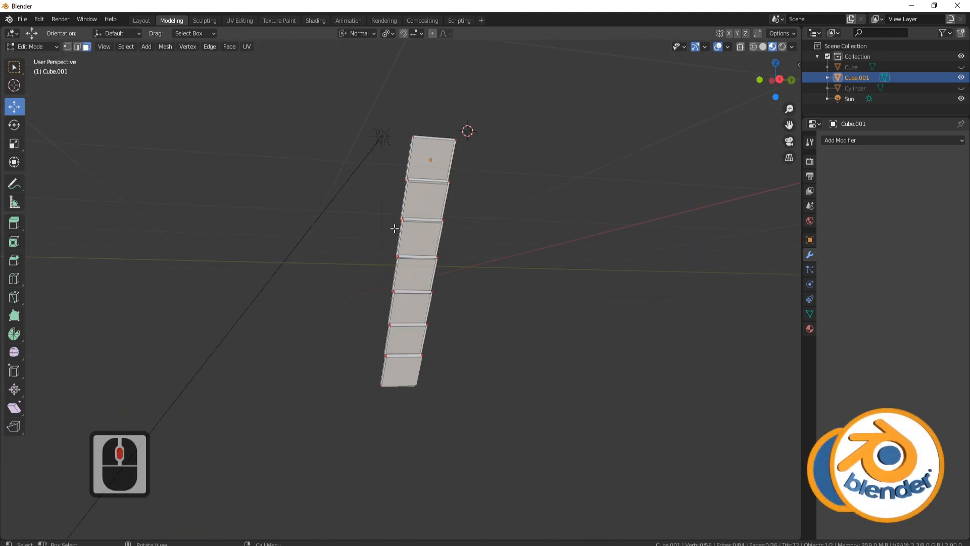
Mark seams around the underside face of the lowest flat tile
left_click(410, 368)
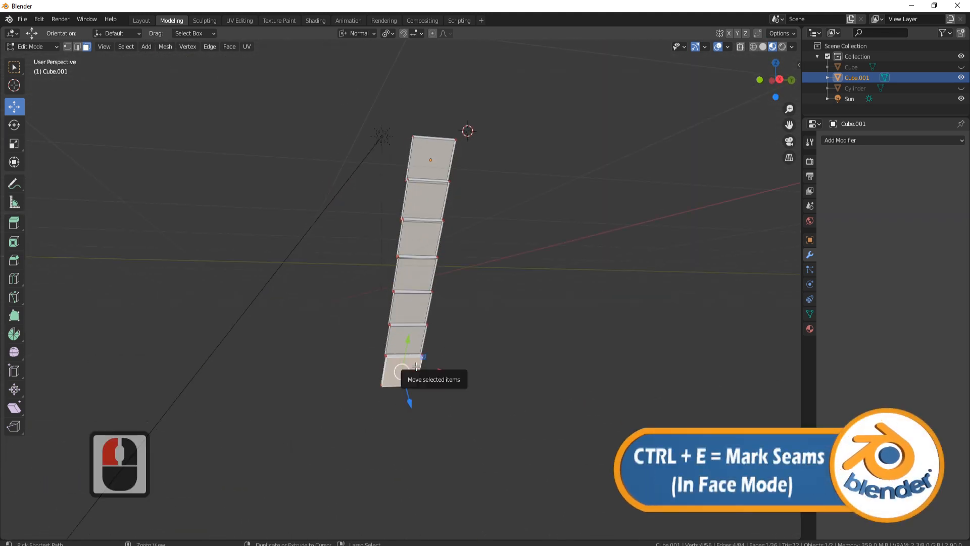
key("ctrl+e")
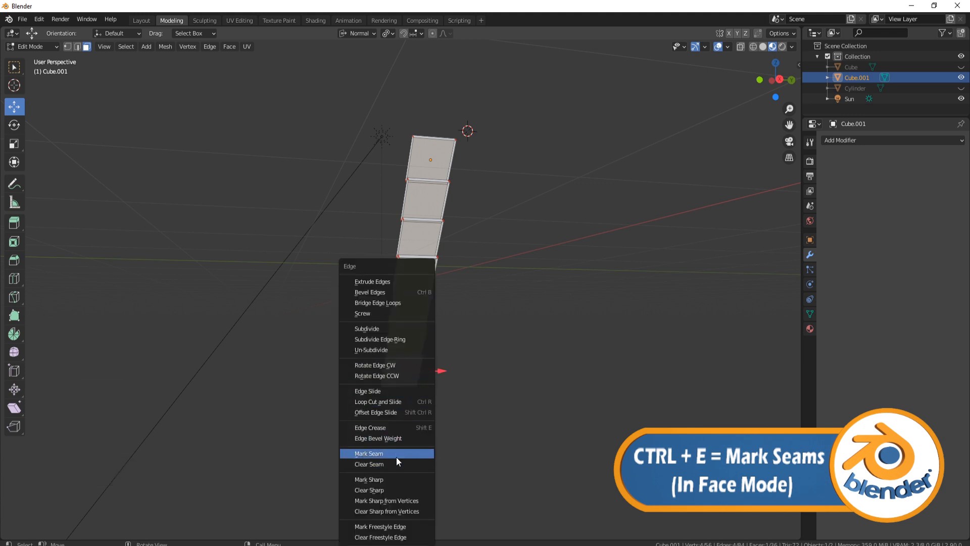
left_click(397, 393)
middle_click_drag(474, 392, 454, 298)
Return to Object Mode, reveal all hidden objects and select only the flat tile strip
key("Tab")
key("alt+h")
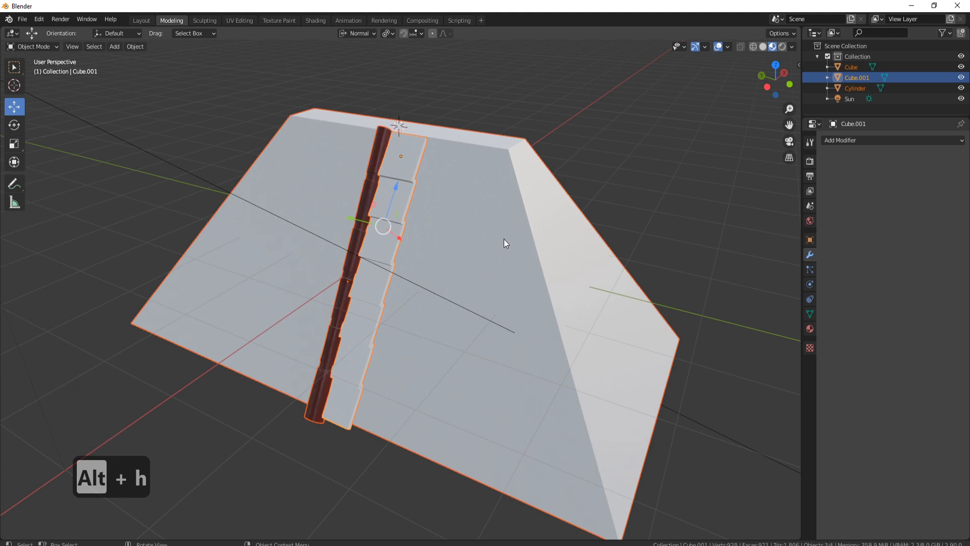
middle_click_drag(447, 204, 441, 178)
middle_click_drag(449, 212, 471, 195)
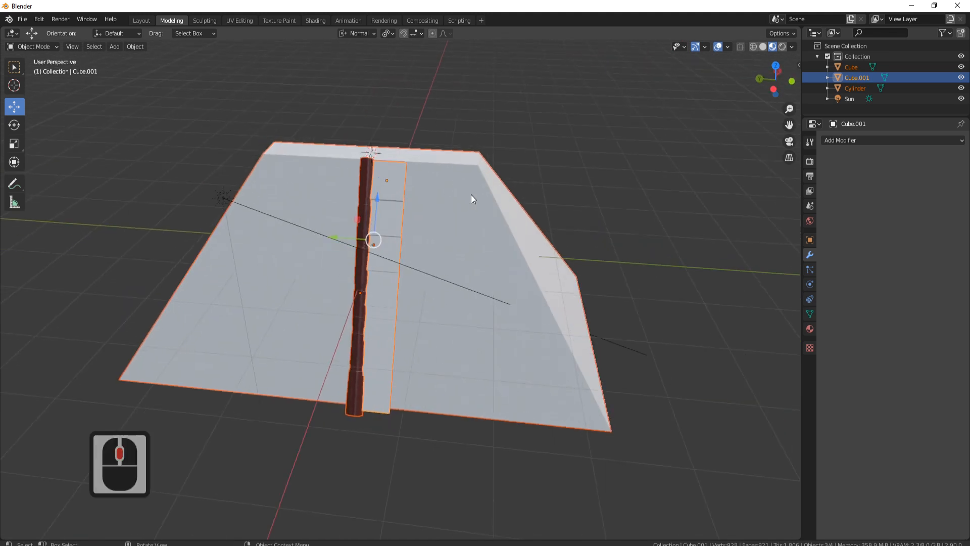
left_click(400, 196)
middle_click_drag(402, 194, 412, 178)
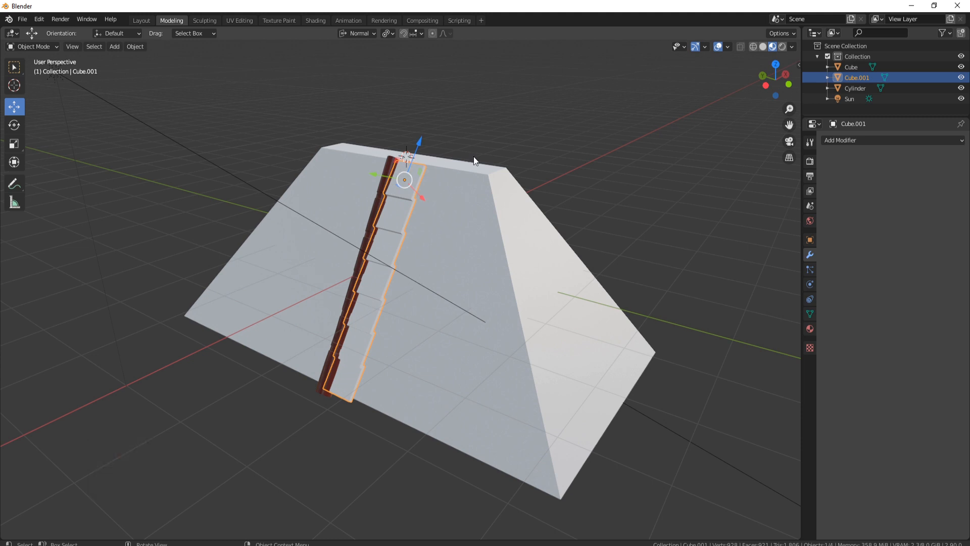
Unwrap all faces of the flat tile strip in Edit Mode and return to Object Mode
key("Tab")
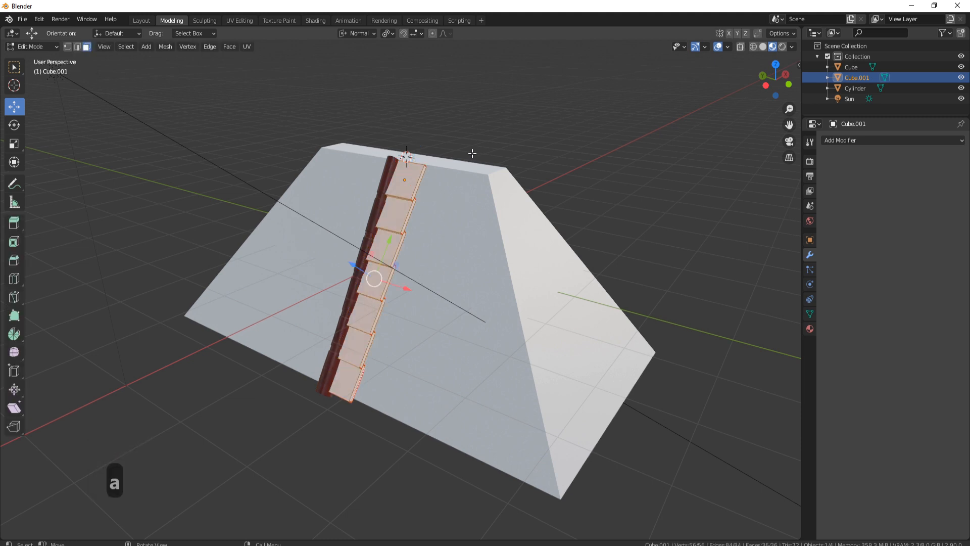
key("u")
left_click(472, 153)
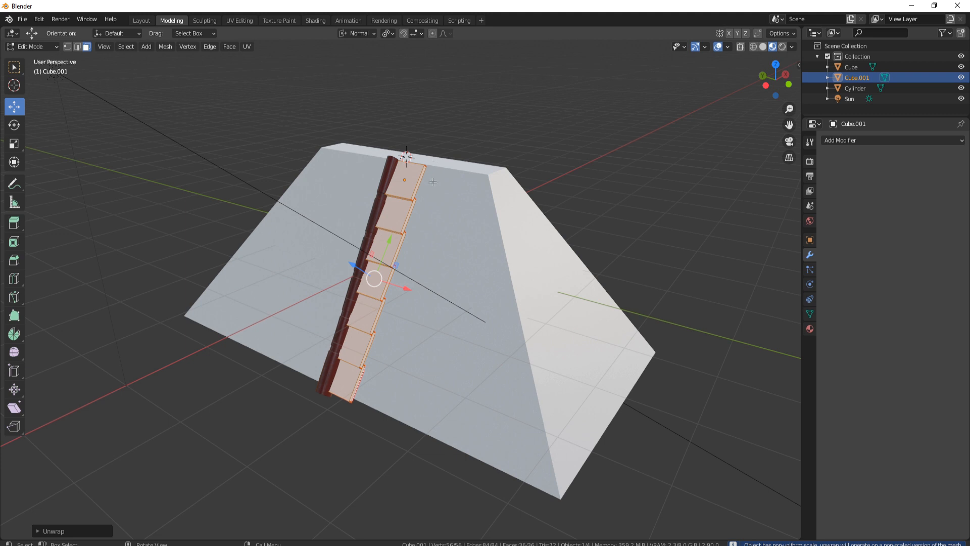
key("Tab")
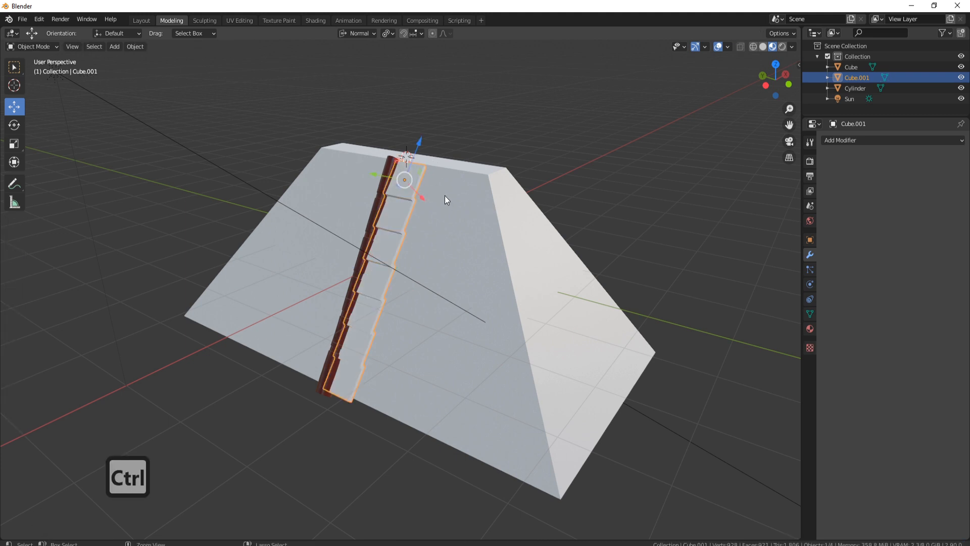
Apply all transforms to the flat tile strip and set its origin to its geometry
key("ctrl+a")
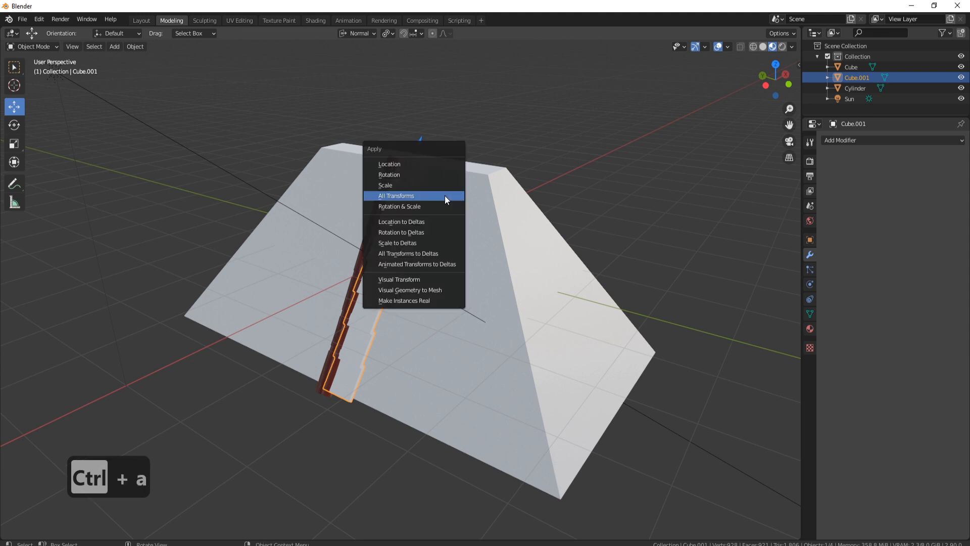
left_click(425, 194)
right_click(432, 196)
mouse_move(463, 196)
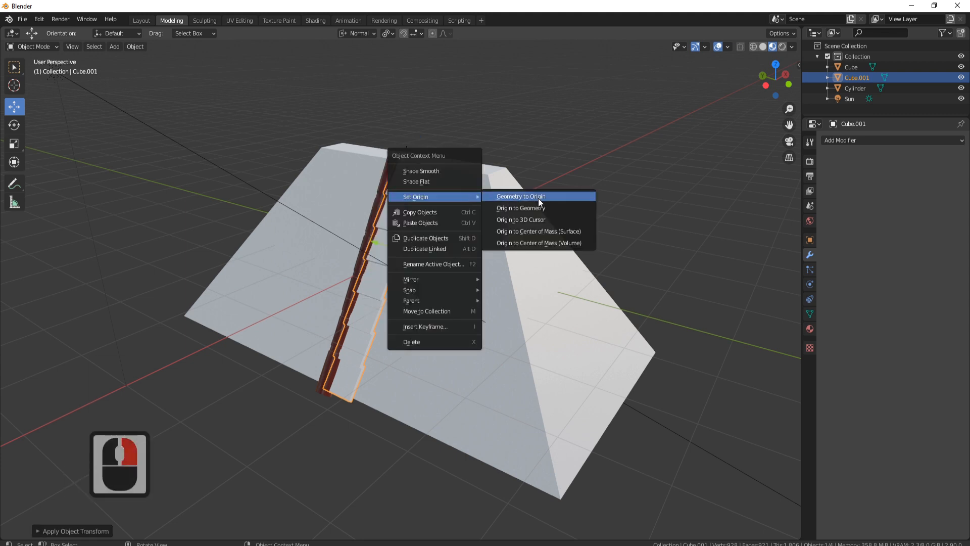
left_click(544, 210)
Unwrap all faces of the strip again along its seams, using the applied scale
key("Tab")
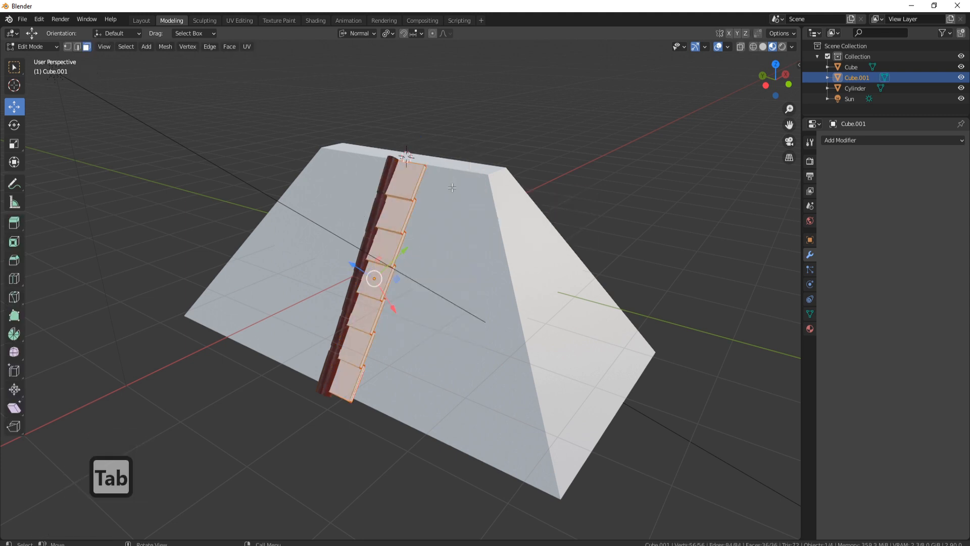
key("u")
left_click(452, 188)
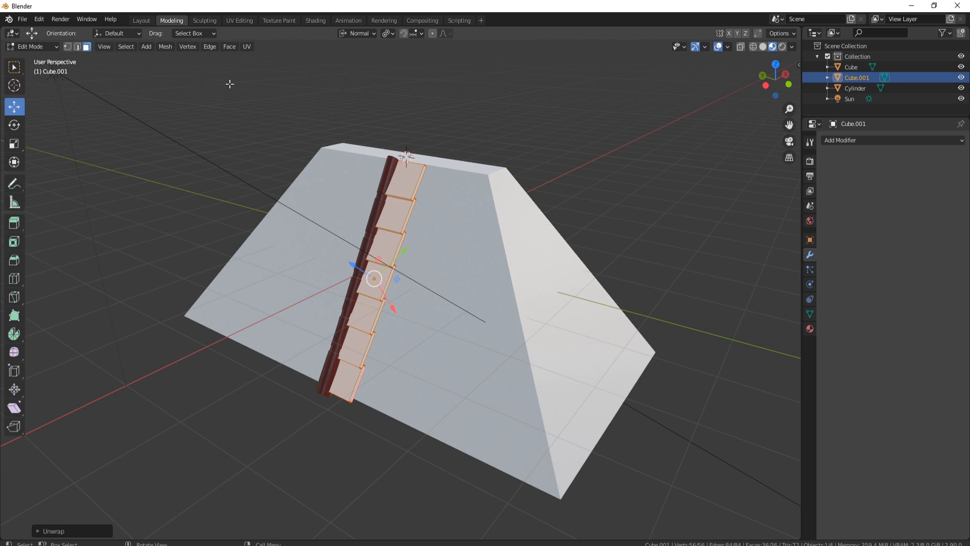
In the Shading workspace, give the flat tile strip a new material named Roof Tile Light
left_click(315, 20)
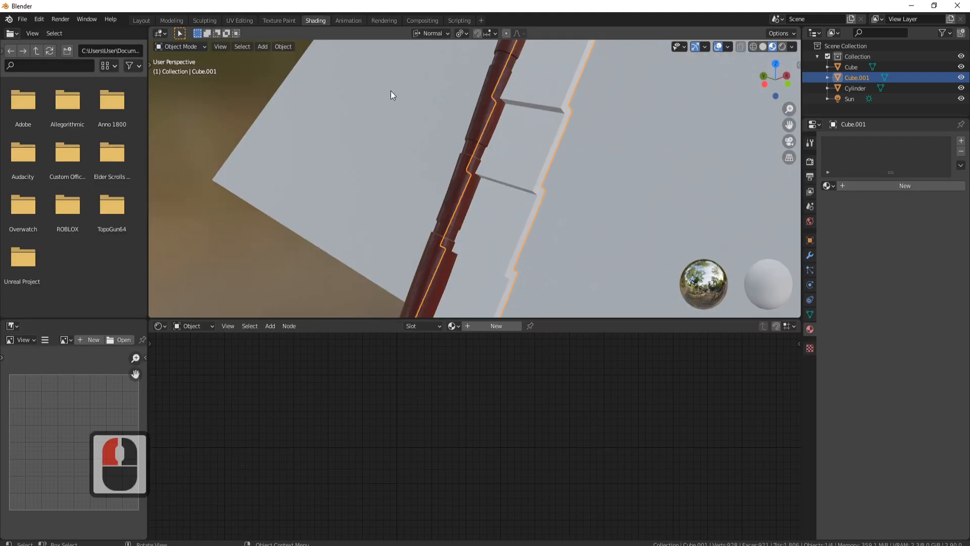
left_click(962, 141)
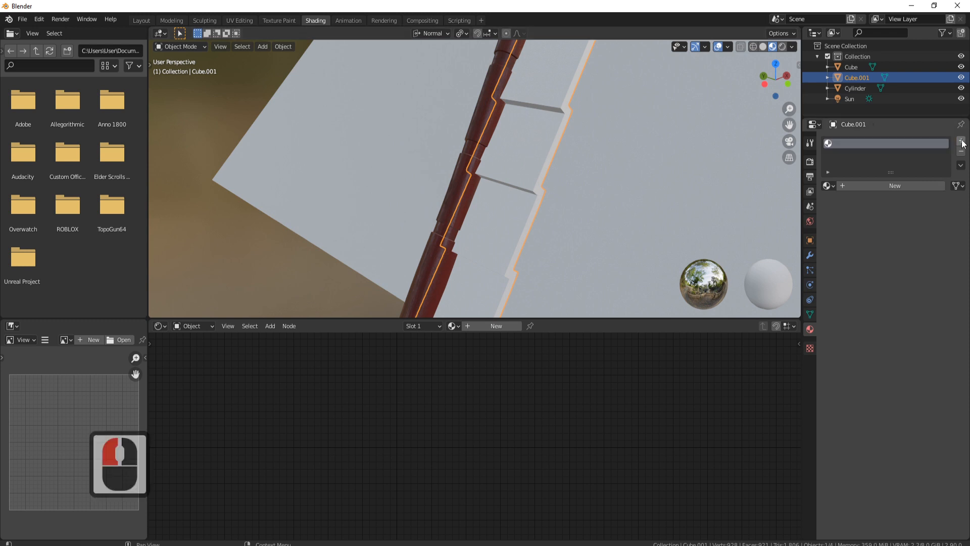
left_click(897, 188)
double_click(855, 143)
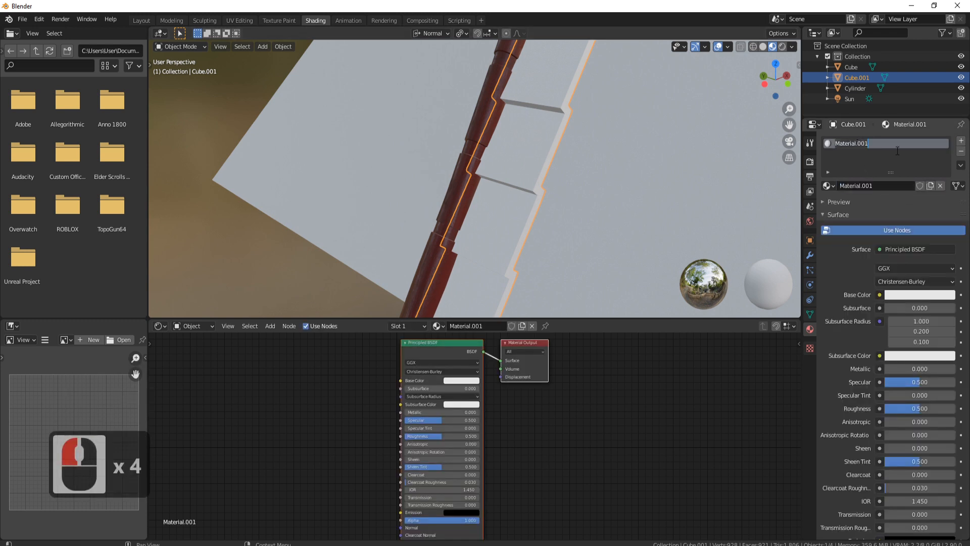
type("Roof")
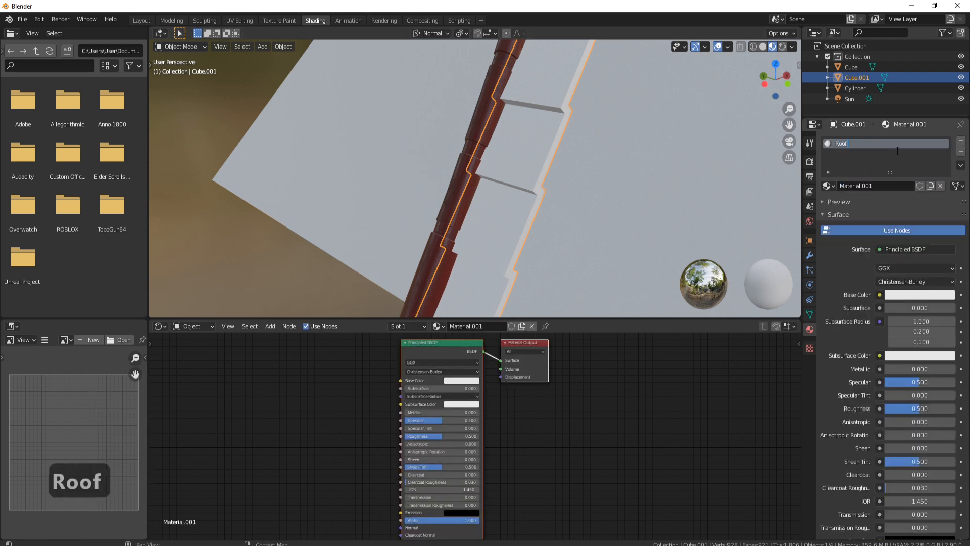
type(" Tile Li")
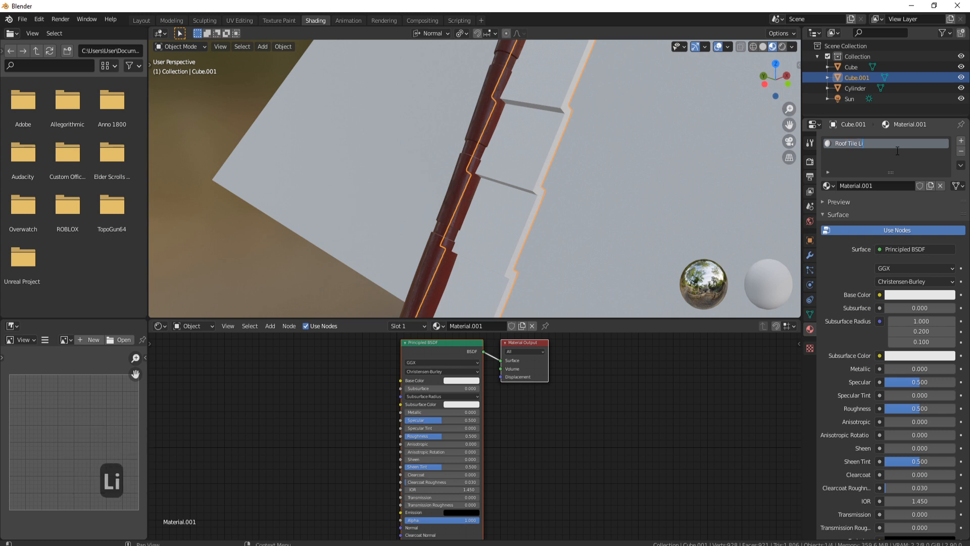
type("ght")
key("Return")
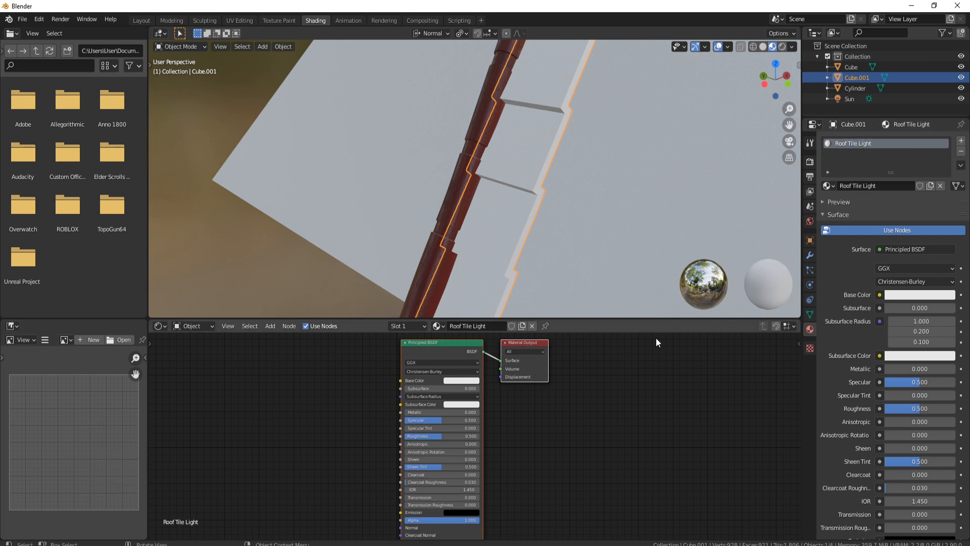
Use Principled Texture Setup to load the Roof Tiles Light BaseColor_With_AO, Metallic, Normal, Roughness and Specular textures onto the Principled BSDF node
left_click(443, 344)
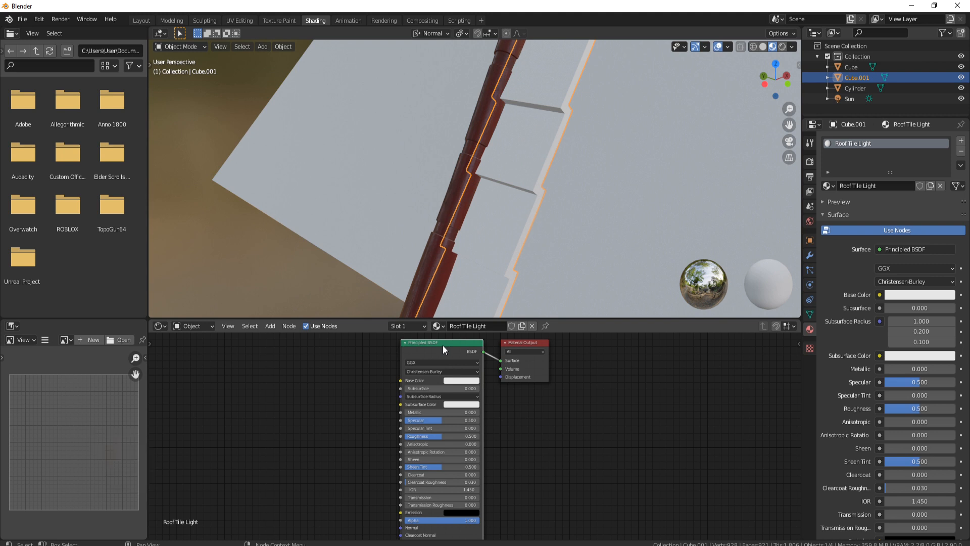
key("ctrl+shift+t")
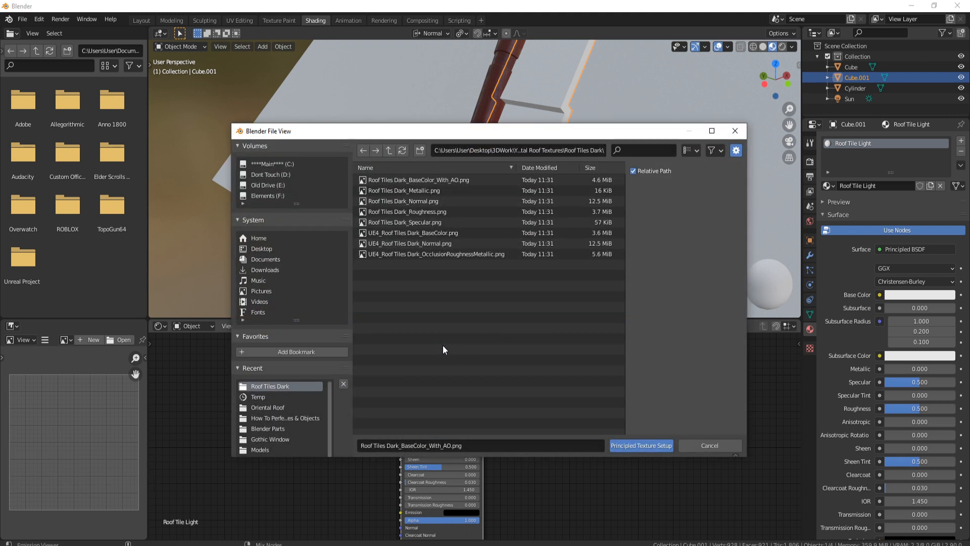
left_click(389, 151)
double_click(408, 201)
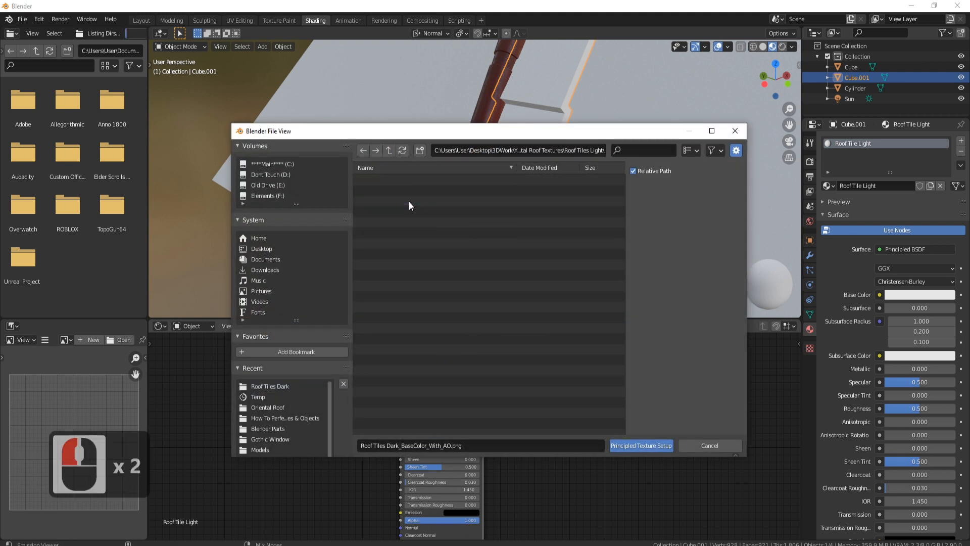
left_click(460, 180)
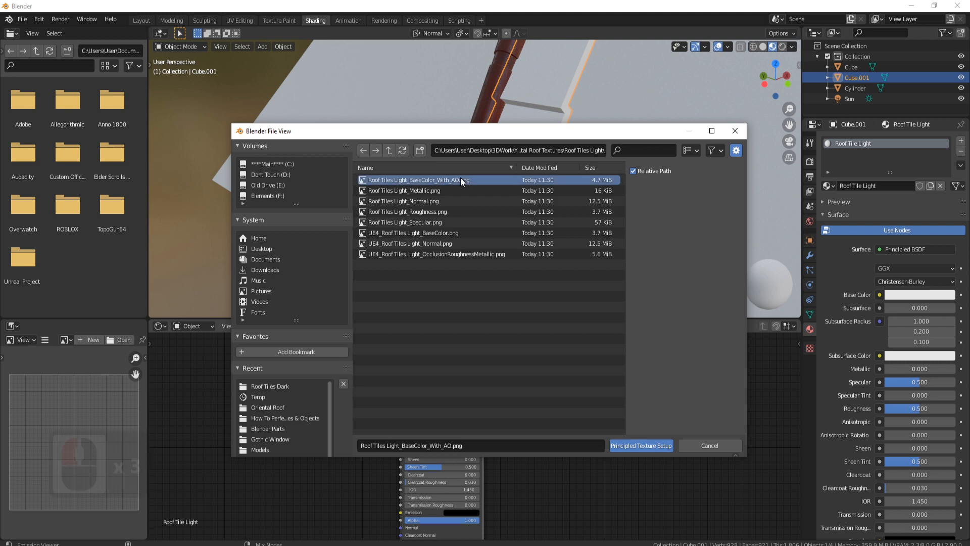
left_click(449, 222, "shift")
left_click(645, 445)
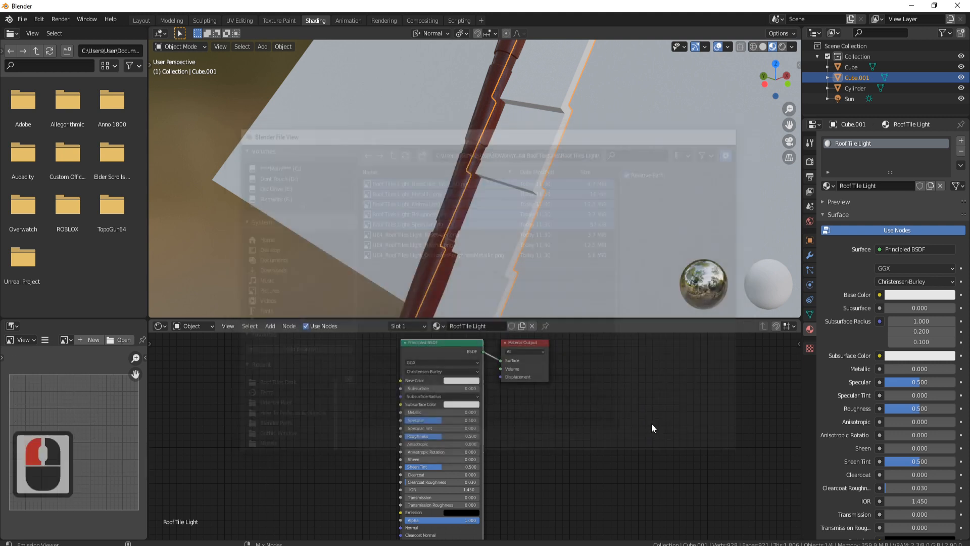
scroll(547, 133, "down", 4)
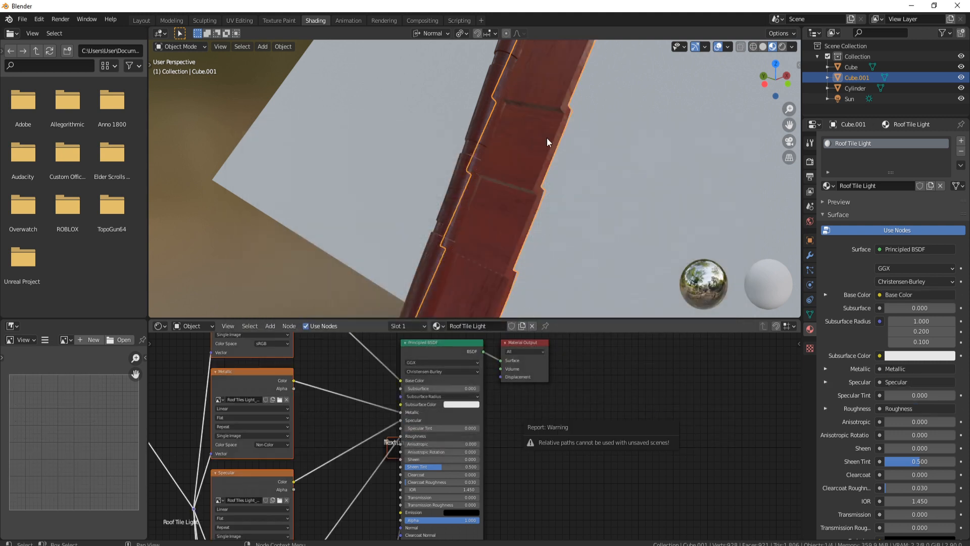
middle_click_drag(544, 123, 515, 159)
scroll(542, 145, "down", 1)
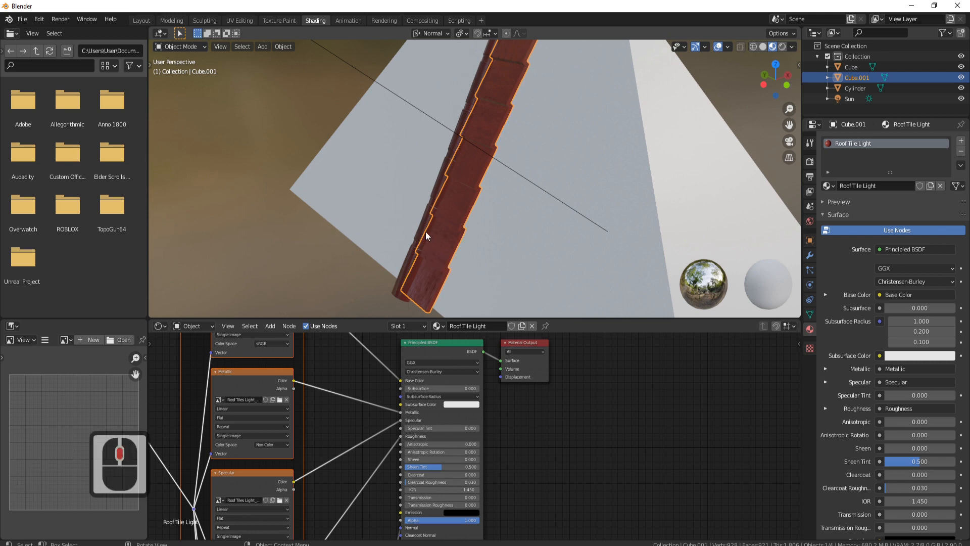
middle_click_drag(504, 121, 507, 199, "shift")
middle_click_drag(507, 199, 562, 147)
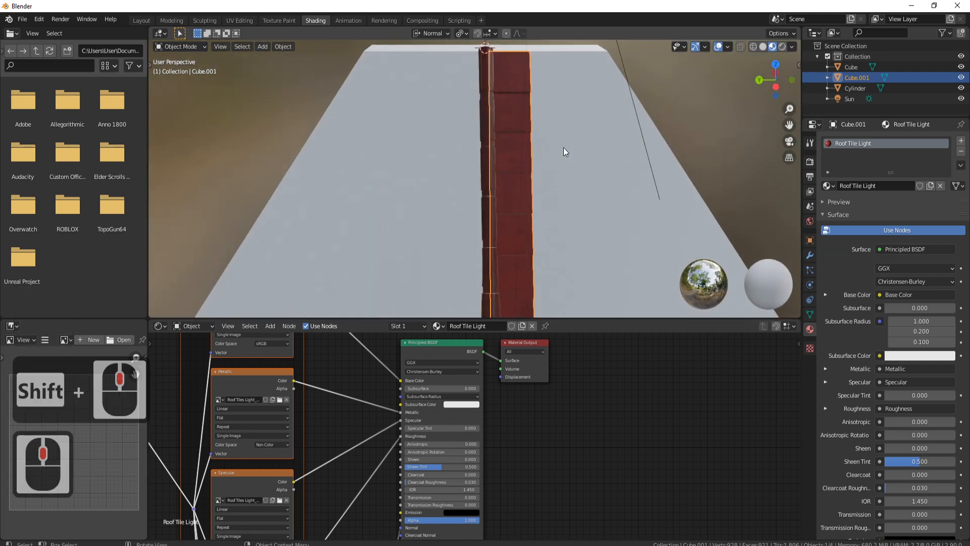
Switch to the UV Editing workspace and set edge selection for the flat tile strip
left_click(243, 20)
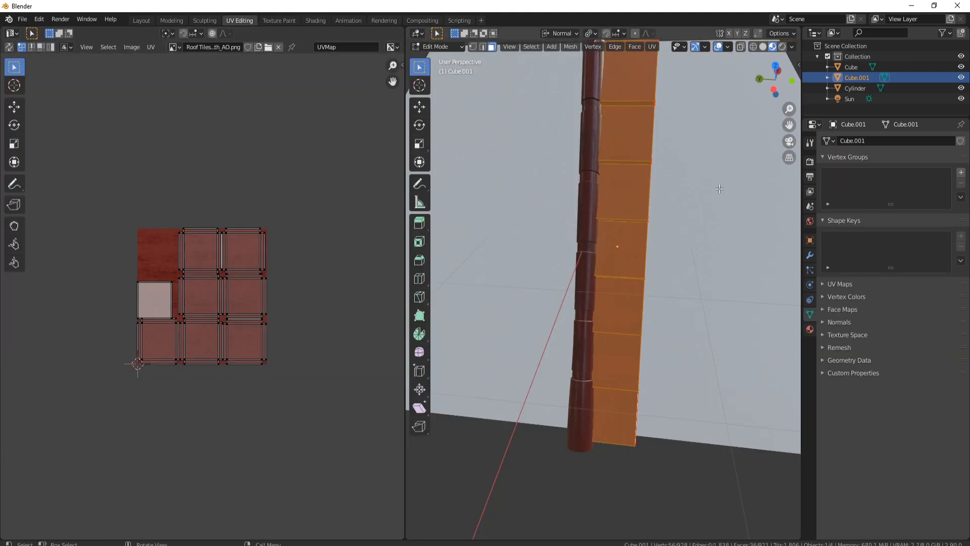
middle_click_drag(701, 101, 651, 263, "shift")
mouse_move(651, 263)
middle_mouse_down()
mouse_move(622, 266)
mouse_move(657, 244)
middle_mouse_up()
scroll(656, 245, "up", 2)
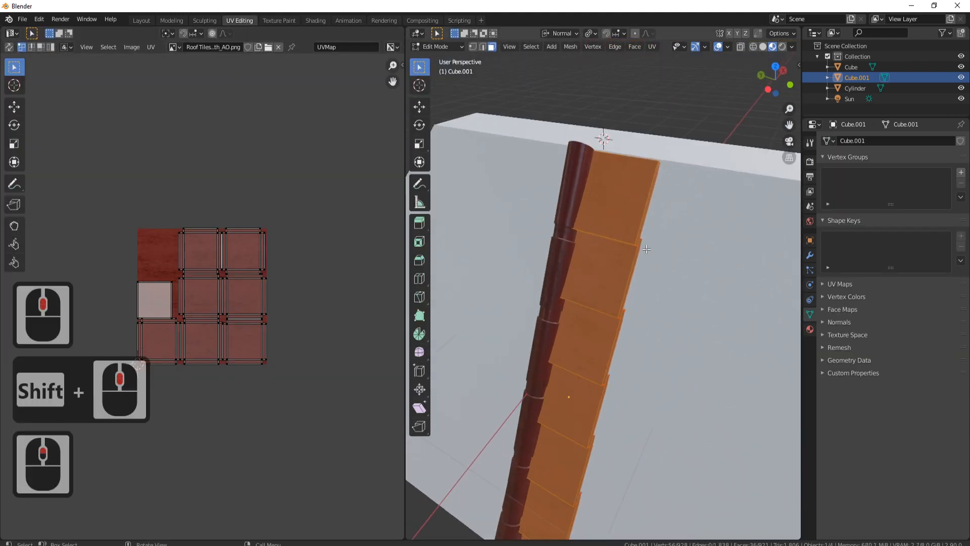
left_click(484, 49)
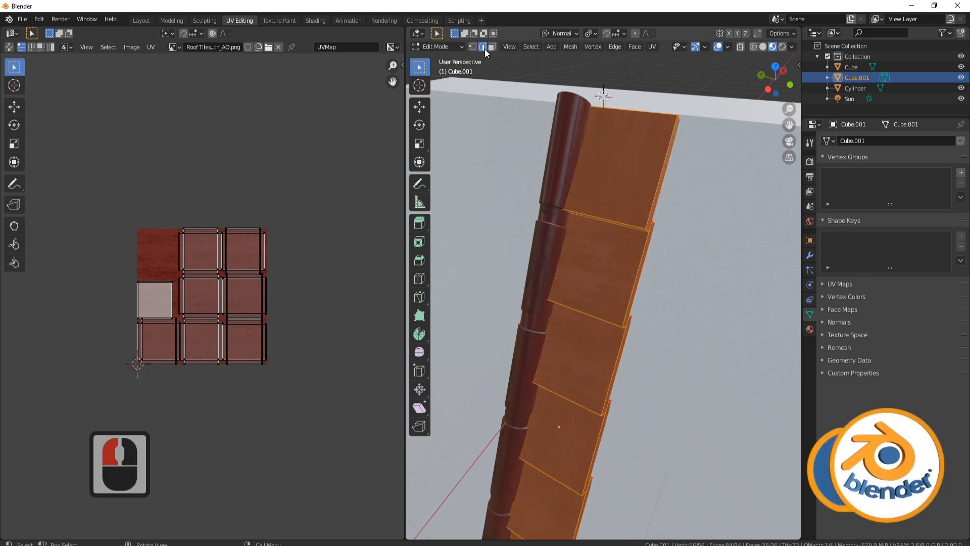
Select the complete linked meshes of the second, third, fifth and sixth flat tiles from the ridge
middle_click_drag(596, 293, 607, 210, "shift")
left_click(606, 210)
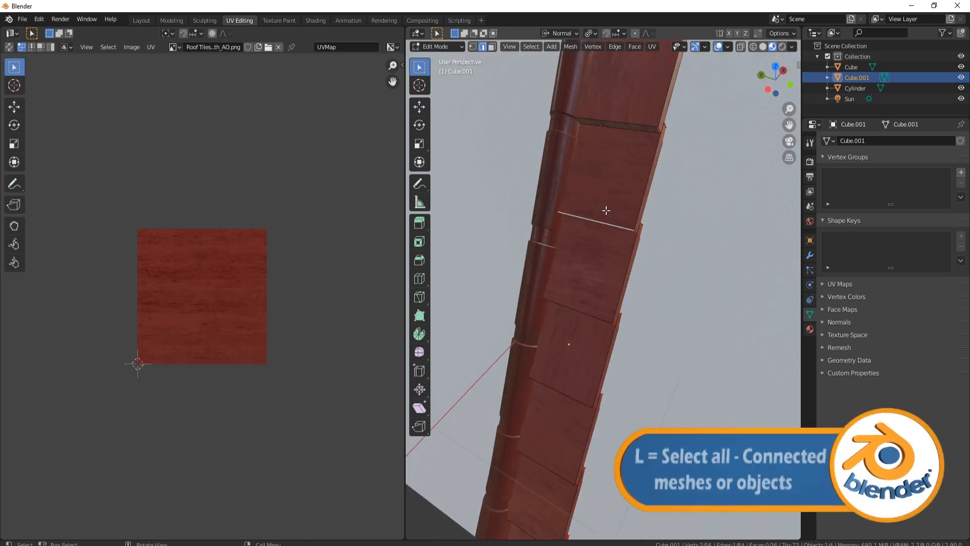
key("l")
key("l")
key("l")
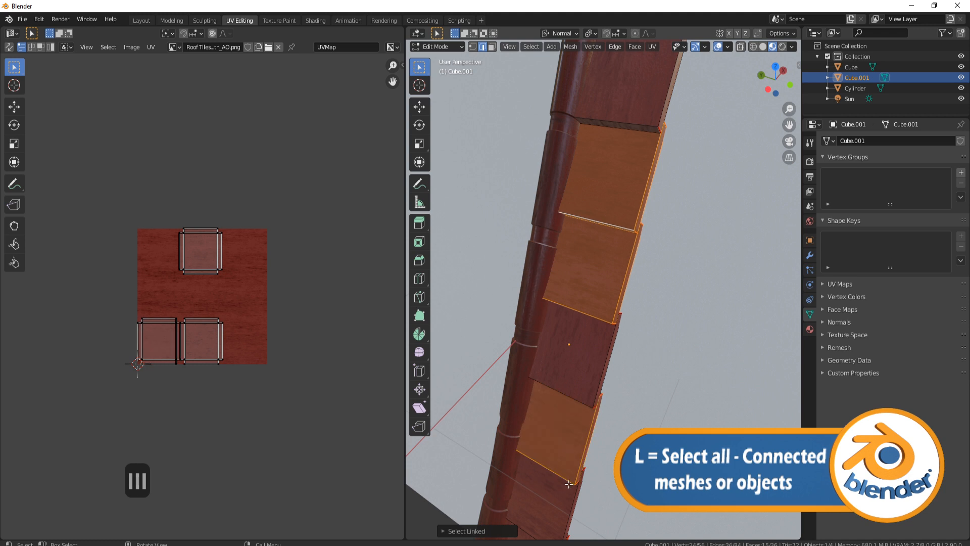
middle_click_drag(566, 446, 555, 481)
key("l")
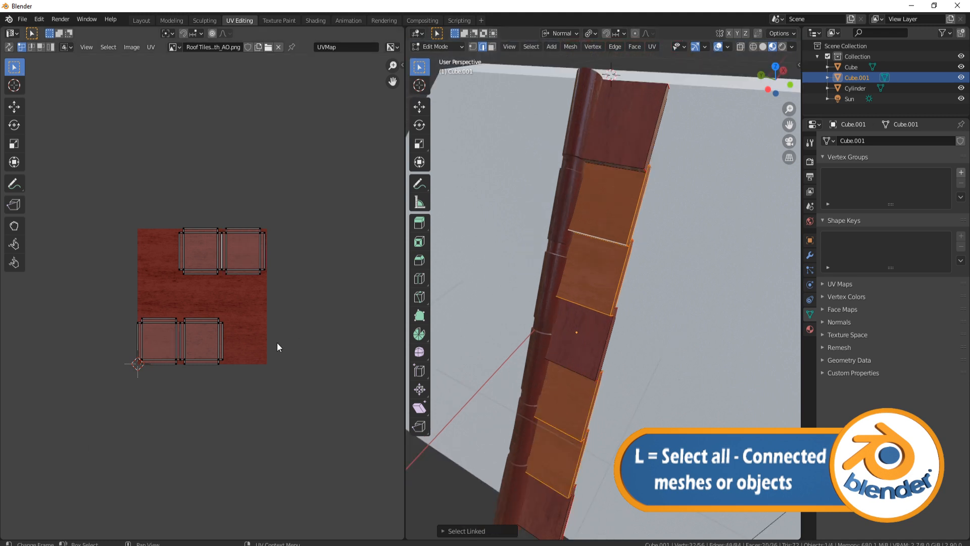
Rotate the UV islands of the selected tiles by 90 degrees, return to Object Mode and check the strip's texture
type("a90")
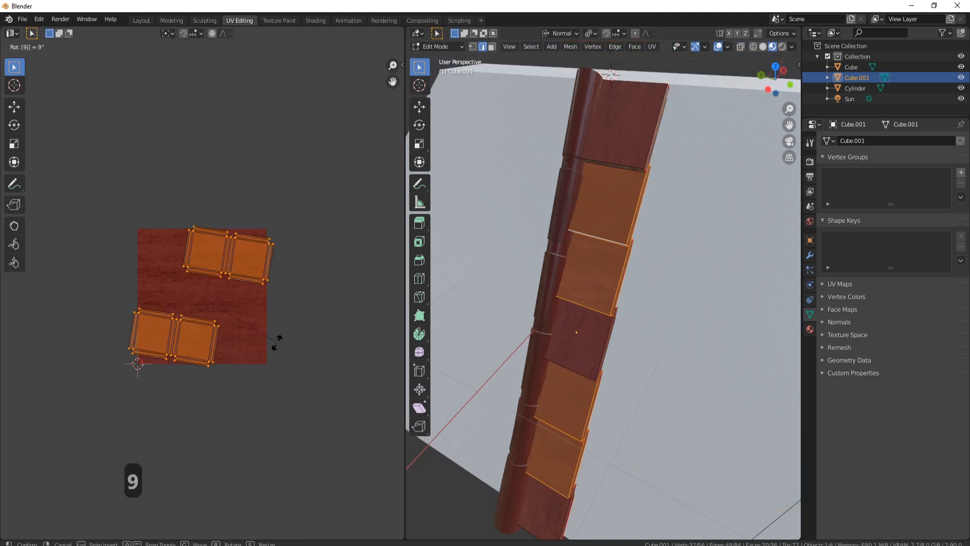
key("Return")
key("Tab")
middle_click_drag(669, 262, 639, 177)
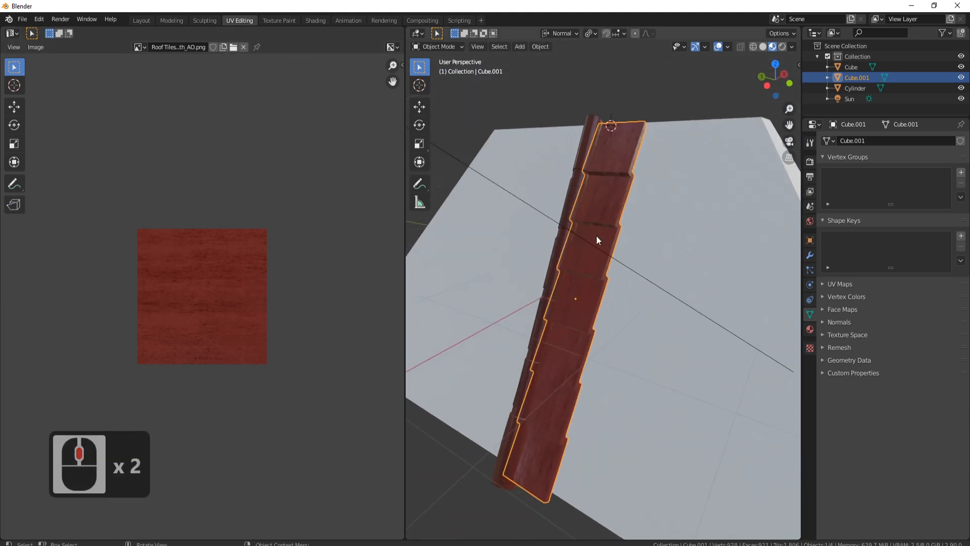
middle_click_drag(596, 236, 641, 287)
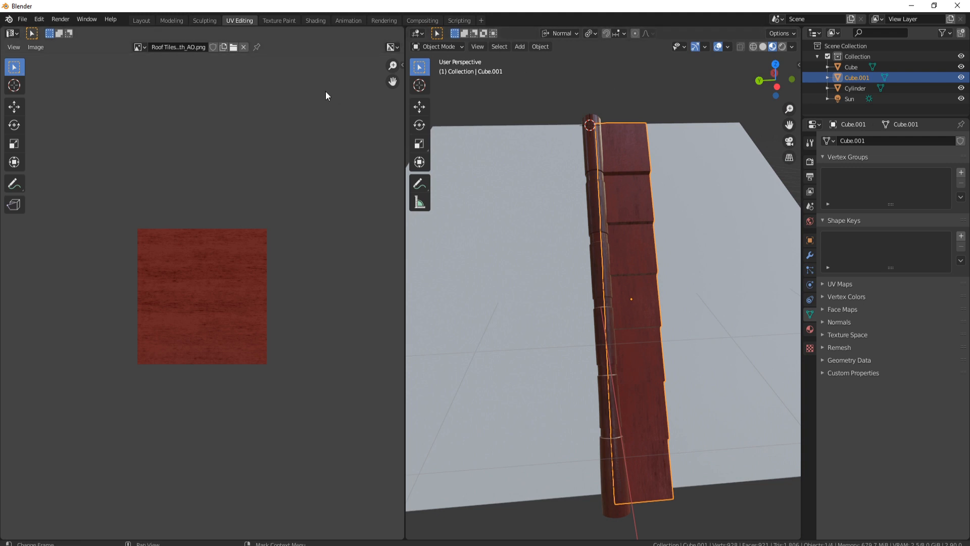
Switch to the Modeling workspace, show the transform values, select the roof block and set the transform orientation to Global
left_click(177, 20)
middle_click_drag(444, 211, 439, 160)
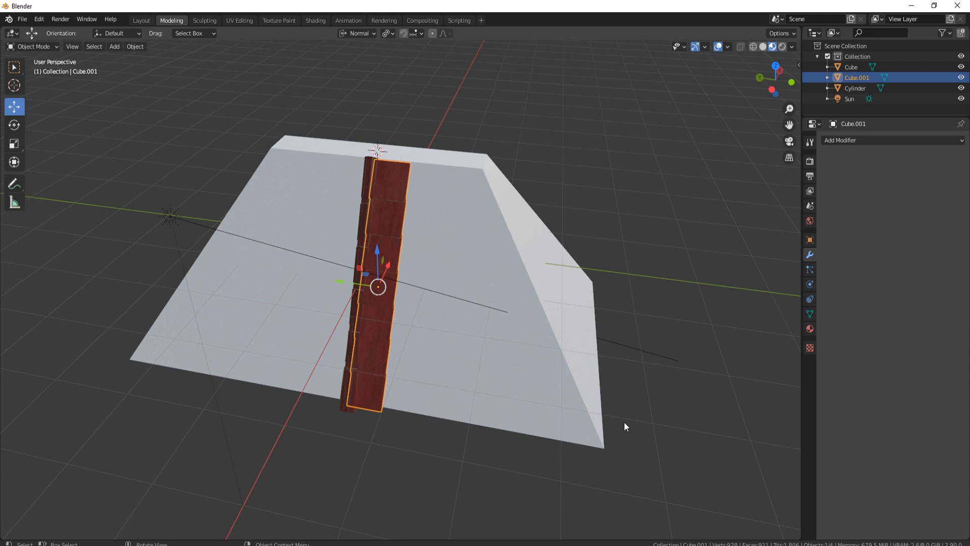
key("n")
left_click(405, 220)
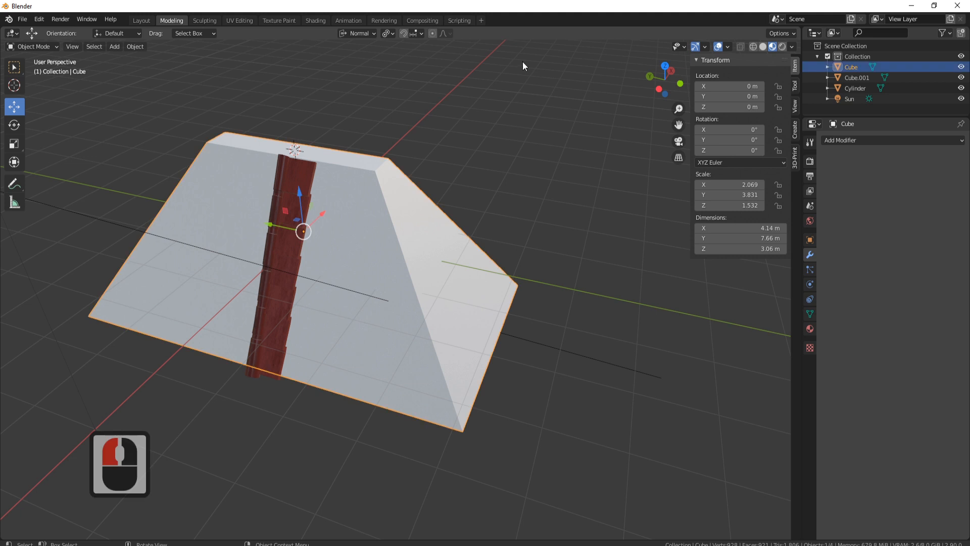
scroll(448, 217, "down", 3)
middle_click_drag(391, 211, 423, 196)
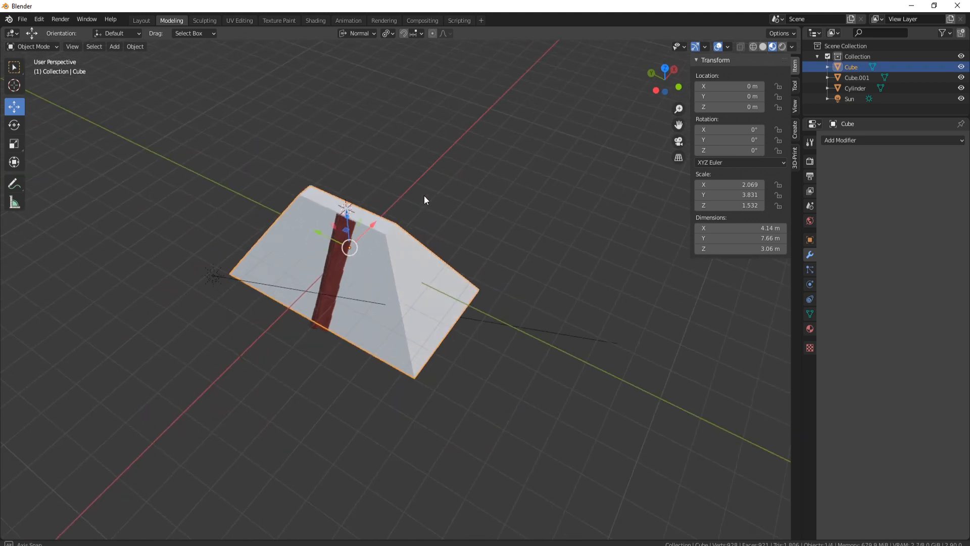
left_click(359, 32)
left_click(339, 67)
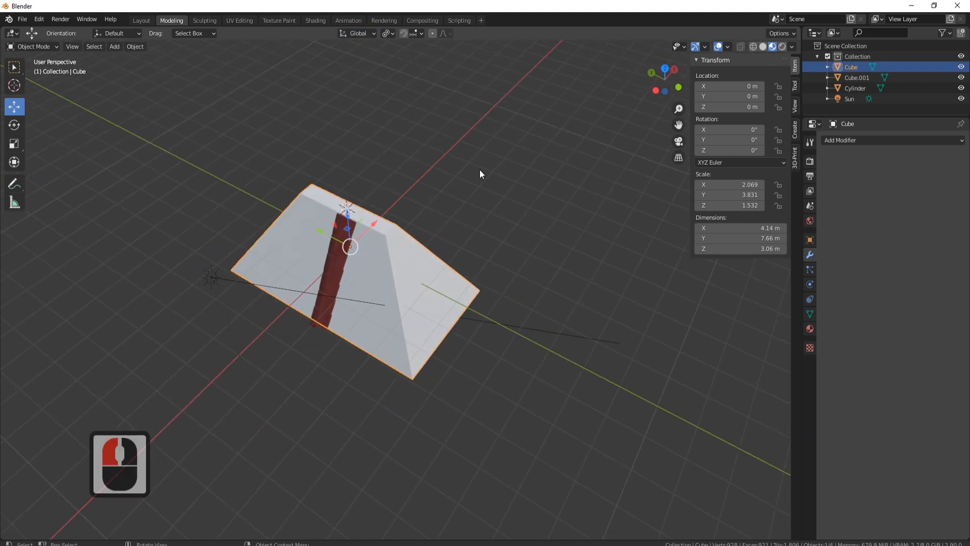
In wireframe top view, rotate the roof block about 39.2° around the global Z axis to straighten its hip edge
key("KP_7")
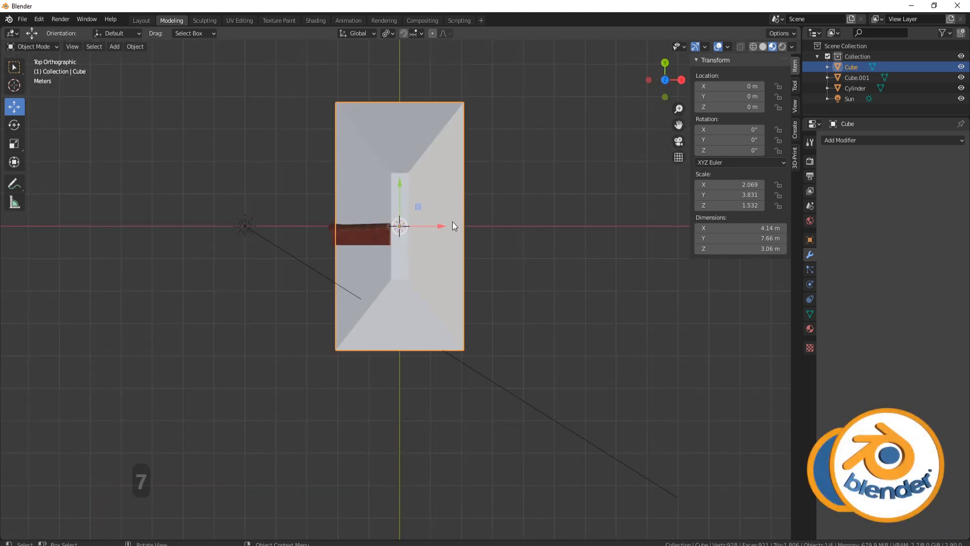
key("z")
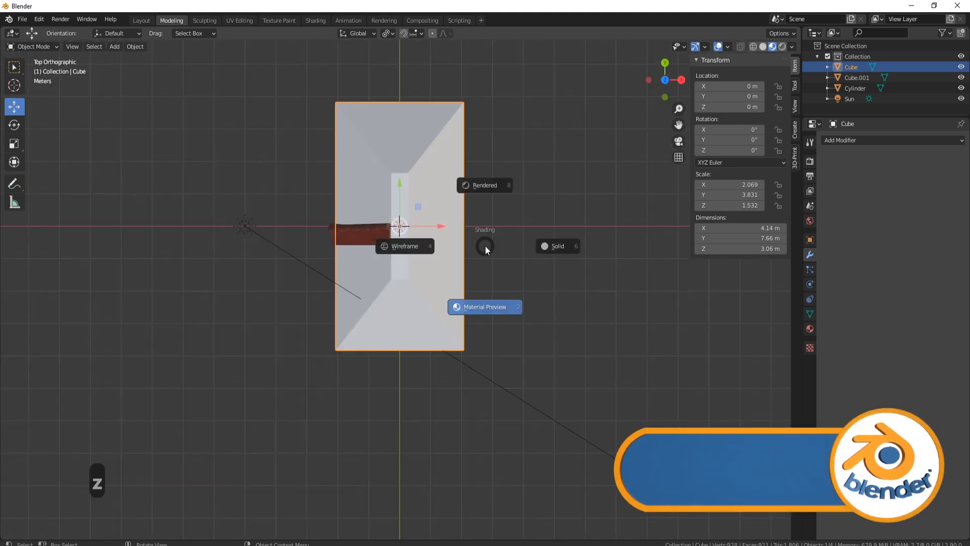
left_click(403, 251)
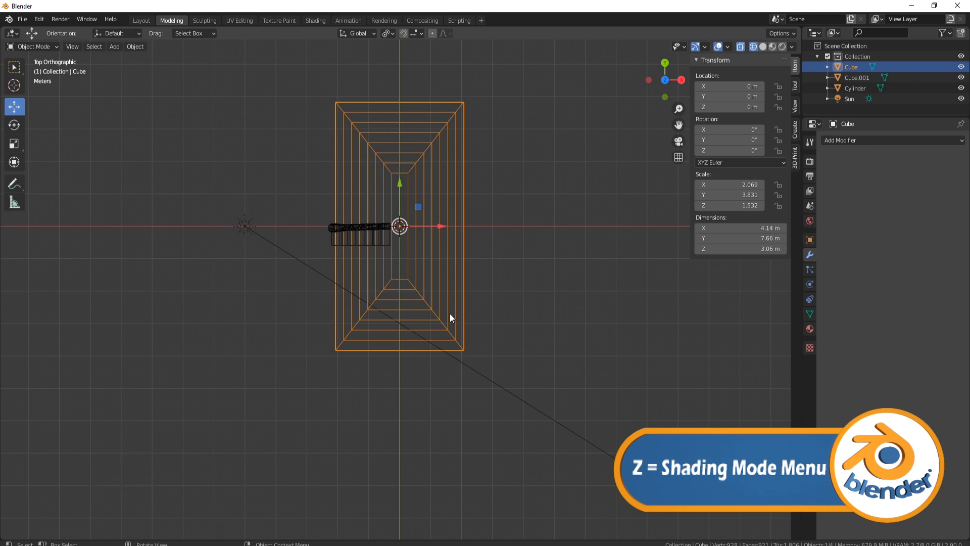
scroll(450, 314, "up", 3)
key("r")
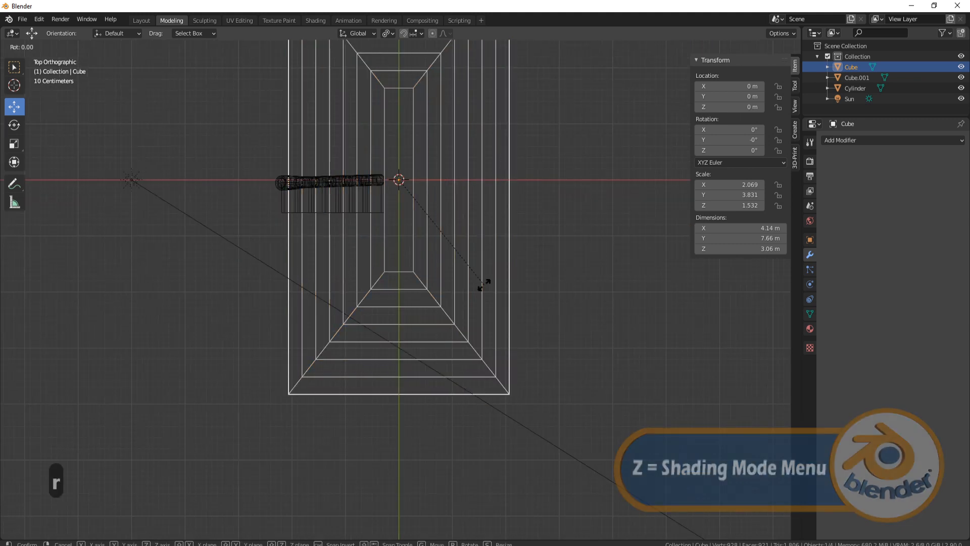
key("z")
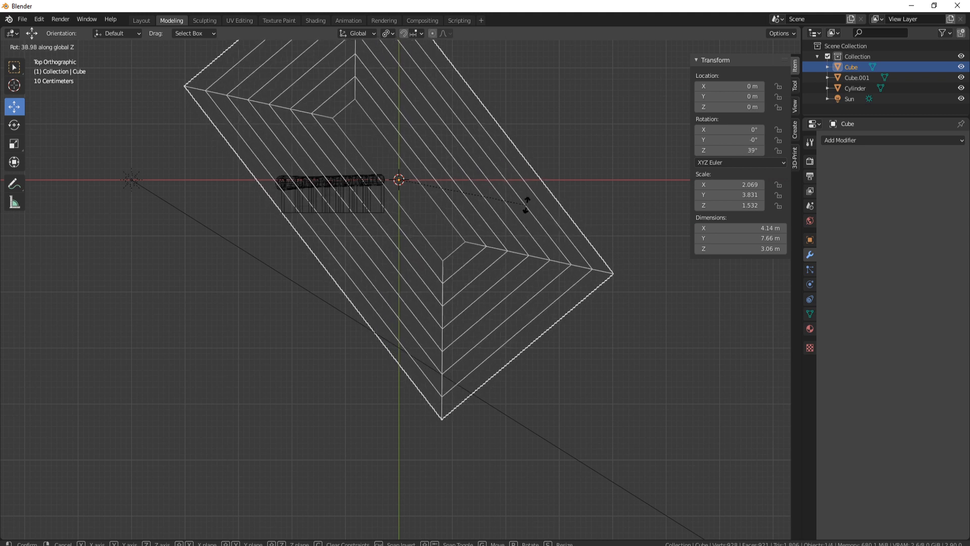
left_click(526, 204)
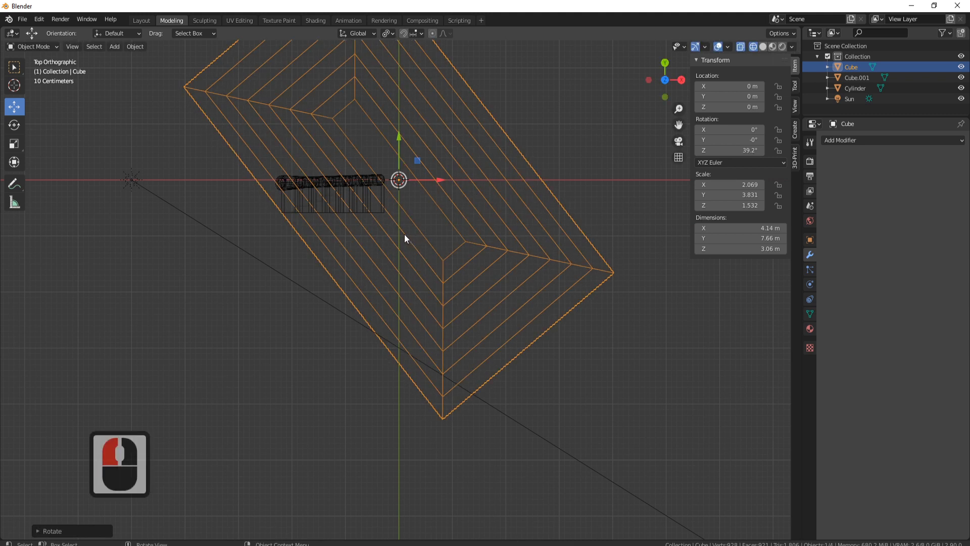
Fine-tune the roof block's Z rotation to 39.3° so the hip edge parallels the Y axis, and return to solid shading
scroll(449, 373, "up", 4)
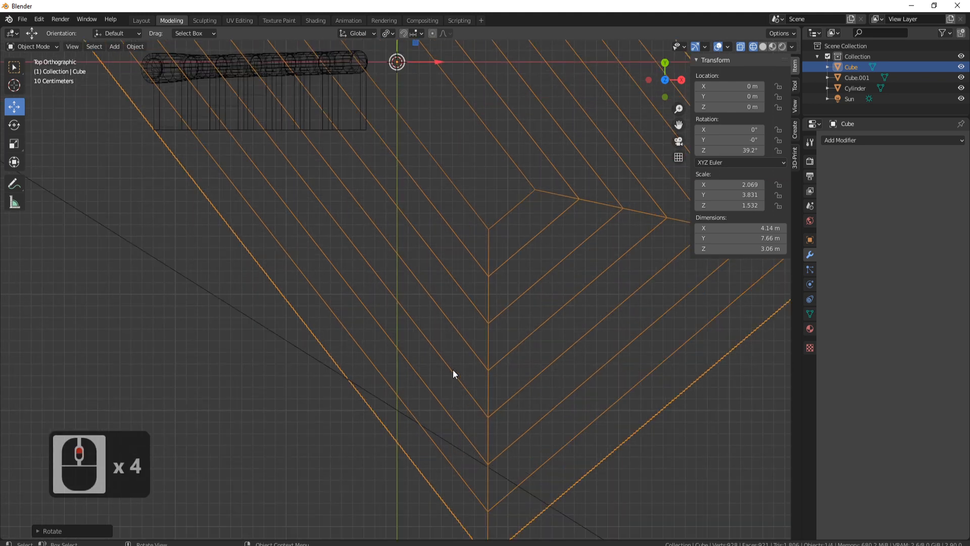
middle_click_drag(452, 374, 437, 202, "shift")
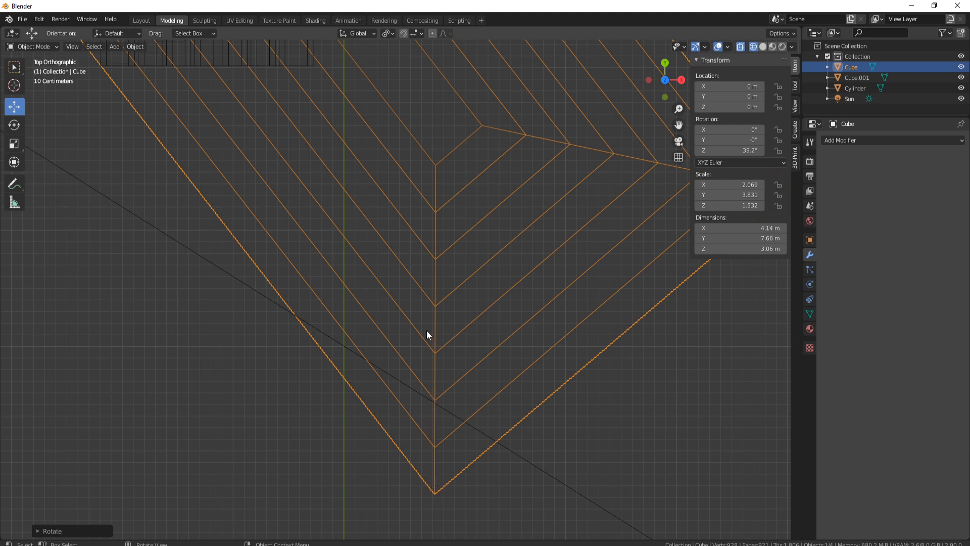
scroll(427, 331, "up", 5)
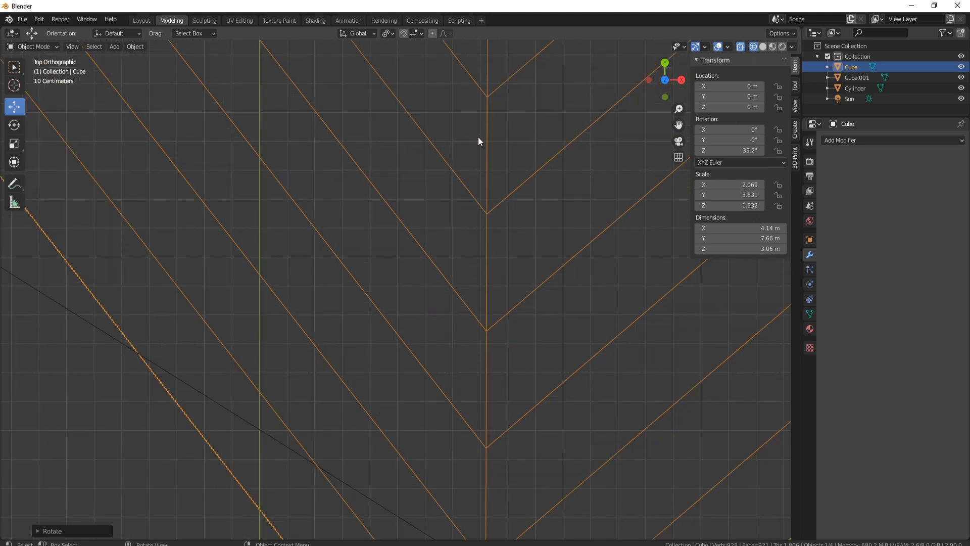
scroll(475, 152, "down", 4)
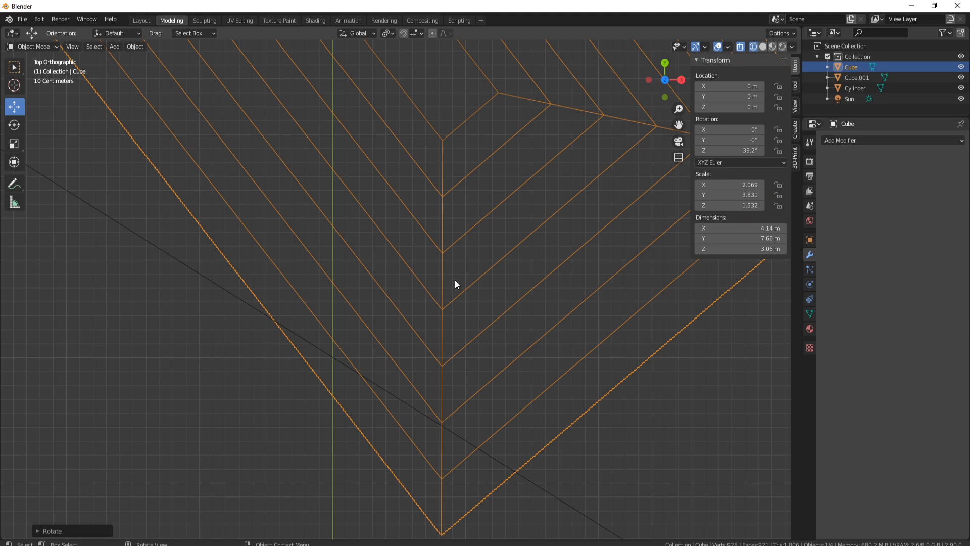
middle_click_drag(496, 489, 488, 429, "shift")
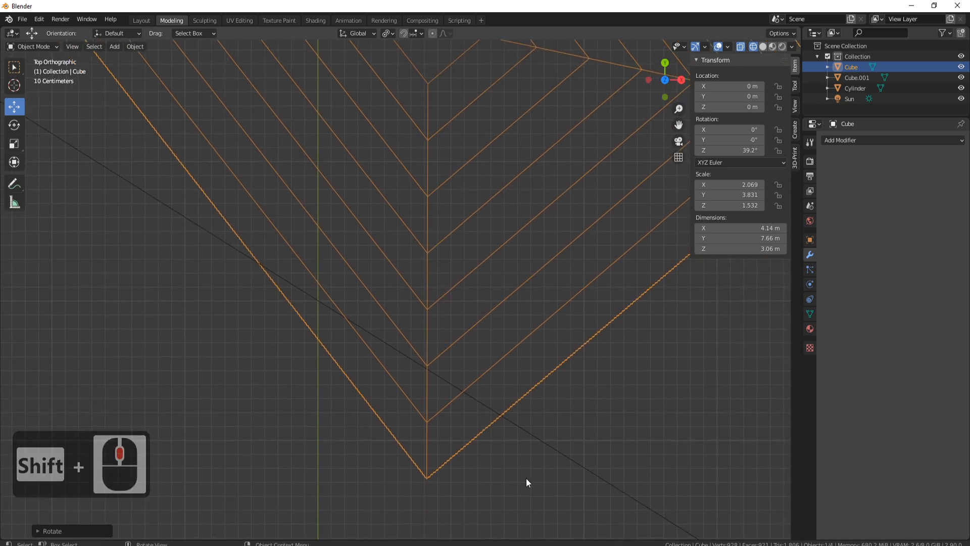
key("r")
key("z")
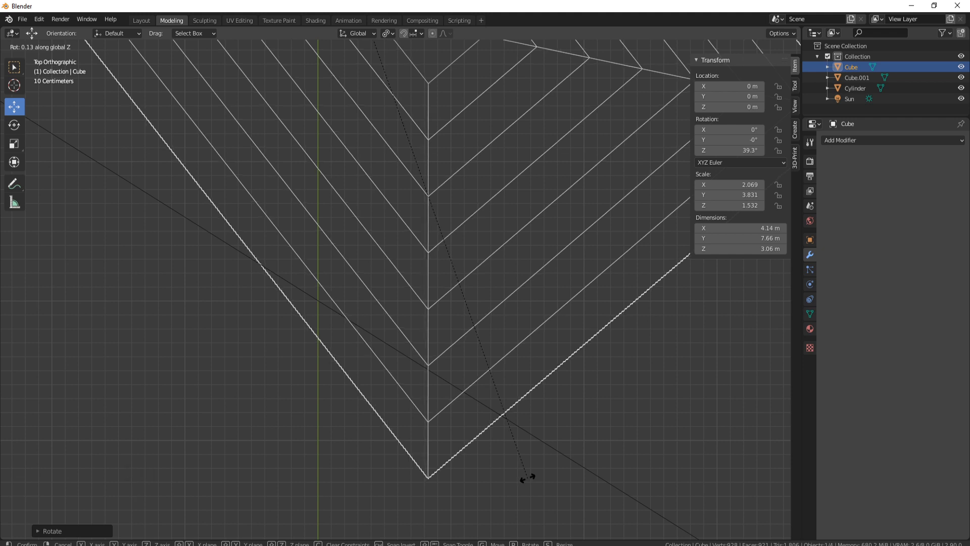
left_click(528, 477)
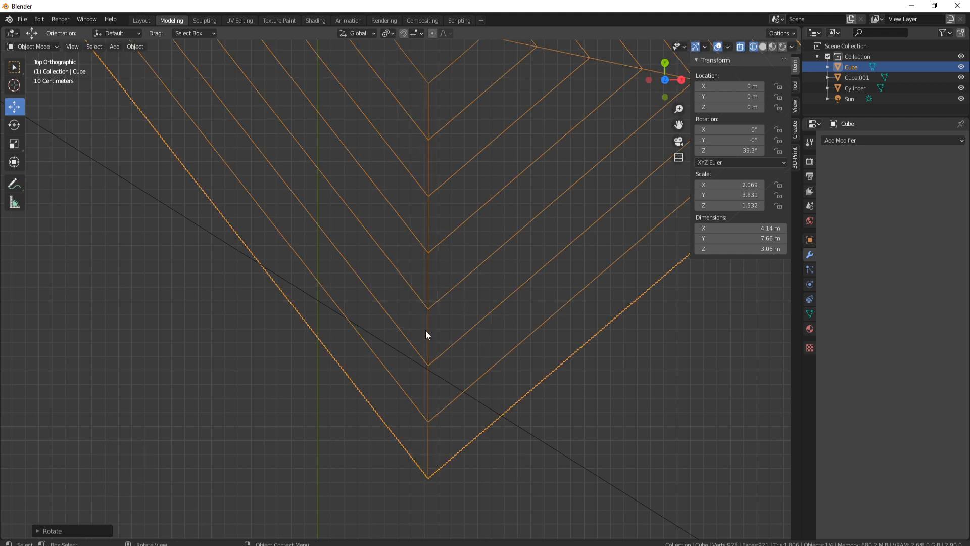
scroll(426, 309, "down", 6)
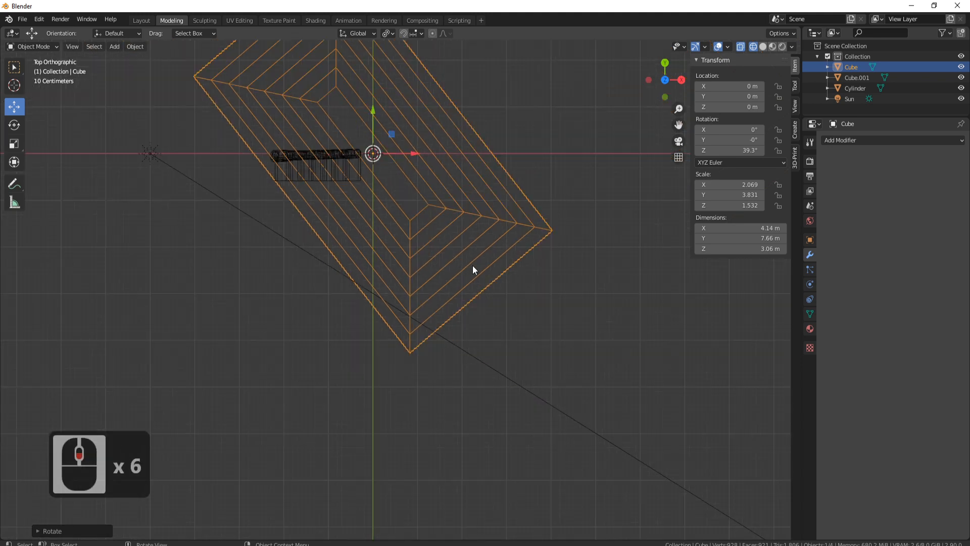
key("z")
left_click(538, 267)
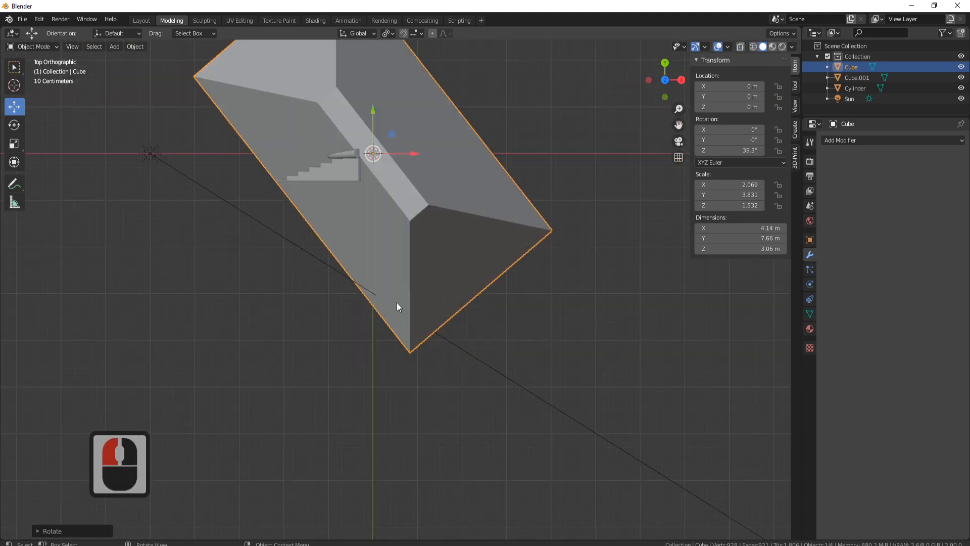
Snap the 3D cursor to the roof block's top corner vertex where the hip edge begins, and return to Object Mode
middle_click_drag(396, 302, 311, 270)
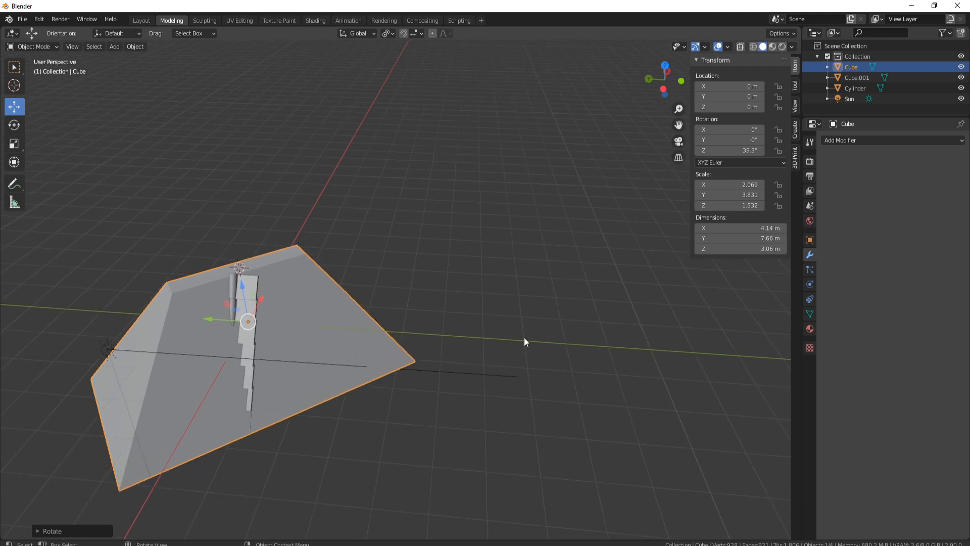
middle_click_drag(457, 281, 497, 234)
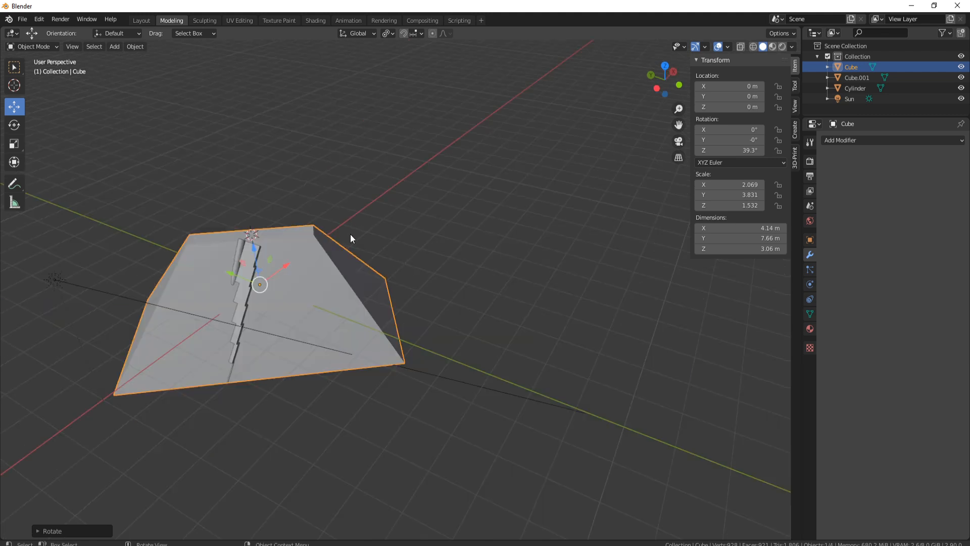
middle_click_drag(428, 186, 434, 182)
key("Tab")
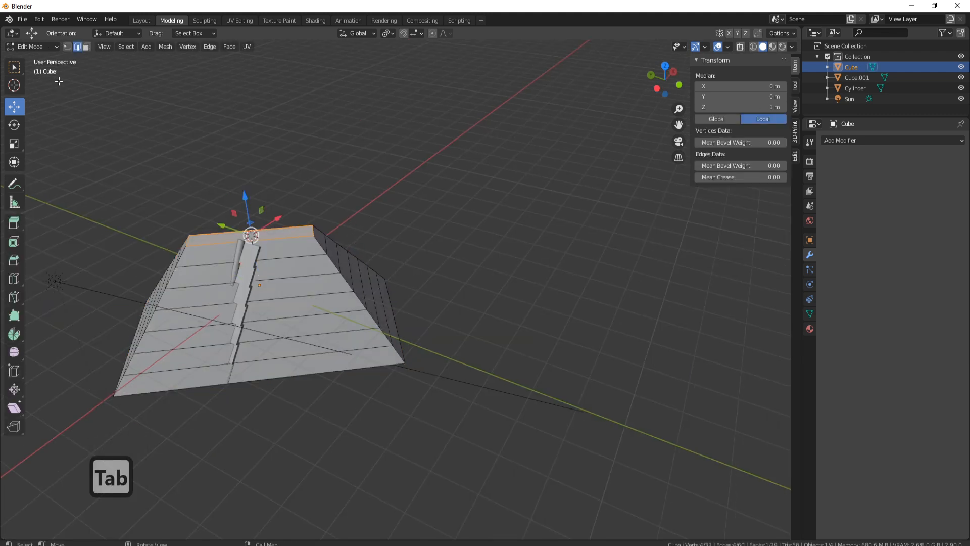
left_click(67, 46)
left_click(313, 235)
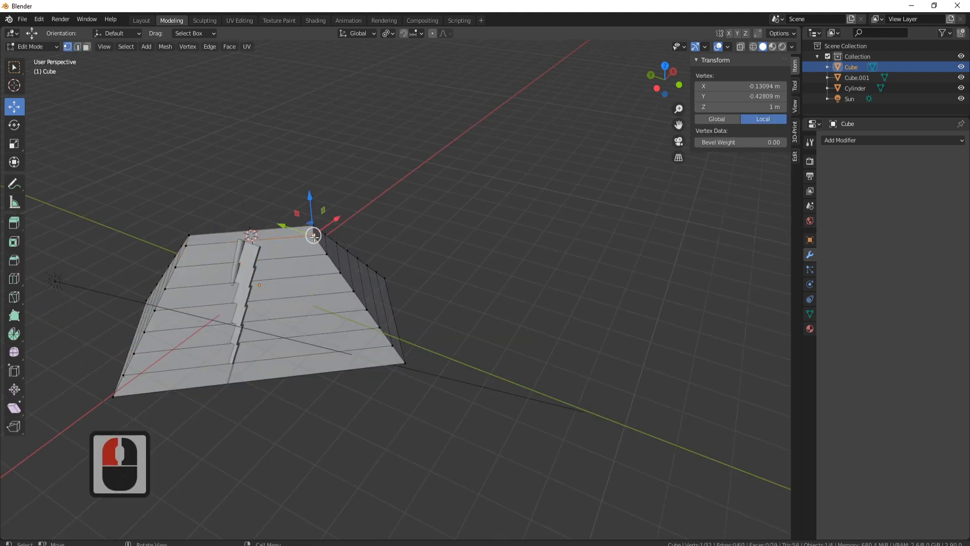
key("shift+s")
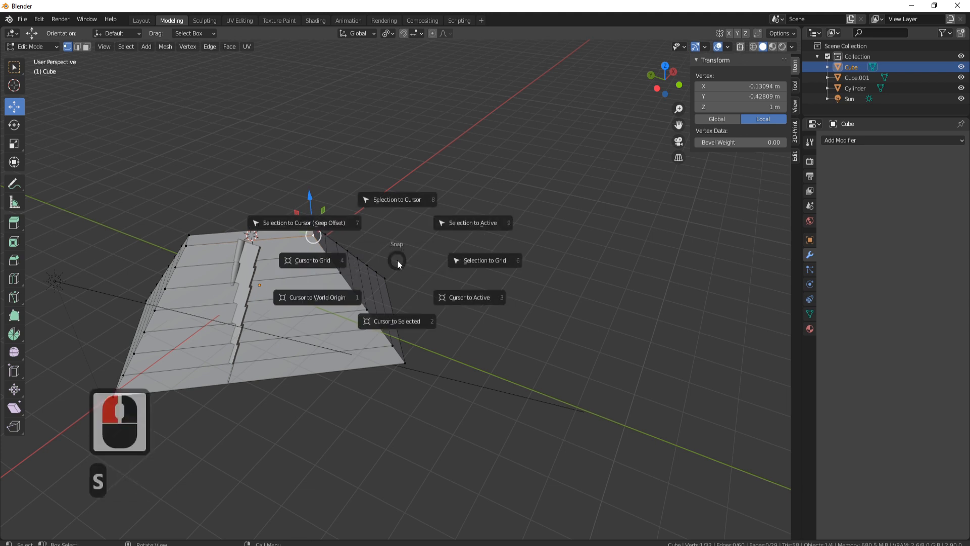
left_click(399, 321)
key("Tab")
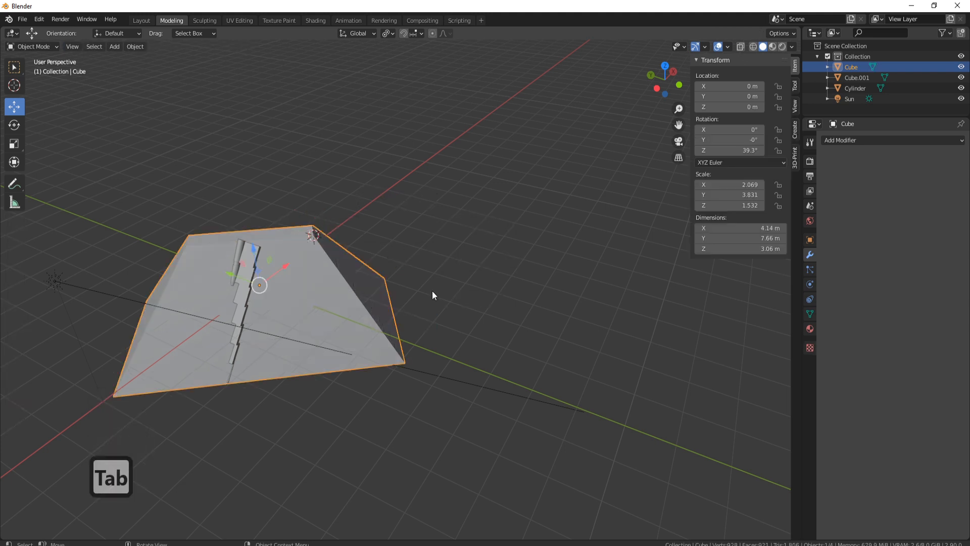
Add a plane at the 3D cursor, rotate it 90° around Y and scale it up to about 4.26
key("shift+a")
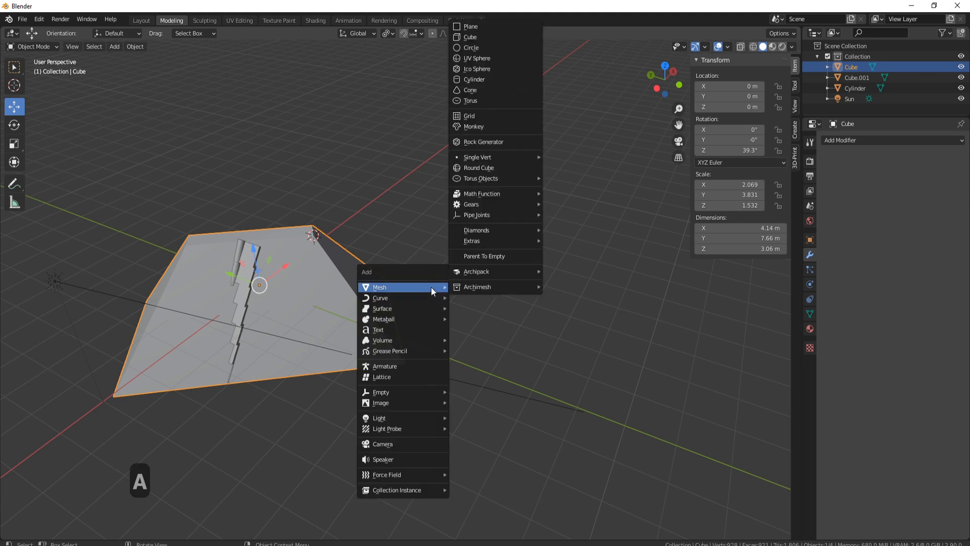
left_click(477, 27)
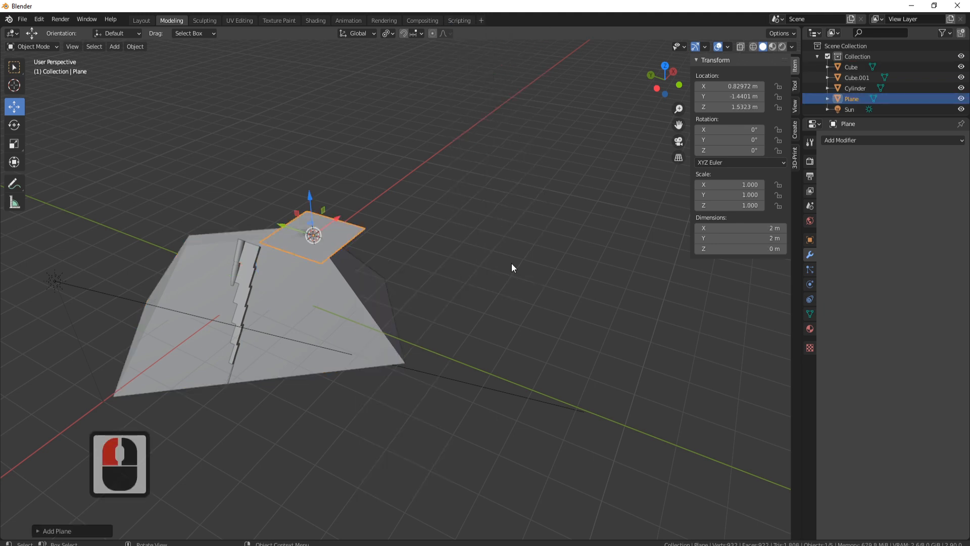
type("ry")
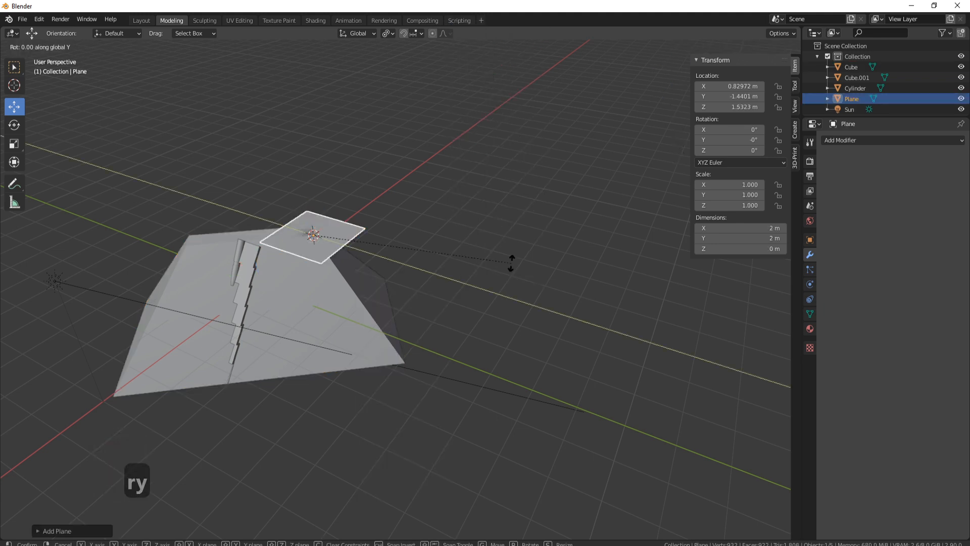
type("90")
key("Return")
key("s")
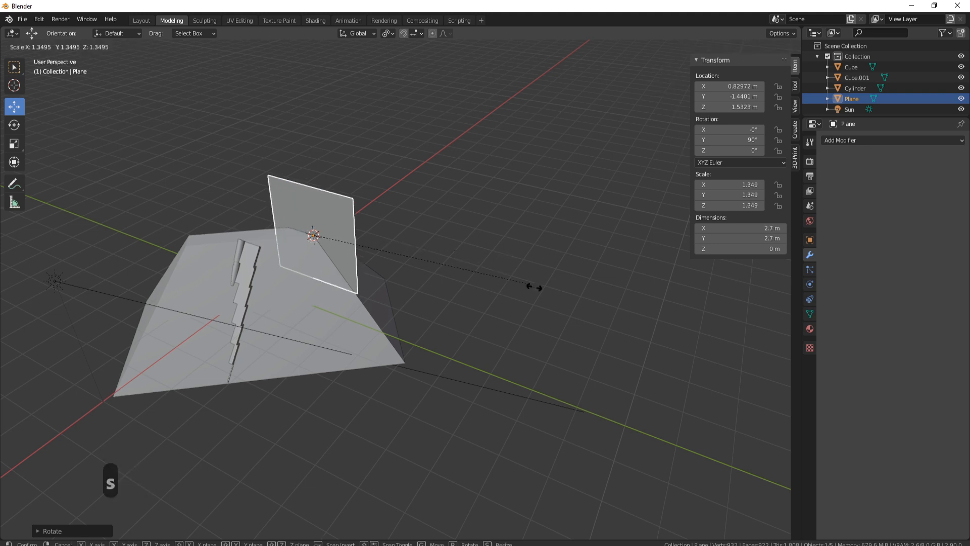
left_click(167, 484)
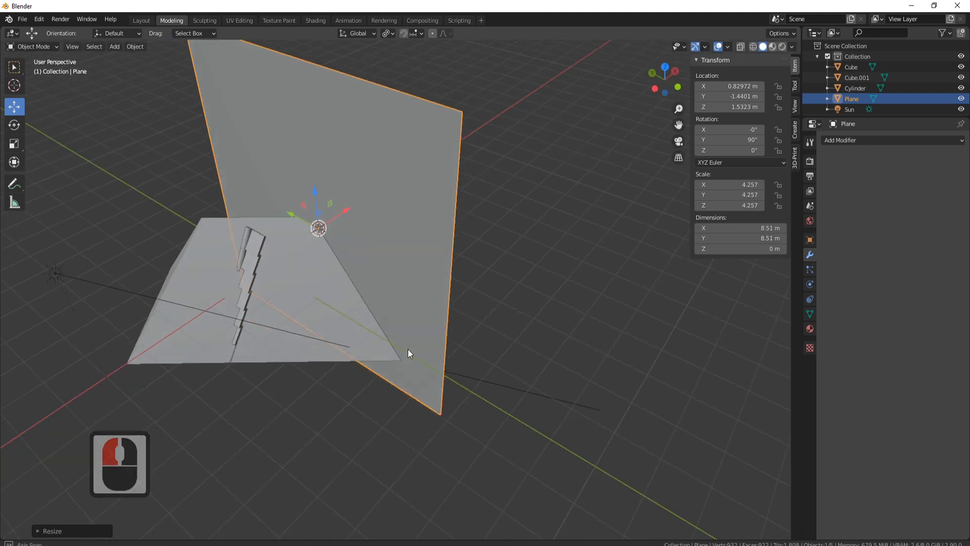
Add a Bezier curve at the 3D cursor on the roof corner and open it for editing
middle_click_drag(408, 350, 350, 344)
middle_click_drag(363, 132, 412, 271)
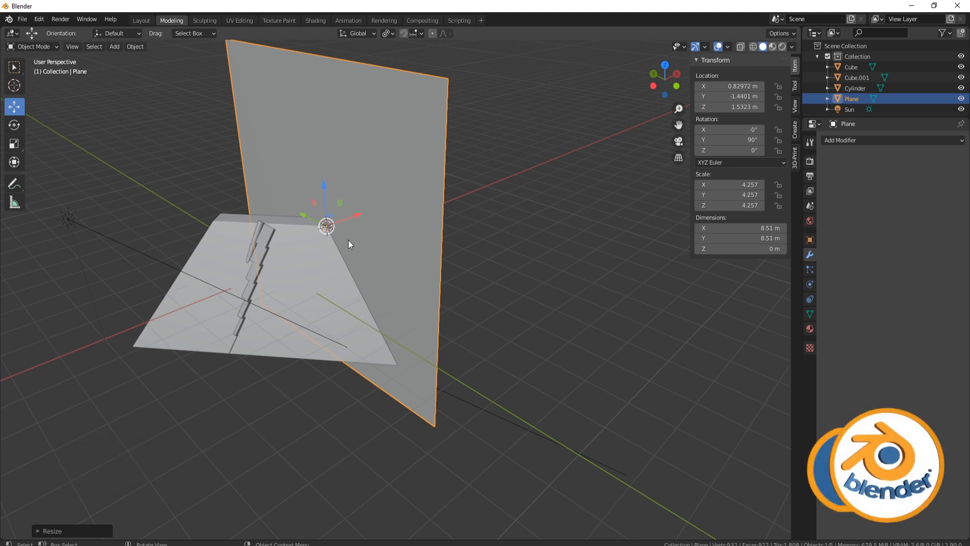
key("shift+a")
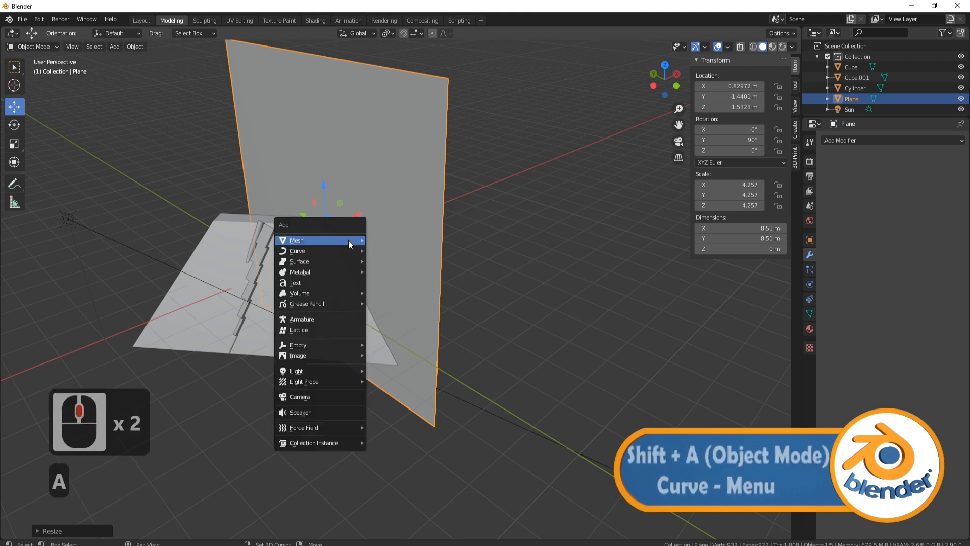
mouse_move(349, 240)
mouse_move(308, 251)
left_click(393, 249)
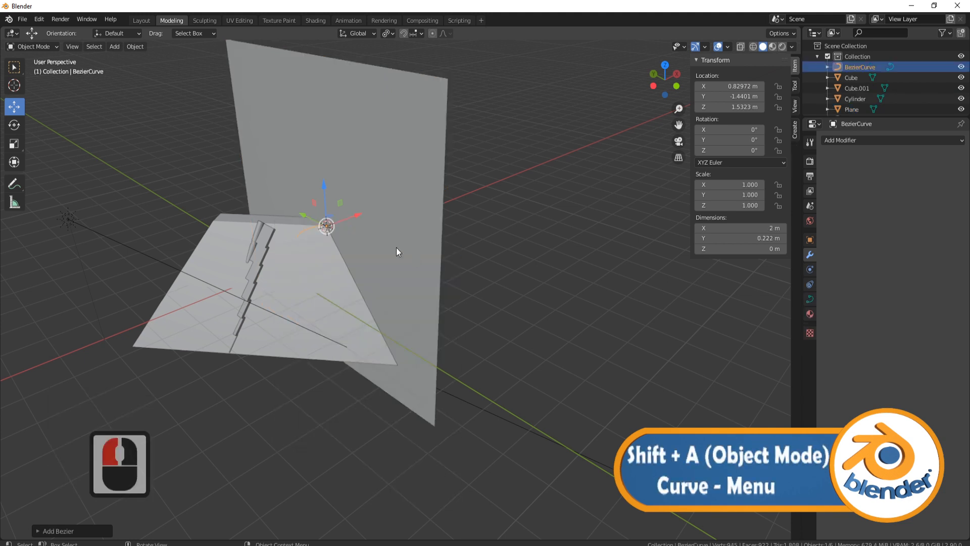
middle_click_drag(442, 284, 420, 252)
scroll(329, 282, "up", 2)
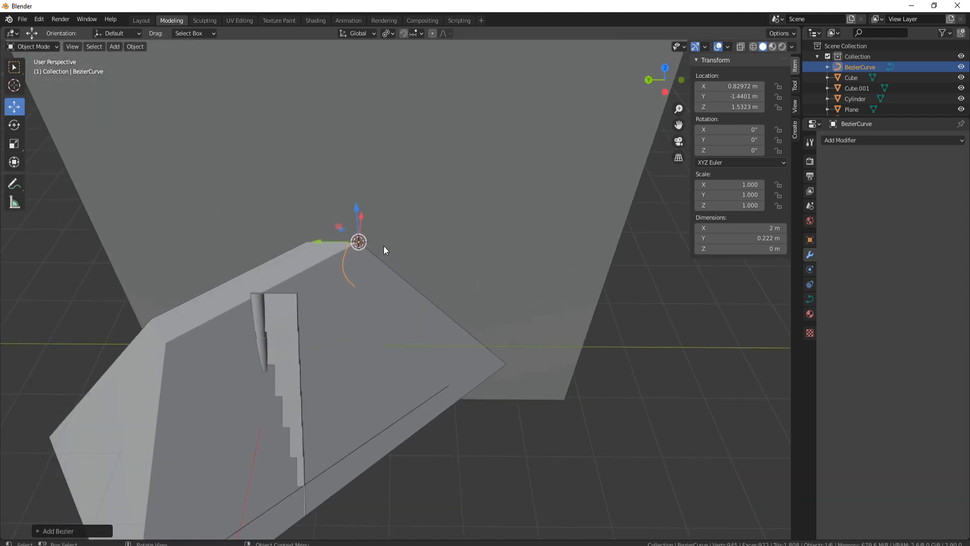
key("Tab")
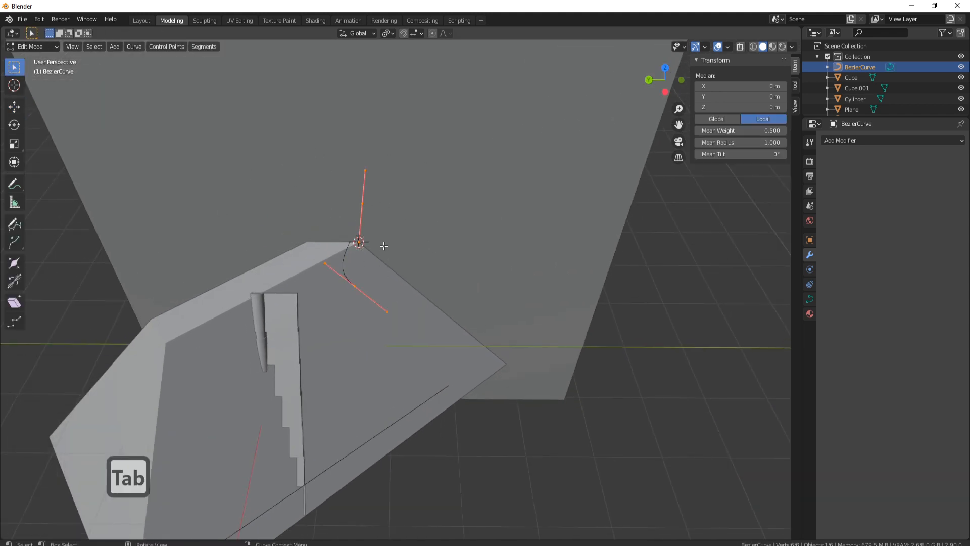
Delete all existing control points of the Bezier curve, leaving it empty for a new stroke
key("a")
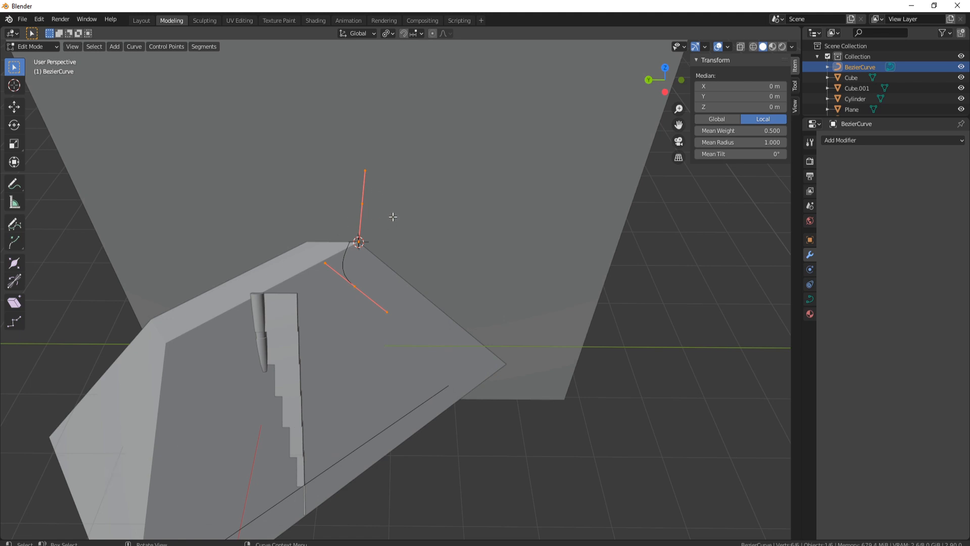
key("Delete")
left_click(394, 216)
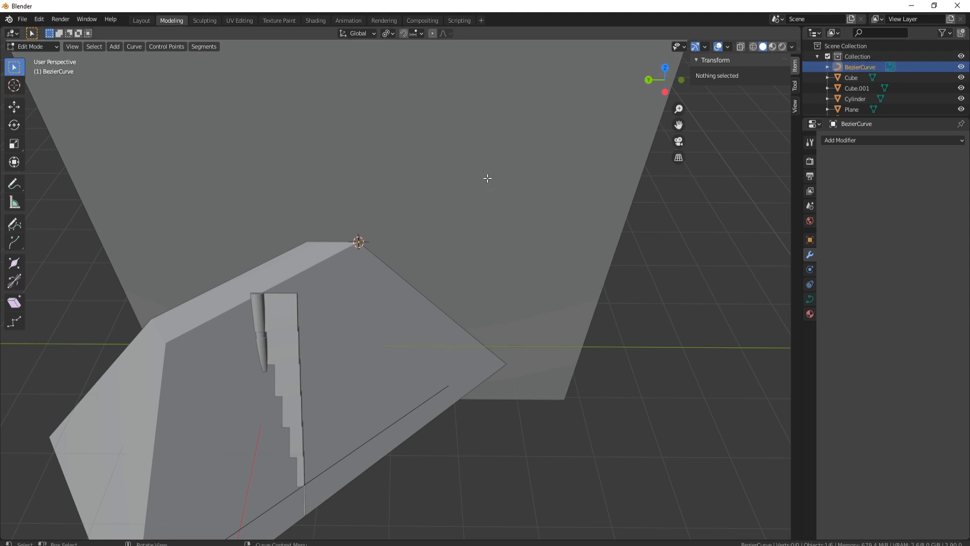
Activate the curve Draw tool with the Bezier type and set its depth to Surface
left_click(15, 226)
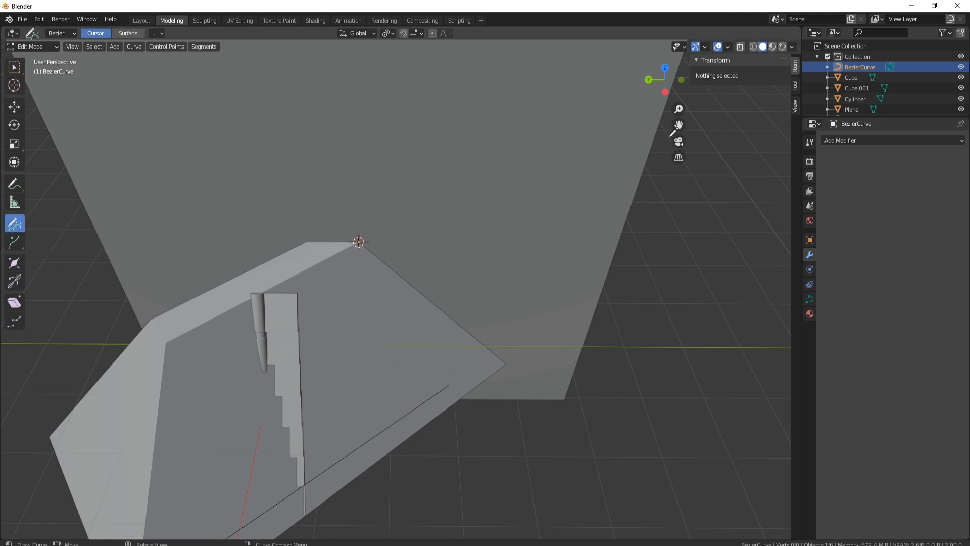
left_click(796, 88)
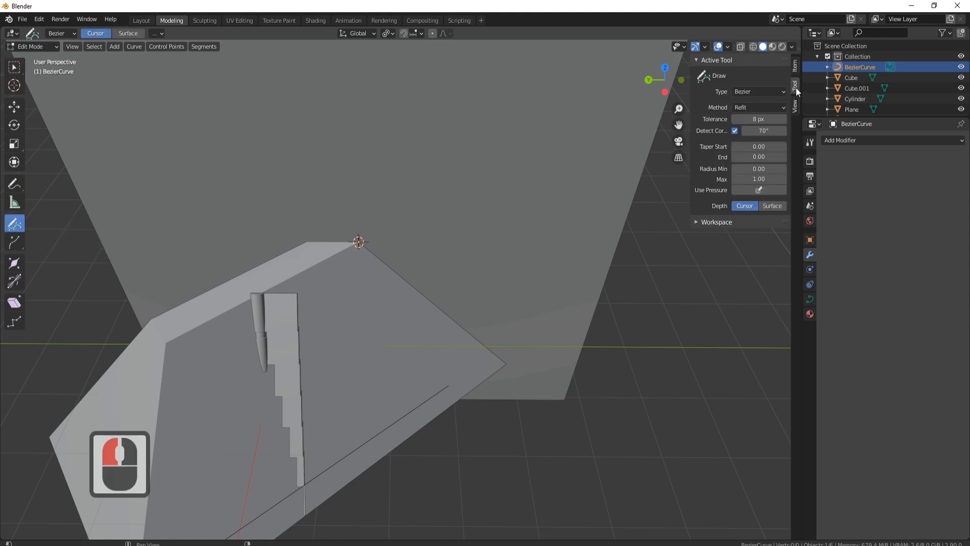
left_click(767, 205)
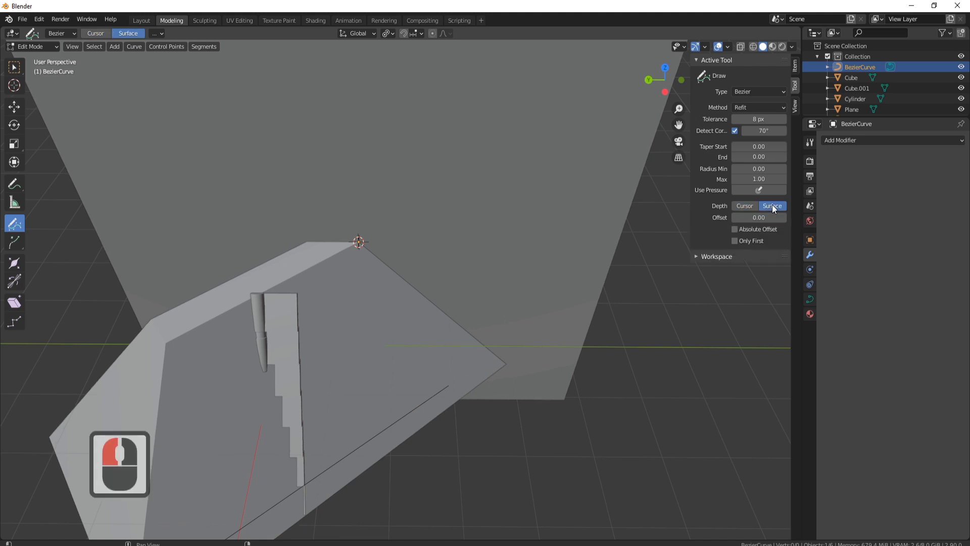
In left orthographic view, draw a curve from the 3D cursor down the roof's hip edge onto the plane, ending in an upward spiral curl
key("KP_1")
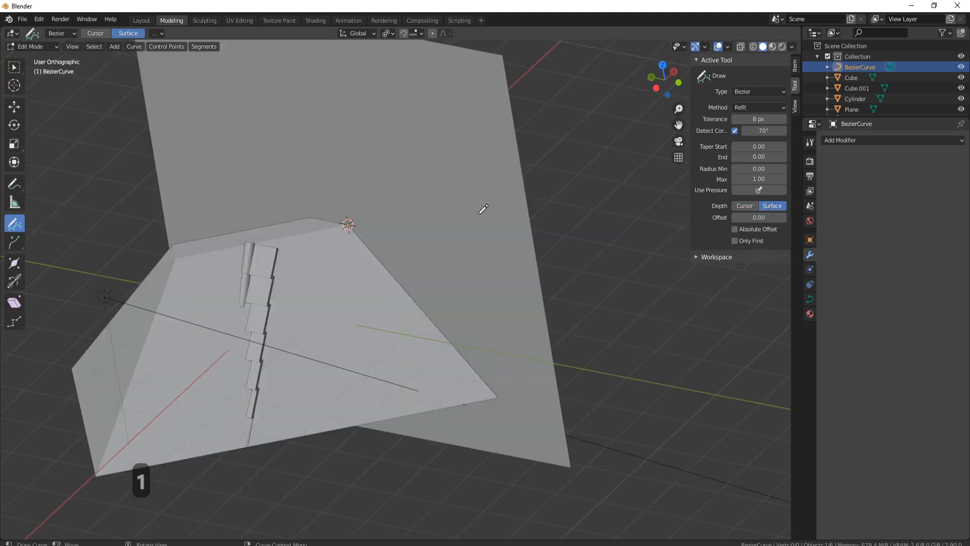
key("KP_3")
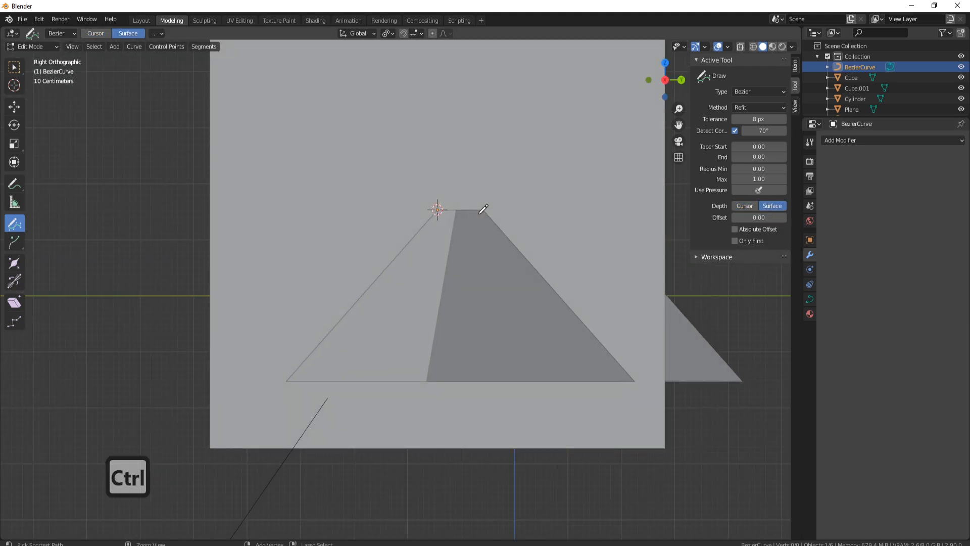
key("ctrl+KP_3")
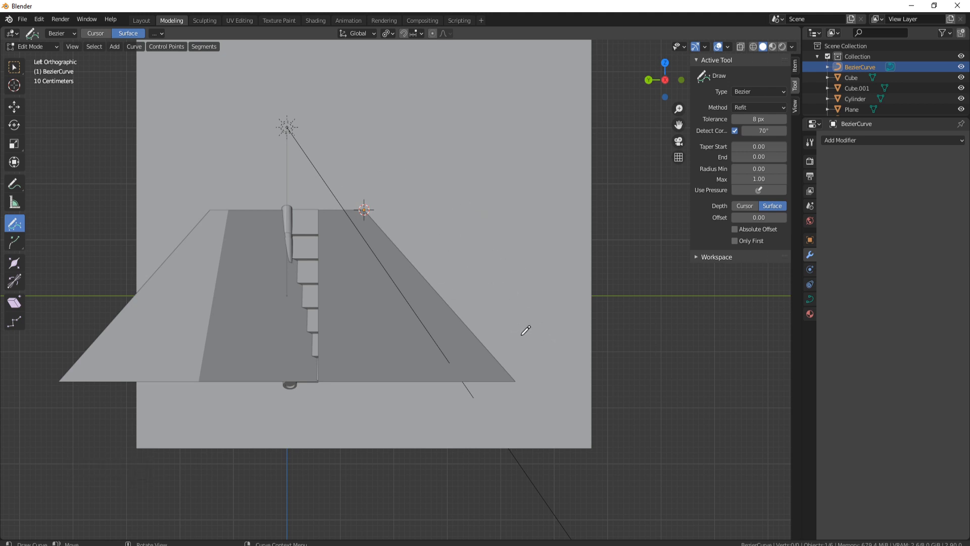
middle_click_drag(461, 250, 379, 207, "shift")
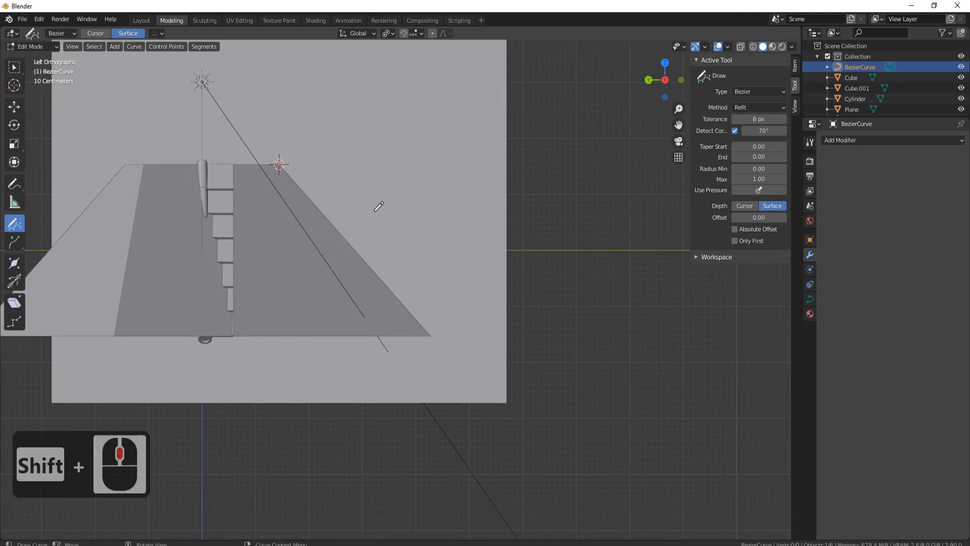
scroll(362, 225, "up", 3)
scroll(360, 225, "up", 4, "shift")
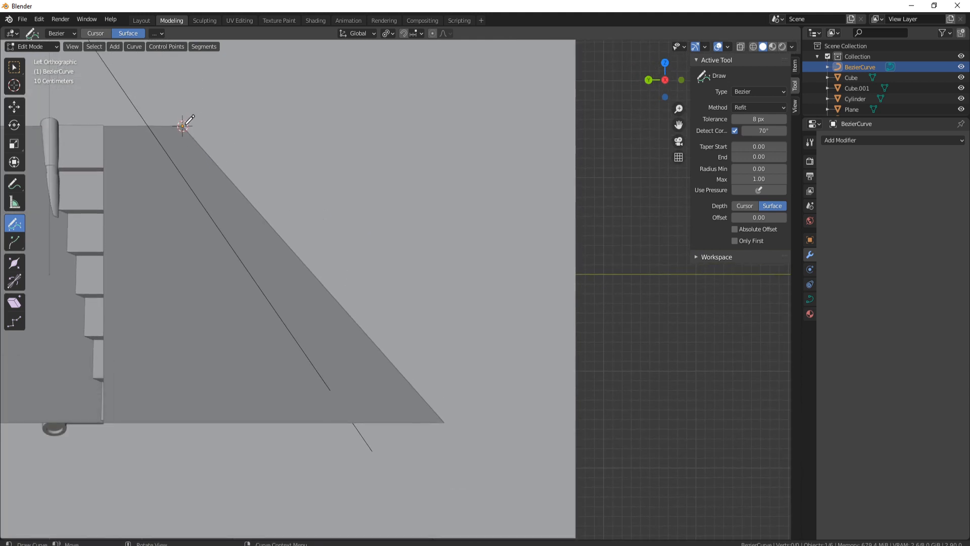
mouse_move(188, 128)
left_mouse_down()
mouse_move(451, 423)
mouse_move(494, 442)
mouse_move(529, 410)
mouse_move(519, 373)
mouse_move(489, 360)
mouse_move(480, 406)
left_mouse_up()
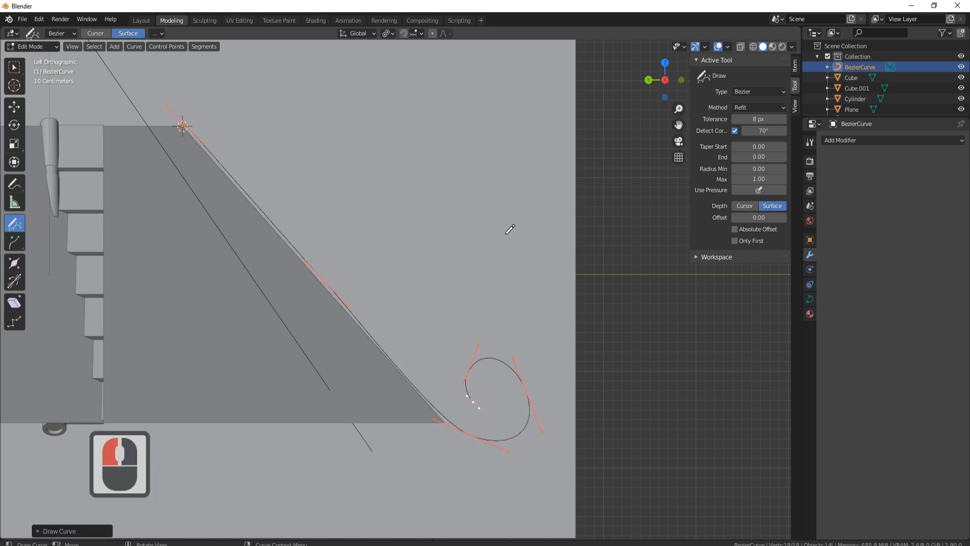
Return to Object Mode and delete the helper plane behind the drawn curve
mouse_move(405, 217)
middle_mouse_down()
mouse_move(405, 187)
mouse_move(390, 182)
mouse_move(362, 217)
mouse_move(347, 215)
mouse_move(412, 208)
middle_mouse_up()
middle_click_drag(290, 204, 445, 203)
middle_click_drag(445, 202, 426, 174)
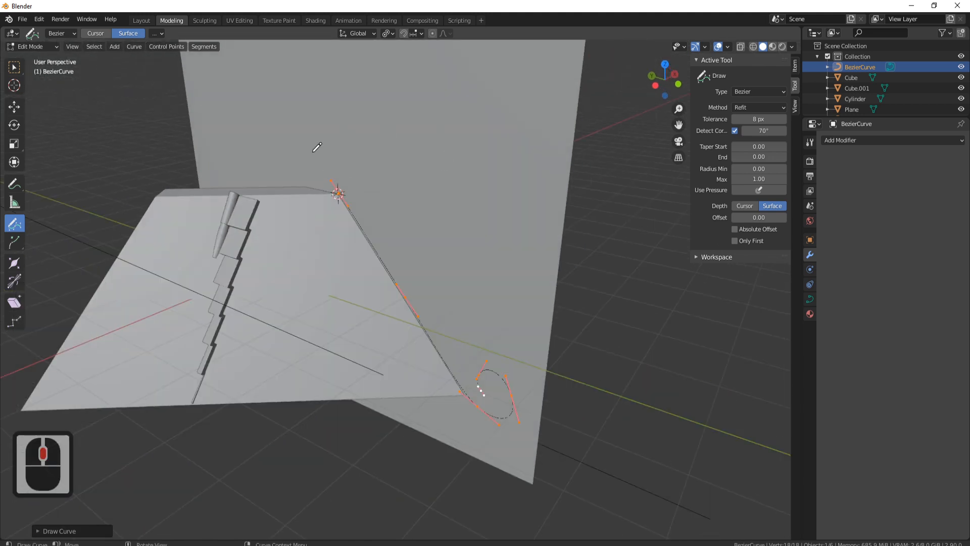
key("Tab")
left_click(574, 129)
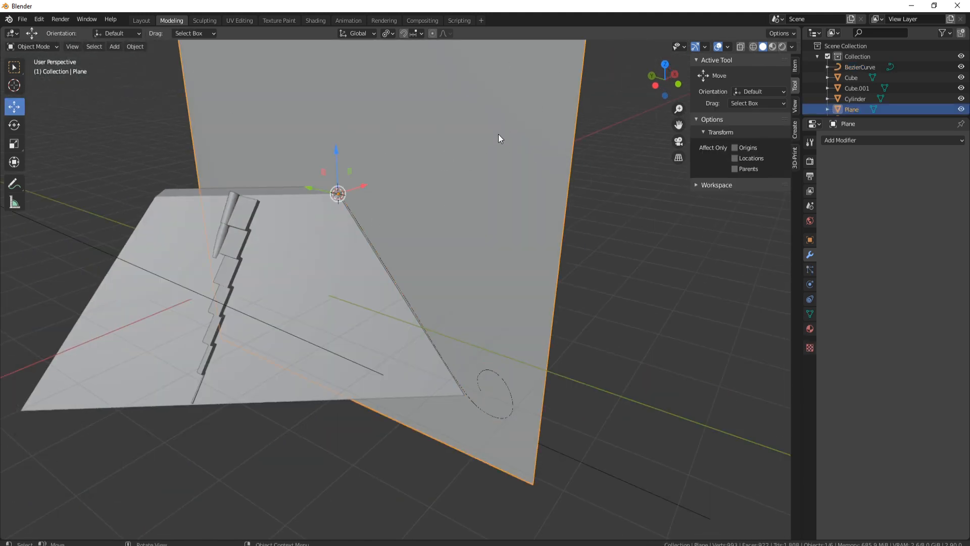
key("Delete")
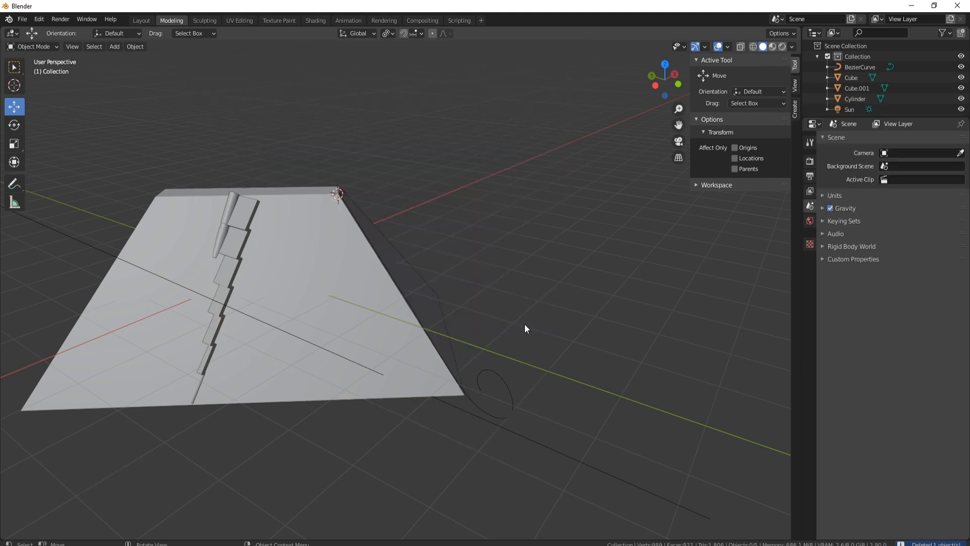
Give the drawn hip curve a bevel depth of 0.13 m with a bevel resolution of 0
middle_click_drag(524, 323, 566, 221)
left_click(522, 354)
middle_click_drag(523, 230, 558, 229)
middle_click_drag(457, 205, 423, 203)
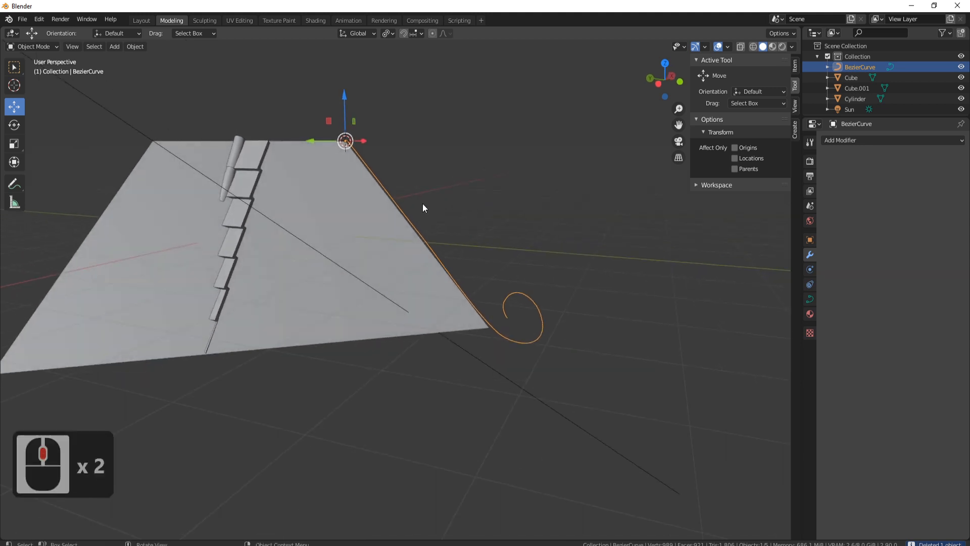
middle_click_drag(479, 278, 476, 200)
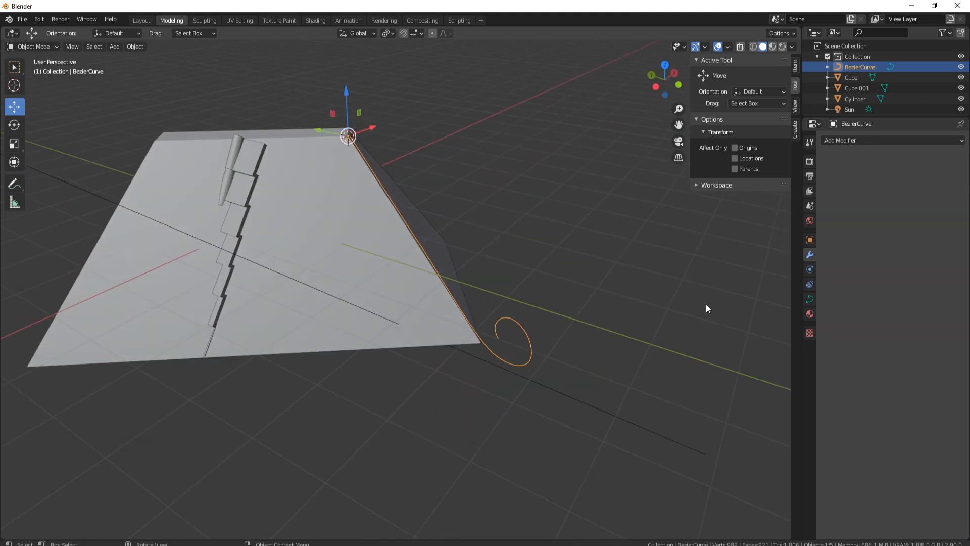
left_click(810, 299)
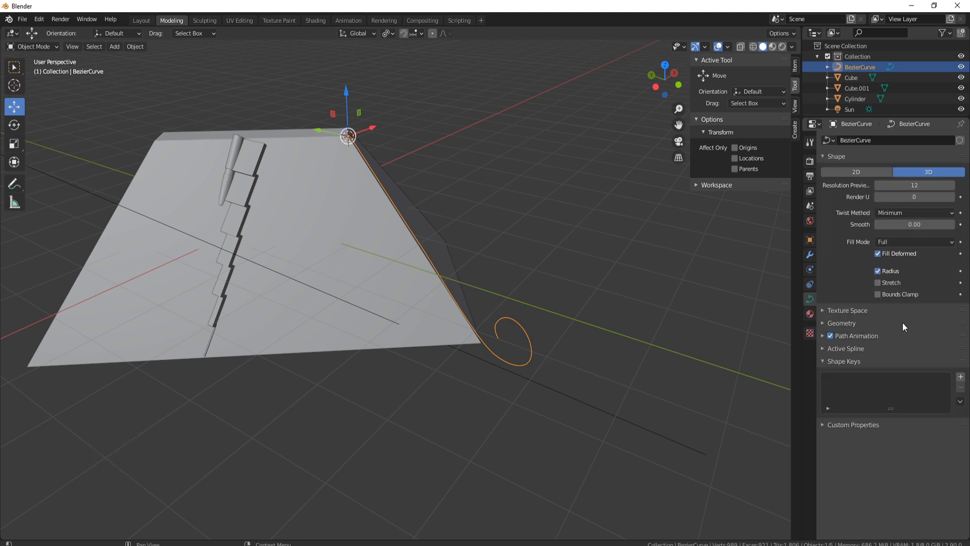
left_click(841, 323)
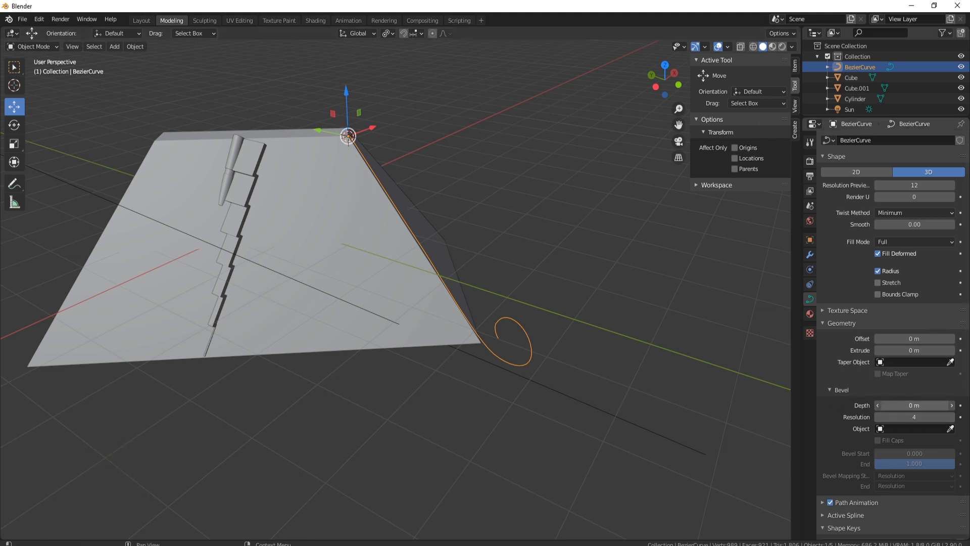
left_click_drag(889, 404, 907, 416)
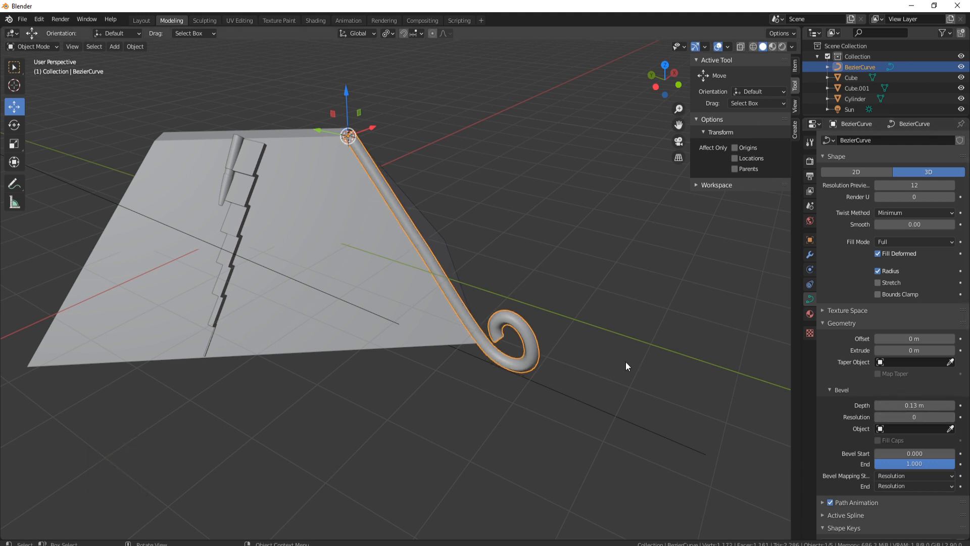
Apply flat shading to the beveled hip curve
middle_click_drag(626, 362, 523, 290)
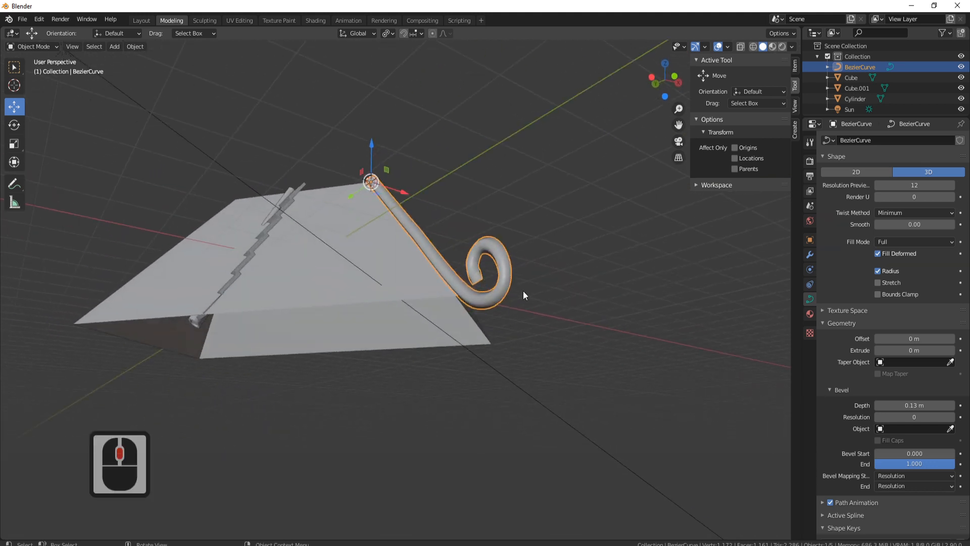
scroll(509, 275, "up", 5)
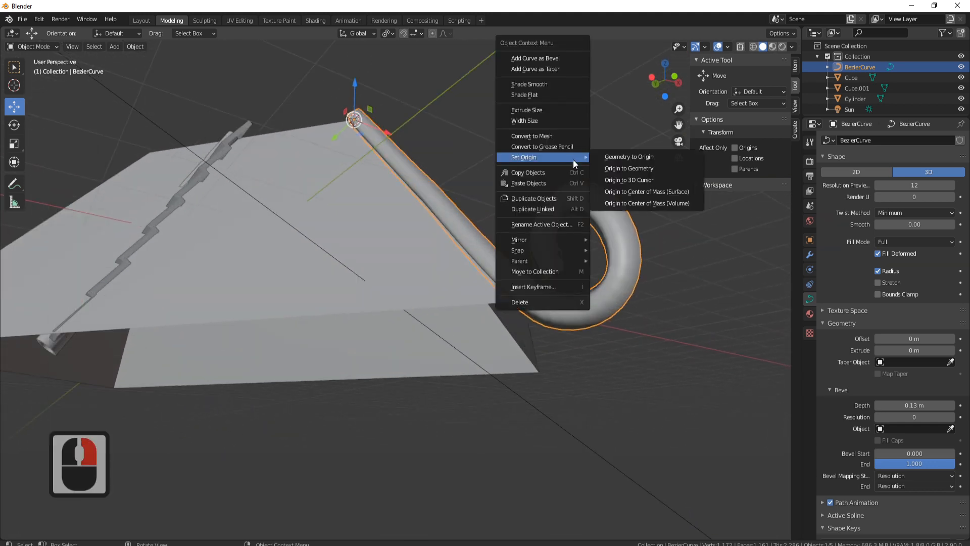
left_click(536, 93)
Open the hip curve for editing and raise the curl's inner control point slightly along Z
mouse_move(640, 163)
middle_mouse_down()
mouse_move(591, 154)
mouse_move(606, 180)
mouse_move(626, 288)
mouse_move(495, 275)
mouse_move(370, 297)
mouse_move(383, 272)
mouse_move(375, 269)
mouse_move(418, 256)
mouse_move(411, 275)
middle_mouse_up()
key("Tab")
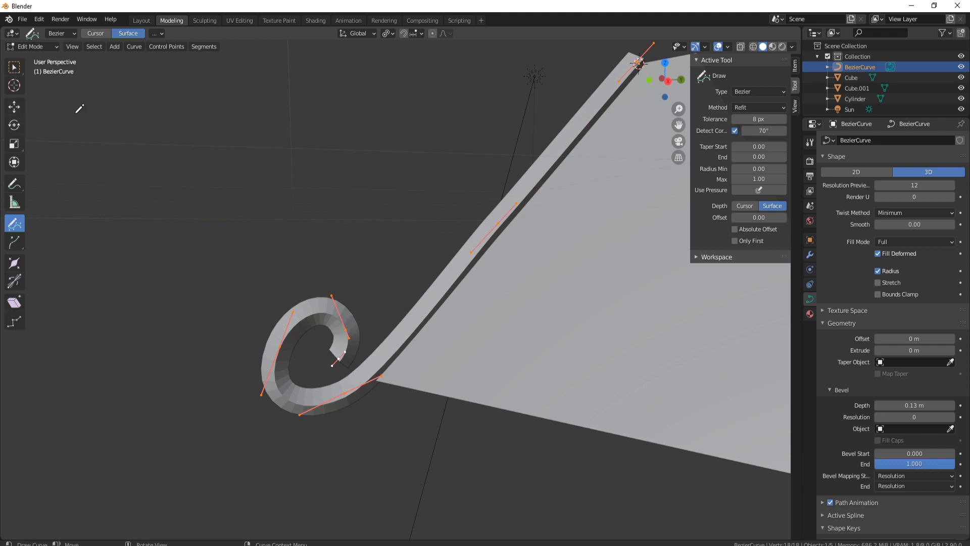
left_click(16, 105)
left_click(345, 329)
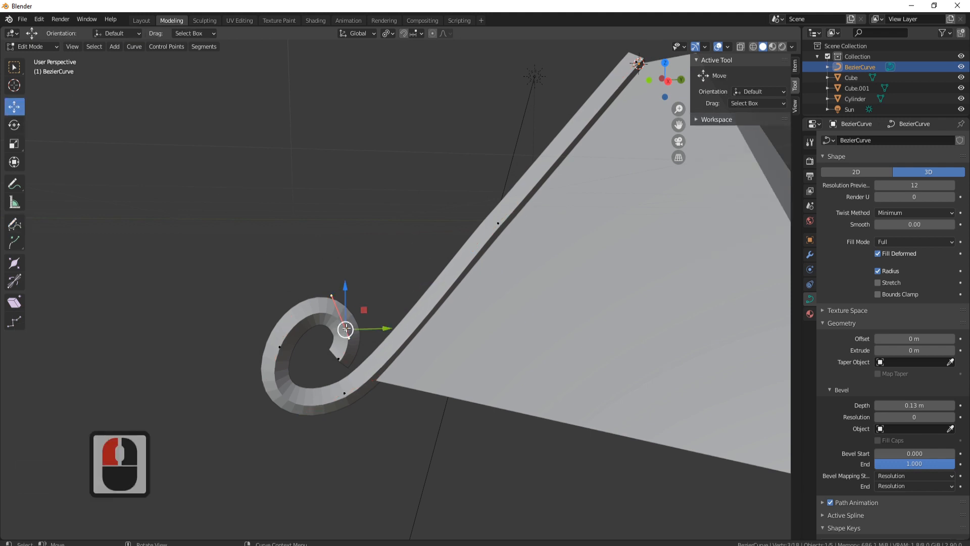
left_click_drag(344, 284, 349, 271)
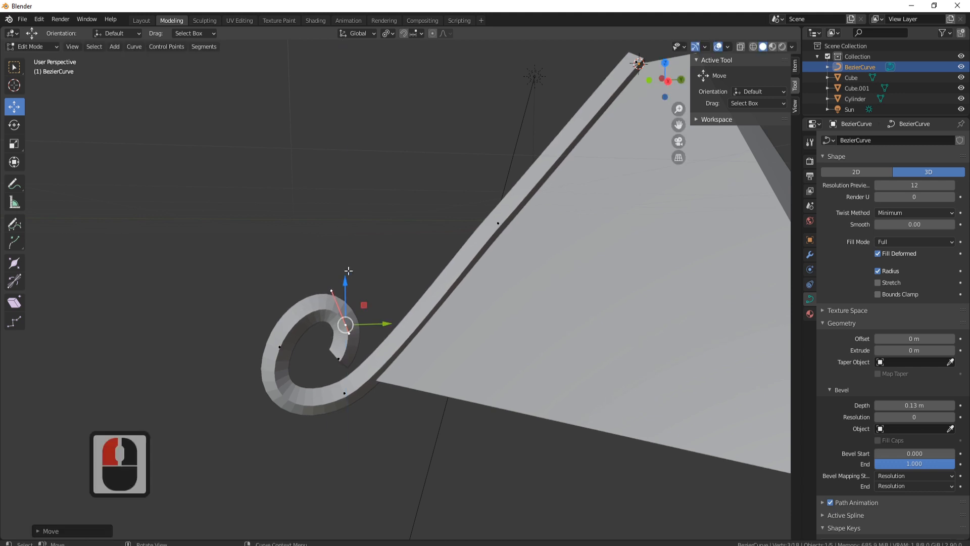
Try raising the curl's inner control point along Z with proportional editing enabled, and undo the move
left_click(433, 33)
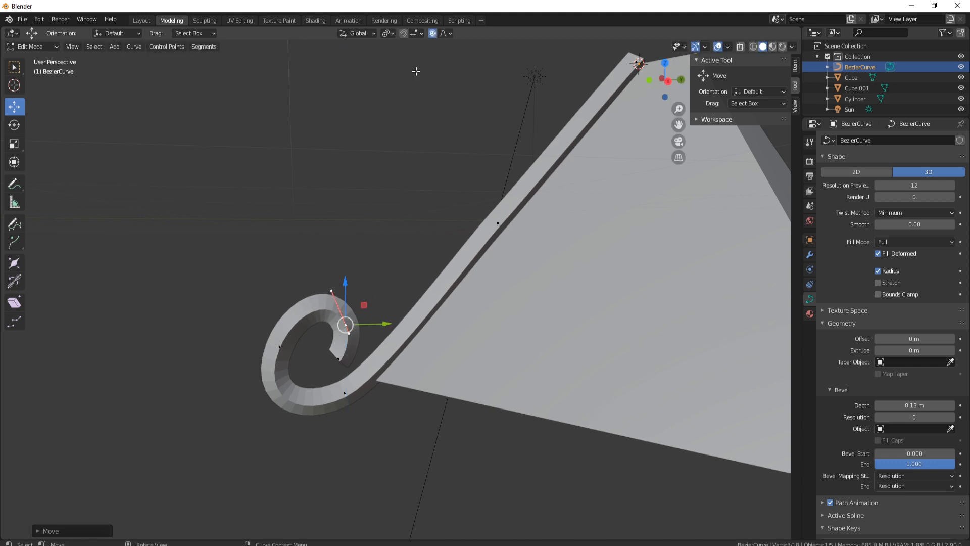
left_click_drag(347, 279, 367, 267)
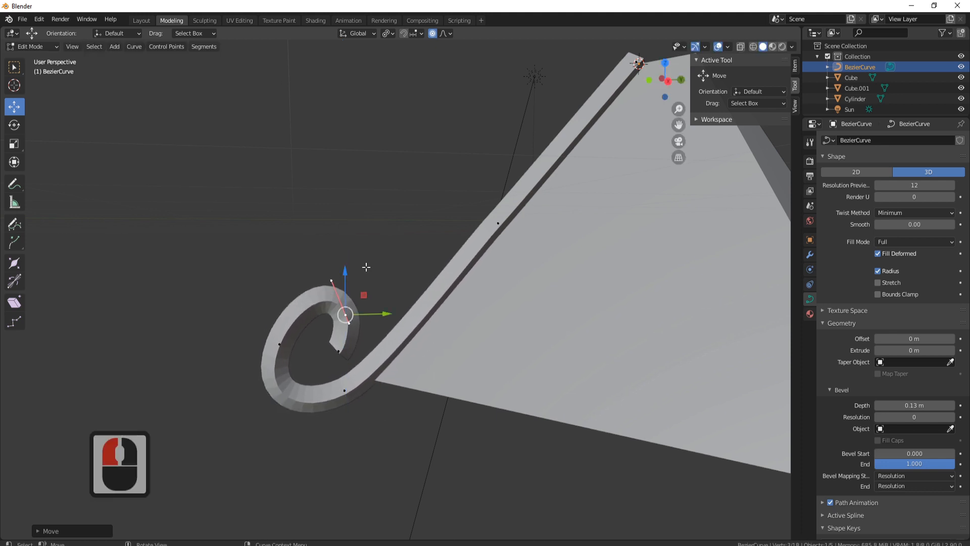
key("ctrl+z")
Increase the hip curve's bevel depth to 0.17 m
middle_click_drag(389, 246, 543, 211)
scroll(483, 262, "down", 4)
middle_click_drag(483, 263, 395, 278)
scroll(360, 256, "up", 3)
middle_click_drag(290, 225, 264, 156)
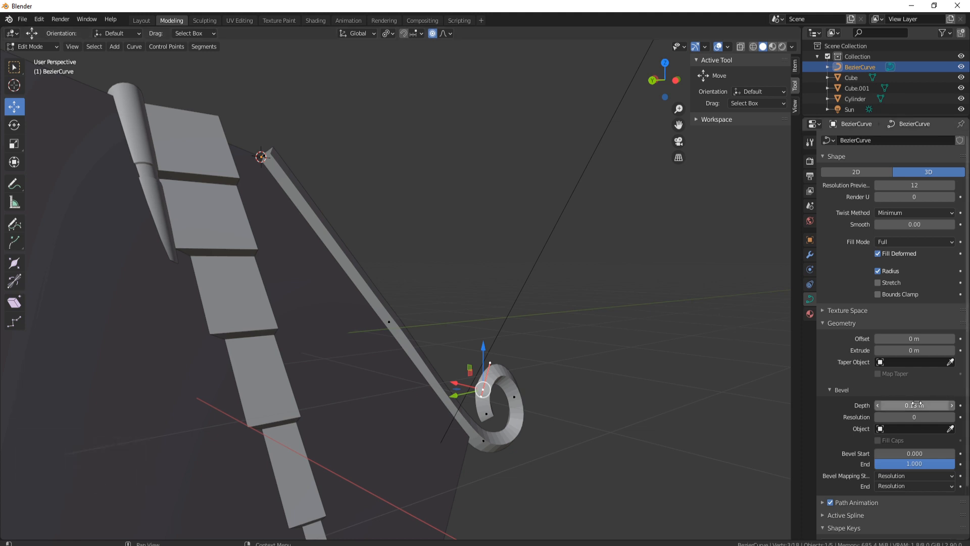
middle_click_drag(448, 305, 172, 299)
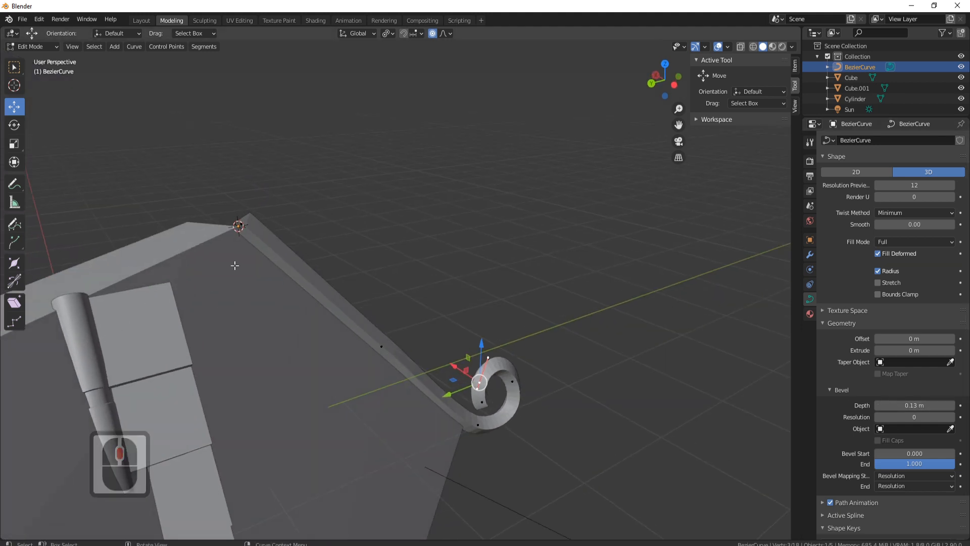
left_click(953, 406)
left_click(953, 406)
left_click(953, 406)
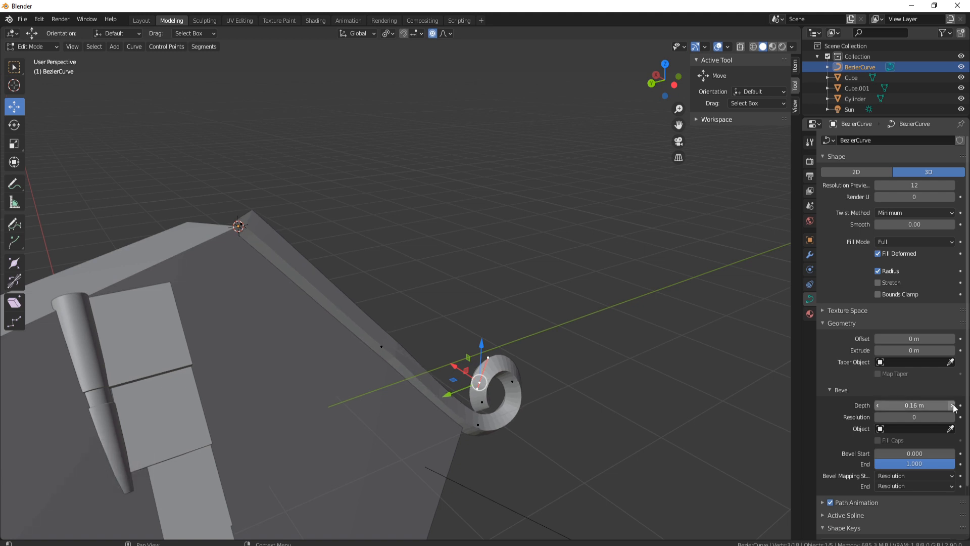
left_click(953, 406)
Try raising the curl's two innermost control points along Z with proportional editing, undo the move and turn proportional editing off
middle_click_drag(557, 362, 514, 307)
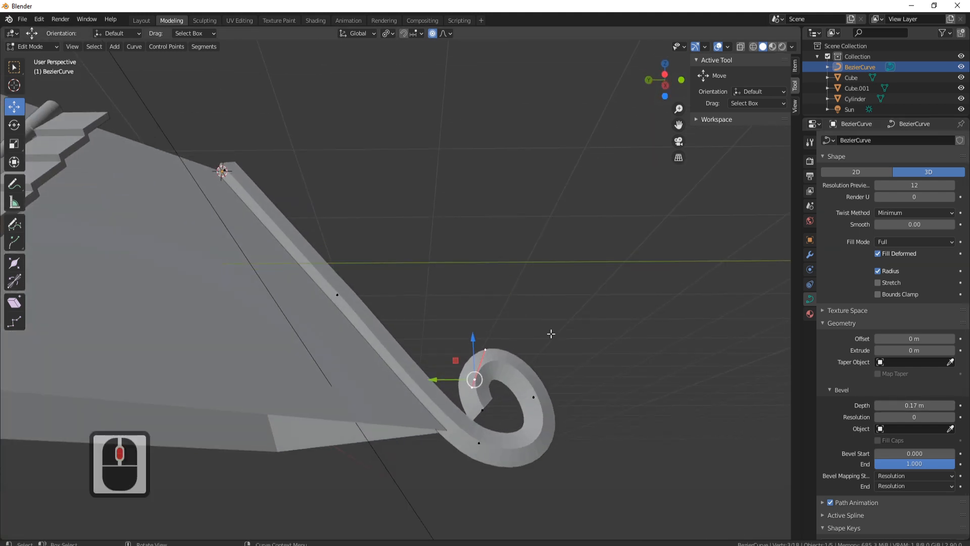
middle_click_drag(552, 334, 495, 387)
left_click(472, 387)
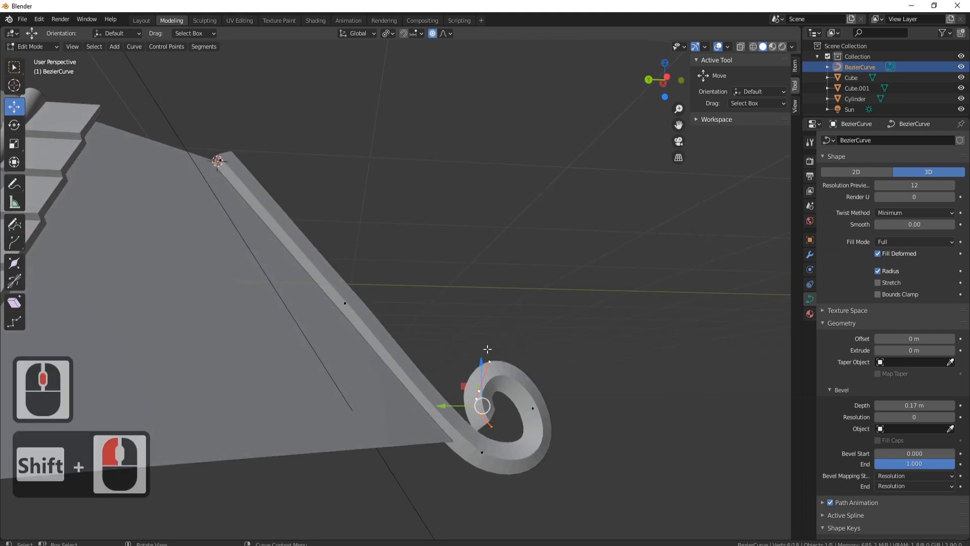
key("g")
key("z")
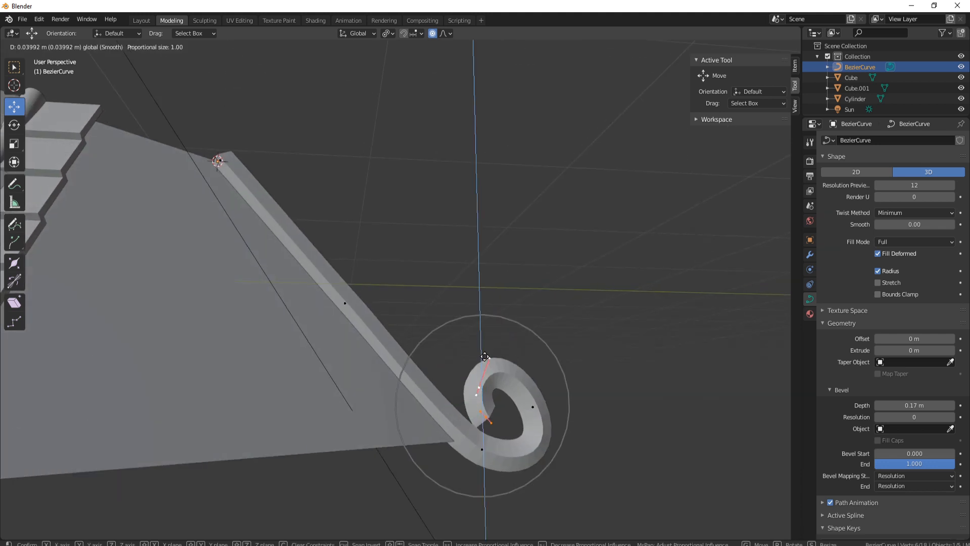
left_click_drag(485, 356, 485, 353)
key("ctrl+z")
left_click(432, 33)
Raise the control point on the outer side of the curl slightly along Z to even out the spiral
middle_click_drag(569, 366, 612, 384)
left_click(524, 417)
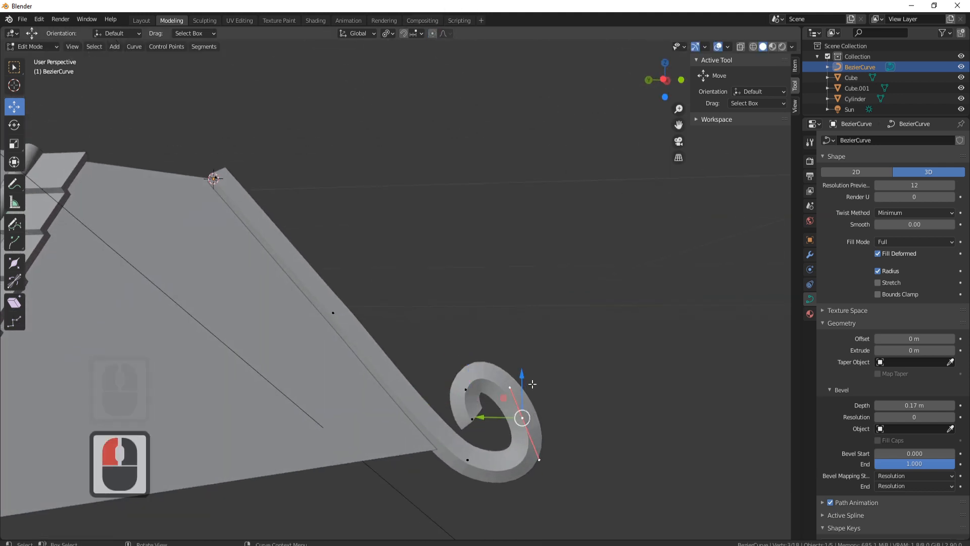
left_click_drag(524, 377, 535, 363)
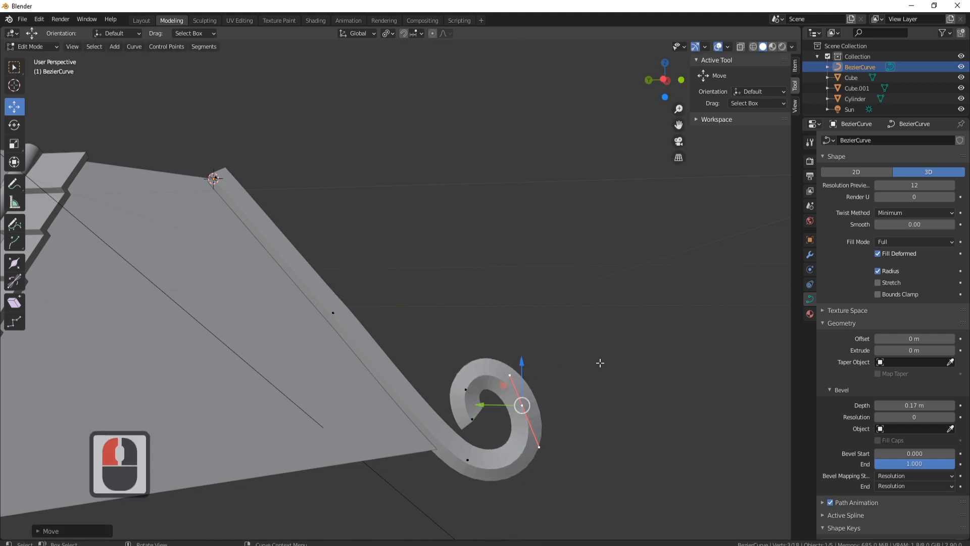
scroll(559, 354, "down", 5)
middle_click_drag(559, 353, 310, 362)
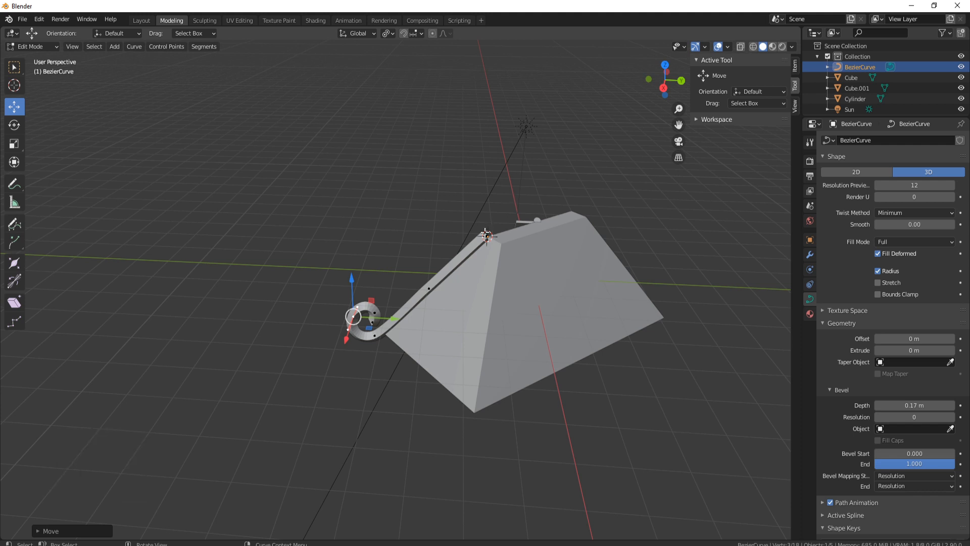
Convert the beveled hip curve into a mesh object
middle_click_drag(357, 281, 405, 156)
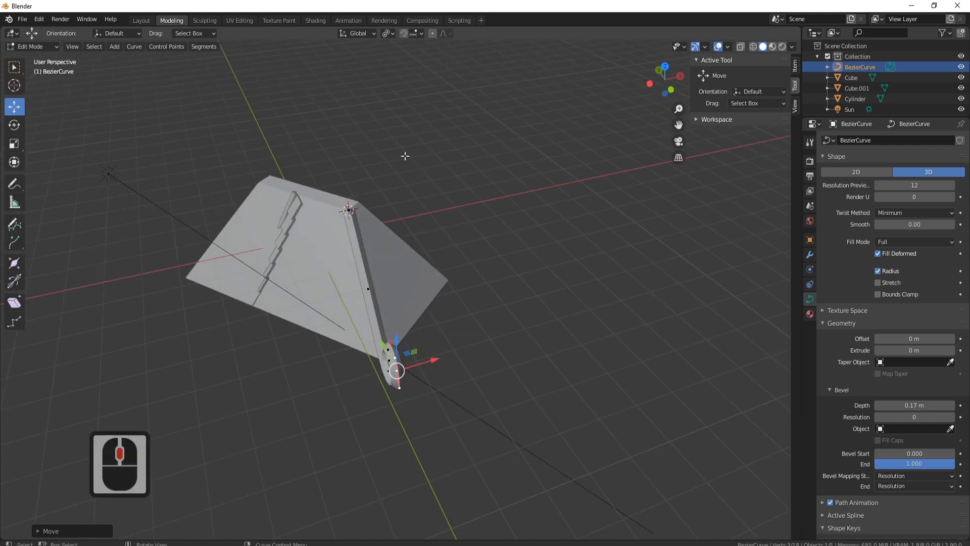
middle_click_drag(432, 272, 453, 217)
key("Tab")
scroll(486, 310, "up", 4)
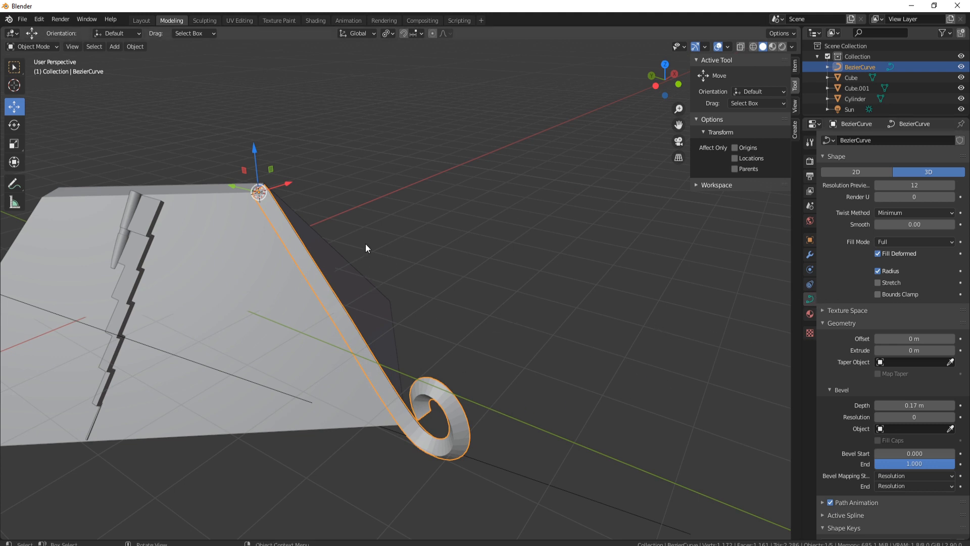
left_click(135, 46)
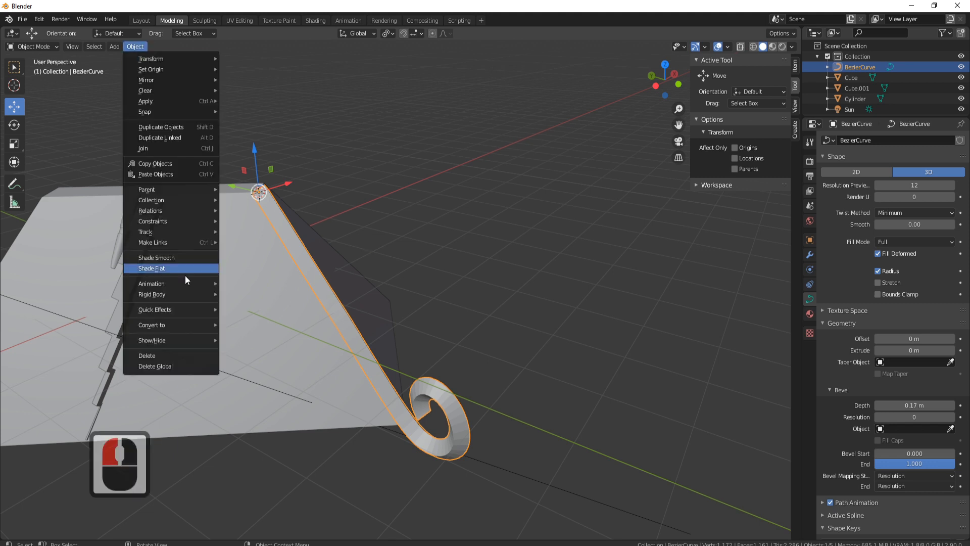
left_click(177, 325)
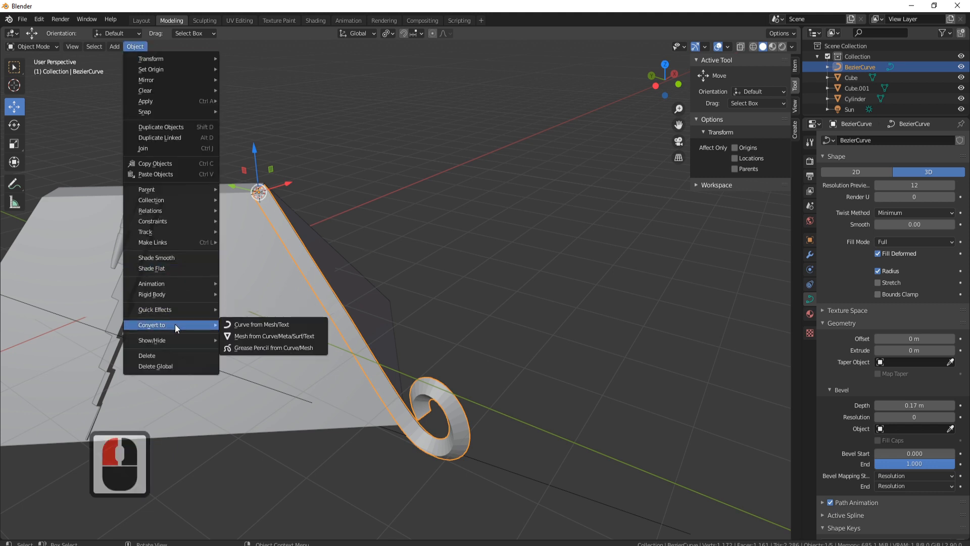
left_click(277, 337)
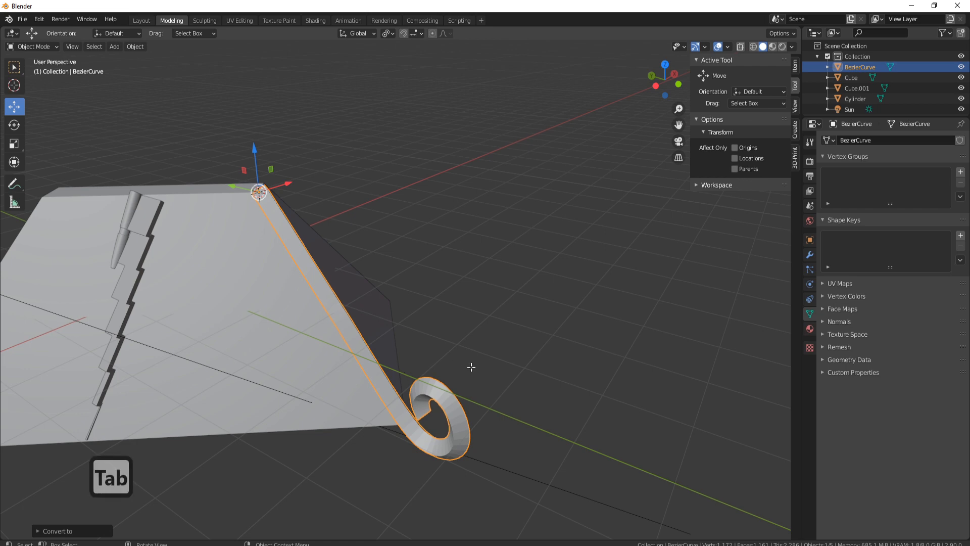
Fill the open end at the inside of the curl with a face between two opposite edges
key("Tab")
middle_click_drag(471, 367, 481, 340)
scroll(426, 360, "up", 2)
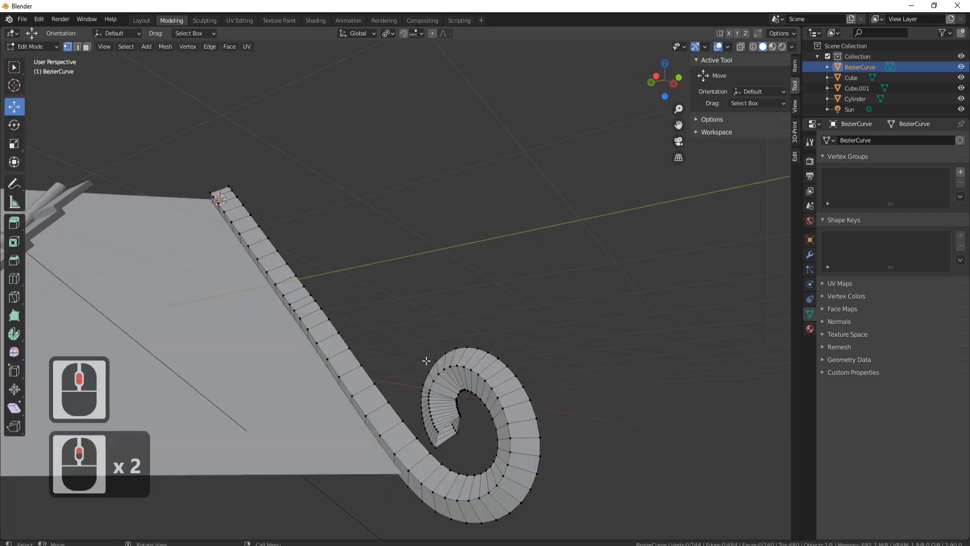
middle_click_drag(426, 361, 431, 316)
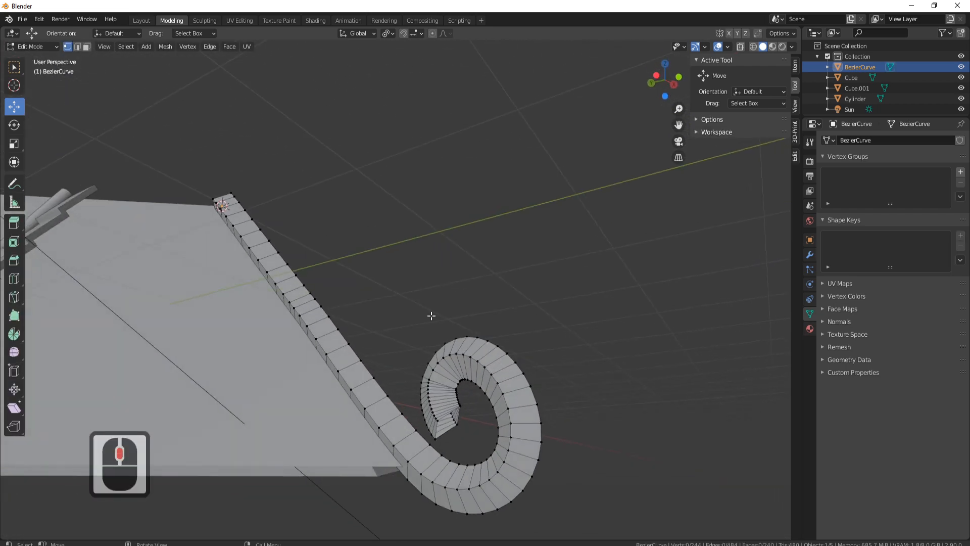
left_click(77, 46)
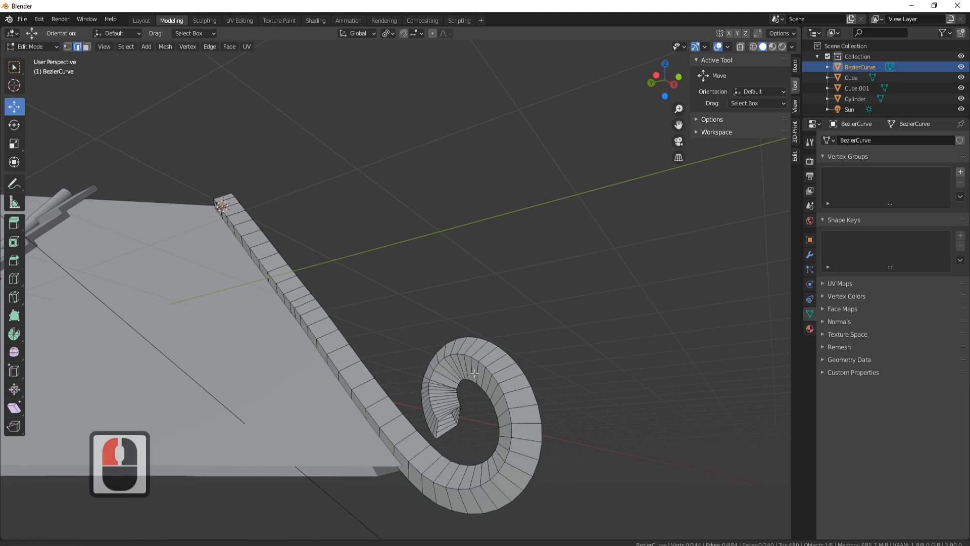
middle_click_drag(475, 373, 450, 290, "shift")
scroll(450, 291, "up", 3)
left_click(486, 399)
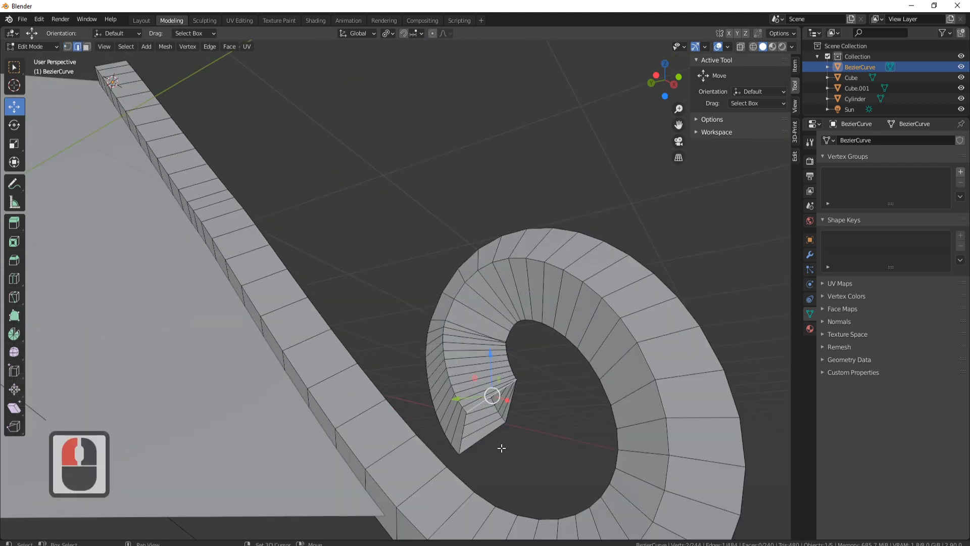
left_click(493, 436, "shift")
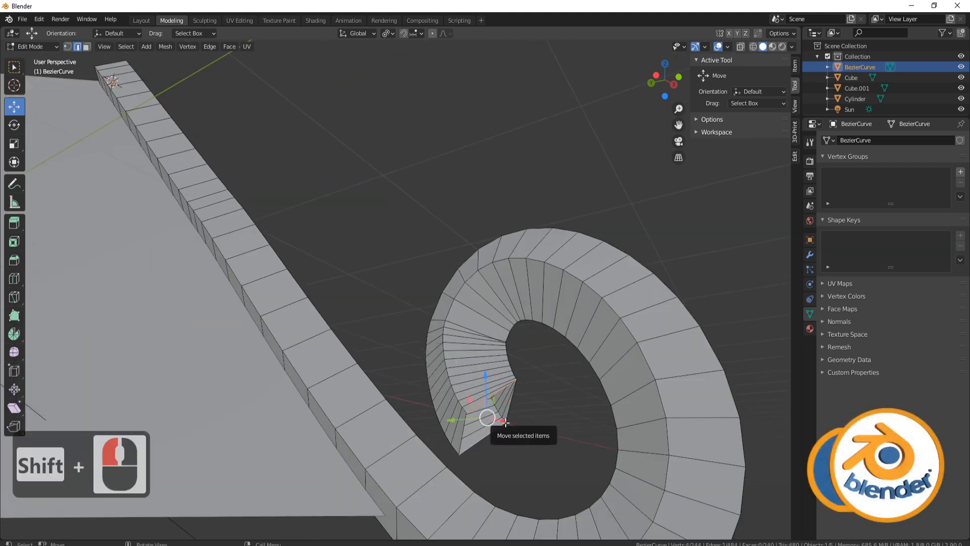
key("f")
Cap the hip ridge's open upper end at the roof peak with a face and return to Object Mode
middle_click_drag(544, 353, 485, 329)
scroll(368, 310, "down", 3)
left_click(329, 245)
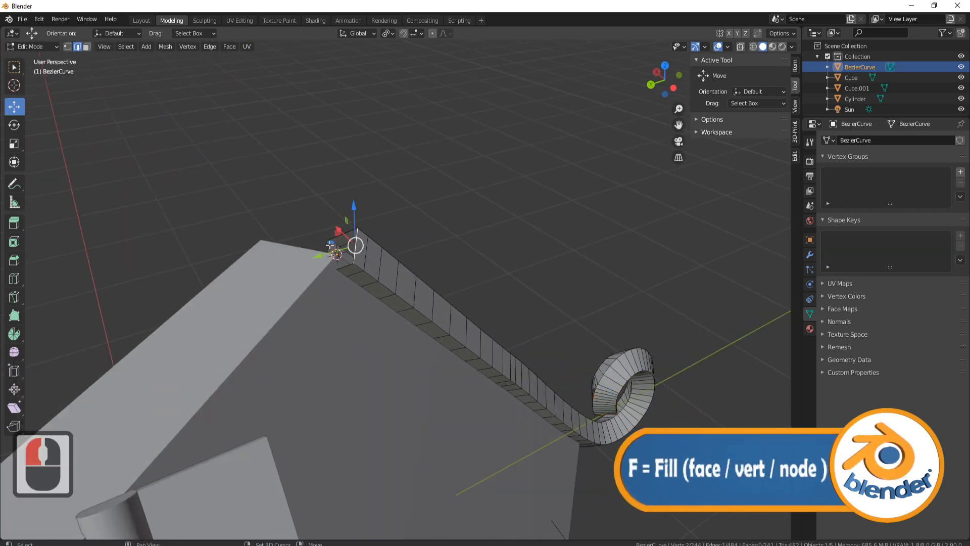
left_click(333, 248, "shift")
key("f")
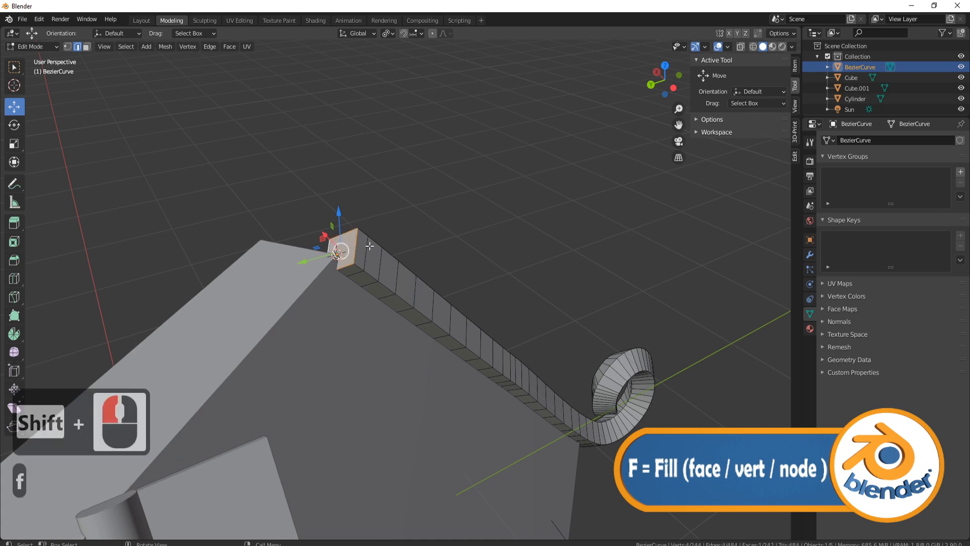
middle_click_drag(505, 292, 419, 355)
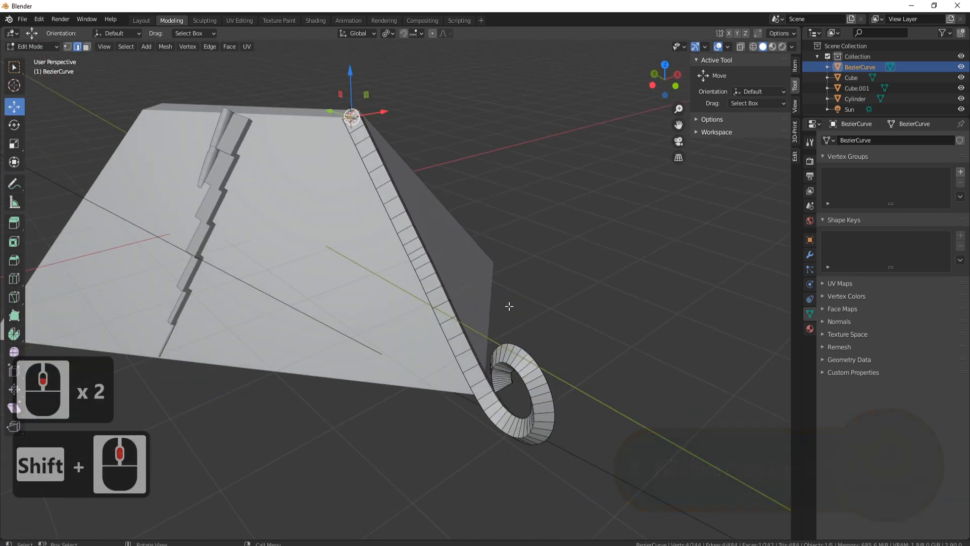
key("Tab")
Parent the hip ridge to the roof using the Object option
middle_click_drag(538, 306, 429, 163)
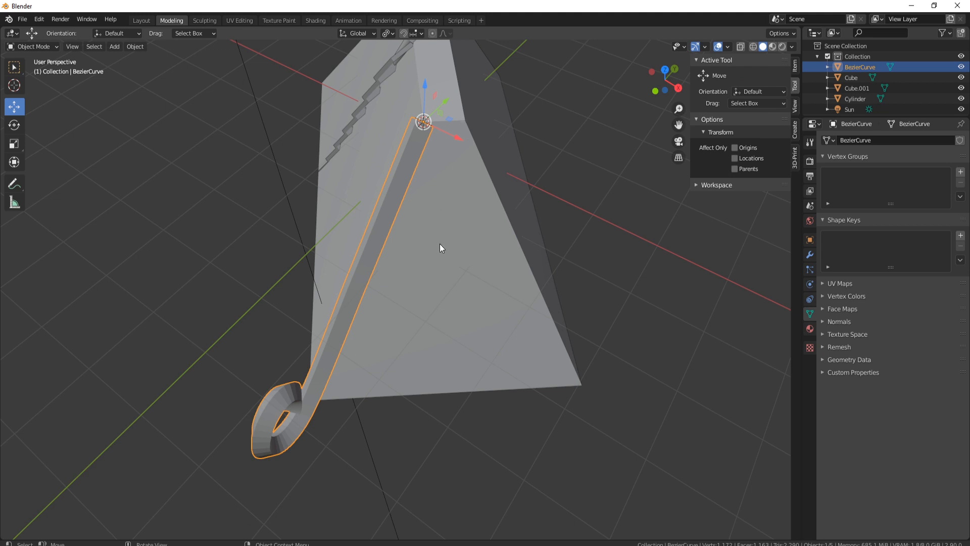
middle_click_drag(439, 243, 388, 247)
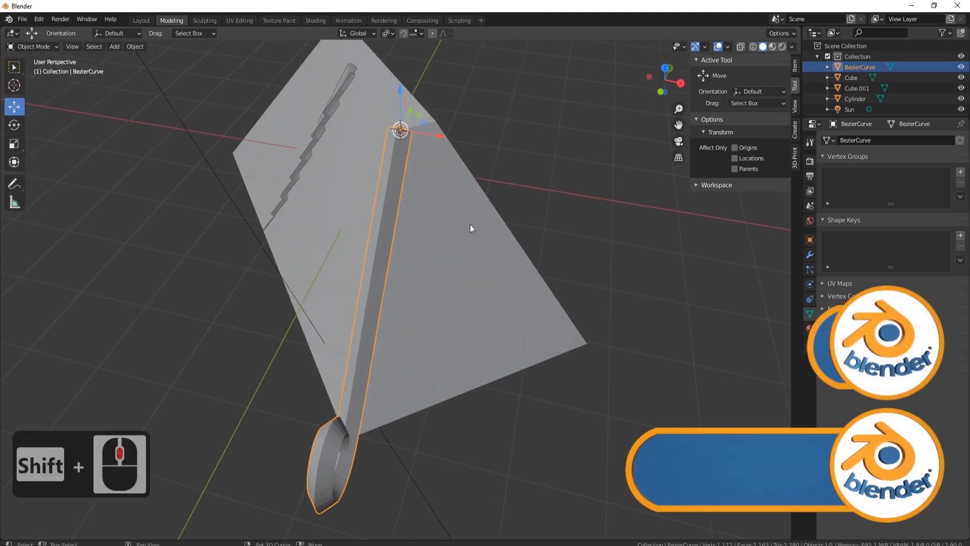
left_click(466, 198, "shift")
key("ctrl+p")
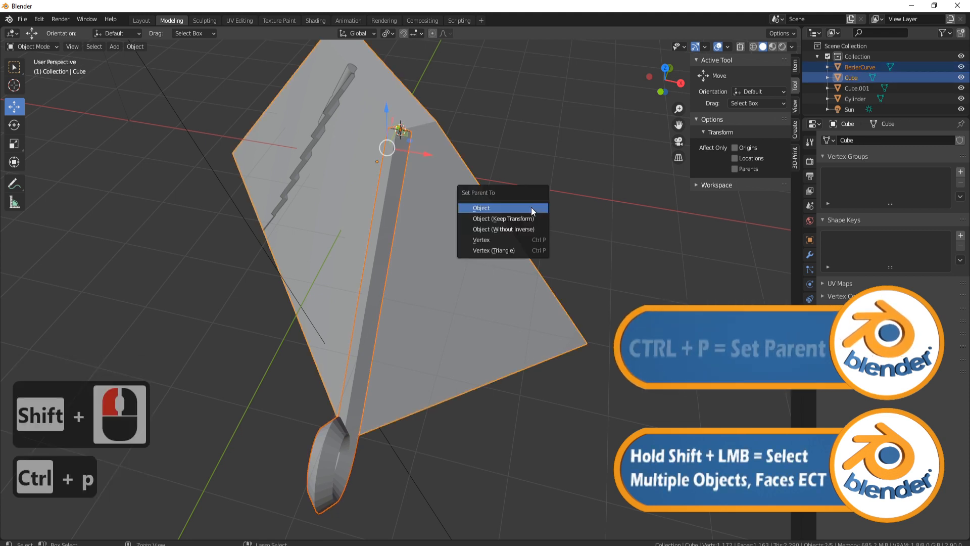
left_click(493, 207)
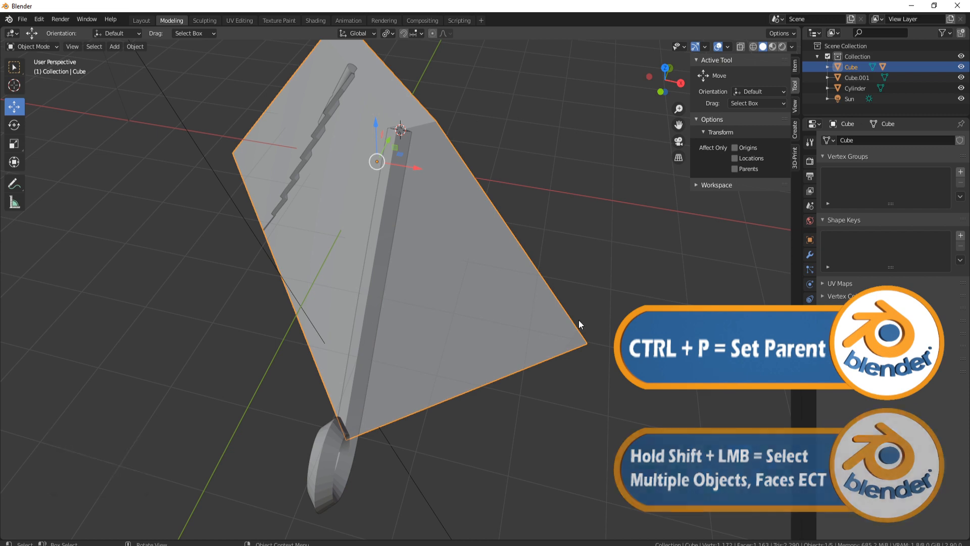
Set the roof's Z rotation to 0° so the parented hip ridge turns with it
key("r")
key("z")
left_click(546, 345)
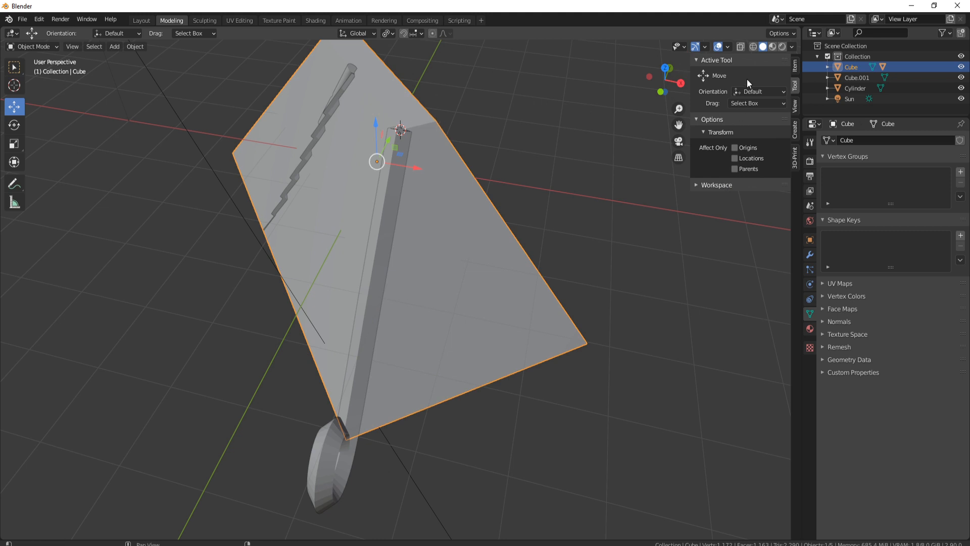
left_click(795, 66)
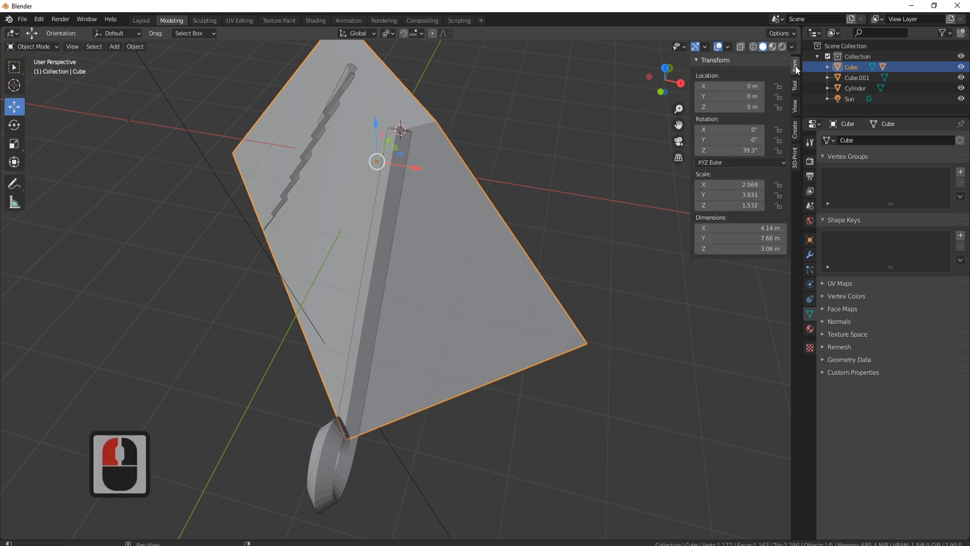
left_click(732, 150)
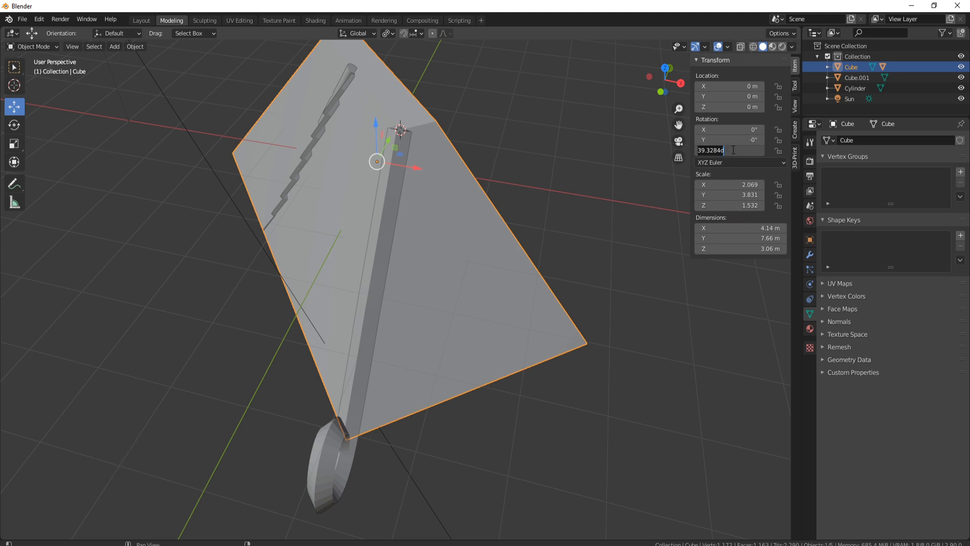
key("Return")
Clear the hip ridge's parent while keeping its transformation
scroll(403, 228, "down", 4)
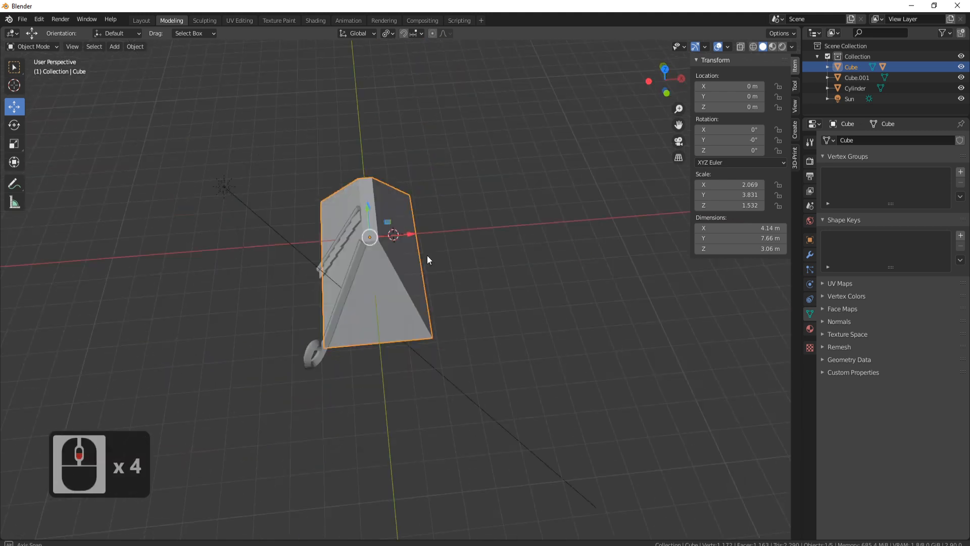
middle_click_drag(426, 257, 348, 275)
scroll(403, 303, "up", 3)
scroll(401, 303, "up", 1)
middle_click_drag(473, 292, 462, 227, "shift")
middle_click_drag(465, 351, 475, 295)
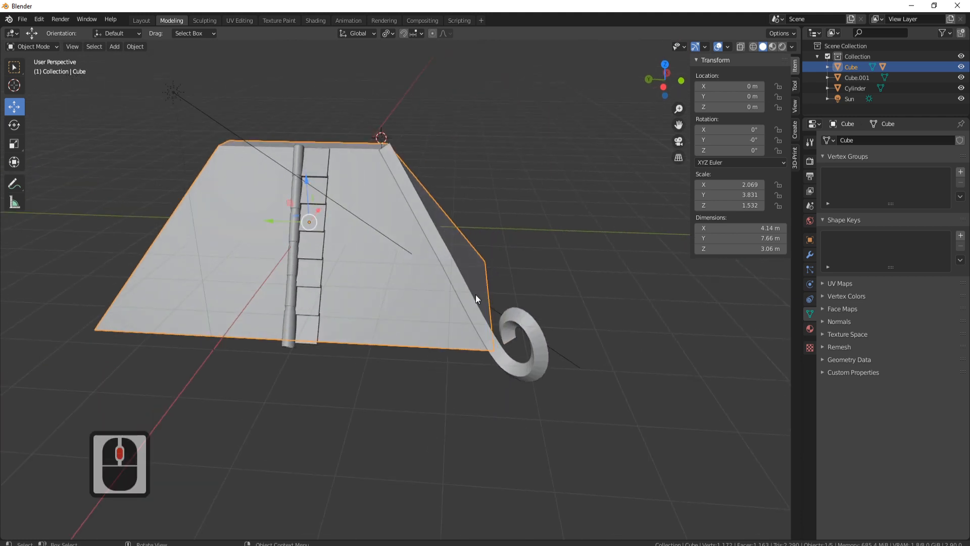
middle_click_drag(526, 340, 519, 281)
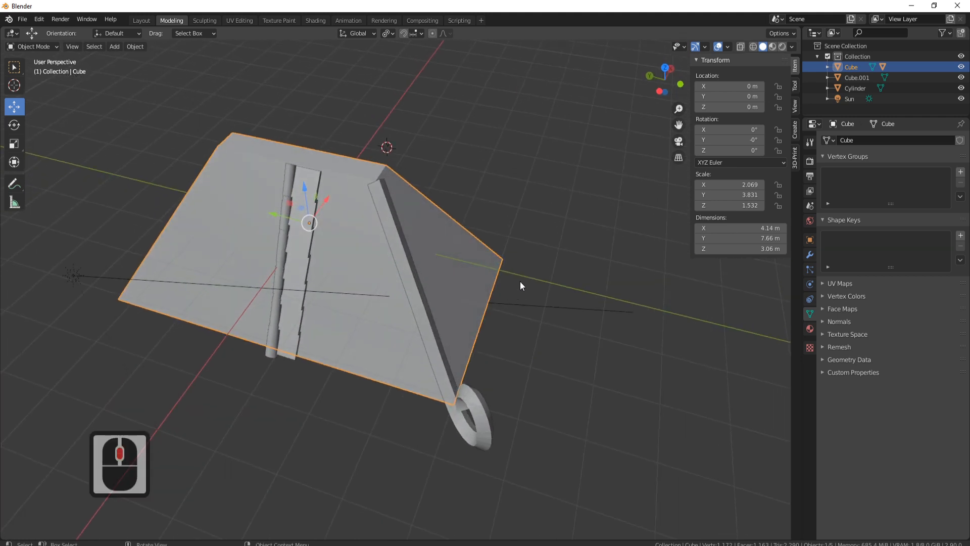
left_click(399, 230)
middle_click_drag(484, 233, 367, 284)
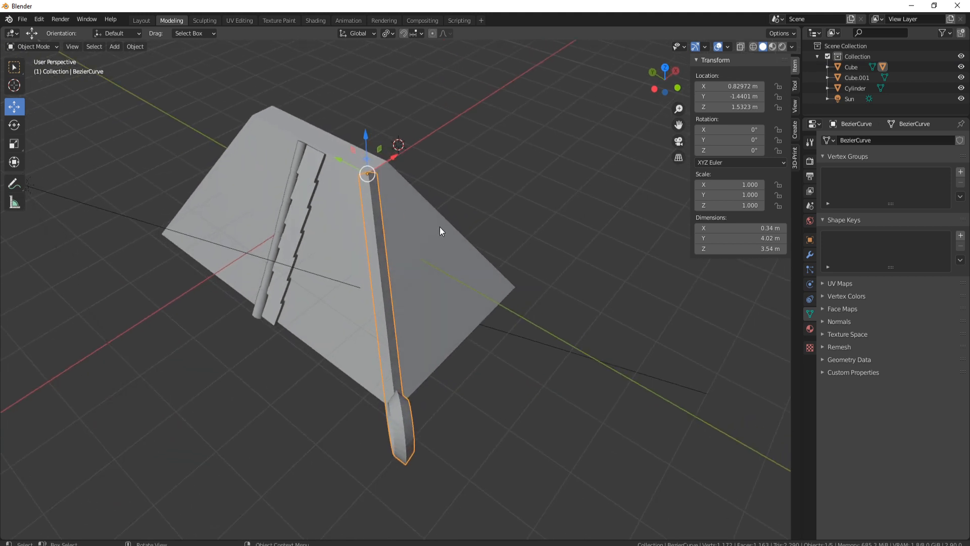
middle_click_drag(430, 215, 317, 351)
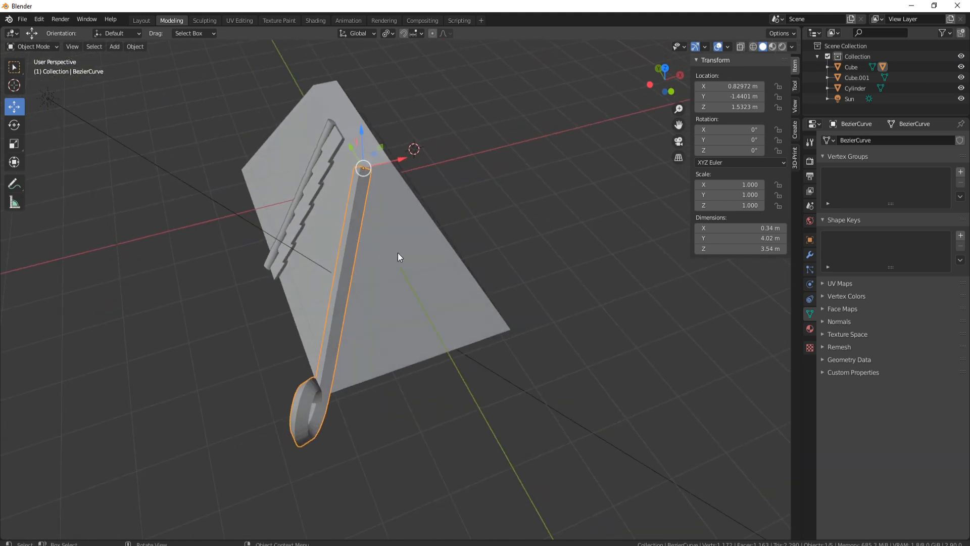
middle_click_drag(420, 259, 374, 159)
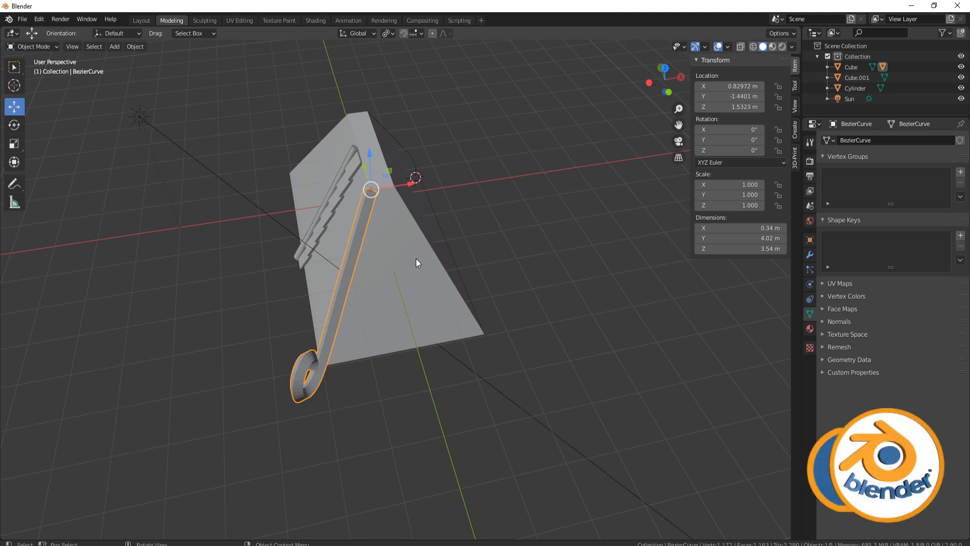
key("alt+p")
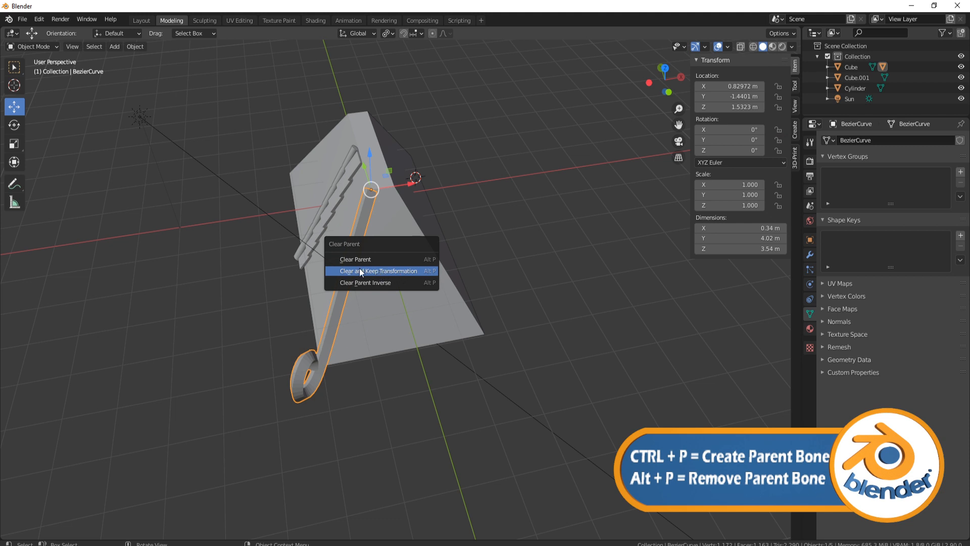
left_click(393, 269)
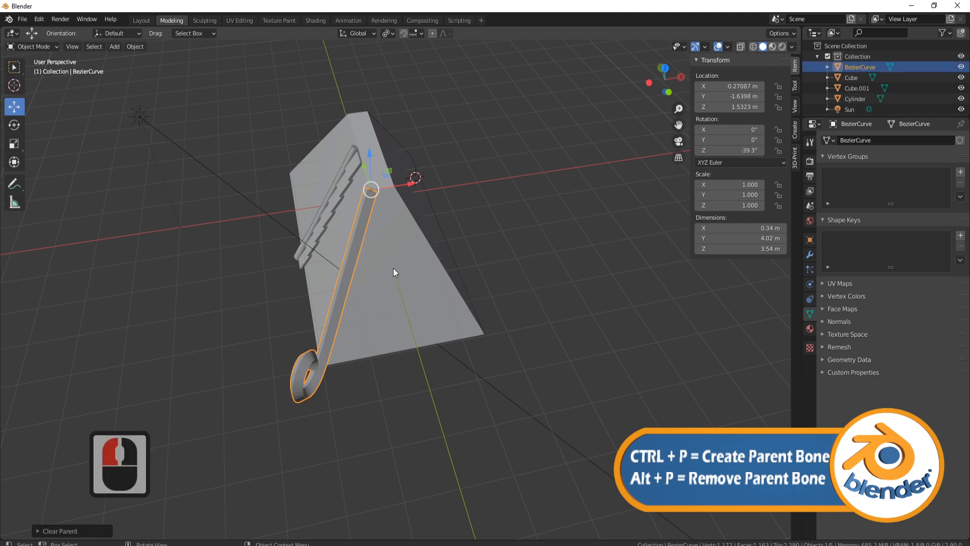
Apply all transforms to the hip ridge mesh
middle_click_drag(374, 261, 404, 257)
left_click(382, 278)
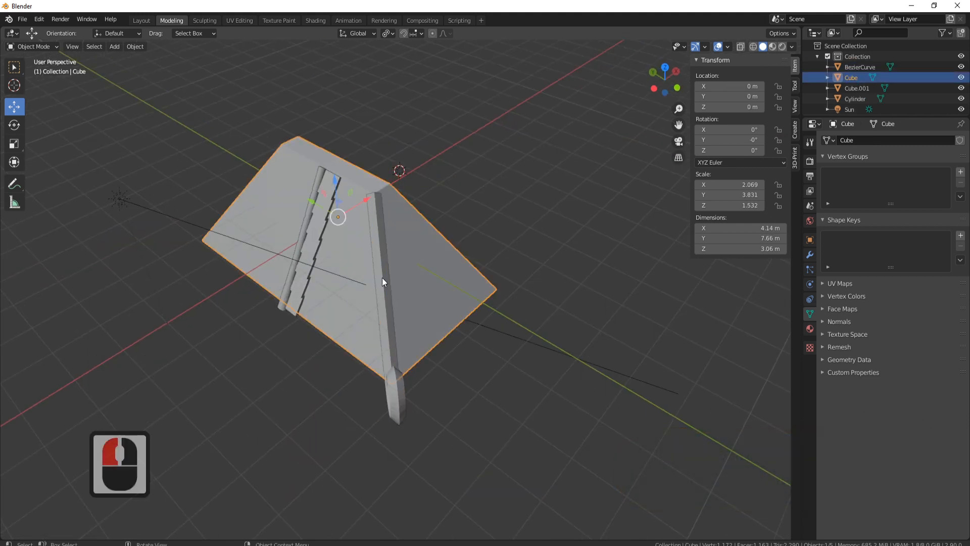
left_click(382, 277)
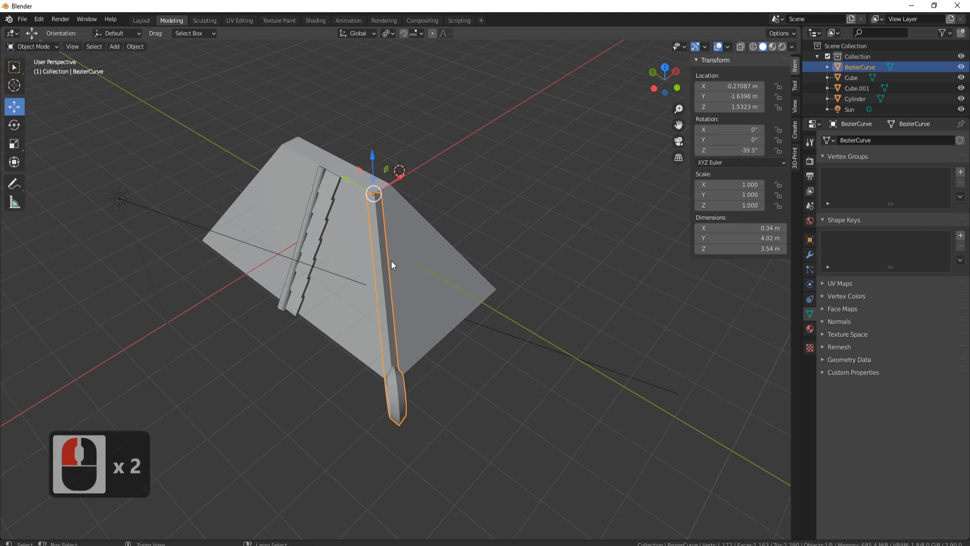
key("ctrl+a")
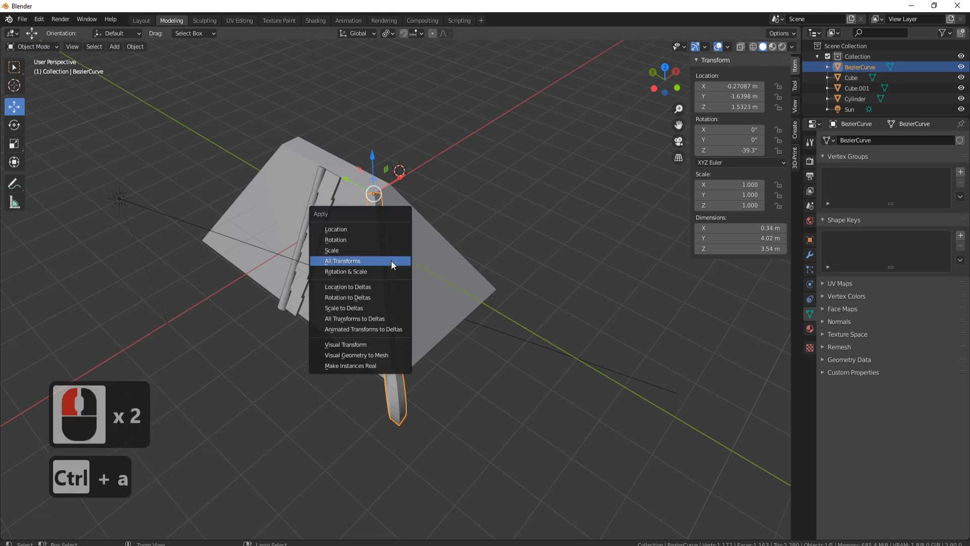
left_click(381, 260)
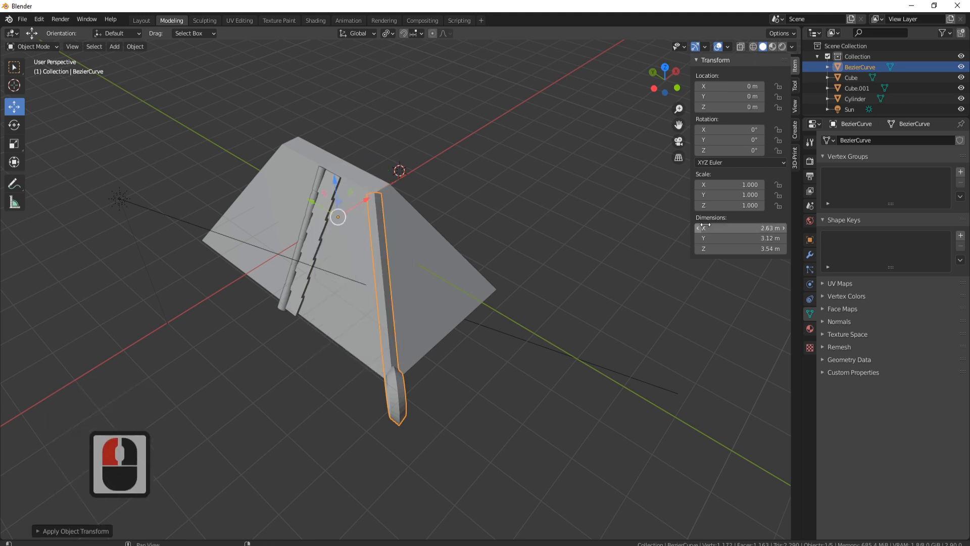
middle_click_drag(398, 333, 393, 217)
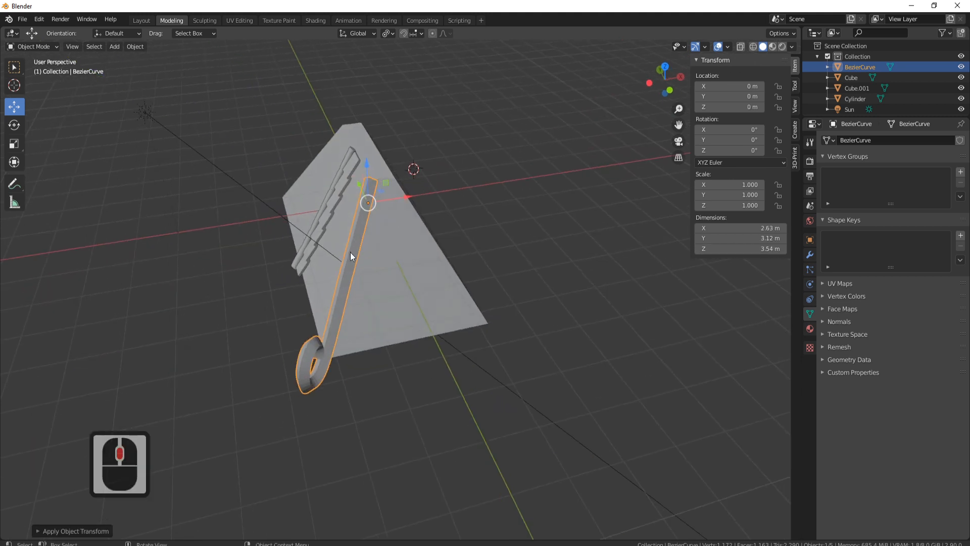
middle_click_drag(350, 253, 453, 269)
scroll(469, 293, "up", 4)
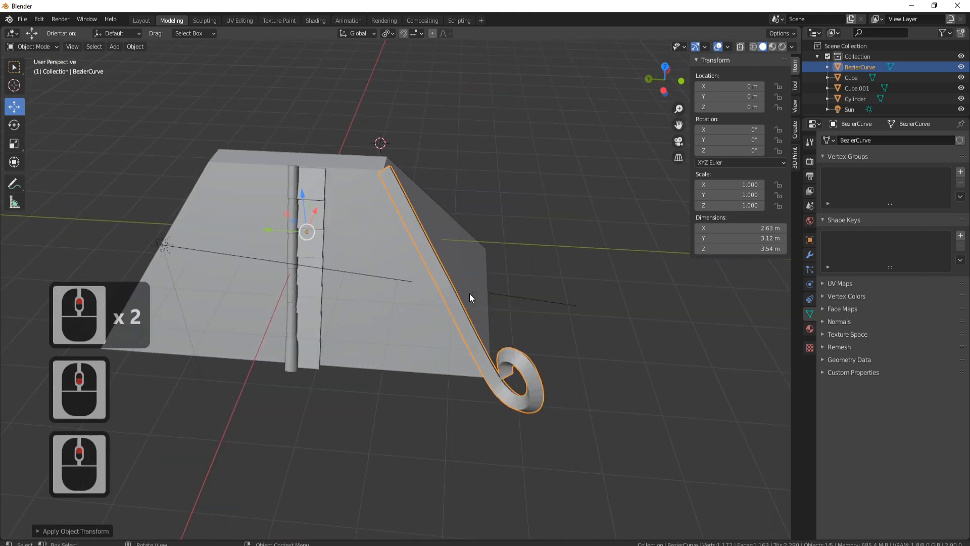
scroll(496, 232, "down", 1)
middle_click_drag(515, 232, 478, 221, "shift")
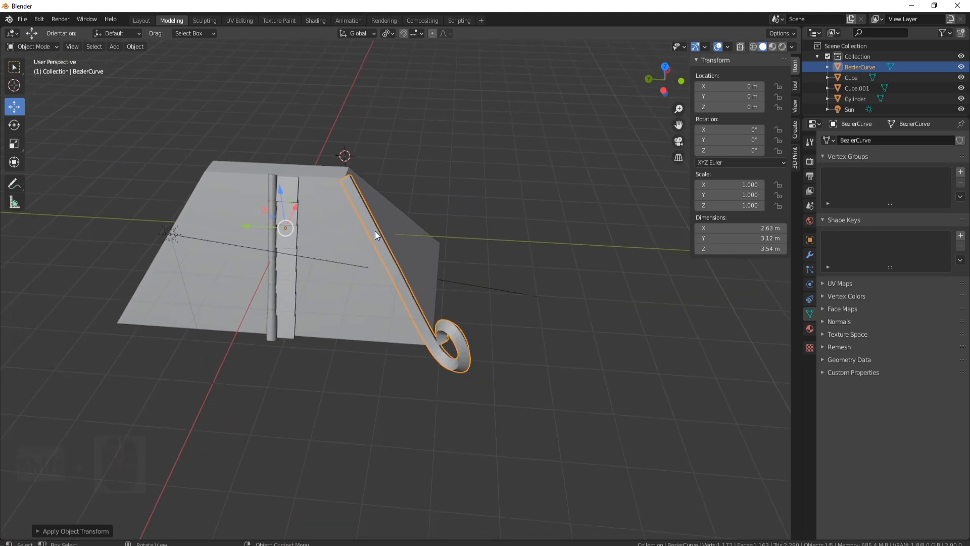
Shade the hip ridge smooth and enable Auto Smooth on its normals
middle_click_drag(369, 241, 502, 245)
scroll(425, 259, "up", 3)
right_click(513, 188)
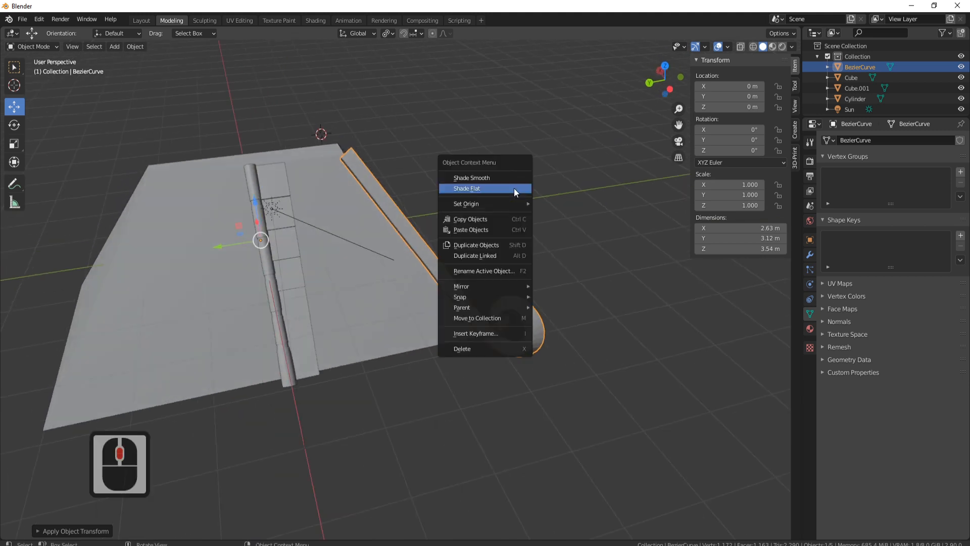
left_click(490, 180)
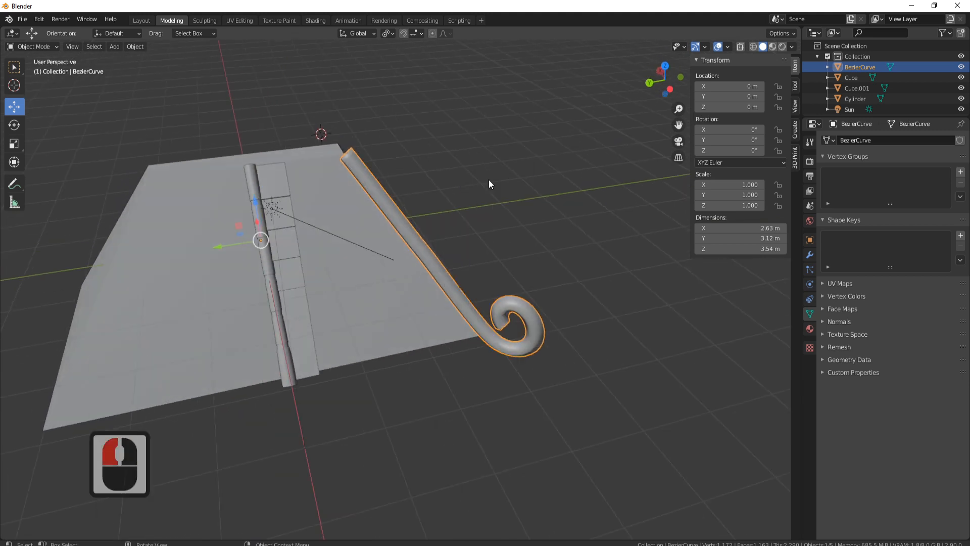
left_click(838, 321)
left_click(878, 337)
middle_click_drag(597, 319, 441, 313)
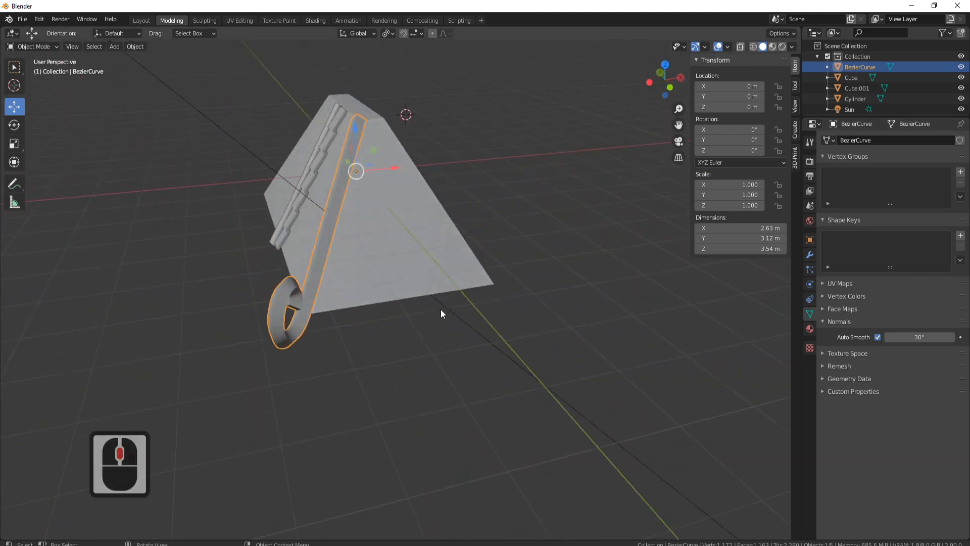
scroll(375, 303, "up", 3)
middle_click_drag(202, 247, 290, 254)
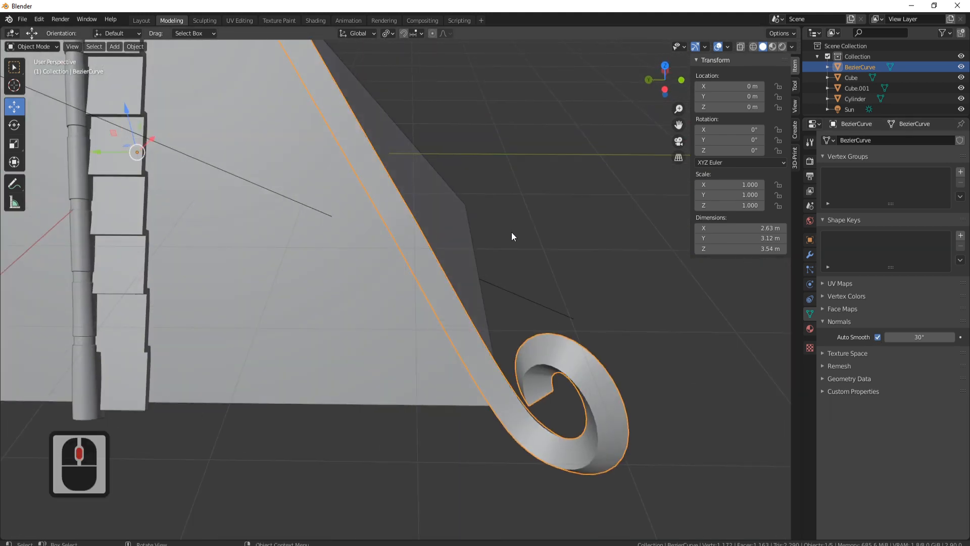
scroll(511, 236, "down", 3)
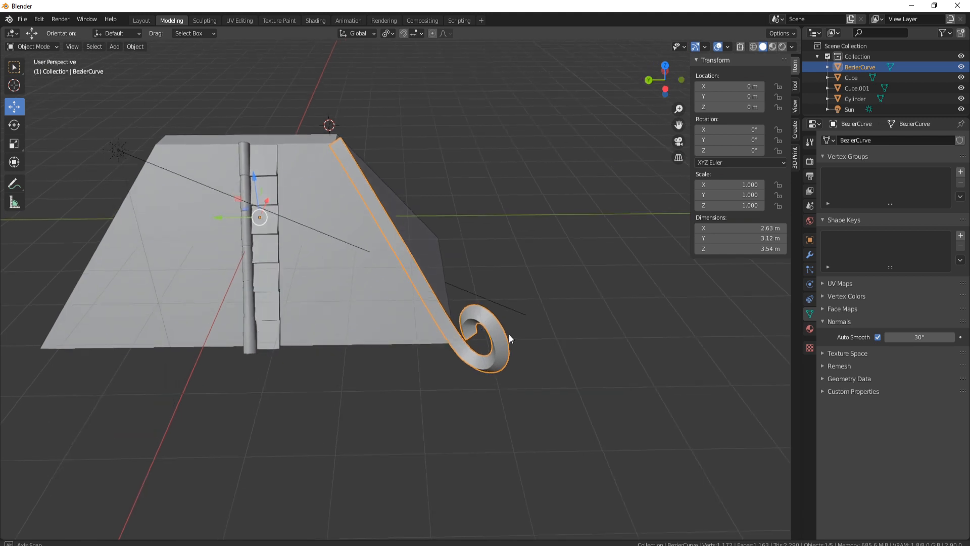
middle_click_drag(508, 334, 501, 244)
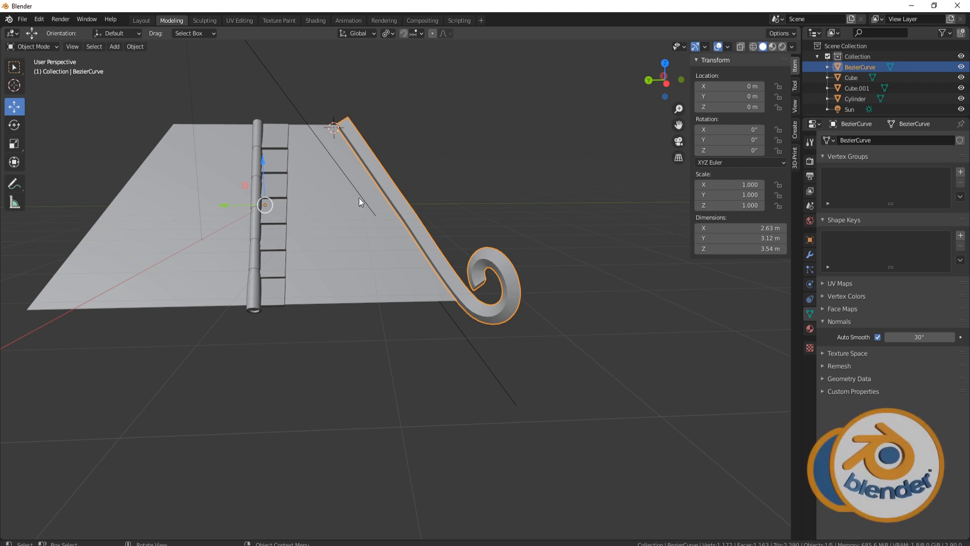
Isolate the curled hip ridge in local view so the roof and tiles are hidden
left_click(341, 220)
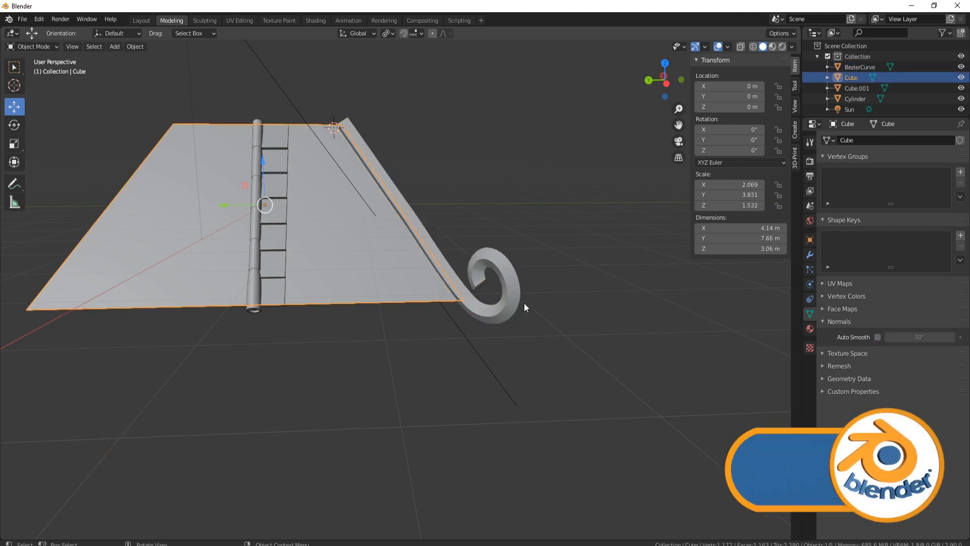
double_click(506, 271)
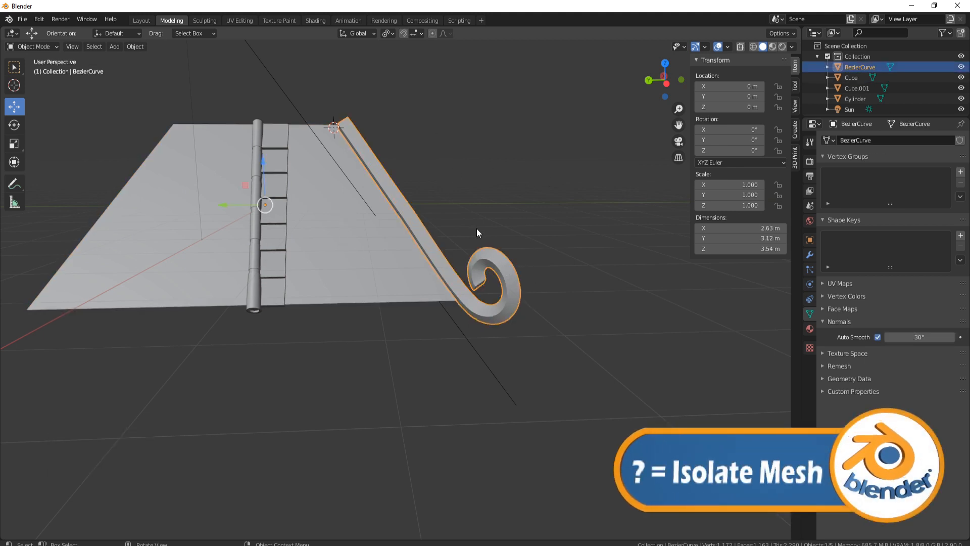
key("KP_Divide")
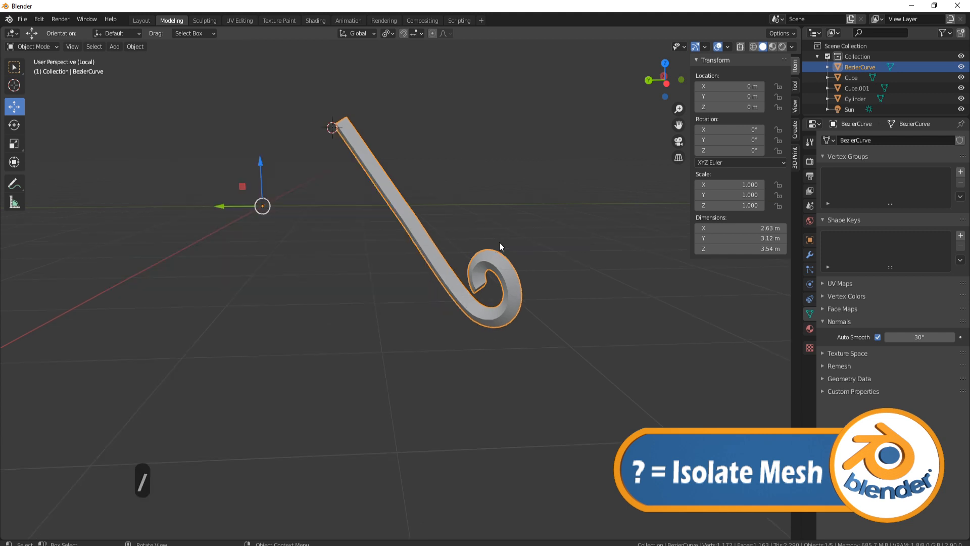
middle_click_drag(499, 242, 374, 204)
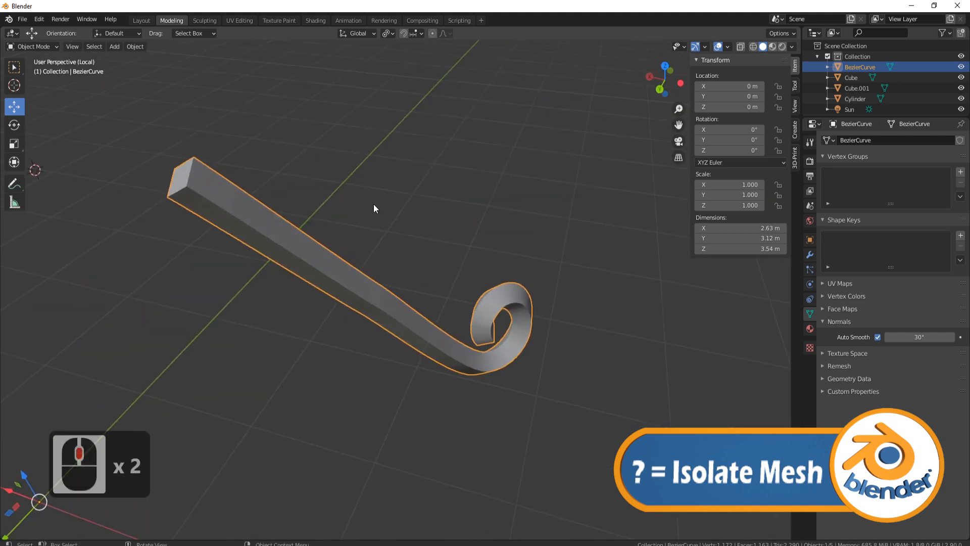
middle_click_drag(386, 253, 382, 252)
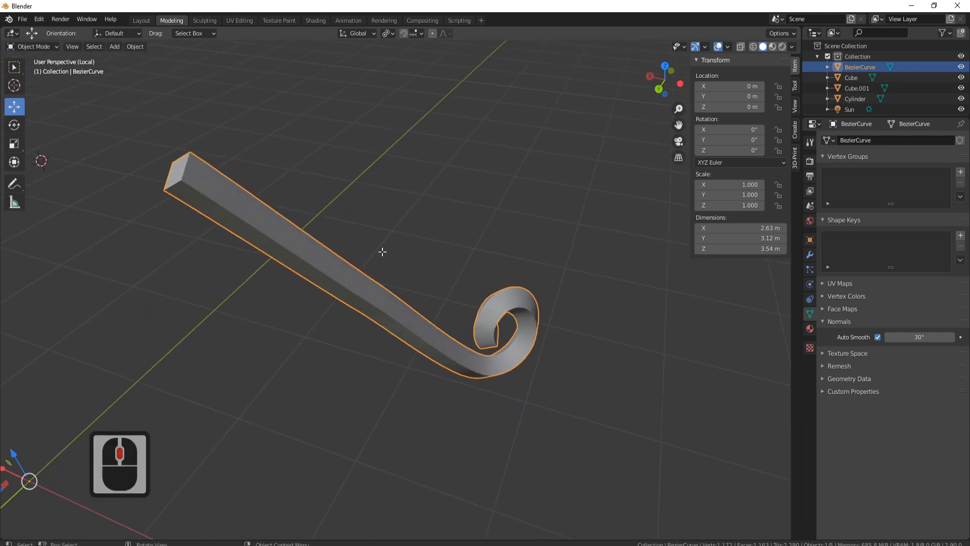
Mark the edges of the hip ridge's two end-cap faces as seams and as sharp in Edit Mode
key("Tab")
left_click(87, 47)
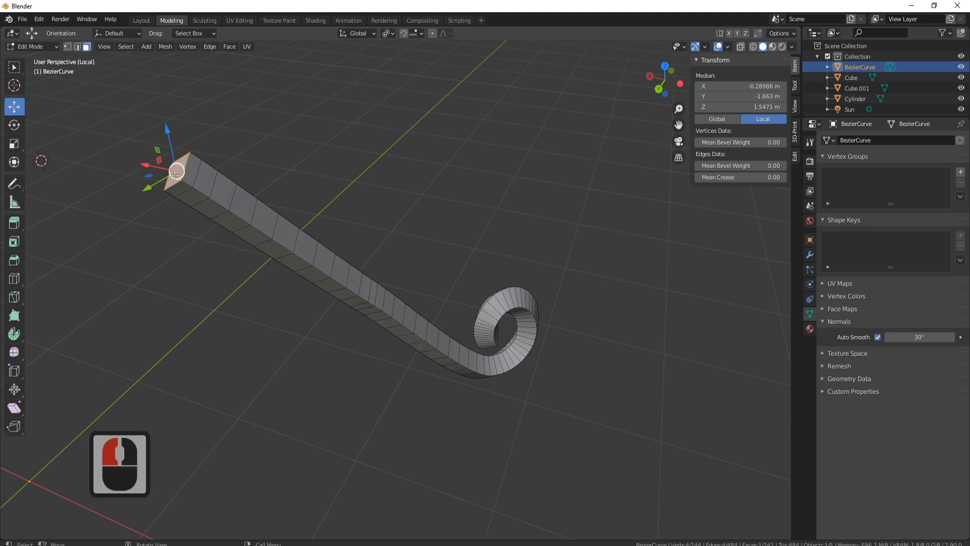
middle_click_drag(475, 255, 386, 182)
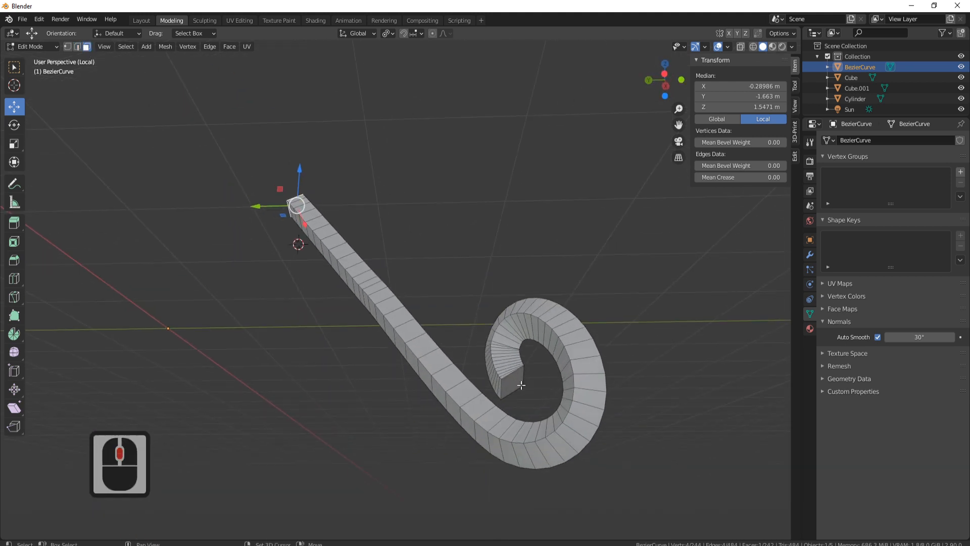
left_click(521, 385, "shift")
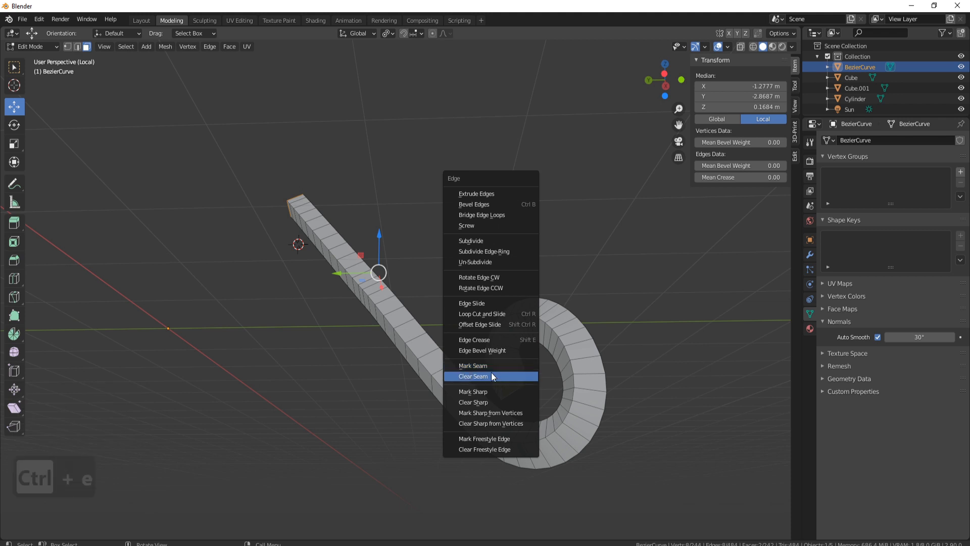
left_click(499, 367)
key("ctrl+e")
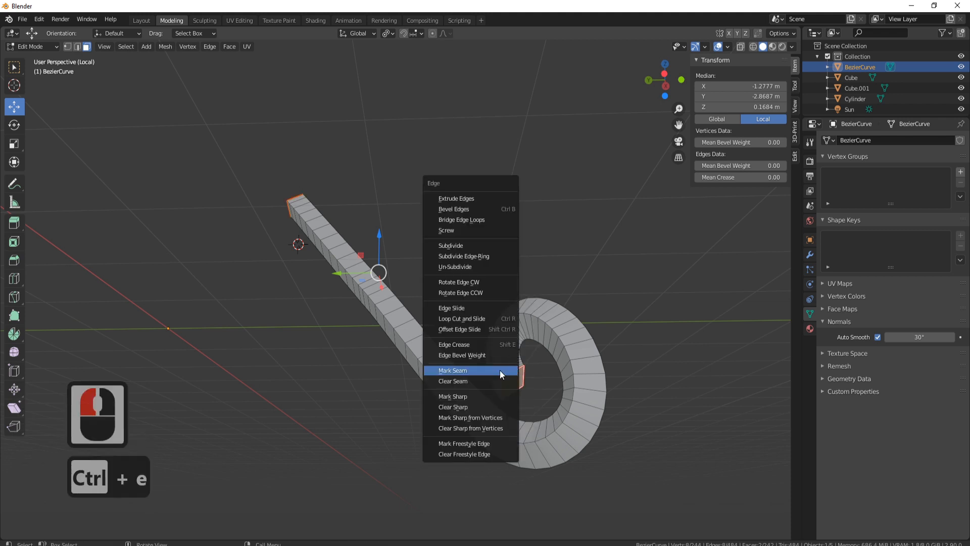
left_click(461, 398)
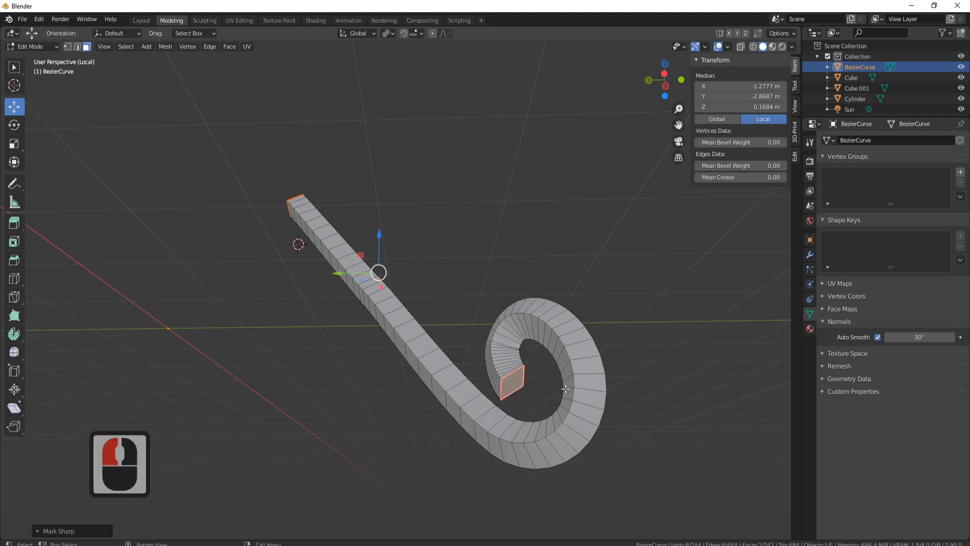
Mark the hip ridge's four lengthwise edge loops as seams and as sharp, and return to Object Mode
left_click(77, 47)
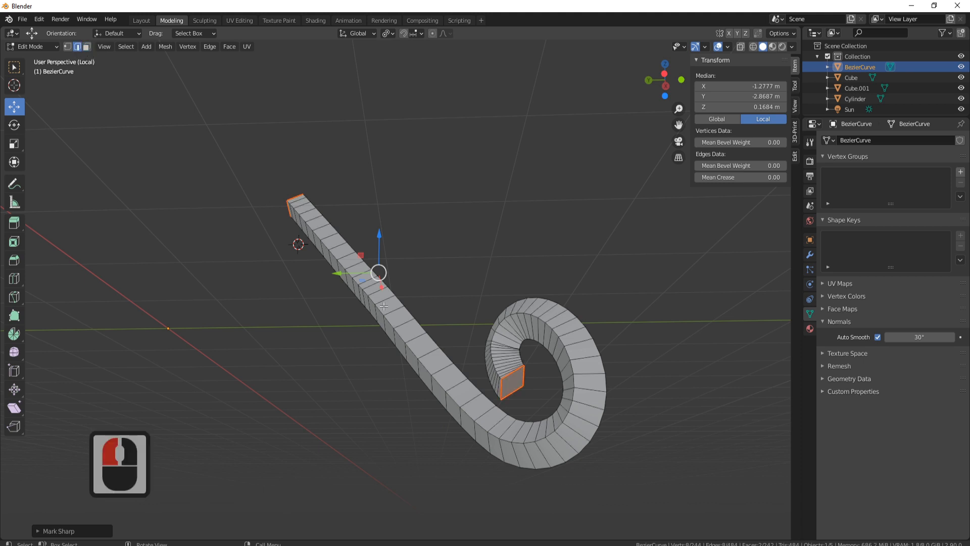
left_click(372, 299)
left_click(373, 299, "alt")
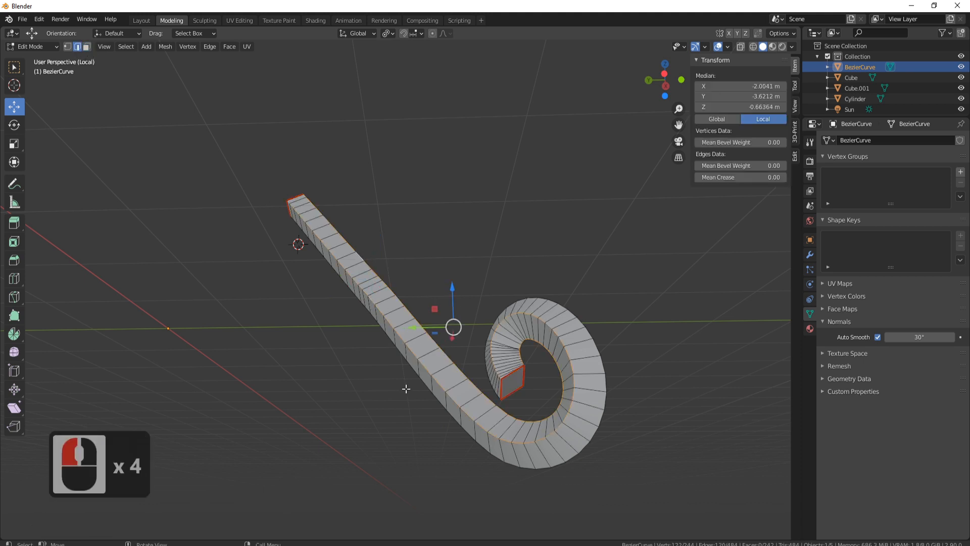
middle_click_drag(505, 362, 430, 331)
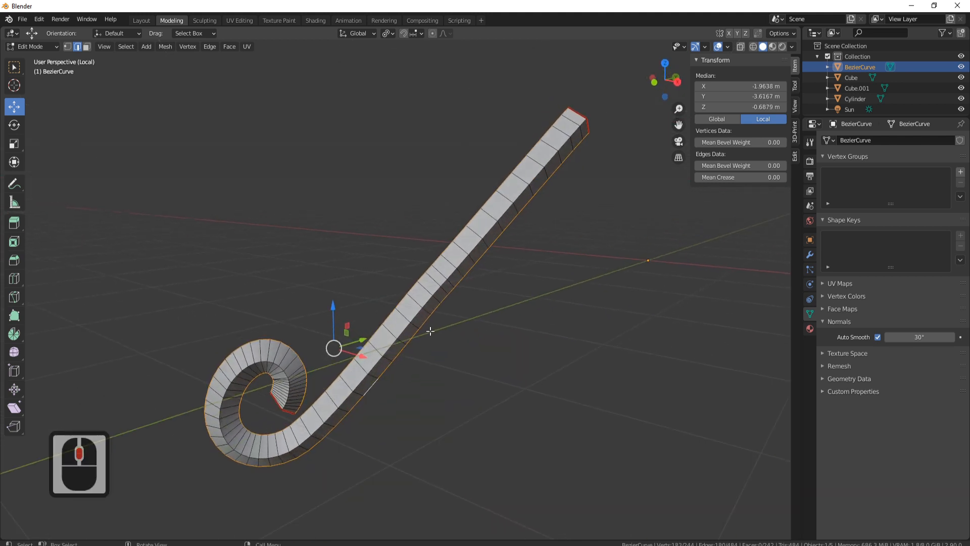
left_click(388, 349, "alt+shift")
right_click(532, 315)
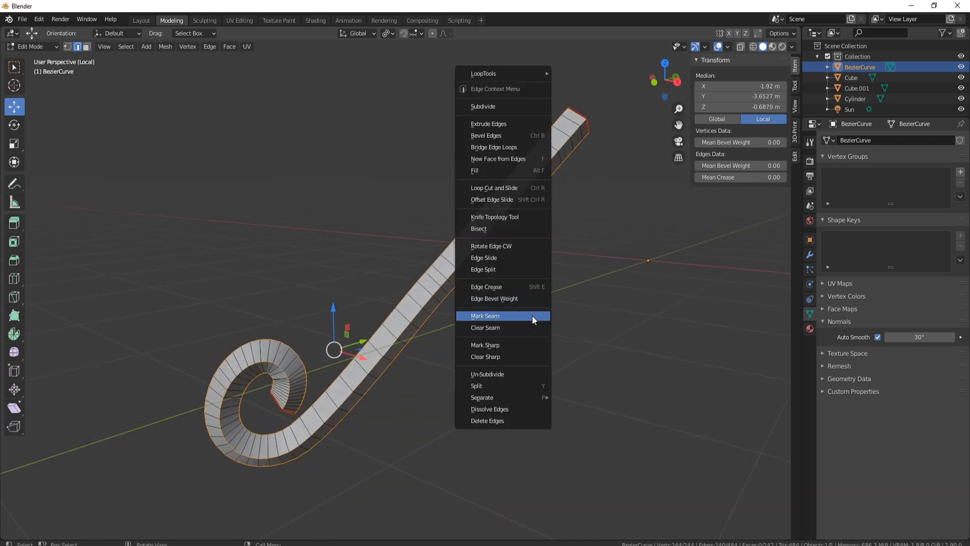
left_click(532, 316)
right_click(532, 315)
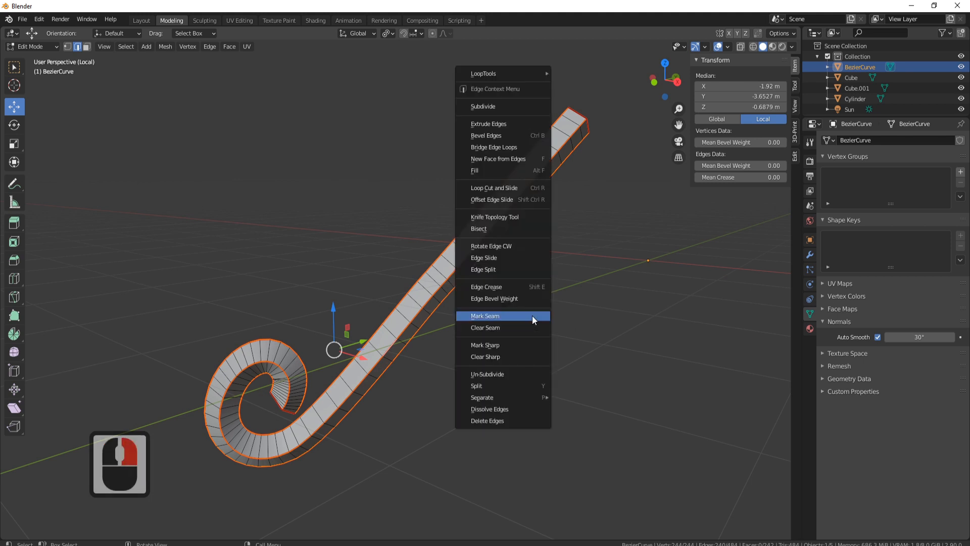
left_click(511, 342)
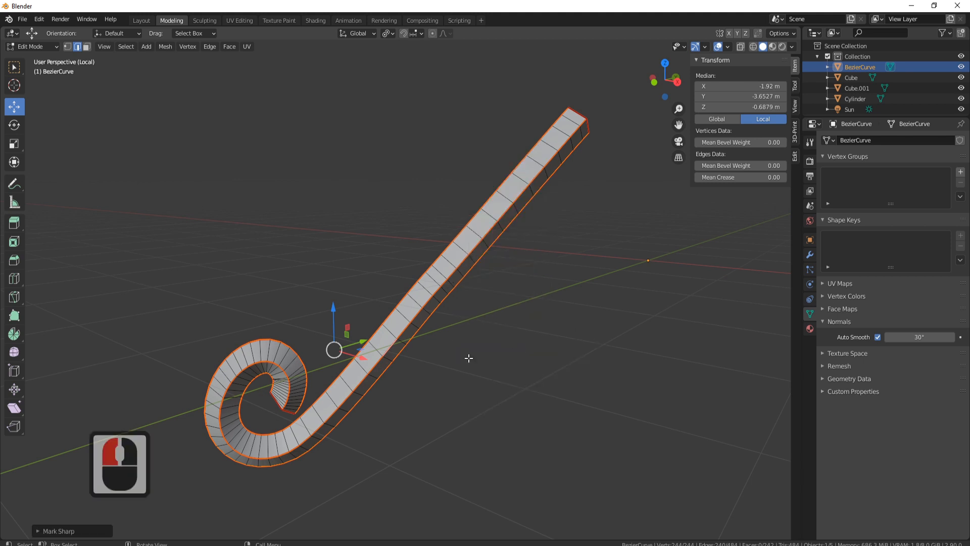
middle_click_drag(466, 355, 531, 347)
scroll(461, 264, "down", 4)
middle_click_drag(461, 264, 466, 173)
key("Tab")
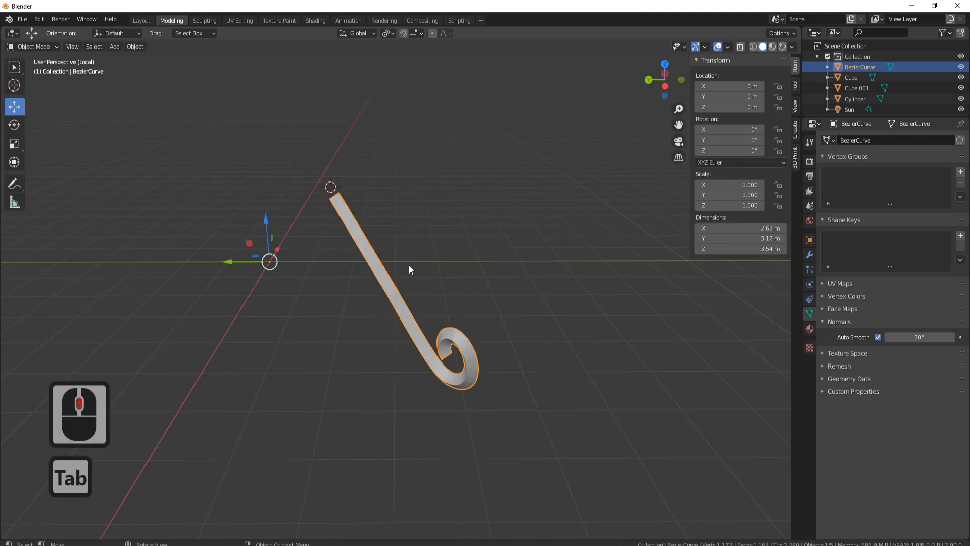
middle_click_drag(409, 265, 500, 213)
scroll(452, 294, "up", 5)
scroll(514, 263, "down", 2)
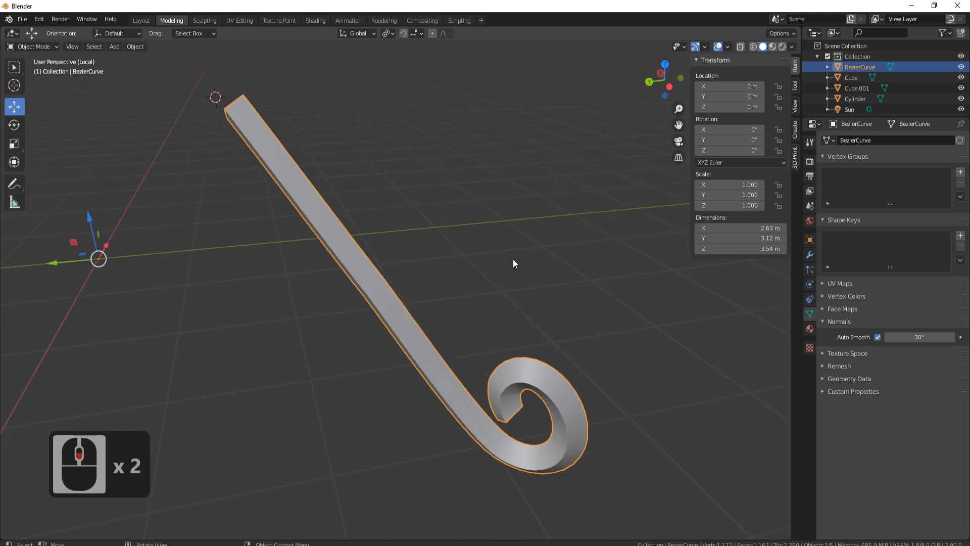
Switch to the Shading workspace and UV-unwrap the entire hip ridge mesh
left_click(316, 21)
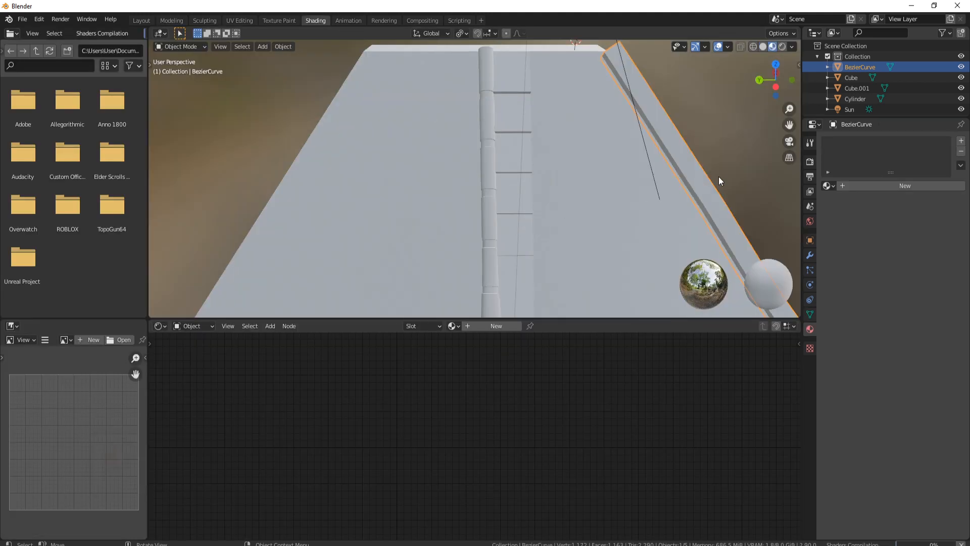
middle_click_drag(718, 176, 535, 182)
scroll(534, 186, "down", 2)
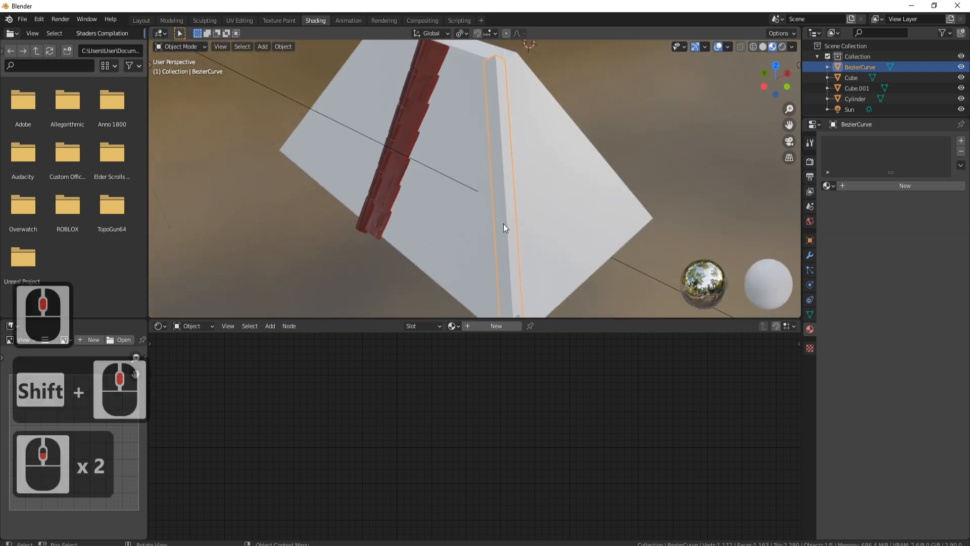
middle_click_drag(503, 223, 508, 224)
scroll(508, 224, "down", 2)
key("Tab")
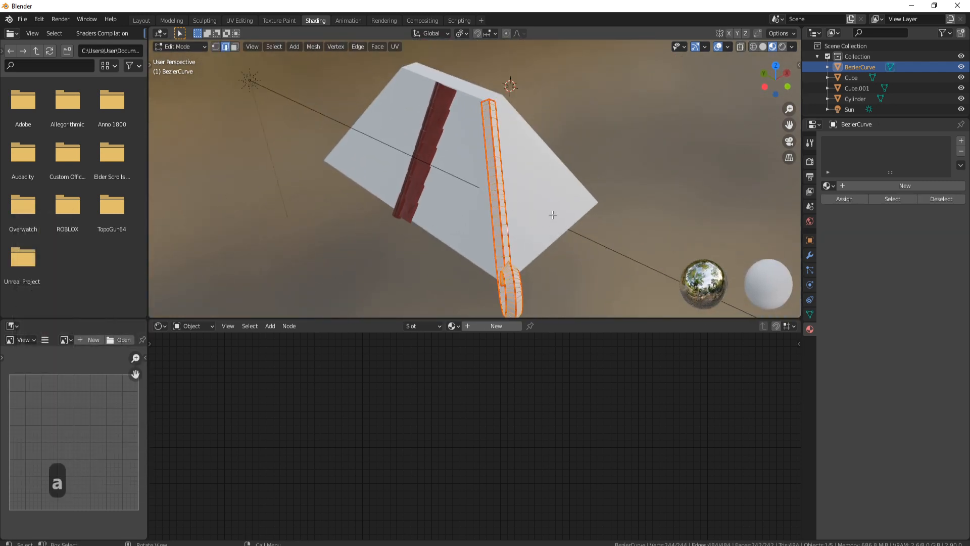
key("u")
left_click(553, 214)
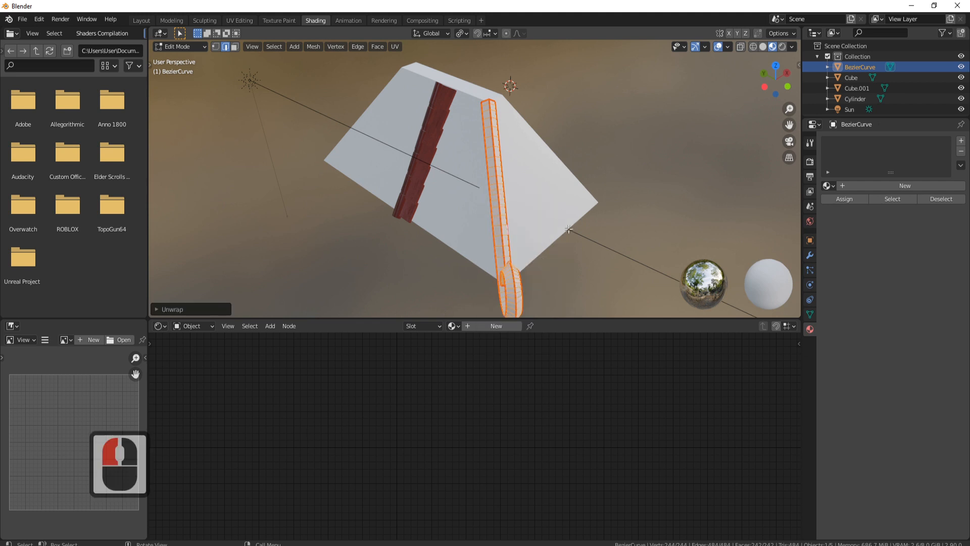
Add a material slot to the hip ridge with a new material named "Green Wood"
left_click(961, 141)
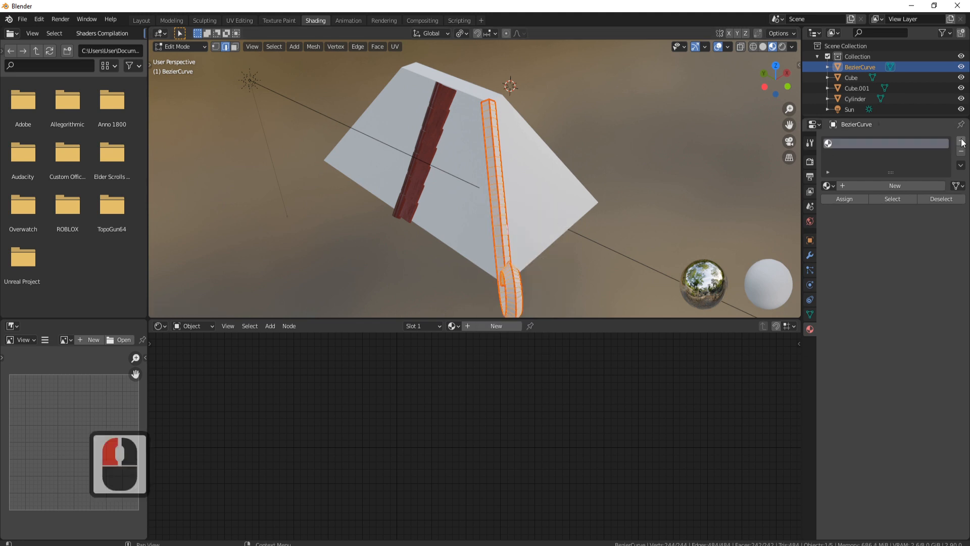
left_click(905, 185)
triple_click(869, 143)
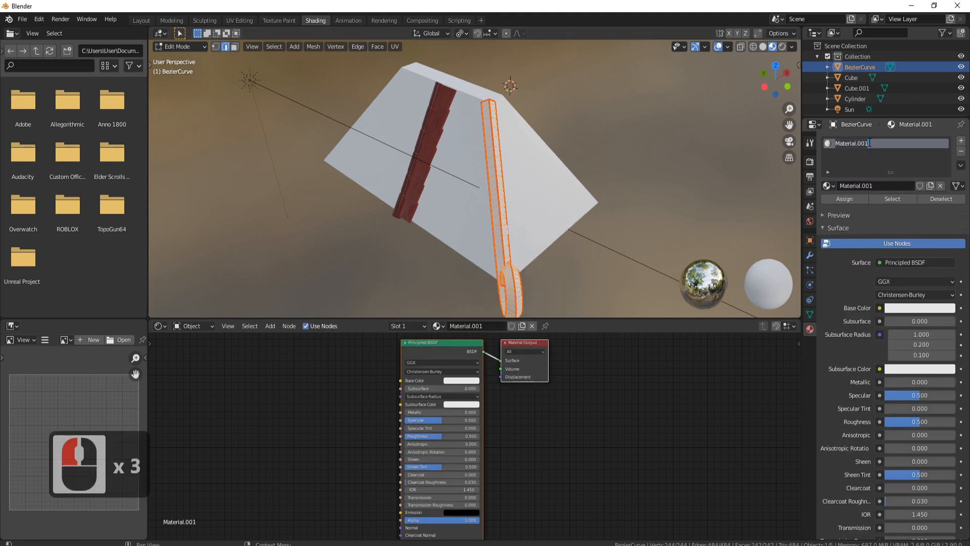
type("Gre")
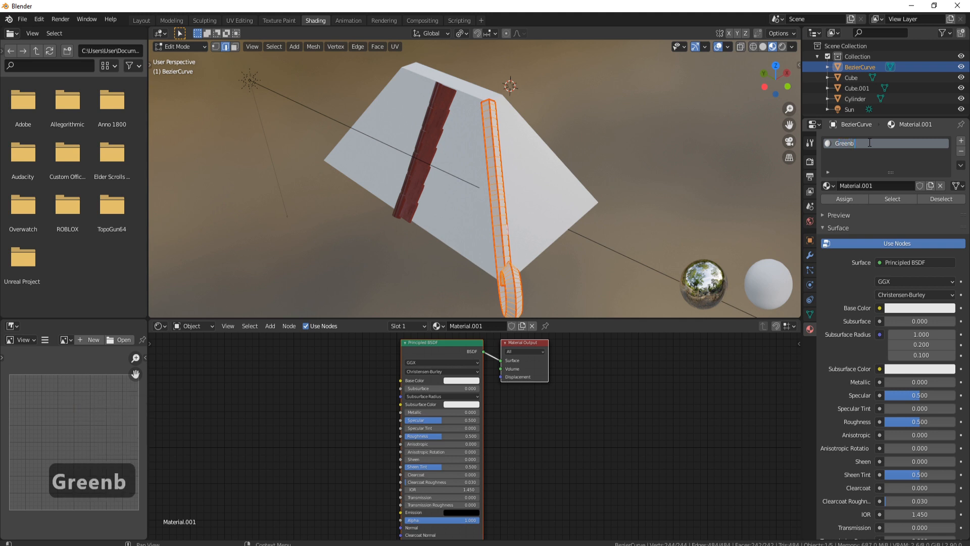
type("en Wood")
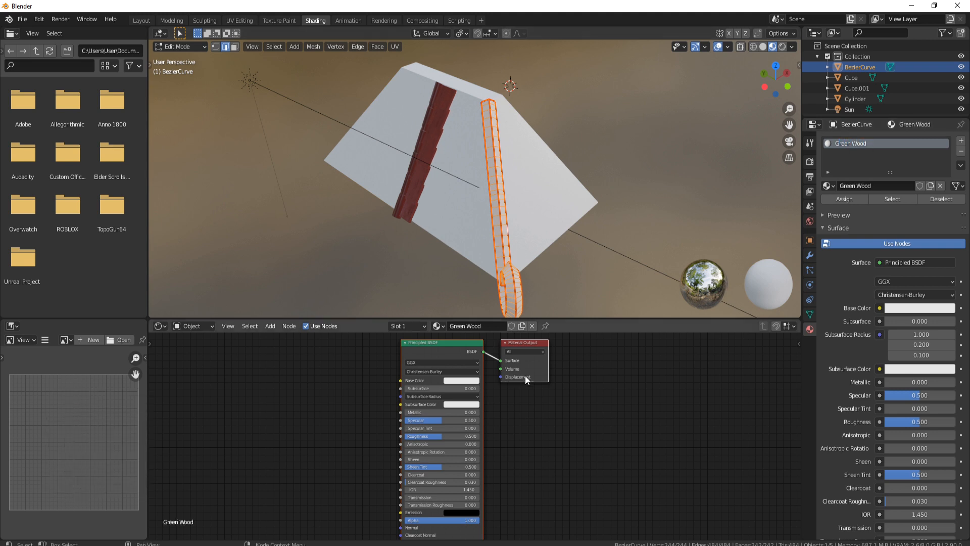
Use Principled Texture Setup to load the Wood Green BaseColor_With_AO, Metallic, Normal, Roughness and Specular maps, and return to Object Mode
left_click(438, 342)
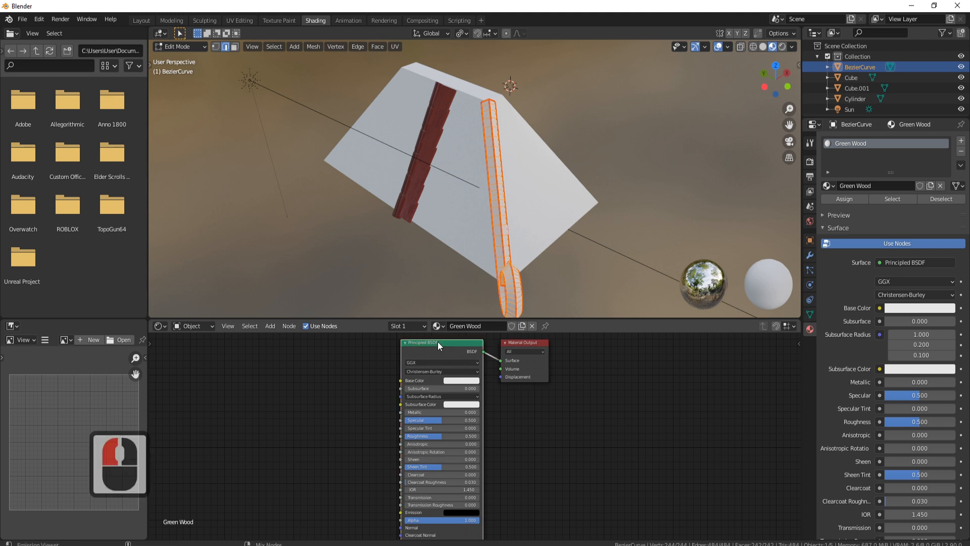
key("ctrl+shift+t")
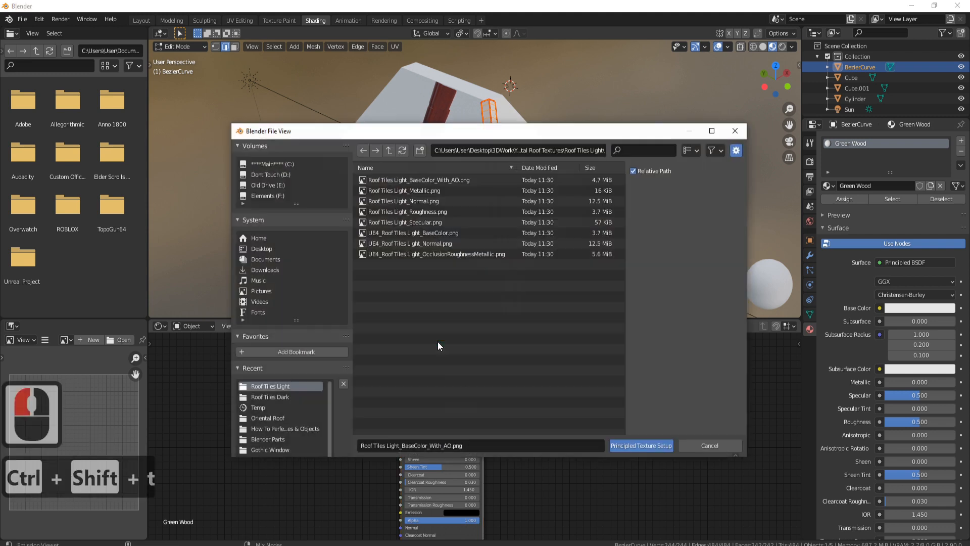
left_click(393, 150)
double_click(402, 223)
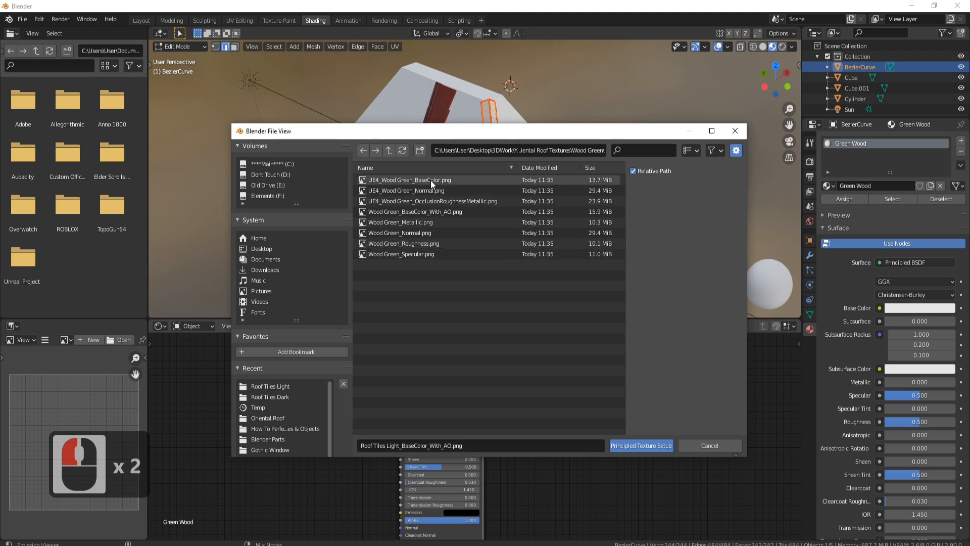
left_click(417, 212)
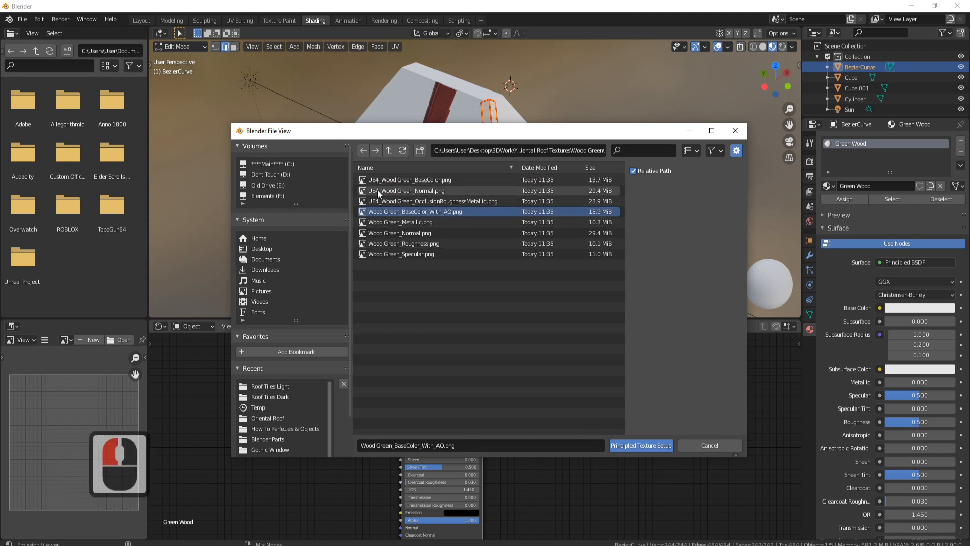
left_click(419, 254, "shift")
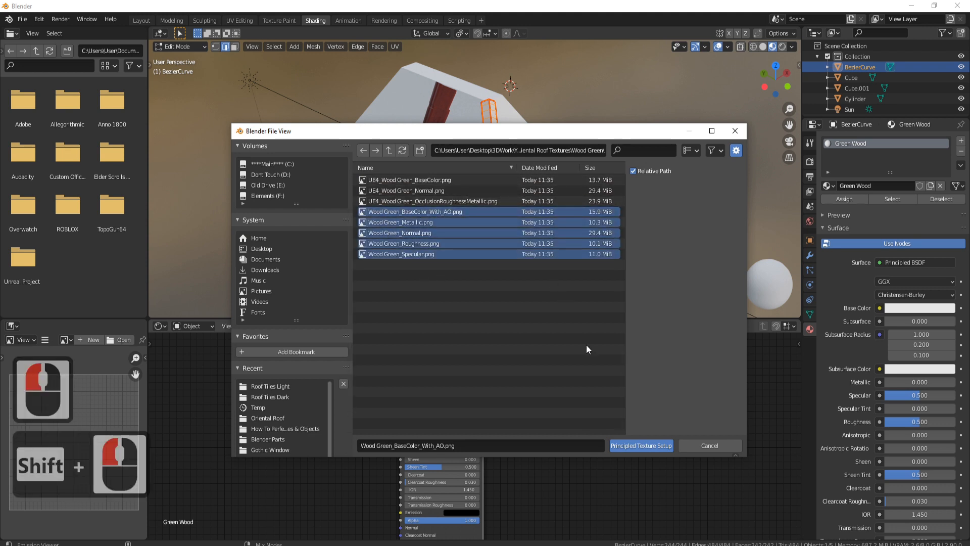
left_click(642, 446)
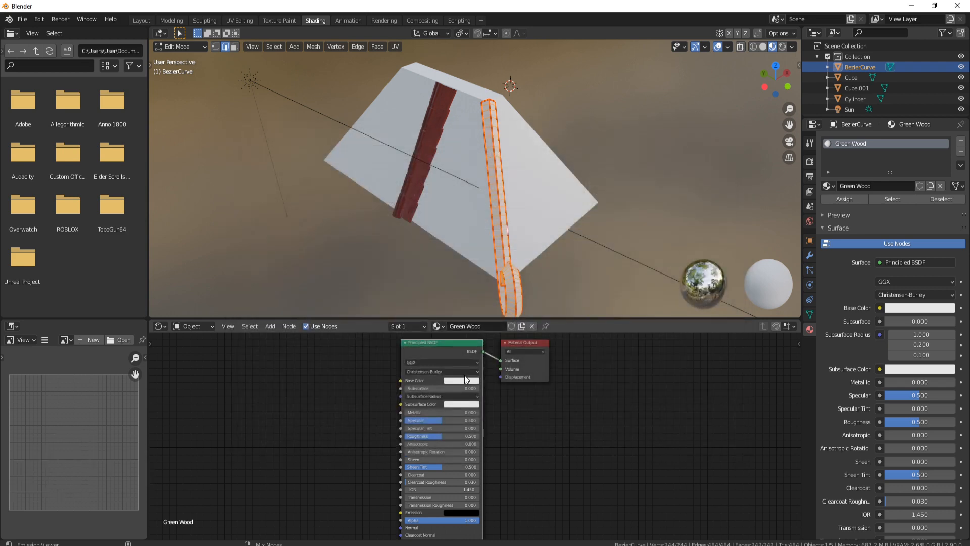
key("Tab")
middle_click_drag(546, 233, 587, 154)
scroll(529, 230, "up", 4)
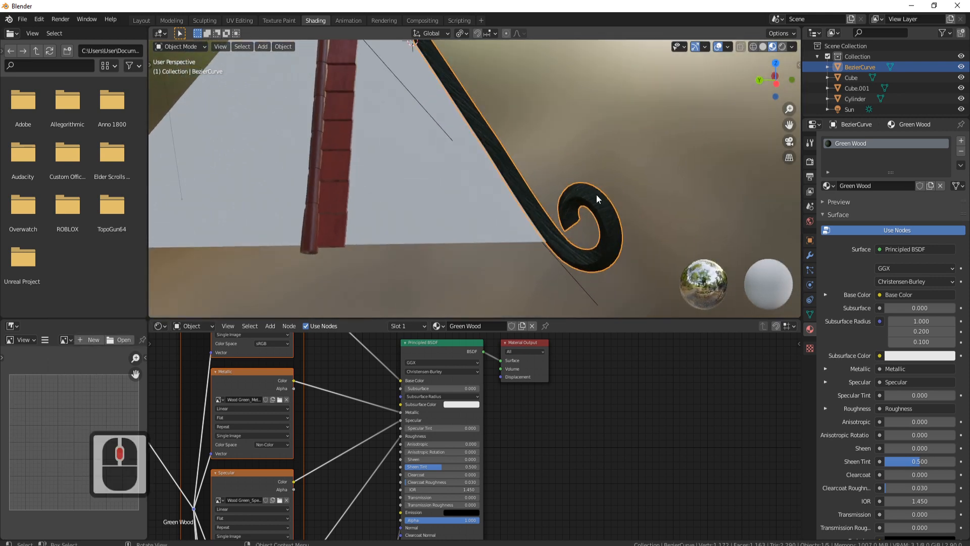
mouse_move(596, 194)
middle_mouse_down()
mouse_move(596, 211)
mouse_move(567, 216)
mouse_move(596, 159)
mouse_move(604, 196)
middle_mouse_up()
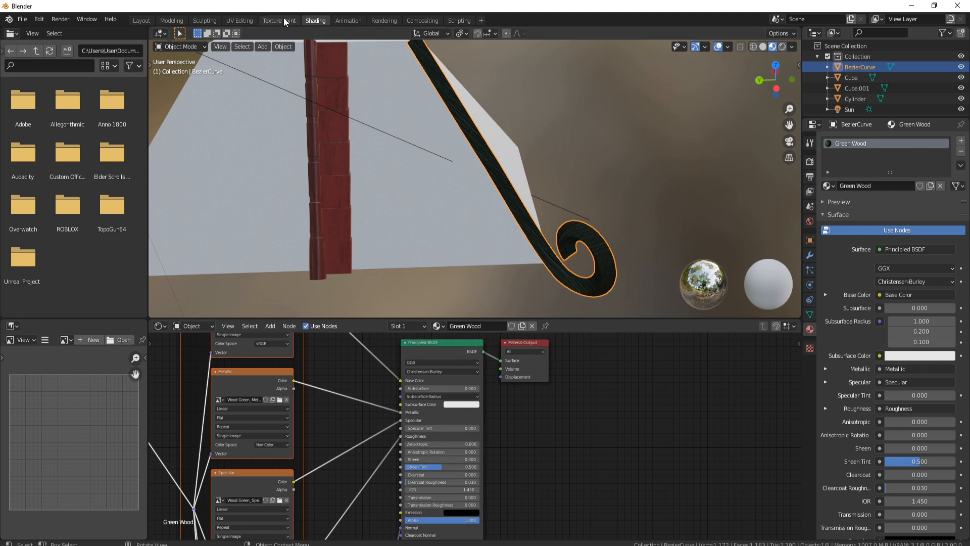
Switch to the UV Editing workspace, then select and hide the hip ridge's two end-cap faces
left_click(240, 21)
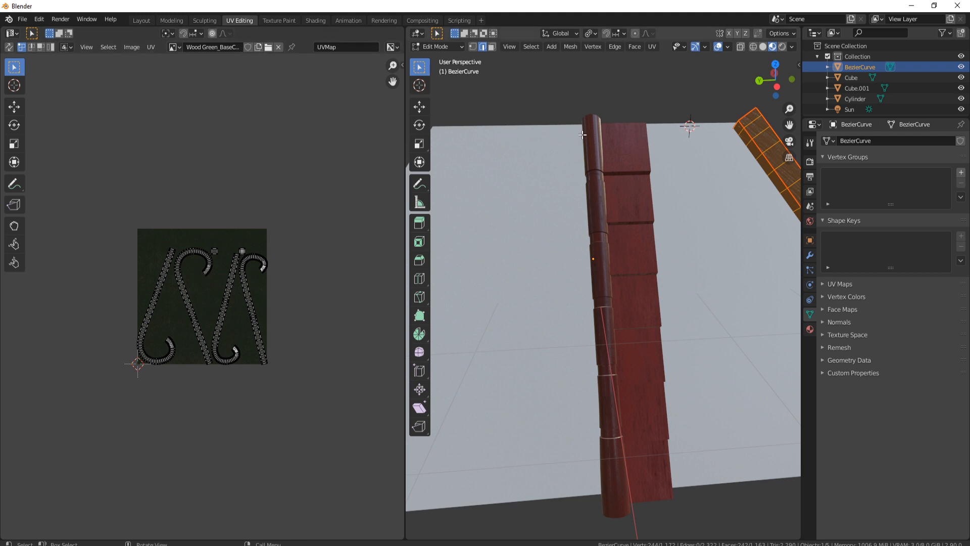
middle_click_drag(655, 160, 560, 221, "shift")
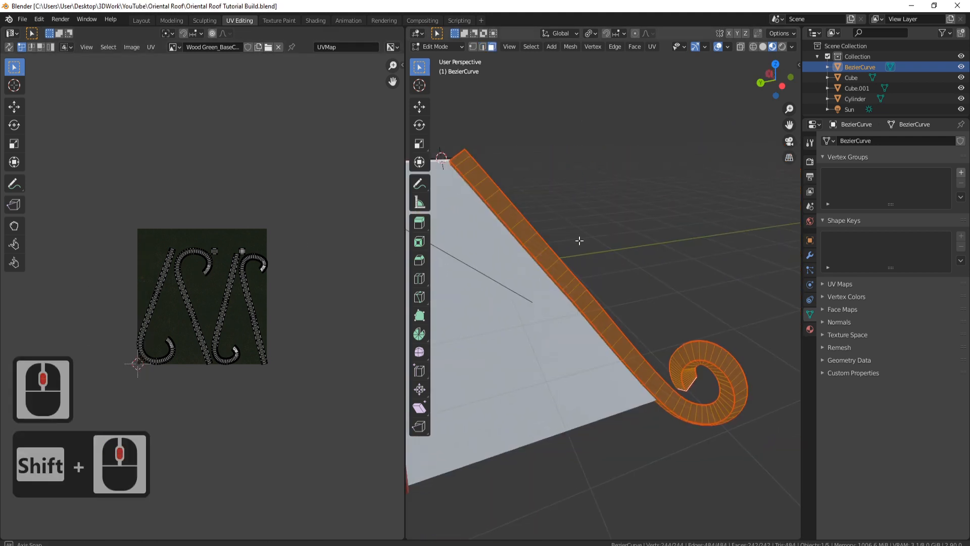
middle_click_drag(578, 240, 670, 288)
left_click(656, 282)
middle_click_drag(533, 211, 479, 128)
left_click(479, 127, "shift")
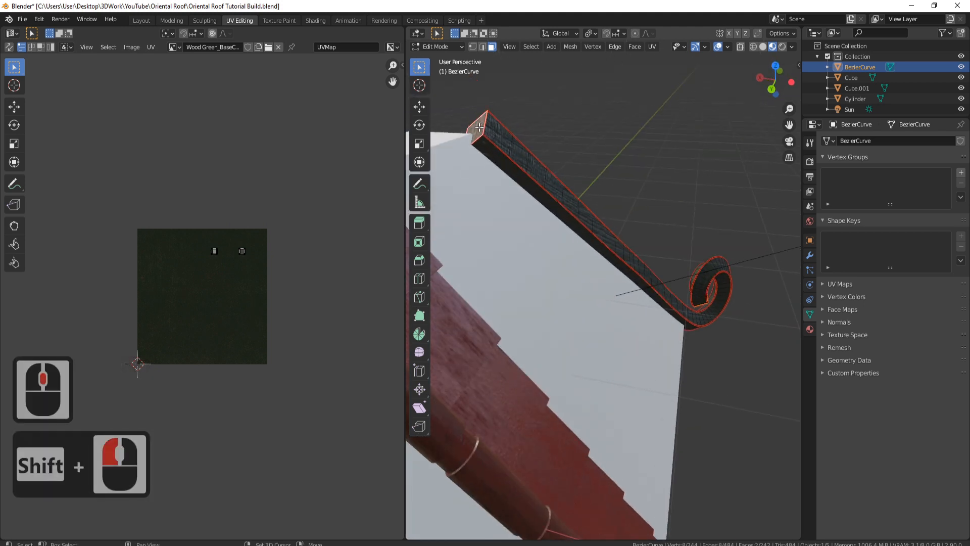
Select the lengthwise face loop on the ridge's tile-facing side and unwrap it with Lightmap Pack on the selected faces
middle_click_drag(672, 150, 626, 154)
middle_click_drag(496, 146, 536, 149, "shift")
middle_click_drag(536, 149, 531, 185, "shift")
left_click(526, 146)
double_click(530, 184, "alt")
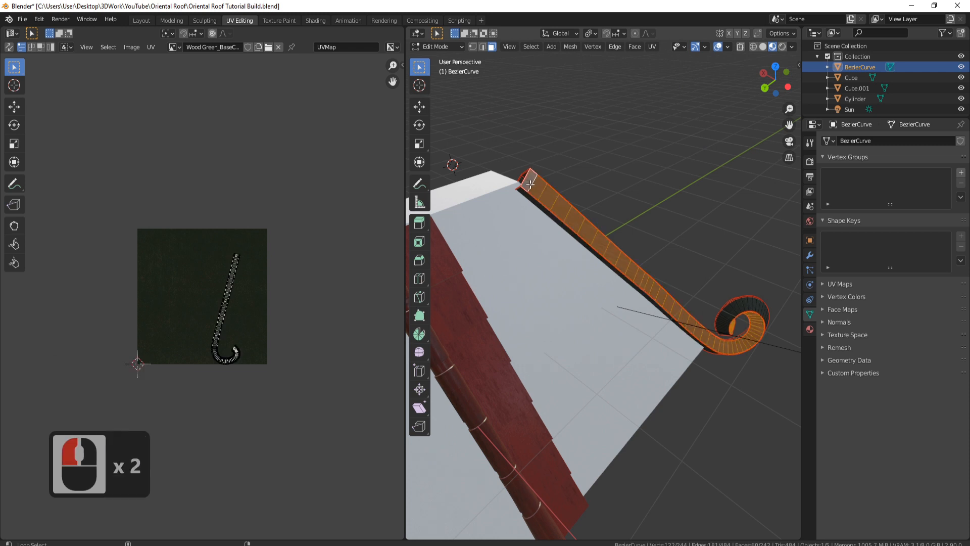
middle_click_drag(721, 329, 755, 324)
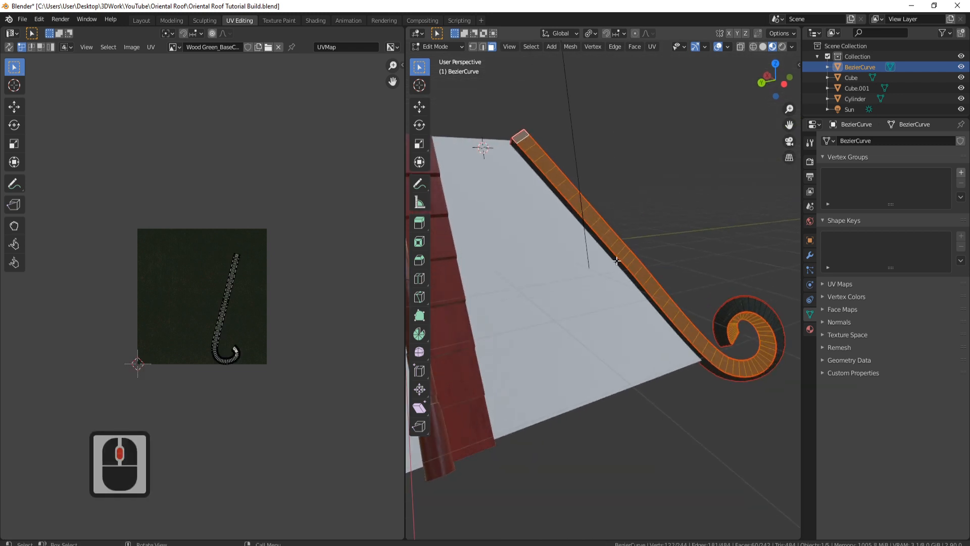
key("u")
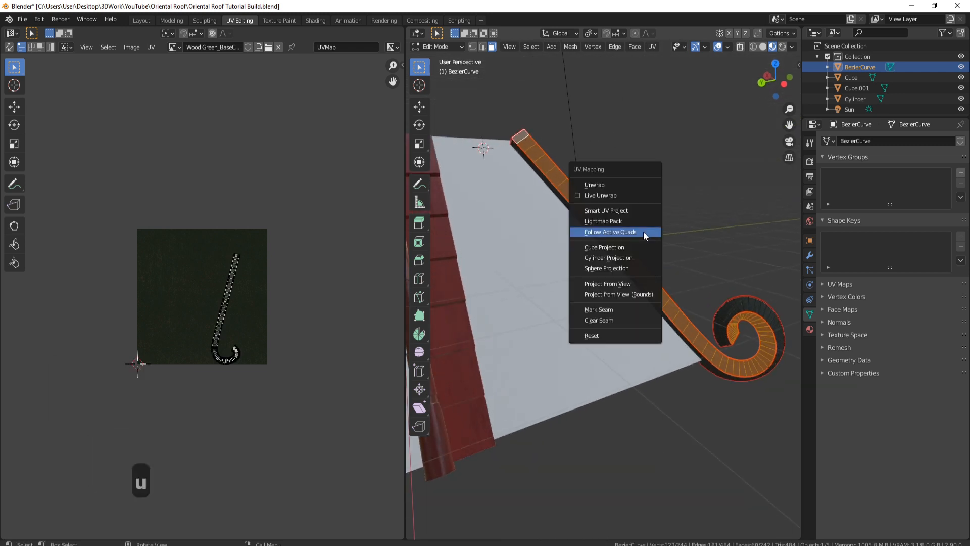
left_click(619, 221)
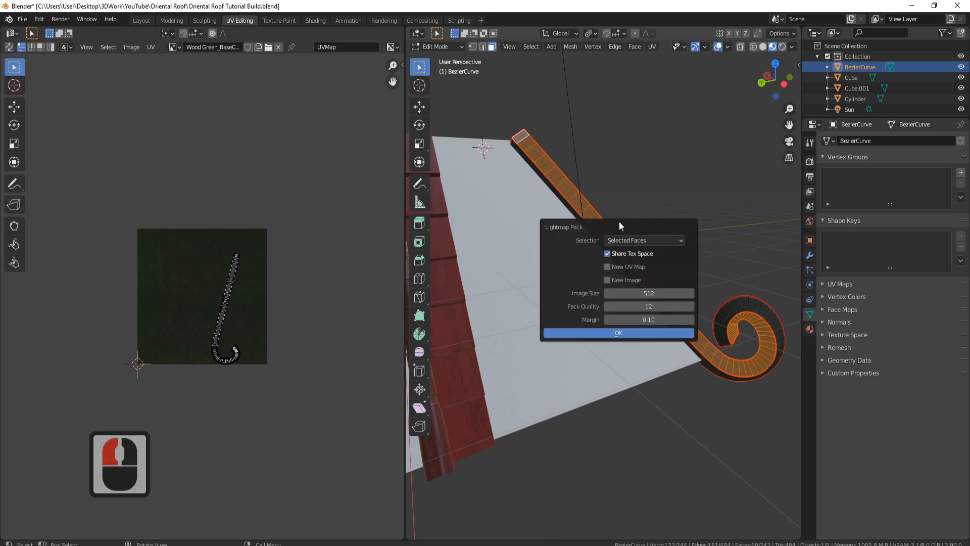
left_click(626, 333)
Apply Follow Active Quads to the tile-facing face strip and check its wood grain in Object Mode
key("u")
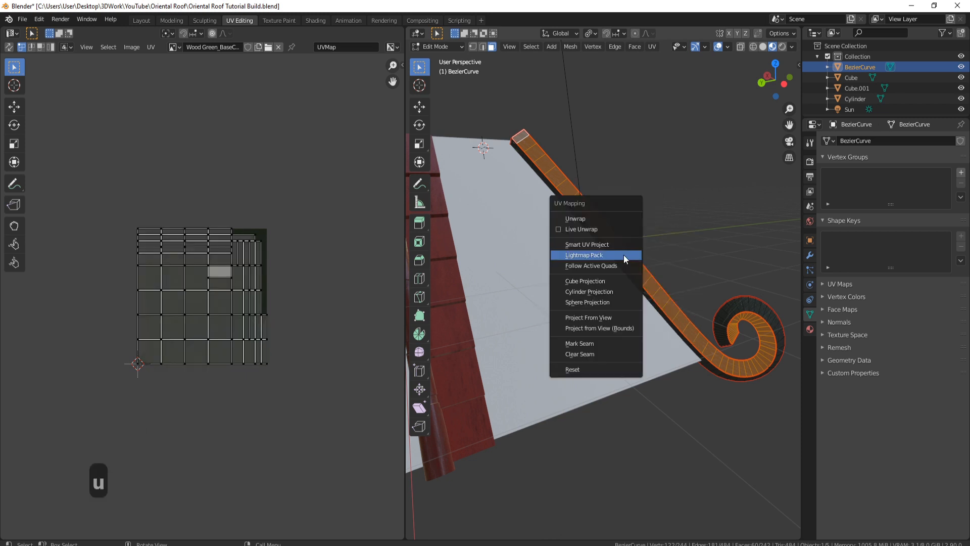
left_click(613, 262)
left_click(625, 299)
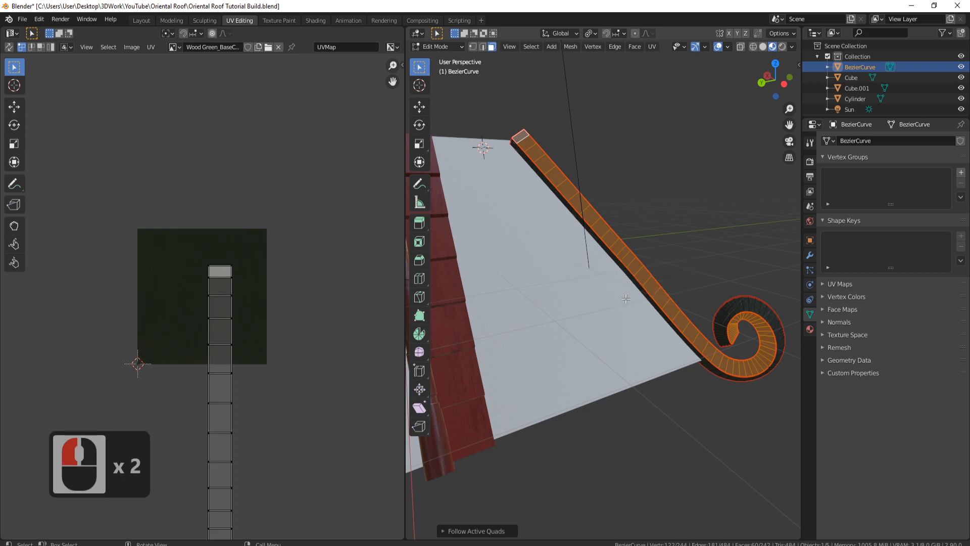
middle_click_drag(711, 265, 599, 238)
key("Tab")
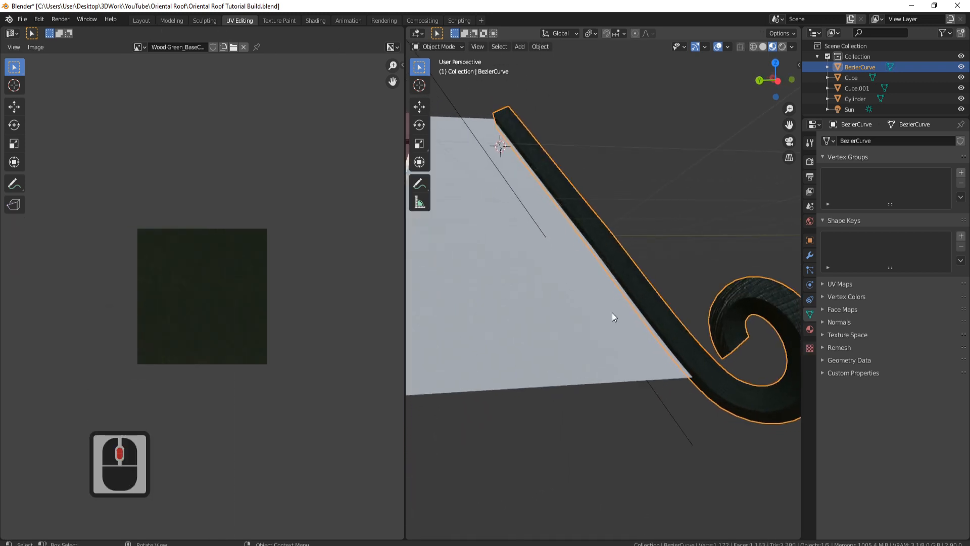
middle_click_drag(741, 372, 681, 363, "shift")
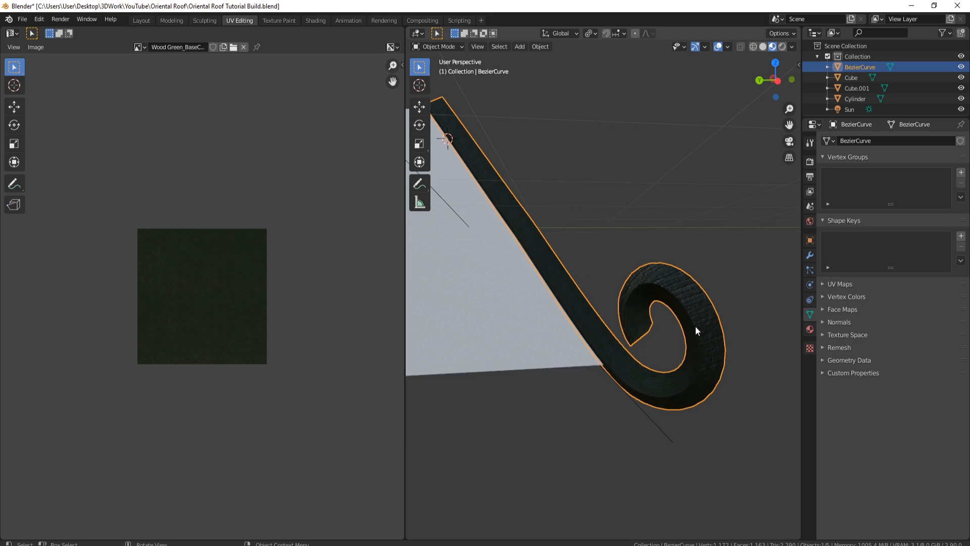
middle_click_drag(568, 245, 593, 199)
key("Tab")
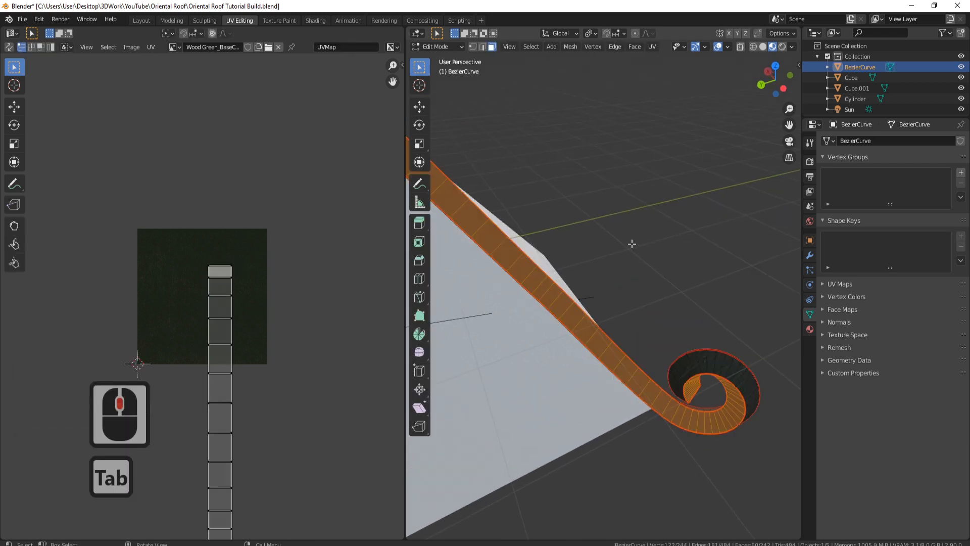
Hide the finished face strip, then select the face loop on the ridge's opposite side and unwrap it with Lightmap Pack
key("h")
middle_click_drag(628, 246, 581, 293)
middle_click_drag(584, 258, 552, 244, "shift")
left_click(572, 161)
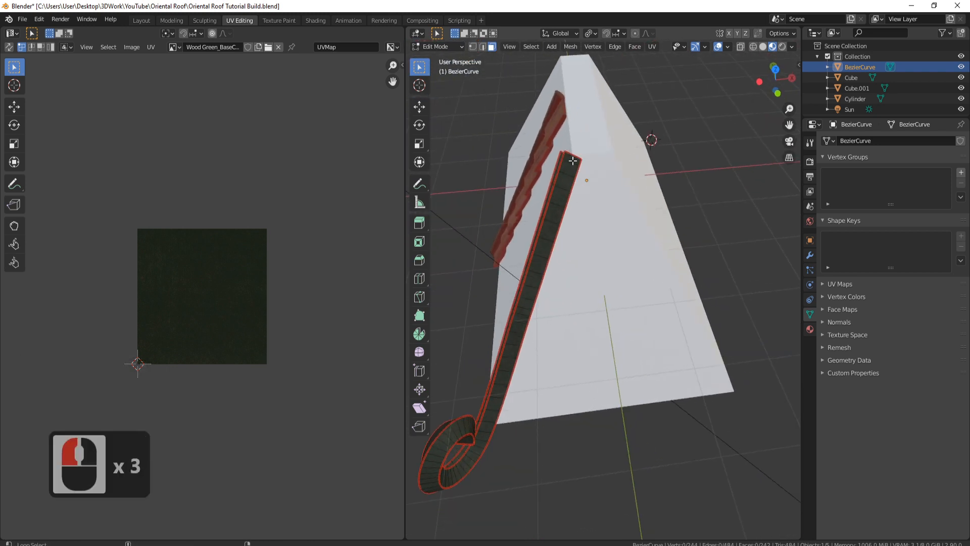
left_click(573, 160, "alt")
key("u")
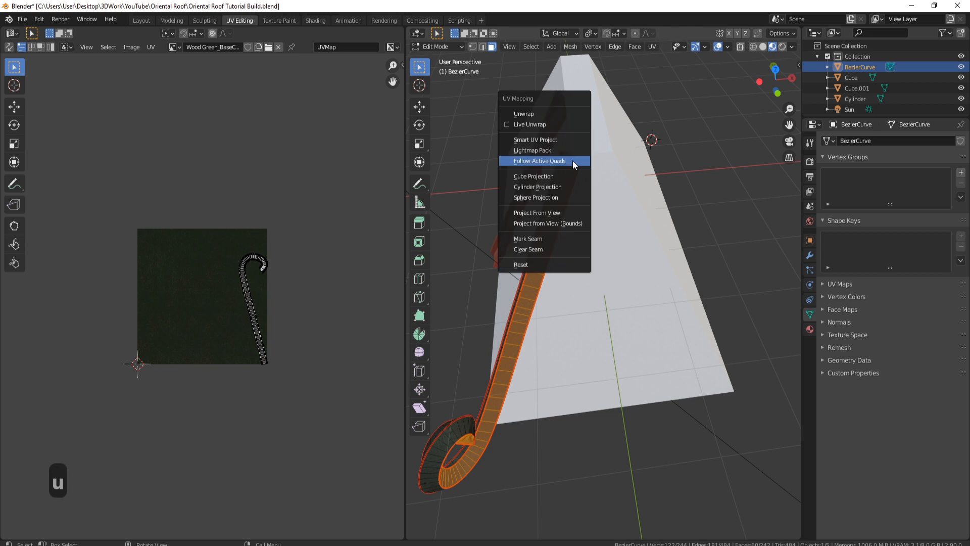
left_click(543, 150)
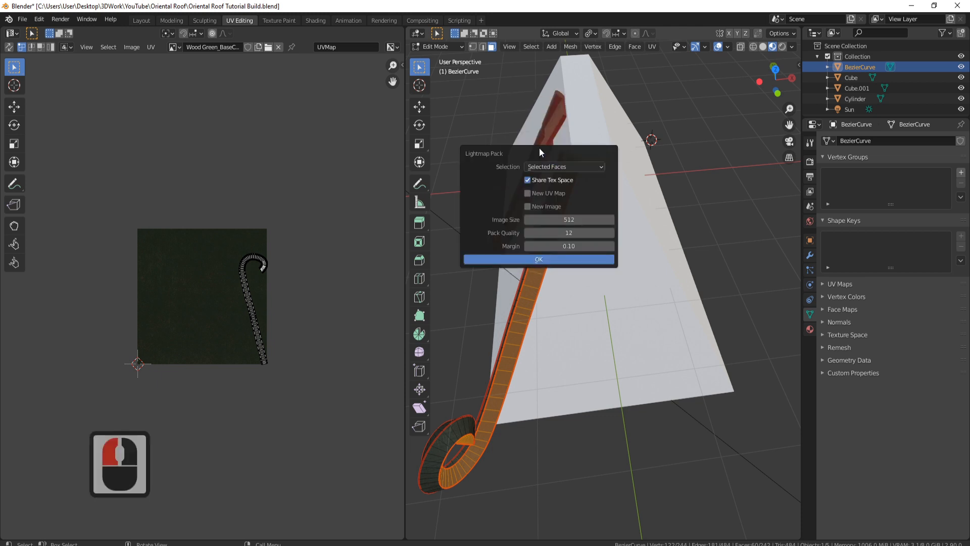
left_click(544, 260)
Apply Follow Active Quads with Length Average to the opposite face strip and inspect its wood texture in Object Mode
key("u")
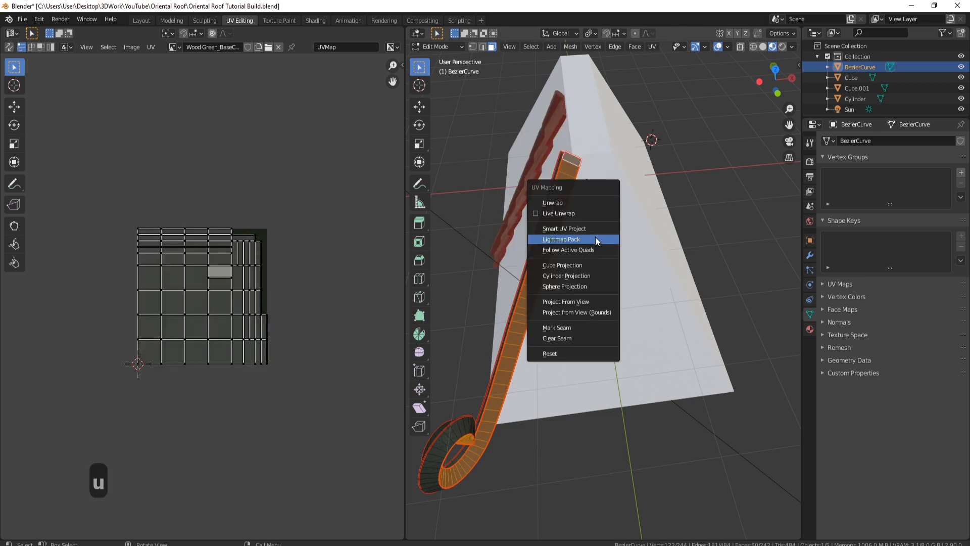
left_click(578, 250)
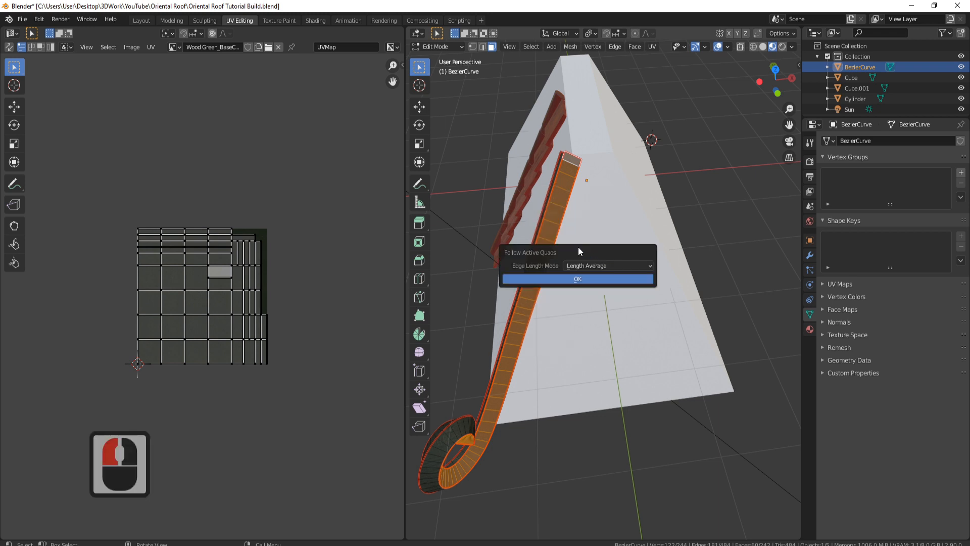
left_click(580, 276)
middle_click_drag(580, 277, 567, 231)
key("Tab")
scroll(601, 238, "up", 1)
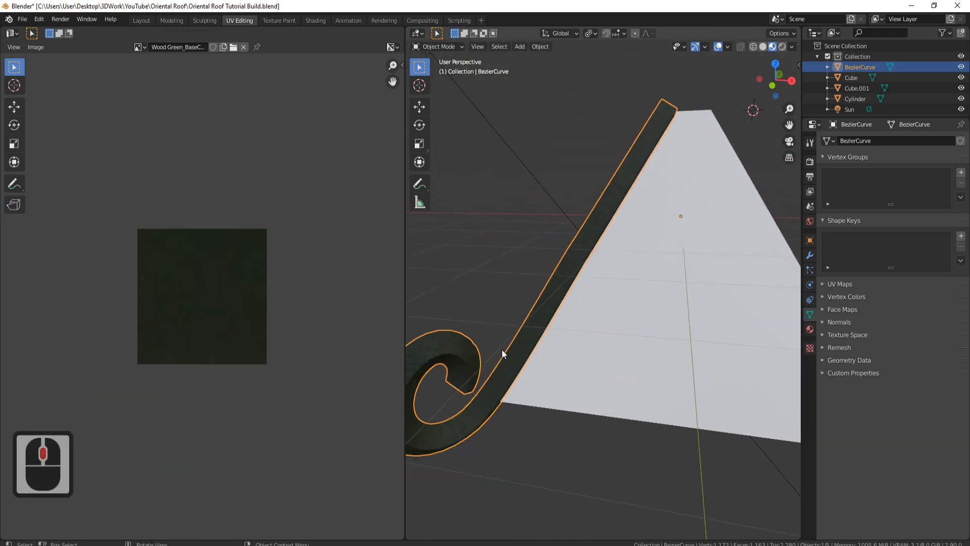
scroll(555, 303, "up", 1)
scroll(620, 274, "up", 2)
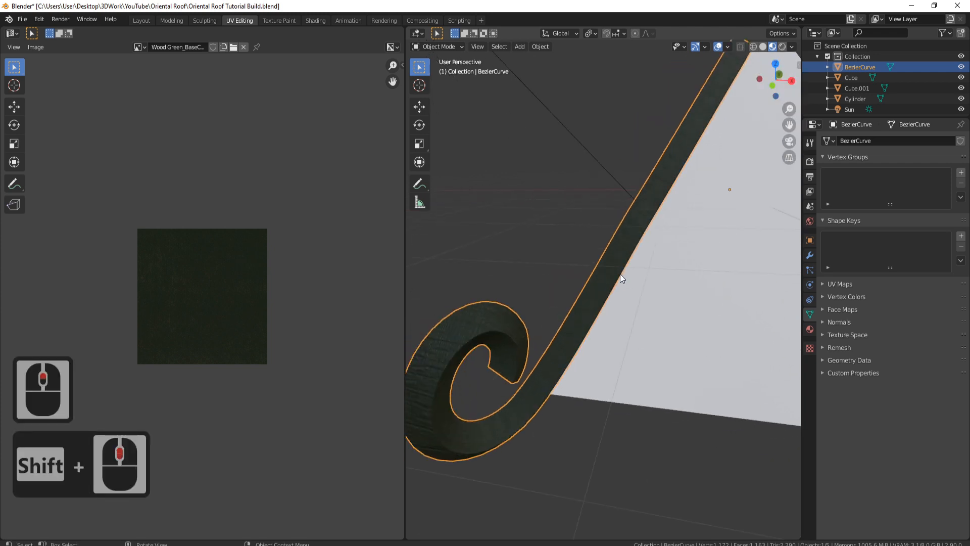
middle_click_drag(620, 274, 584, 303, "shift")
scroll(585, 305, "up", 1)
scroll(585, 305, "down", 1)
Rotate all of the opposite strip's UVs by 90 degrees and check the grain in Object Mode
key("Tab")
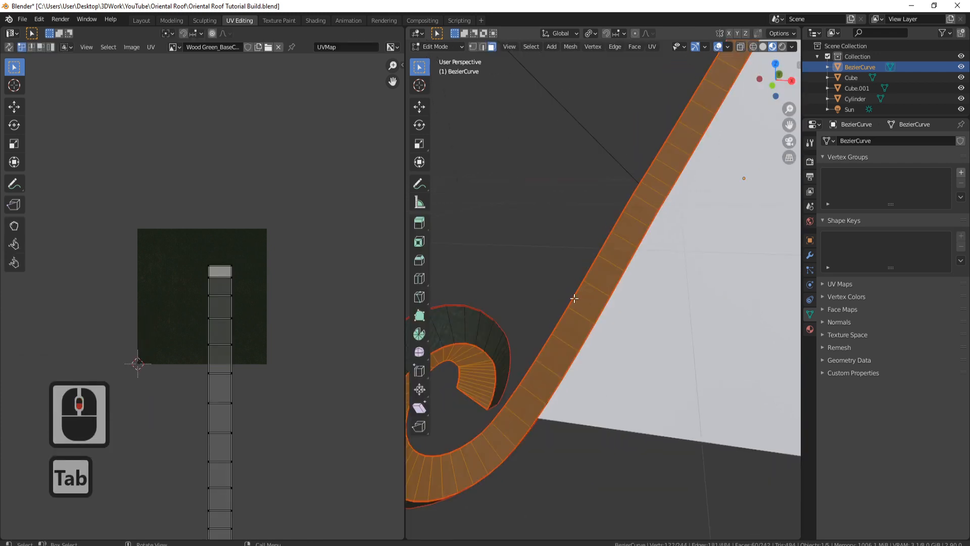
type("ar90")
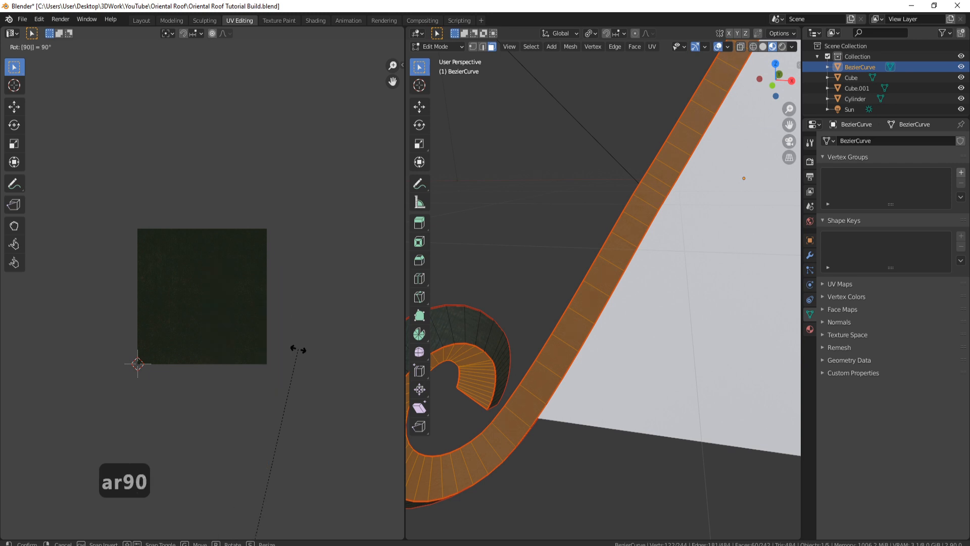
key("Return")
key("Tab")
middle_click_drag(639, 372, 606, 347)
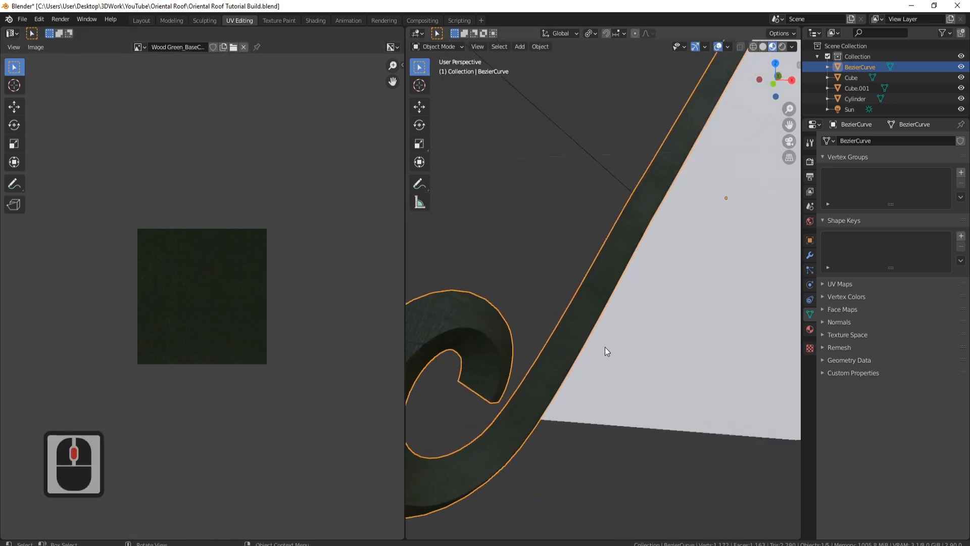
Return to Edit Mode and rotate the opposite strip's UVs by a further 90 degrees
key("Tab")
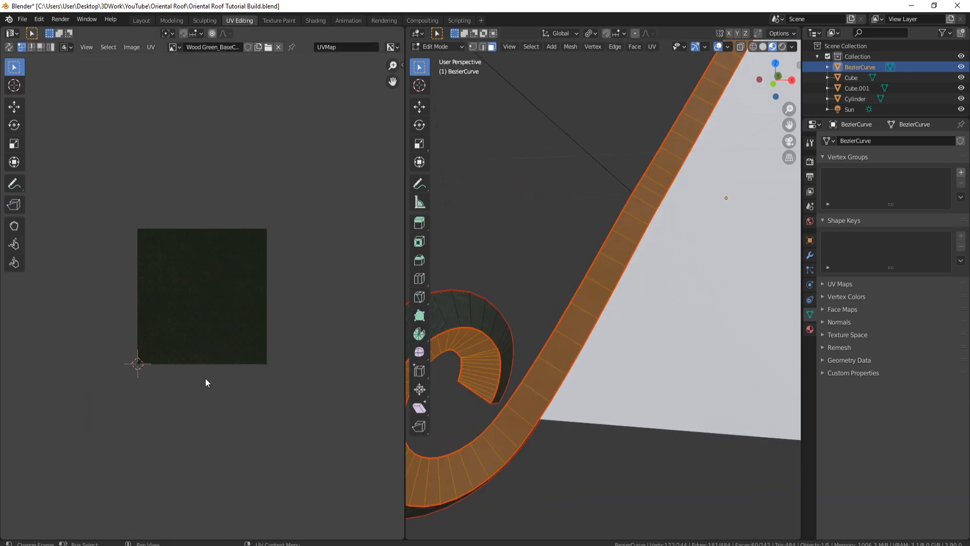
type("r90")
key("Return")
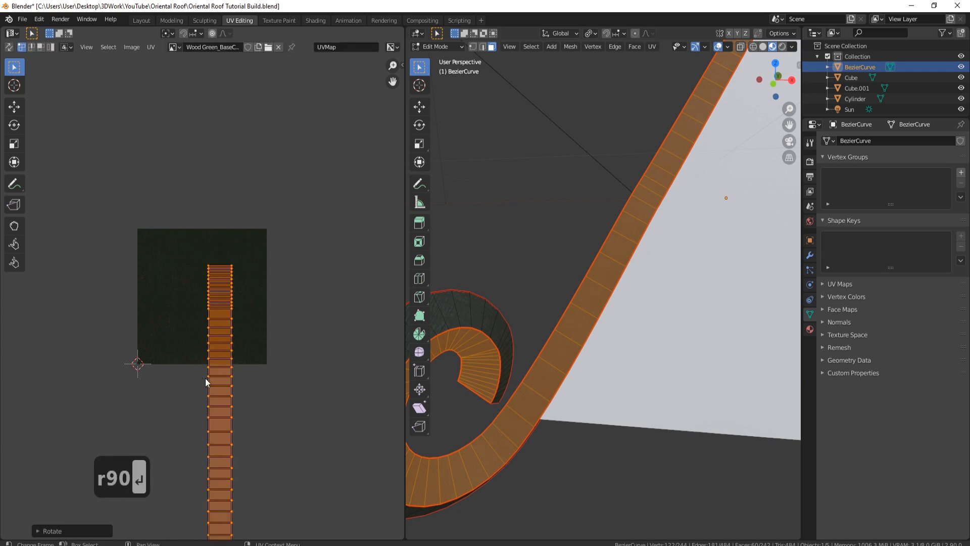
Scale the selected strip's UVs down, move them back over the texture image, and check the wood grain in Object Mode
key("s")
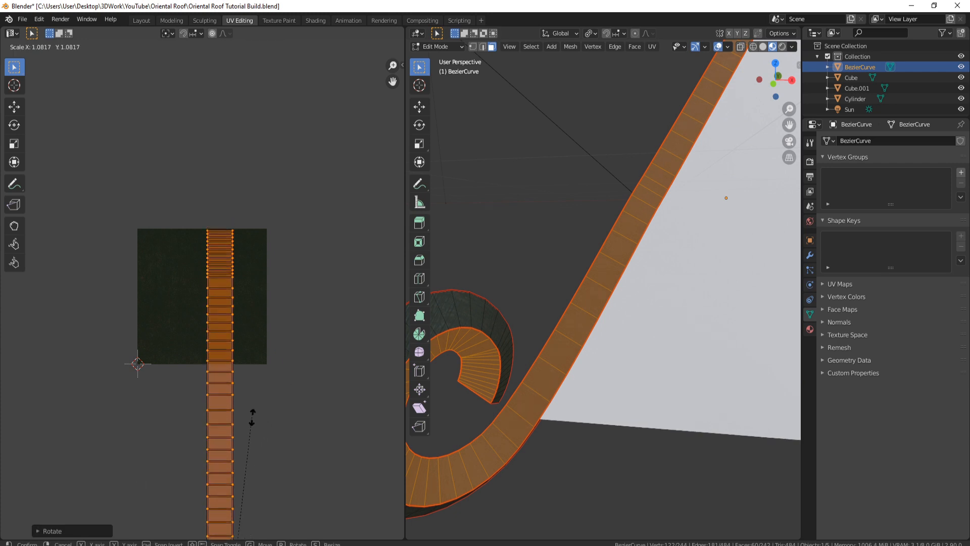
left_click(260, 56)
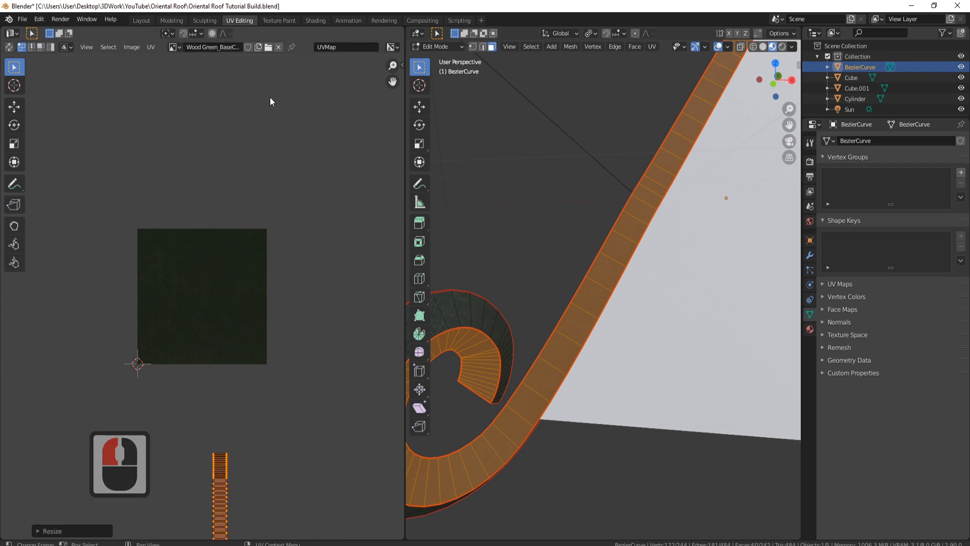
key("g")
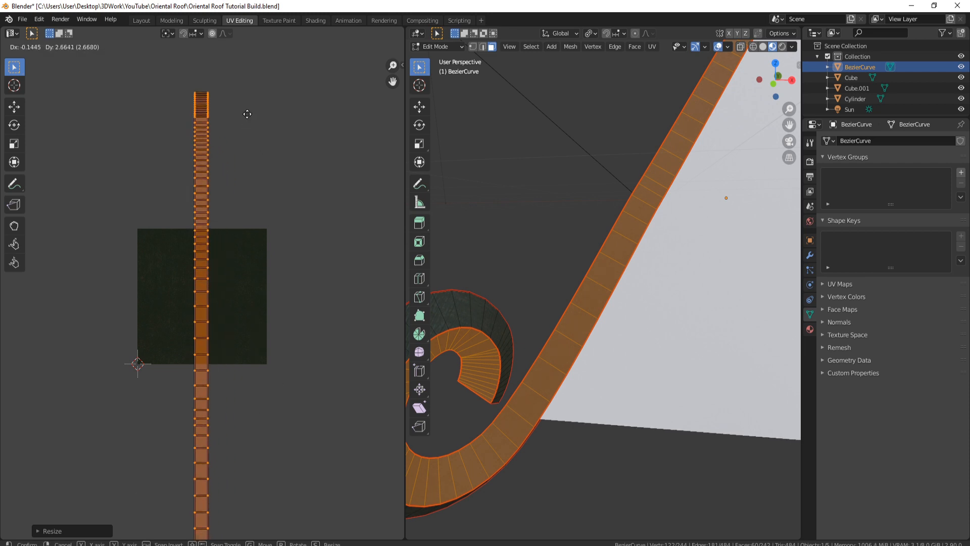
left_click(248, 118)
key("Tab")
middle_click_drag(610, 247, 567, 240)
scroll(509, 306, "up", 3)
middle_click_drag(509, 307, 610, 260, "shift")
middle_click_drag(423, 444, 485, 412)
scroll(322, 334, "down", 3)
key("Tab")
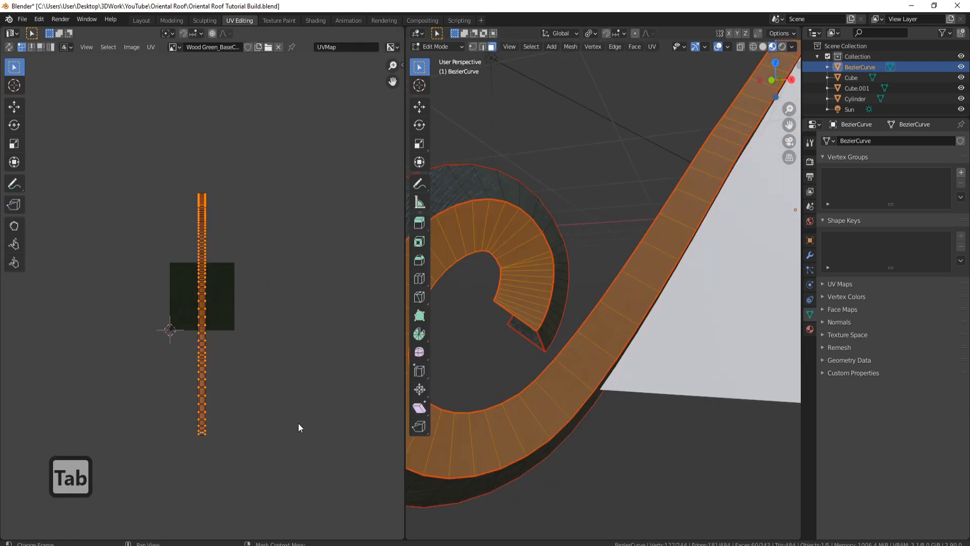
Shrink the strip's UVs further to roughly half their length and check the ridge's texture in Object Mode
key("s")
left_click(269, 389)
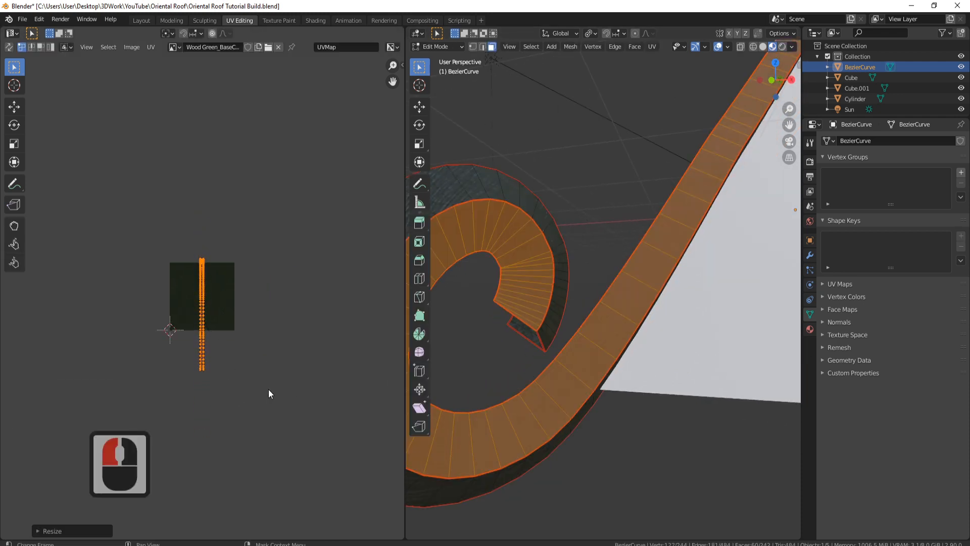
key("Tab")
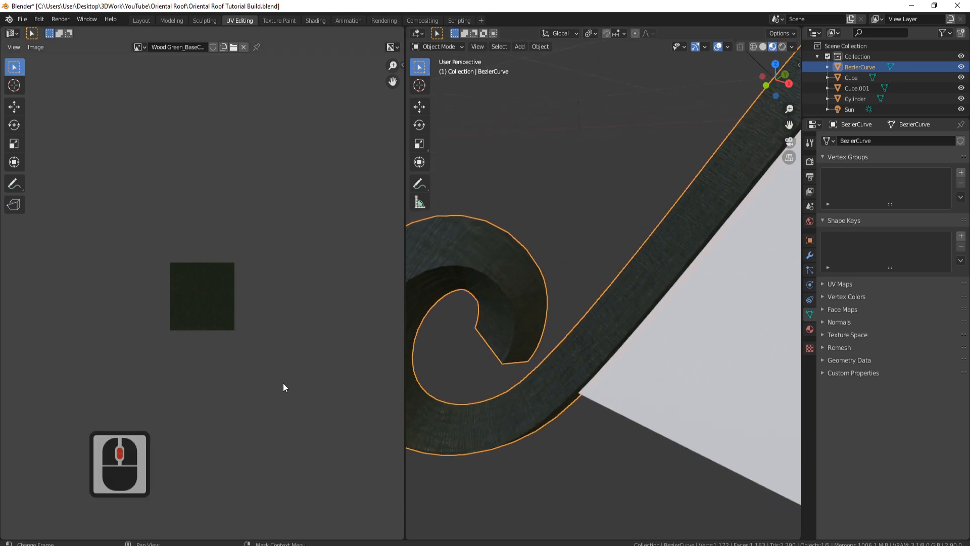
middle_click_drag(426, 372, 441, 351)
key("Tab")
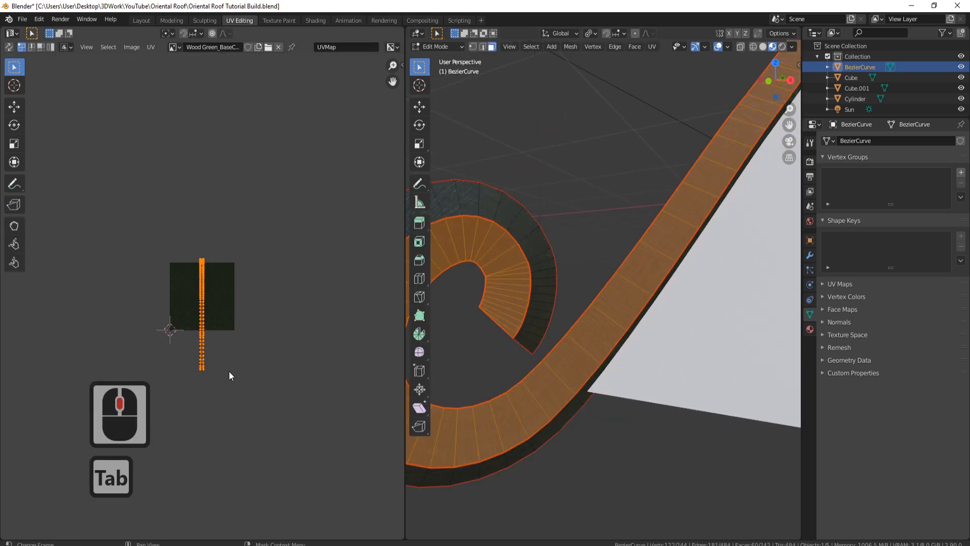
Rotate the shrunken strip's UVs by 90 degrees and check the grain direction along the ridge in Object Mode
type("r90")
key("Return")
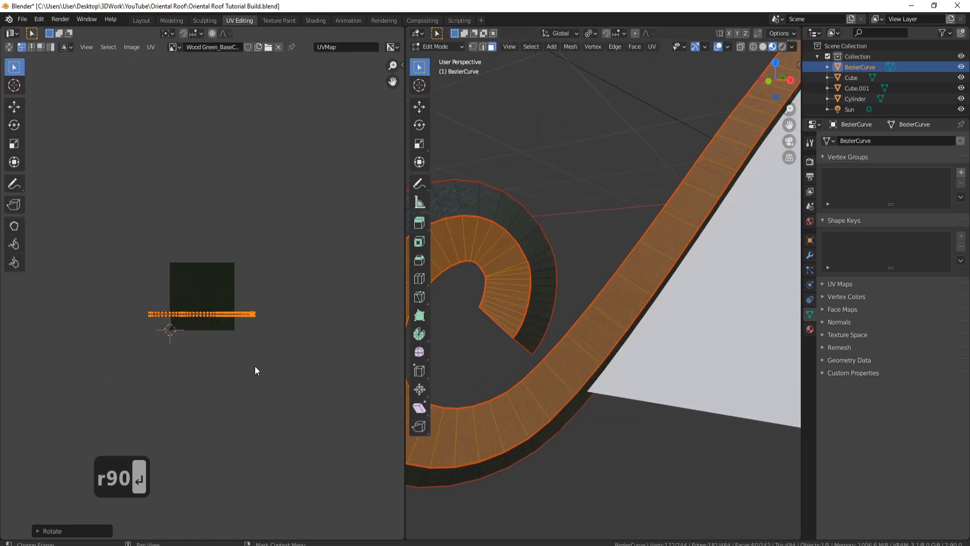
key("Tab")
middle_click_drag(618, 302, 656, 235)
scroll(587, 327, "down", 3)
key("Tab")
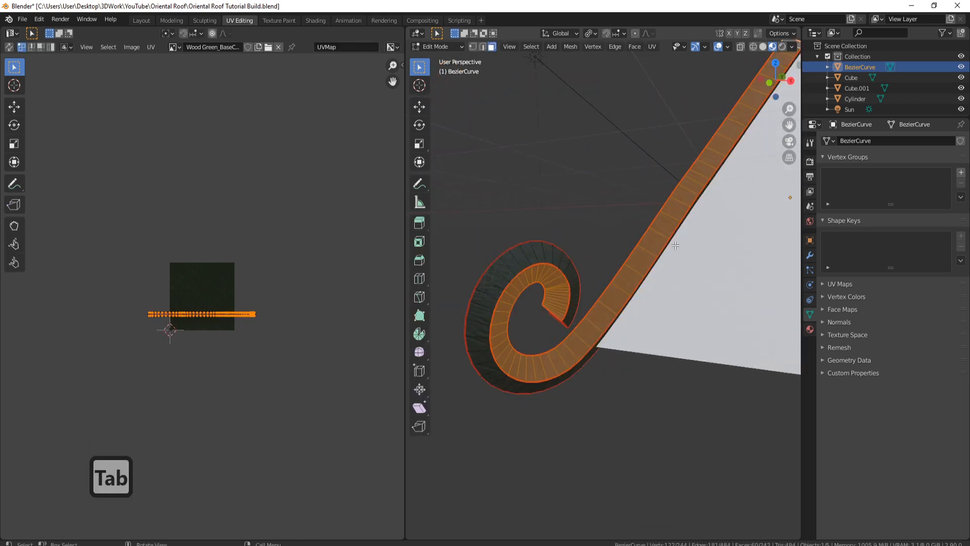
Hide the finished strip, then select the next face loop from the curl's tip and unwrap it with Lightmap Pack
key("h")
middle_click_drag(606, 262, 541, 310)
scroll(543, 312, "up", 3)
left_click(508, 332)
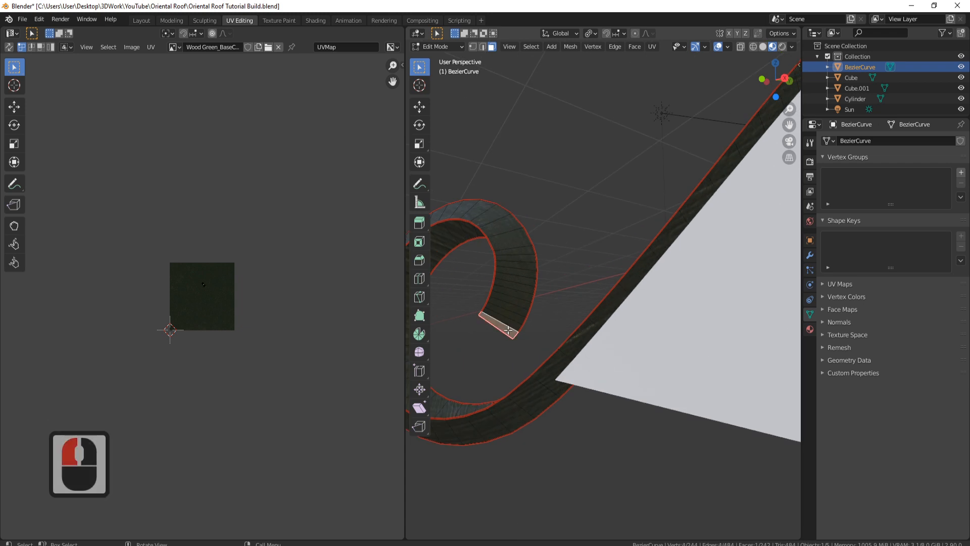
left_click(508, 330, "alt")
left_click(507, 330, "alt")
key("u")
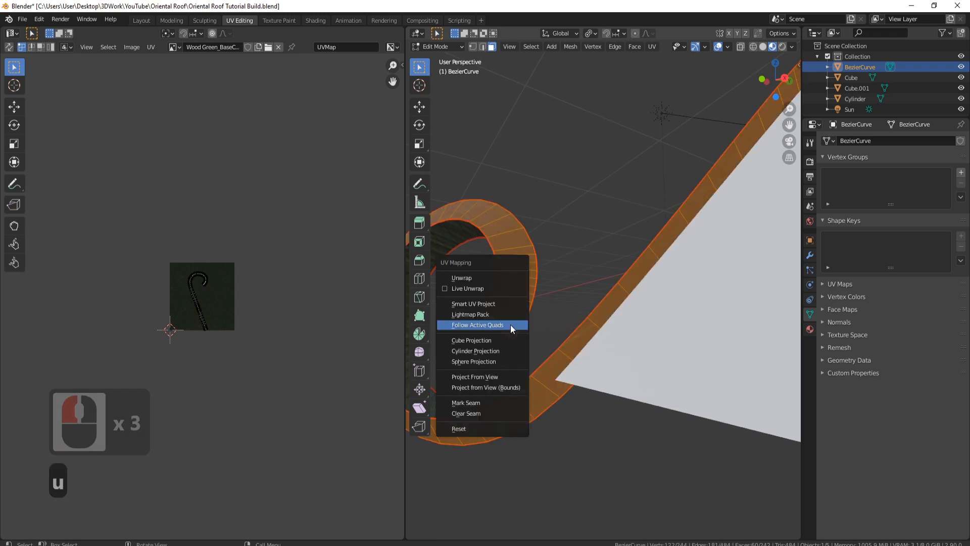
left_click(490, 312)
left_click(515, 427)
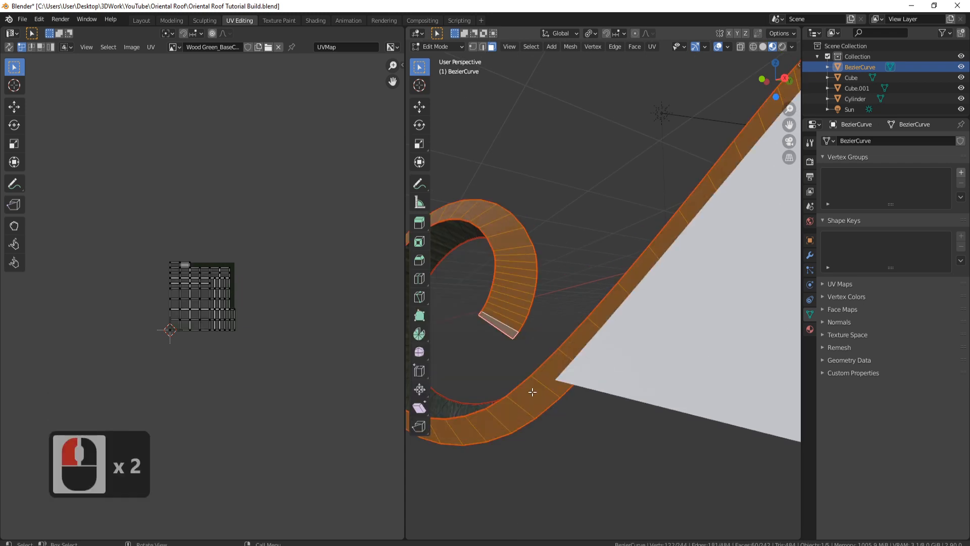
Straighten this loop's UVs with Follow Active Quads set to Length Average and inspect the result in Object Mode
key("u")
left_click(523, 330)
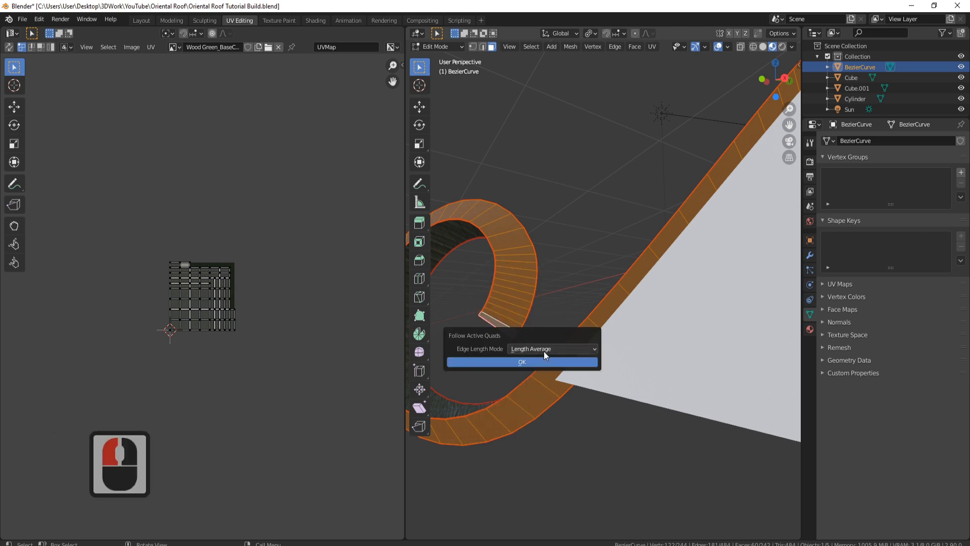
left_click(529, 368)
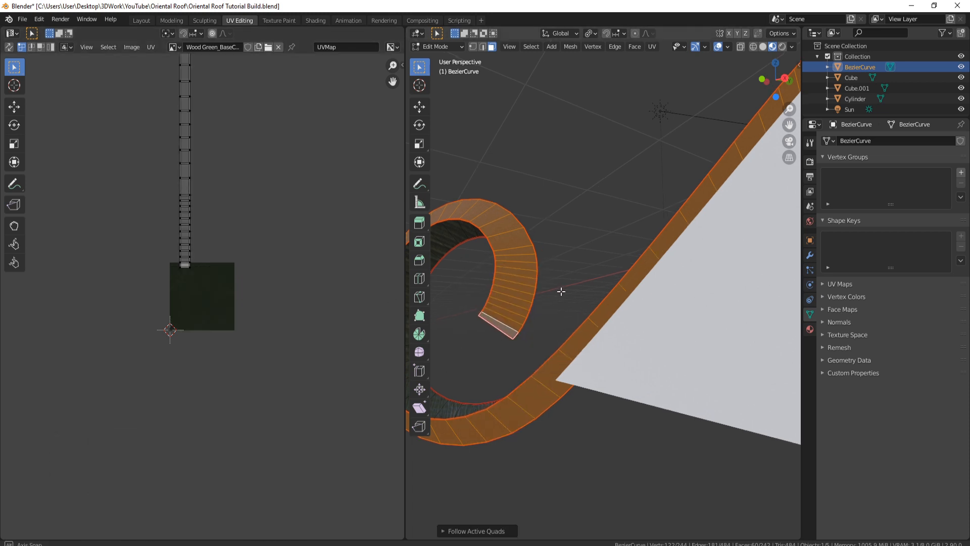
middle_click_drag(561, 288, 544, 275)
key("Tab")
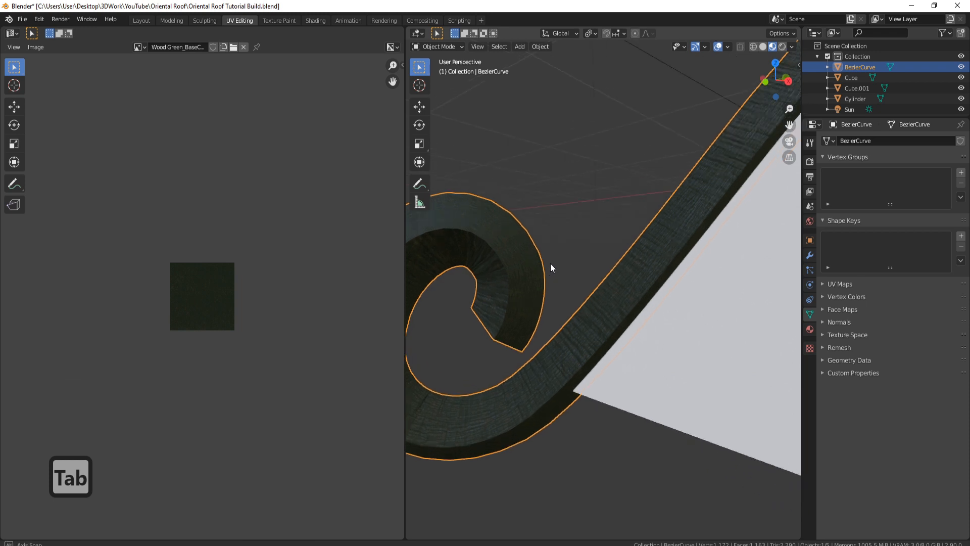
middle_click_drag(556, 242, 617, 300)
Hide the straightened loop in Edit Mode, then select the remaining face loop on the ridge and unwrap it with Lightmap Pack
key("Tab")
middle_click_drag(617, 301, 622, 216)
key("h")
scroll(659, 277, "up", 5)
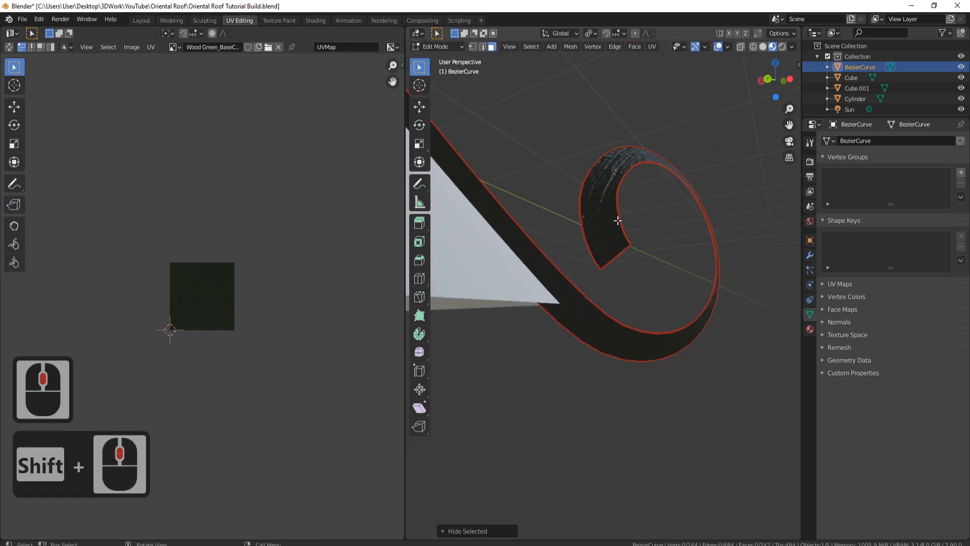
left_click(614, 253)
left_click(615, 253, "alt")
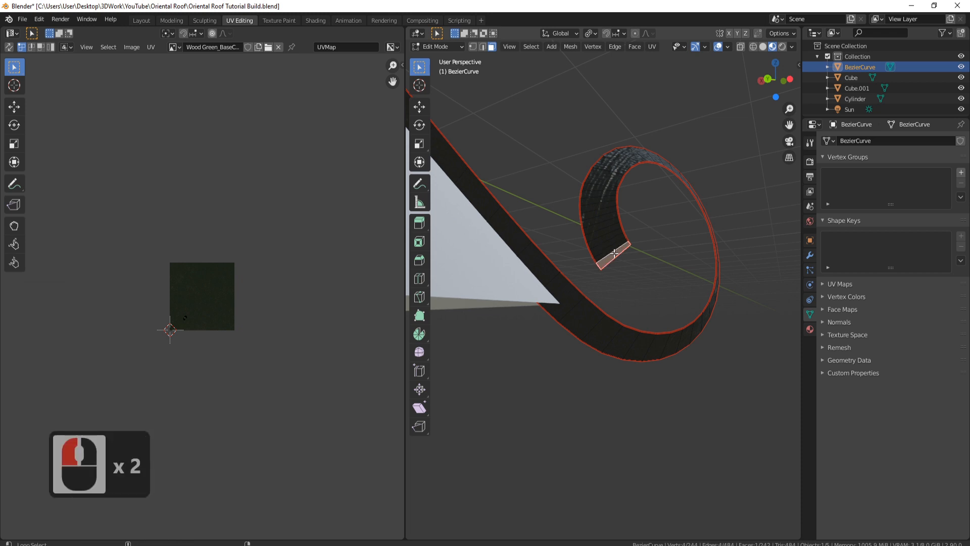
left_click(614, 253, "alt")
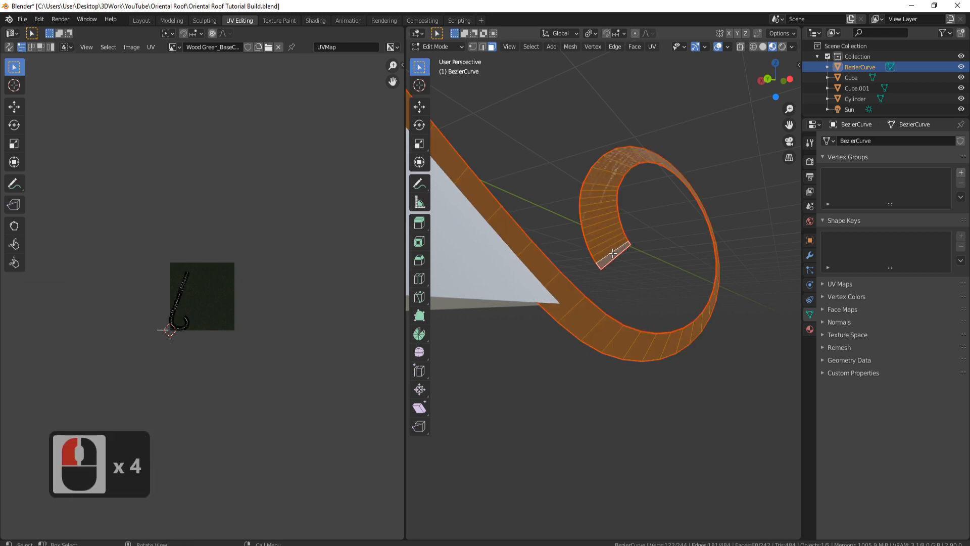
key("u")
left_click(605, 252)
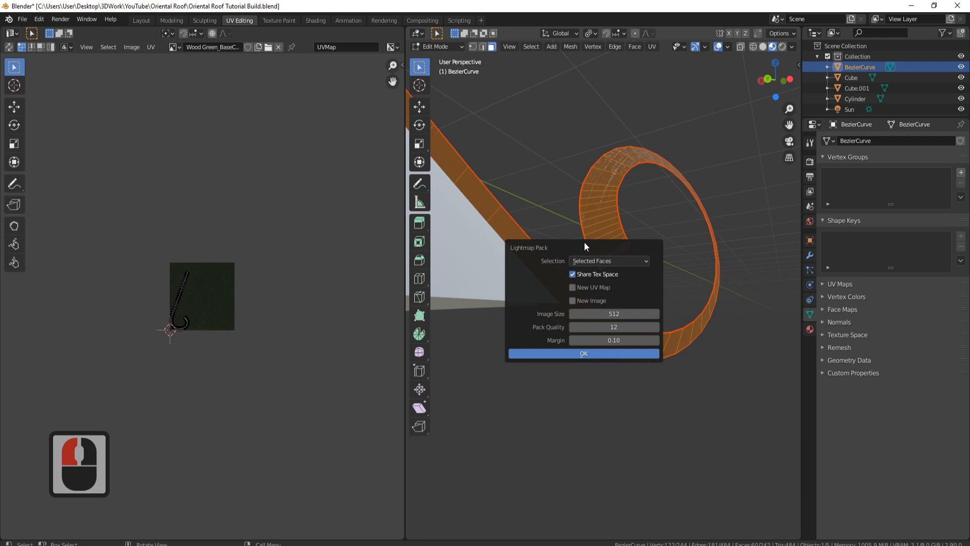
left_click(584, 352)
Apply Follow Active Quads to the remaining face loop and inspect the whole ridge in Object Mode
key("u")
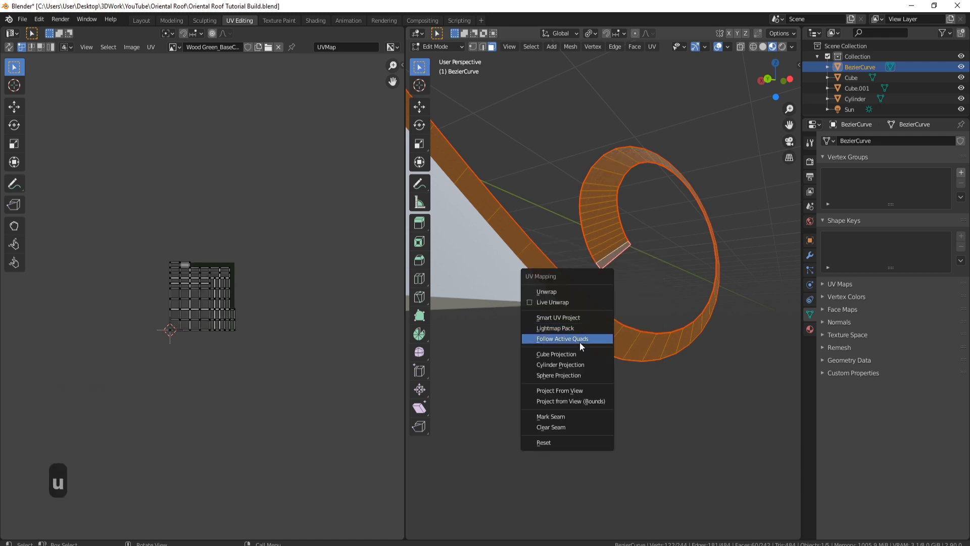
left_click(581, 340)
left_click(590, 373)
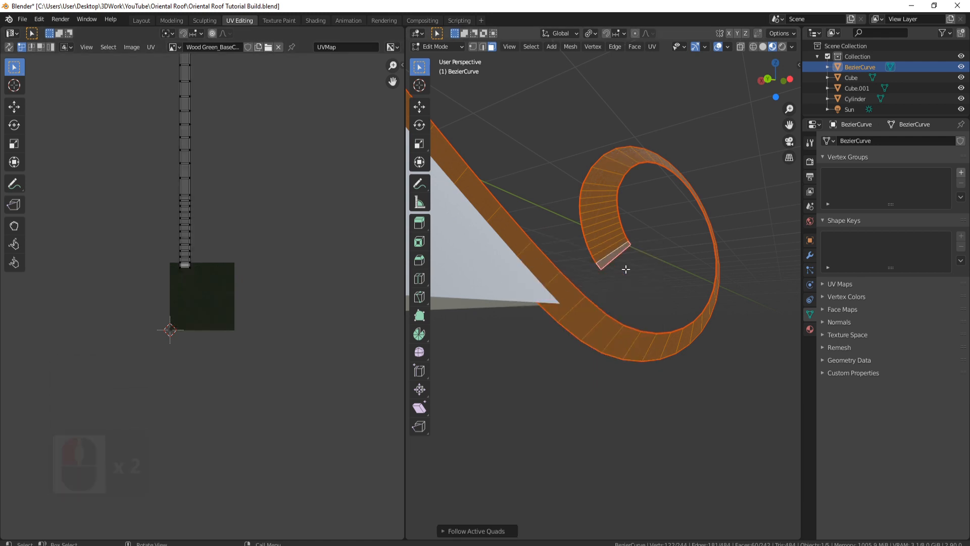
scroll(675, 249, "up", 1)
middle_click_drag(675, 248, 559, 297)
key("Tab")
scroll(587, 288, "down", 9)
middle_click_drag(568, 299, 644, 230)
scroll(554, 239, "up", 2)
scroll(590, 229, "down", 2)
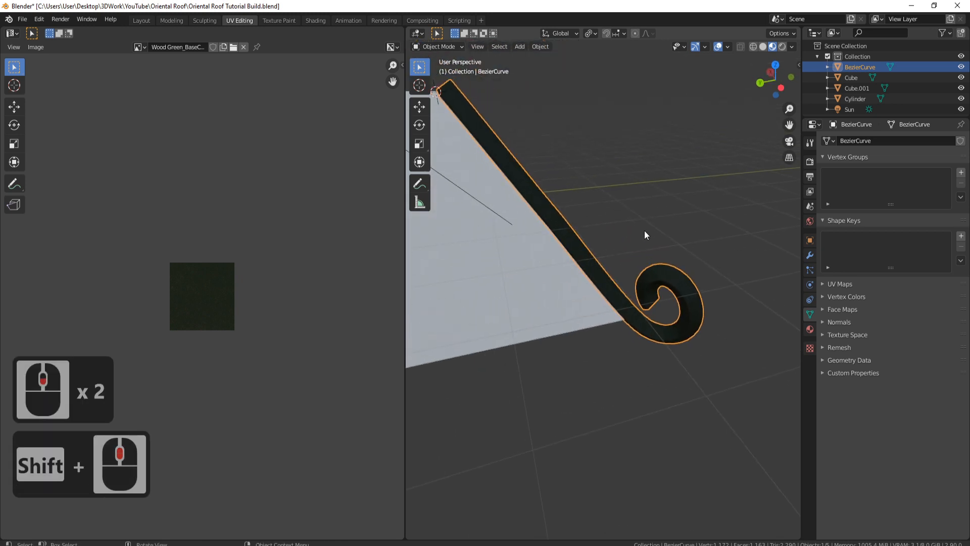
Reveal all hidden ridge faces, select every face and UV, and apply Average Islands Scale
key("Tab")
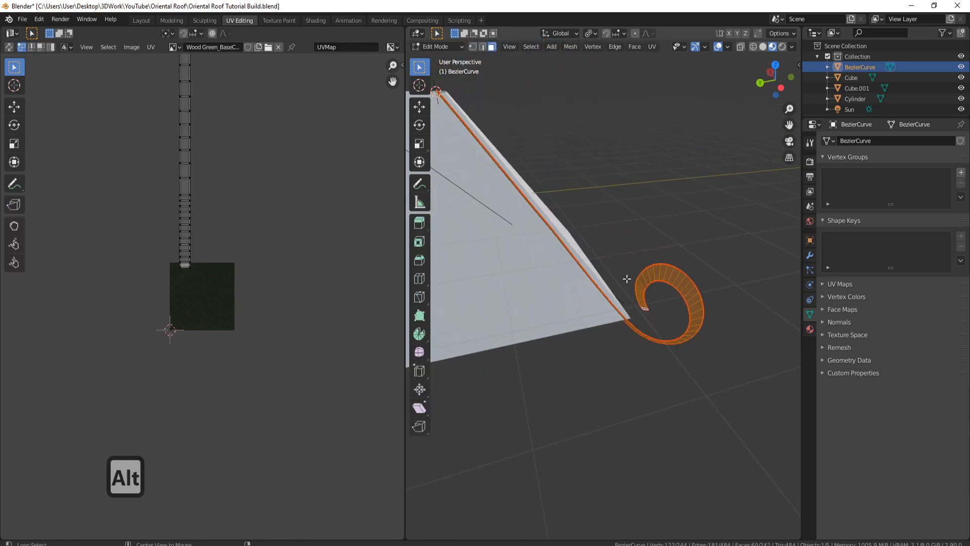
key("alt+h")
key("a")
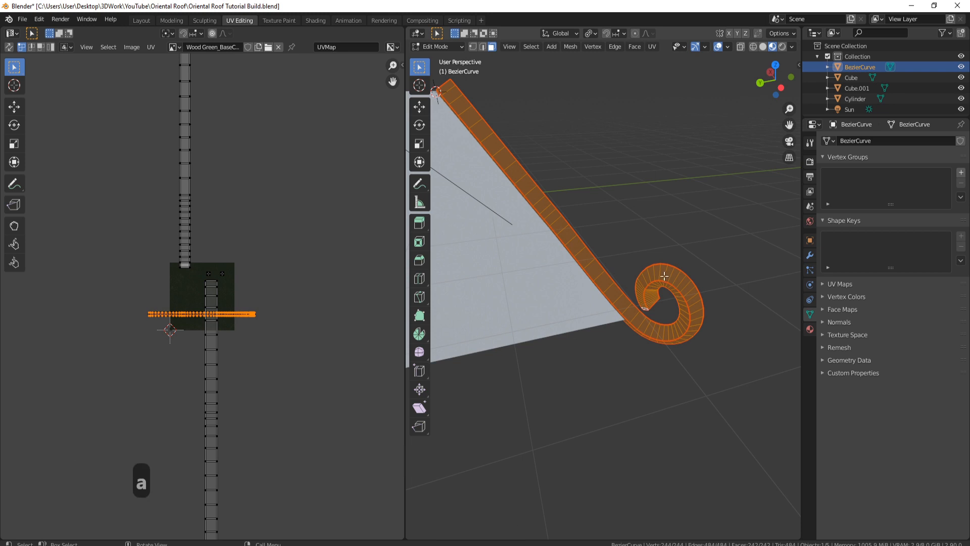
middle_click_drag(617, 272, 475, 260)
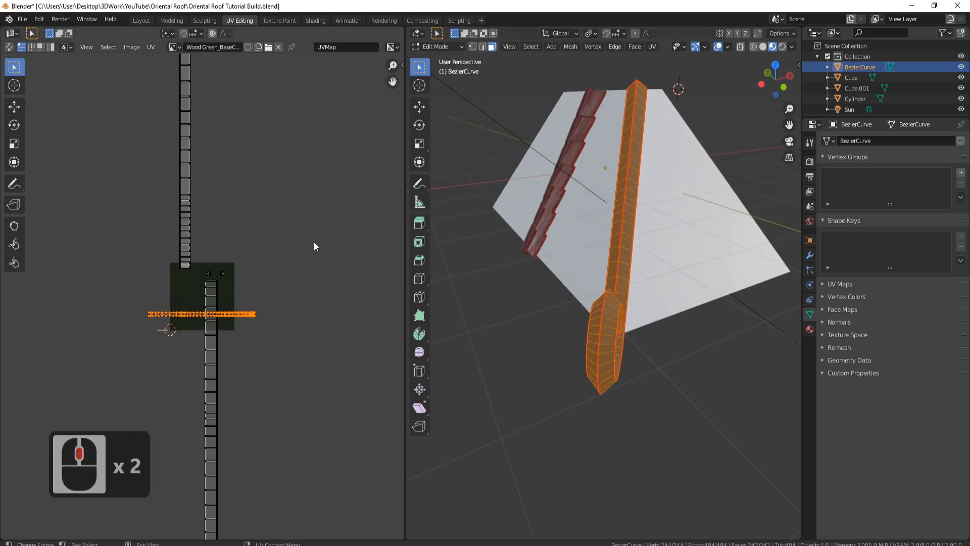
scroll(259, 274, "down", 4)
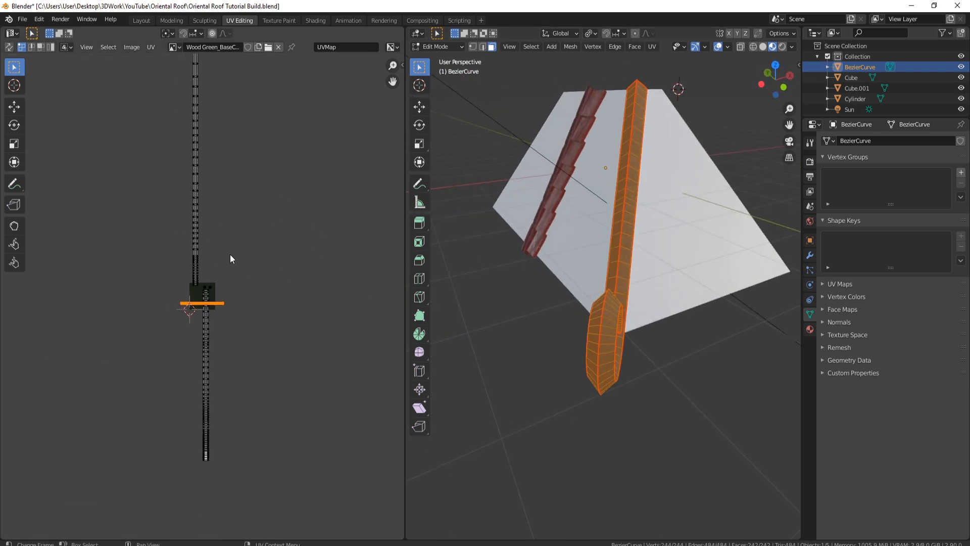
key("a")
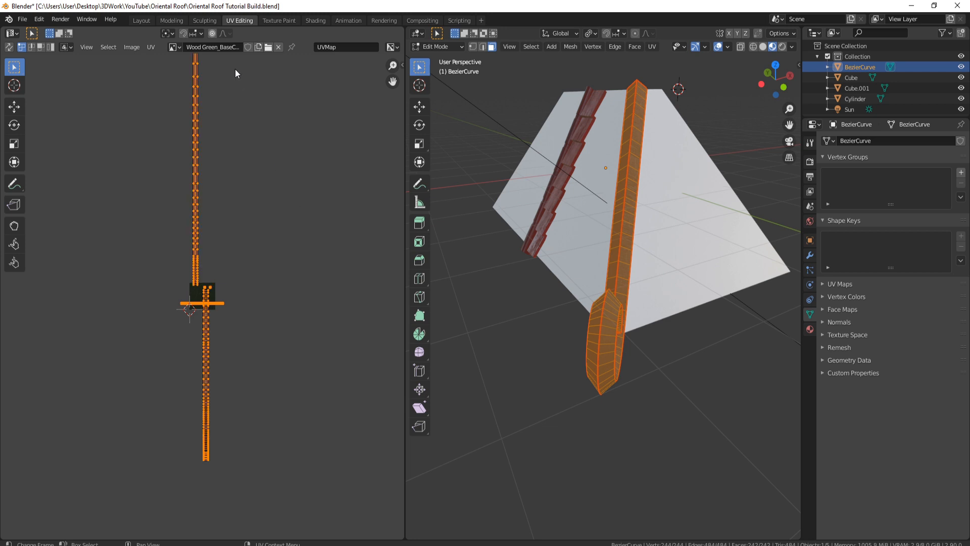
left_click(150, 47)
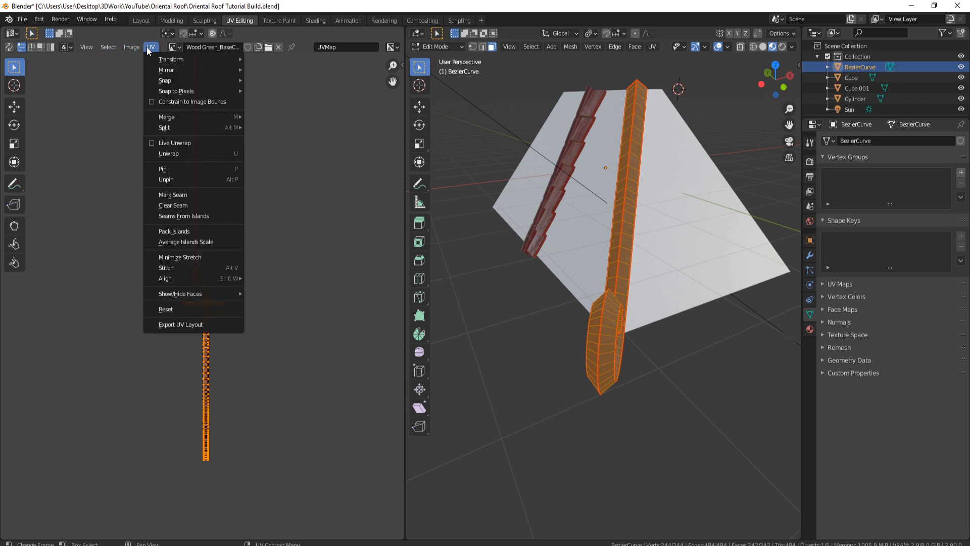
left_click(186, 242)
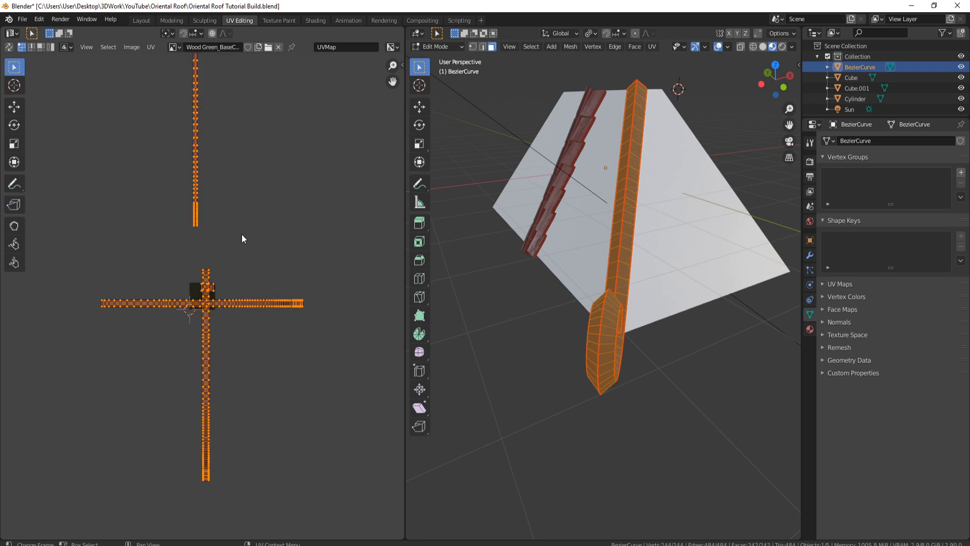
Shrink all of the ridge's UV islands together, move them onto the texture image, and inspect the wood in Object Mode
key("s")
left_click(226, 154)
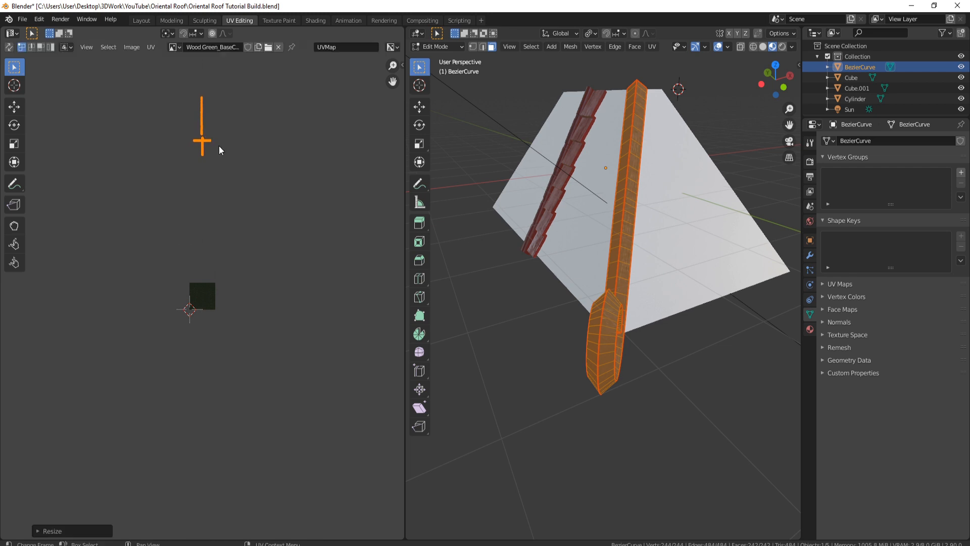
key("g")
left_click(223, 305)
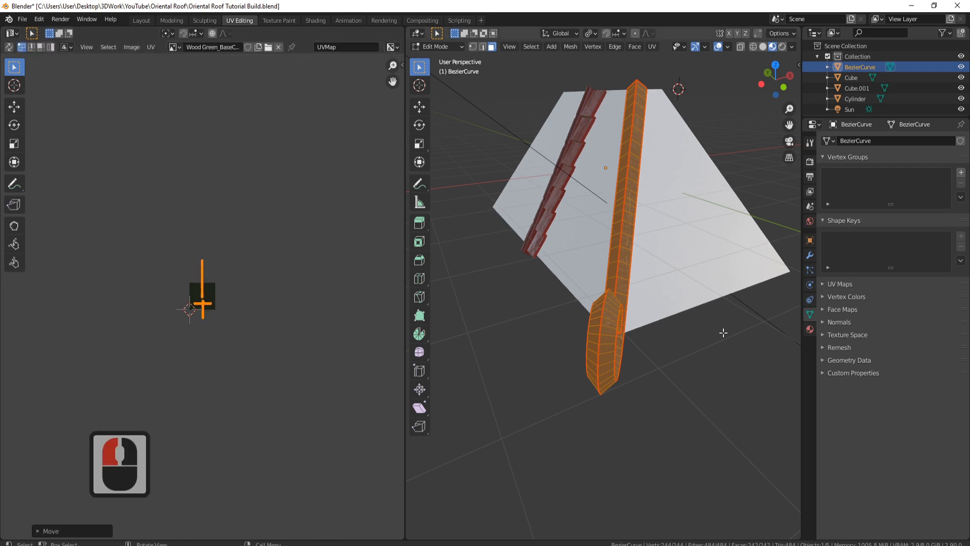
middle_click_drag(723, 336, 620, 298)
key("Tab")
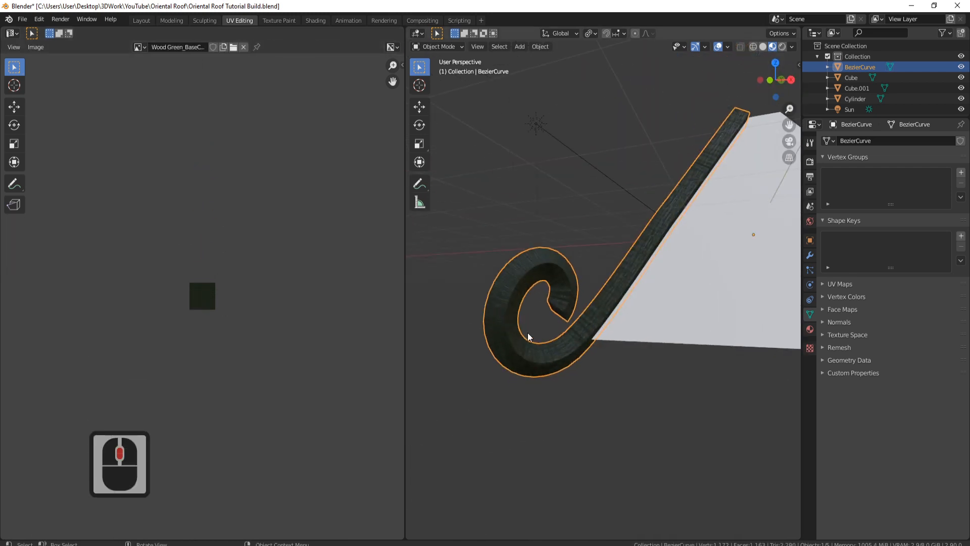
middle_click_drag(517, 264, 659, 314)
scroll(707, 306, "up", 1)
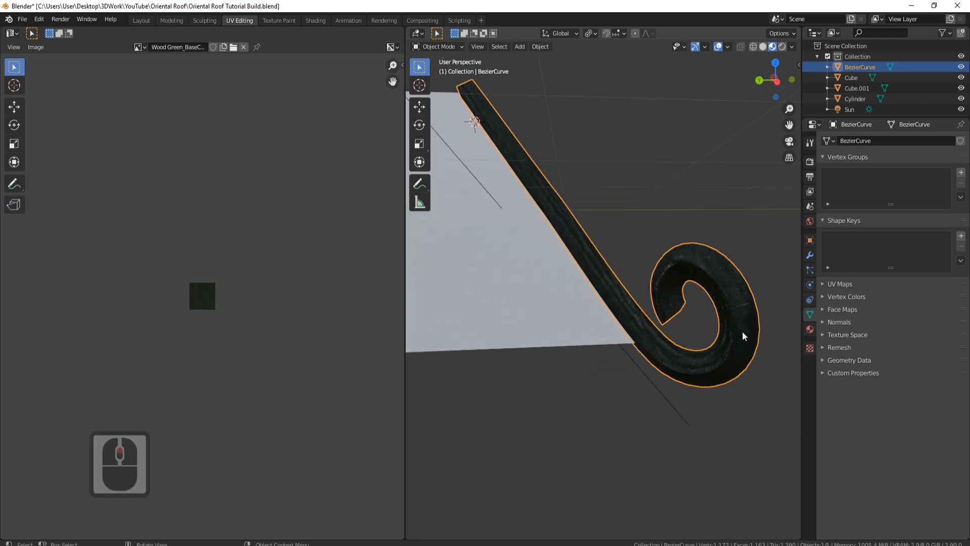
middle_click_drag(509, 320, 504, 319)
scroll(485, 310, "up", 1)
scroll(483, 309, "down", 2)
Return to Edit Mode and enlarge all of the ridge's UV islands together to several times their size
key("Tab")
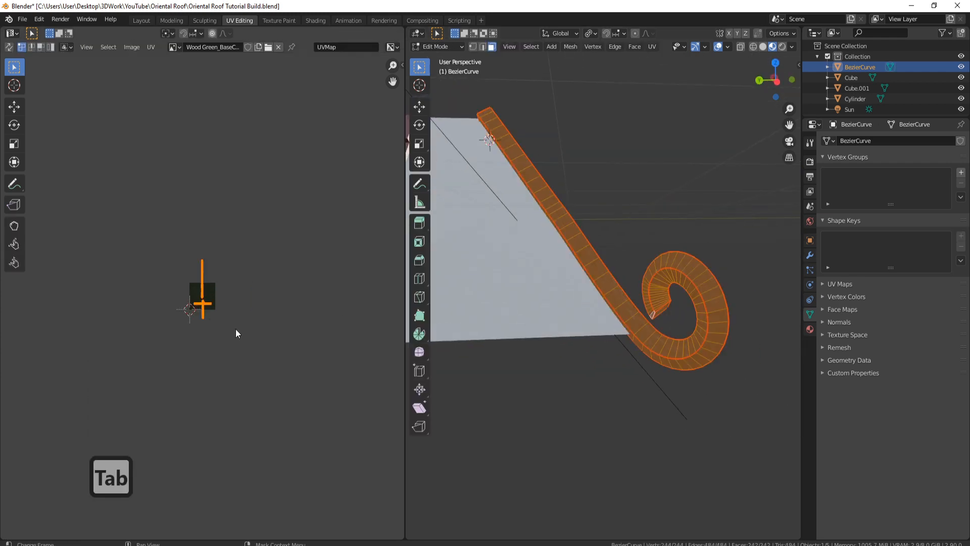
key("s")
left_click(6, 477)
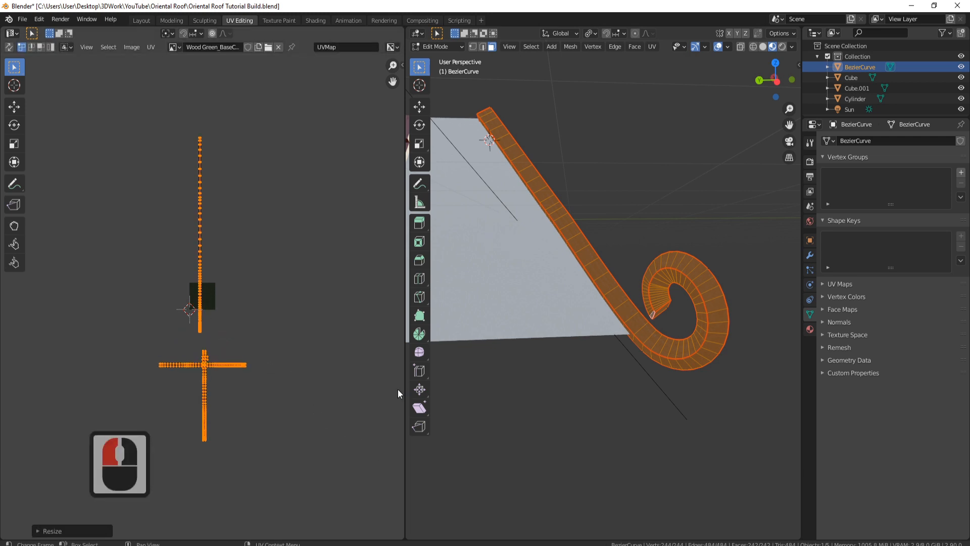
Return to Object Mode and examine the enlarged wood grain along the hip ridge and its curl beside the tiles
key("Tab")
middle_click_drag(633, 344, 588, 219)
scroll(557, 323, "up", 2)
scroll(527, 284, "down", 2)
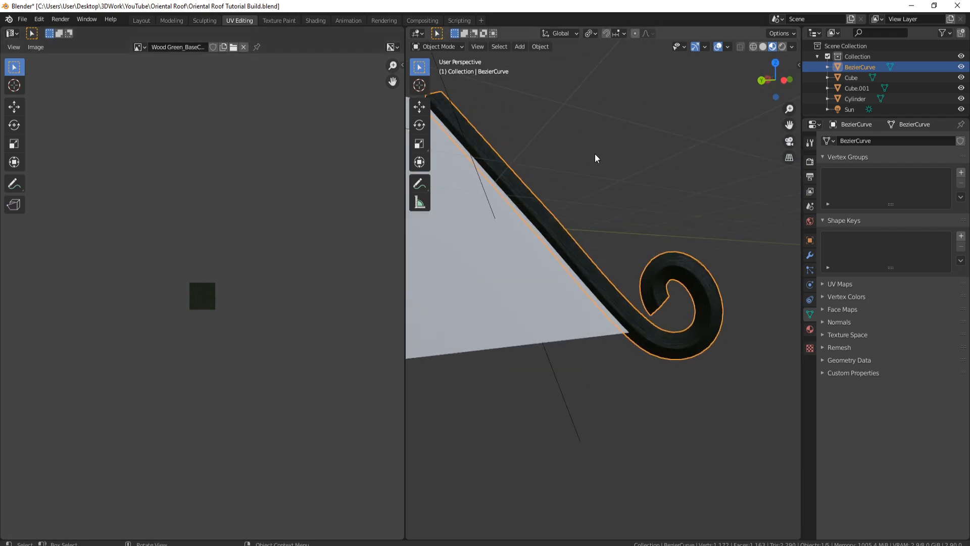
middle_click_drag(596, 155, 603, 169)
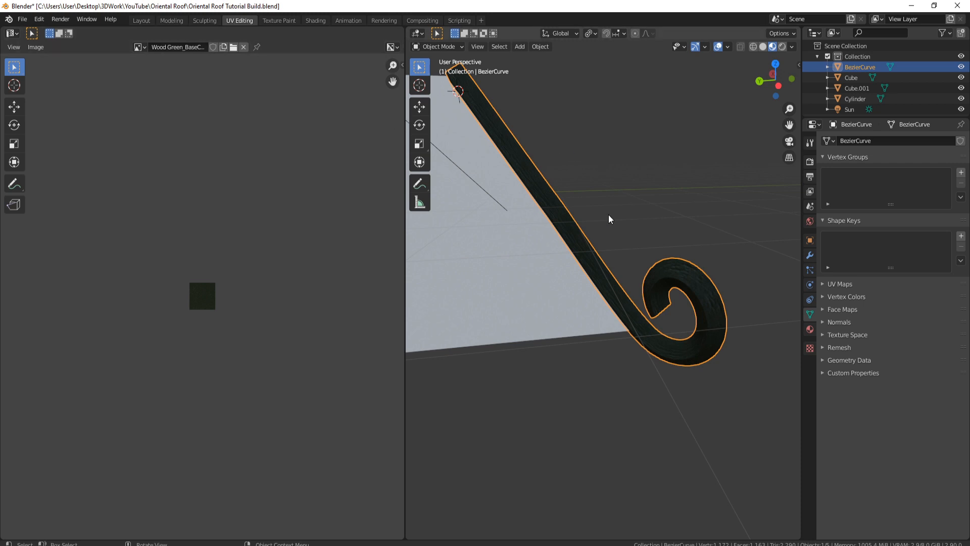
middle_click_drag(609, 217, 559, 152)
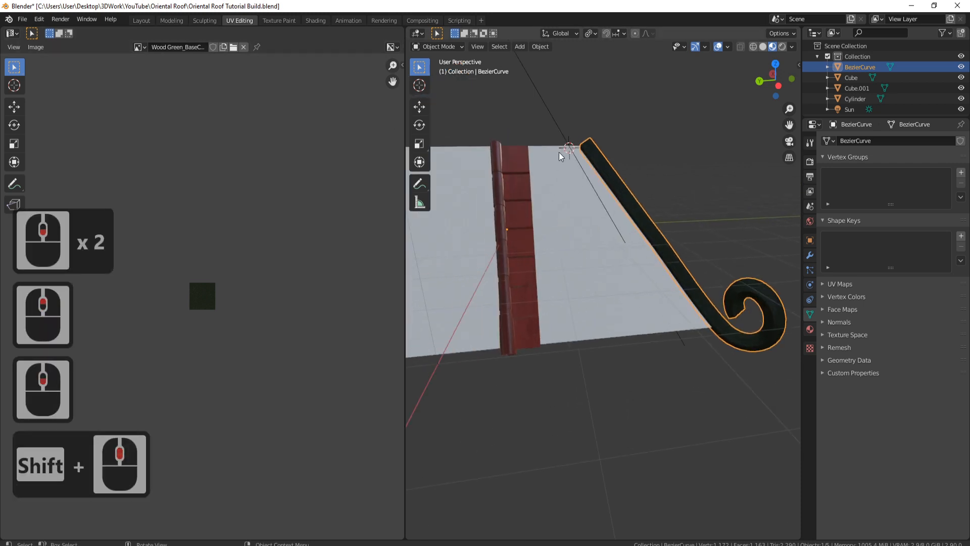
Switch to the Modeling workspace, exit Local View, and show the whole roof in Material Preview shading
left_click(171, 20)
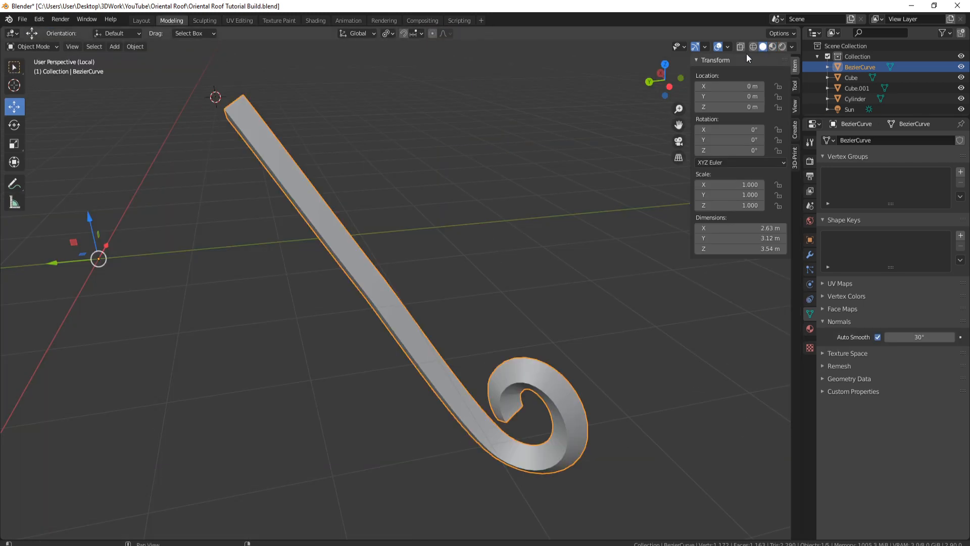
middle_click_drag(561, 223, 541, 159)
key("KP_Divide")
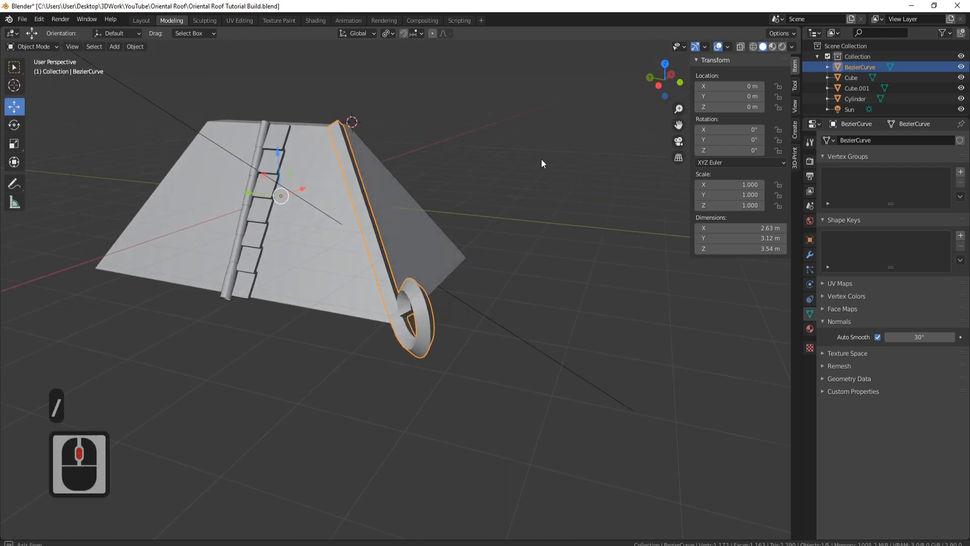
left_click(772, 46)
mouse_move(379, 167)
middle_mouse_down()
mouse_move(382, 223)
mouse_move(419, 186)
mouse_move(456, 196)
middle_mouse_up()
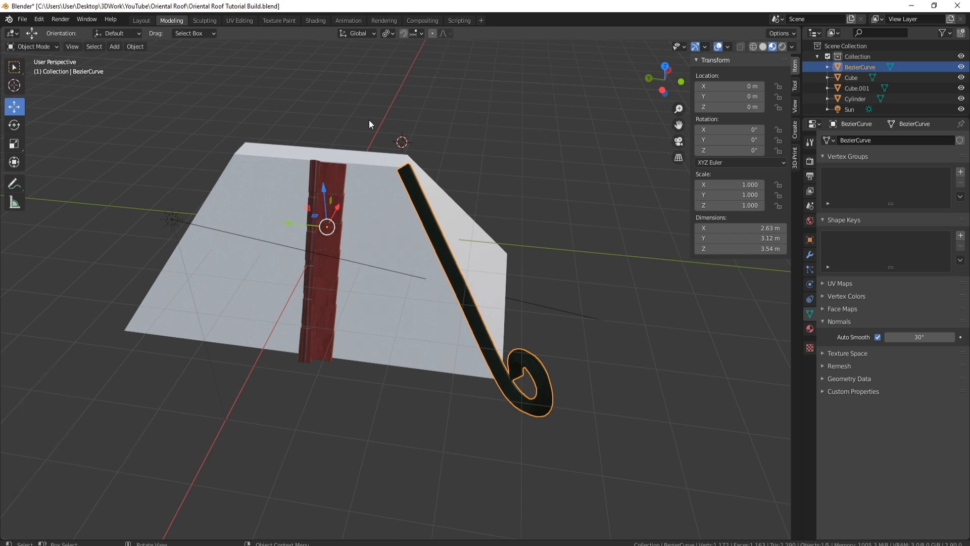
middle_click_drag(368, 122, 432, 186)
middle_click_drag(431, 186, 392, 209)
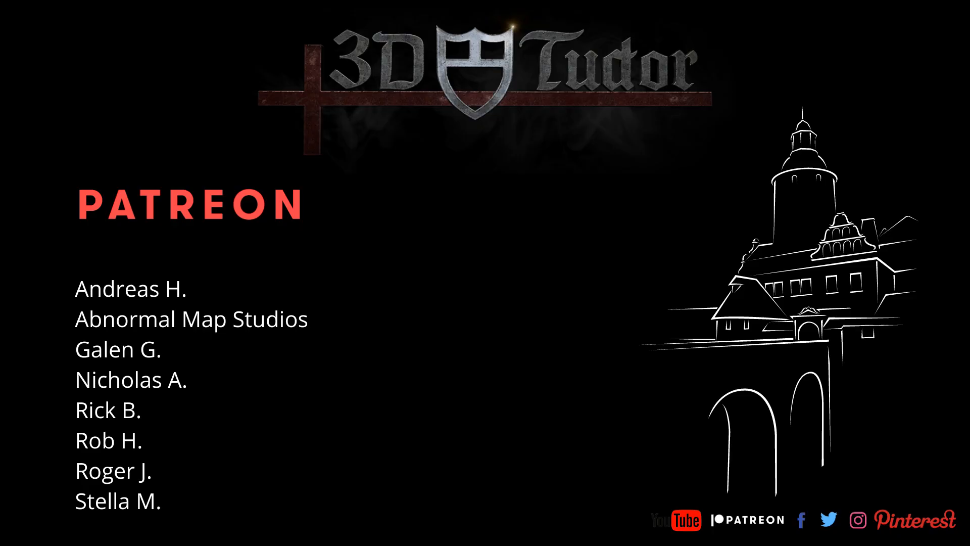